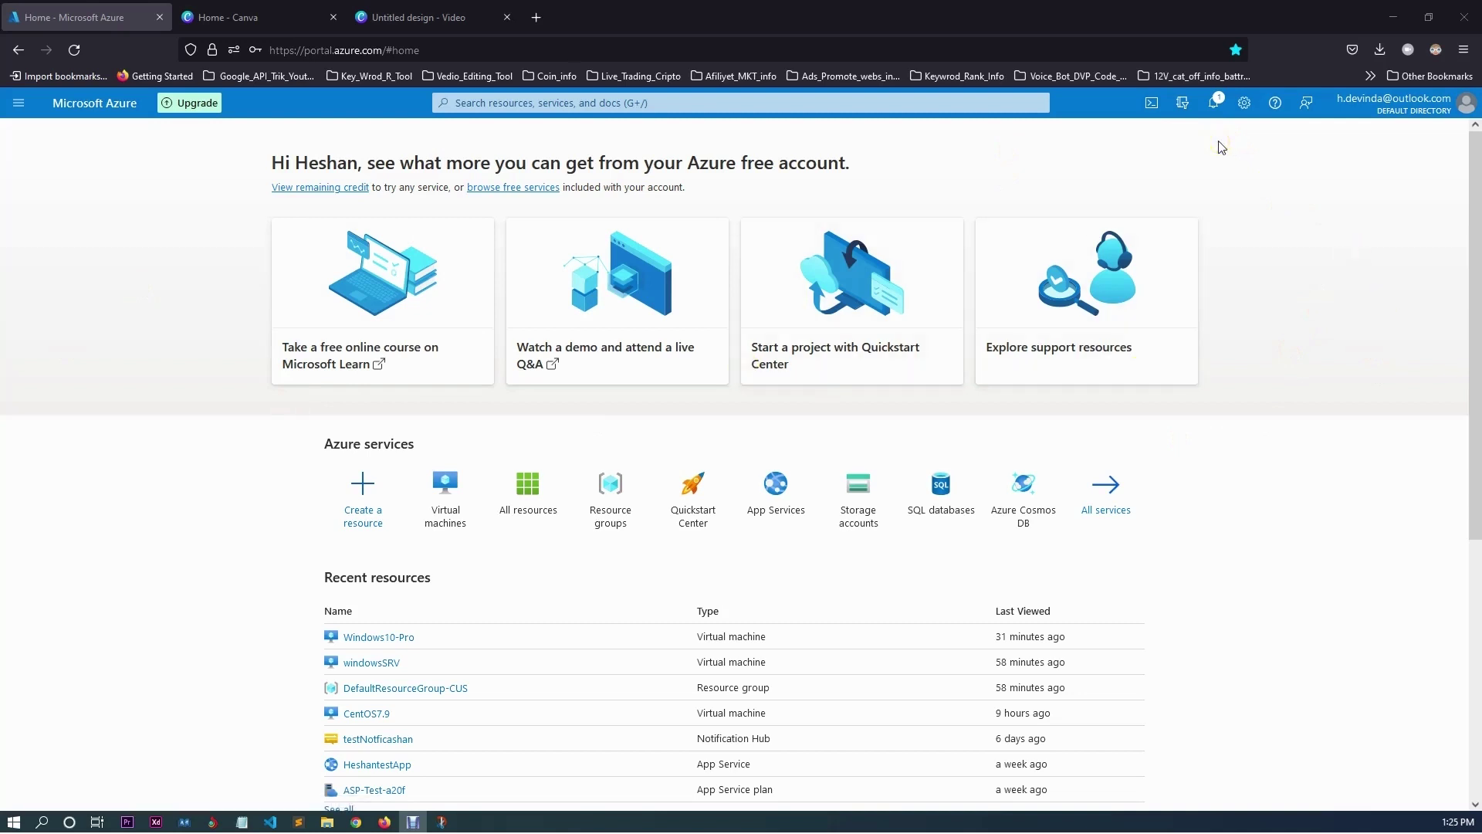
Check the notifications panel, then close it.
left_click(1213, 103)
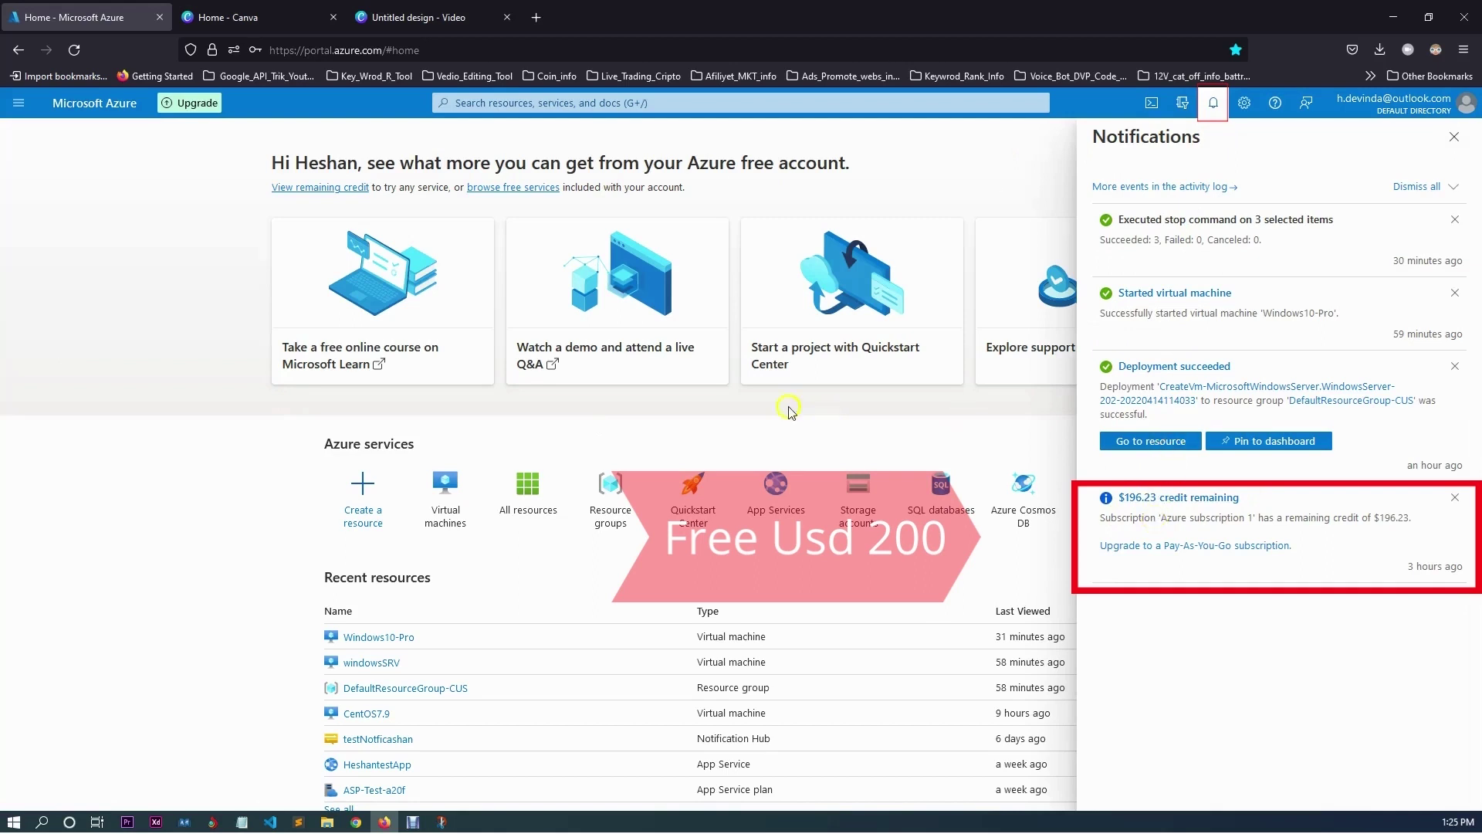
left_click(160, 361)
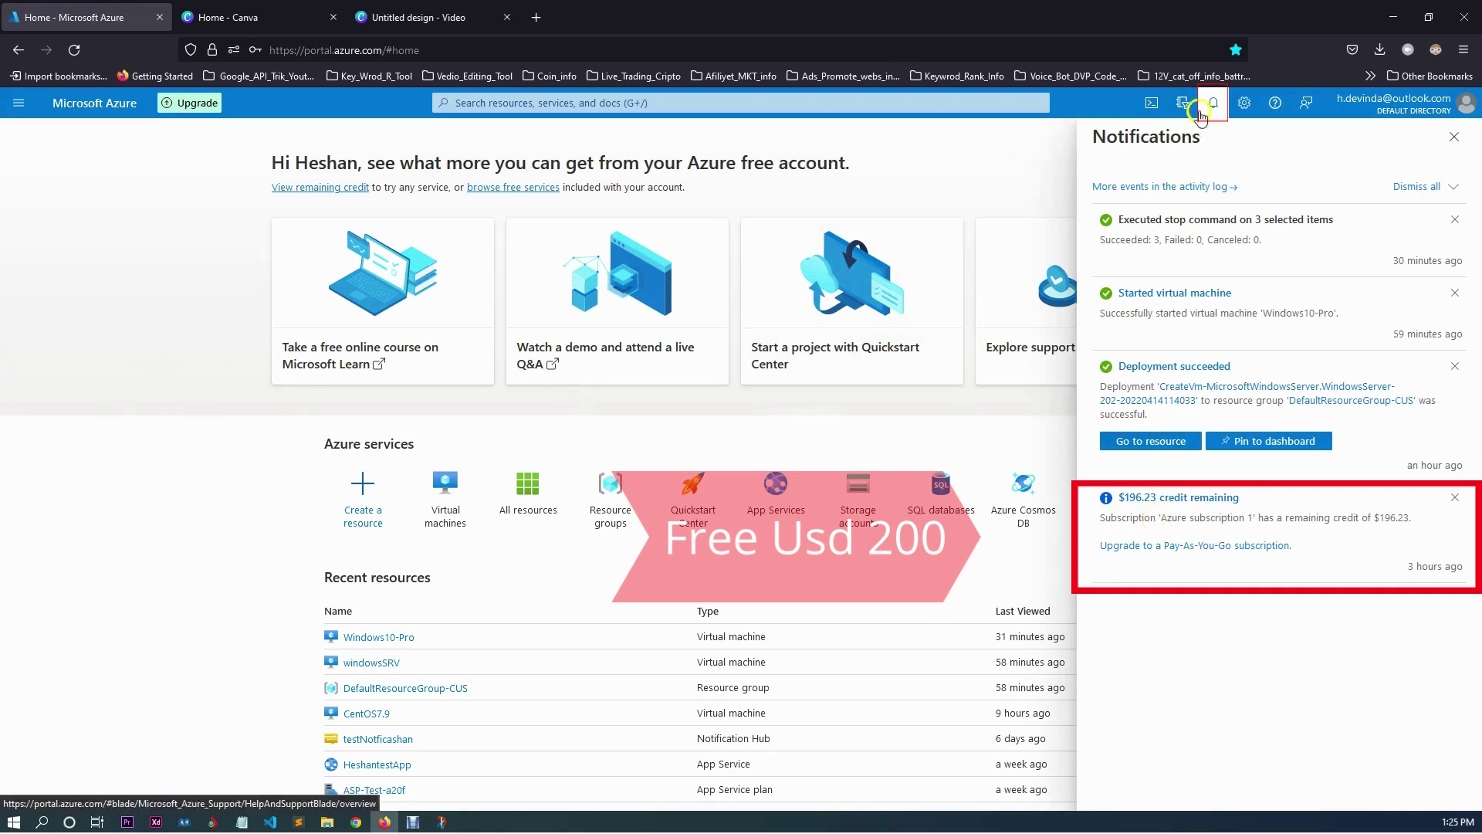
left_click(1200, 113)
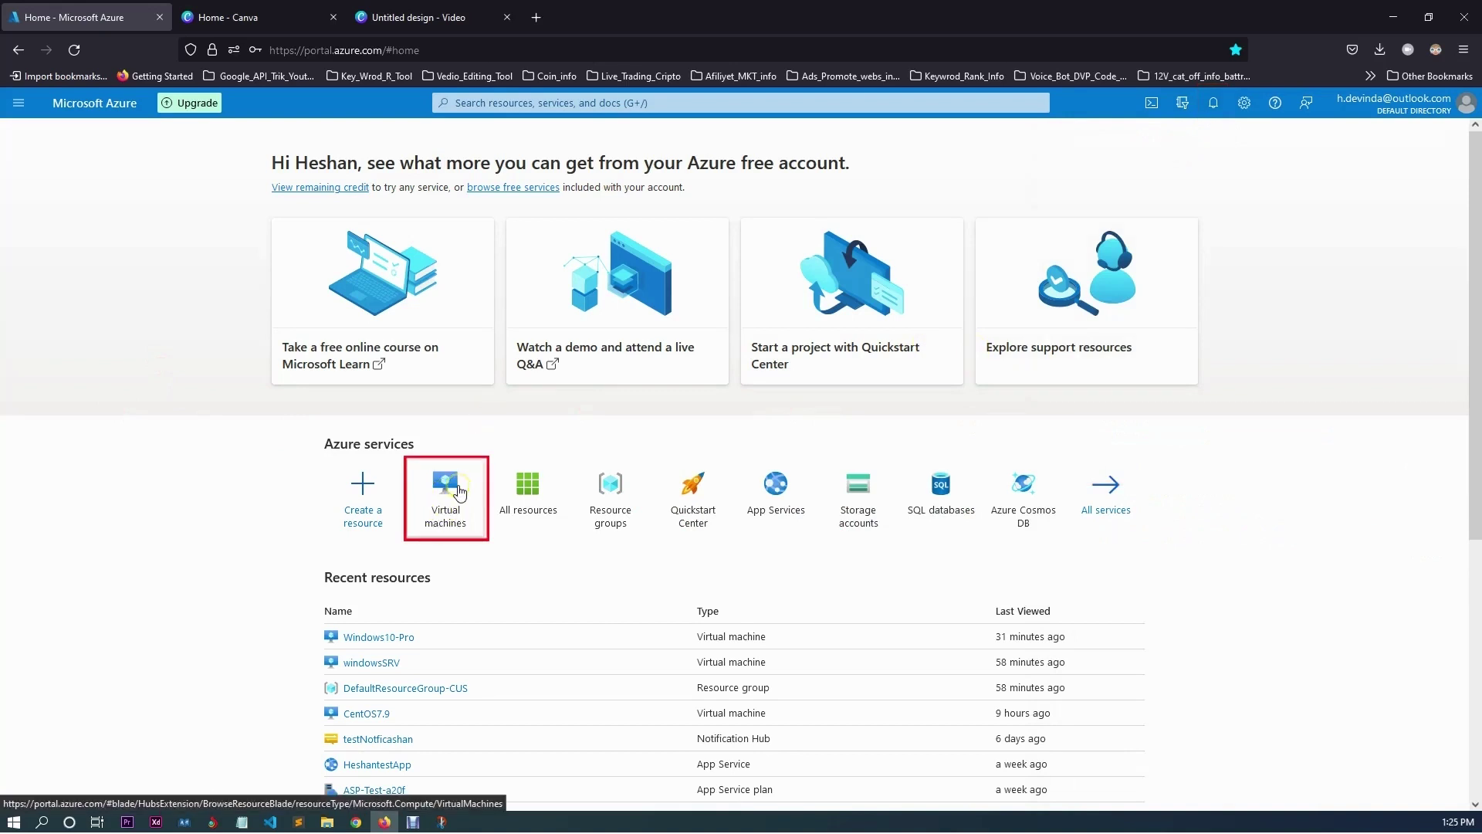
Look over the virtual machine creation choices, then go to the full virtual machines list.
mouse_move(458, 515)
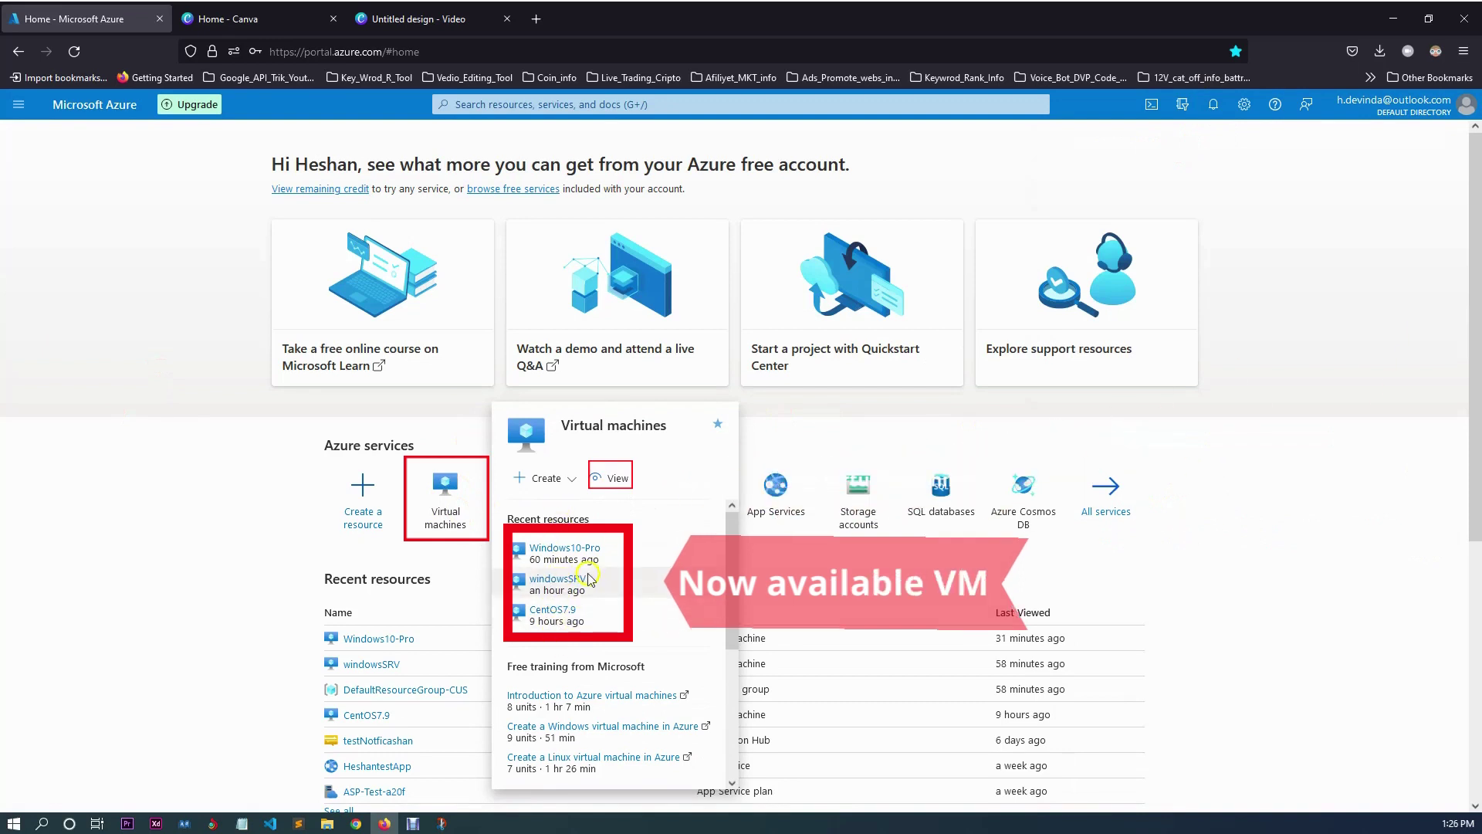
left_click(571, 480)
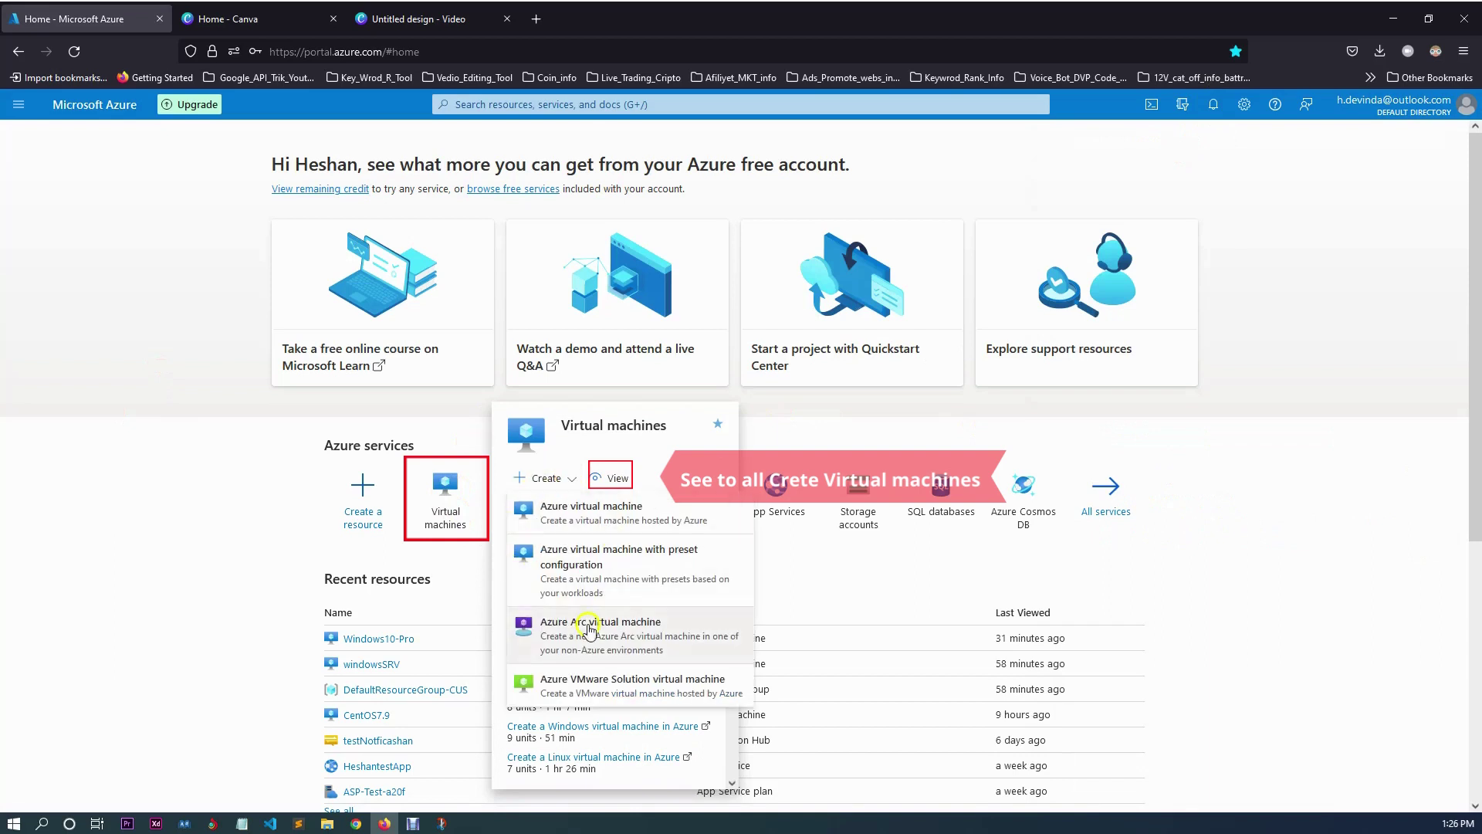
left_click(640, 453)
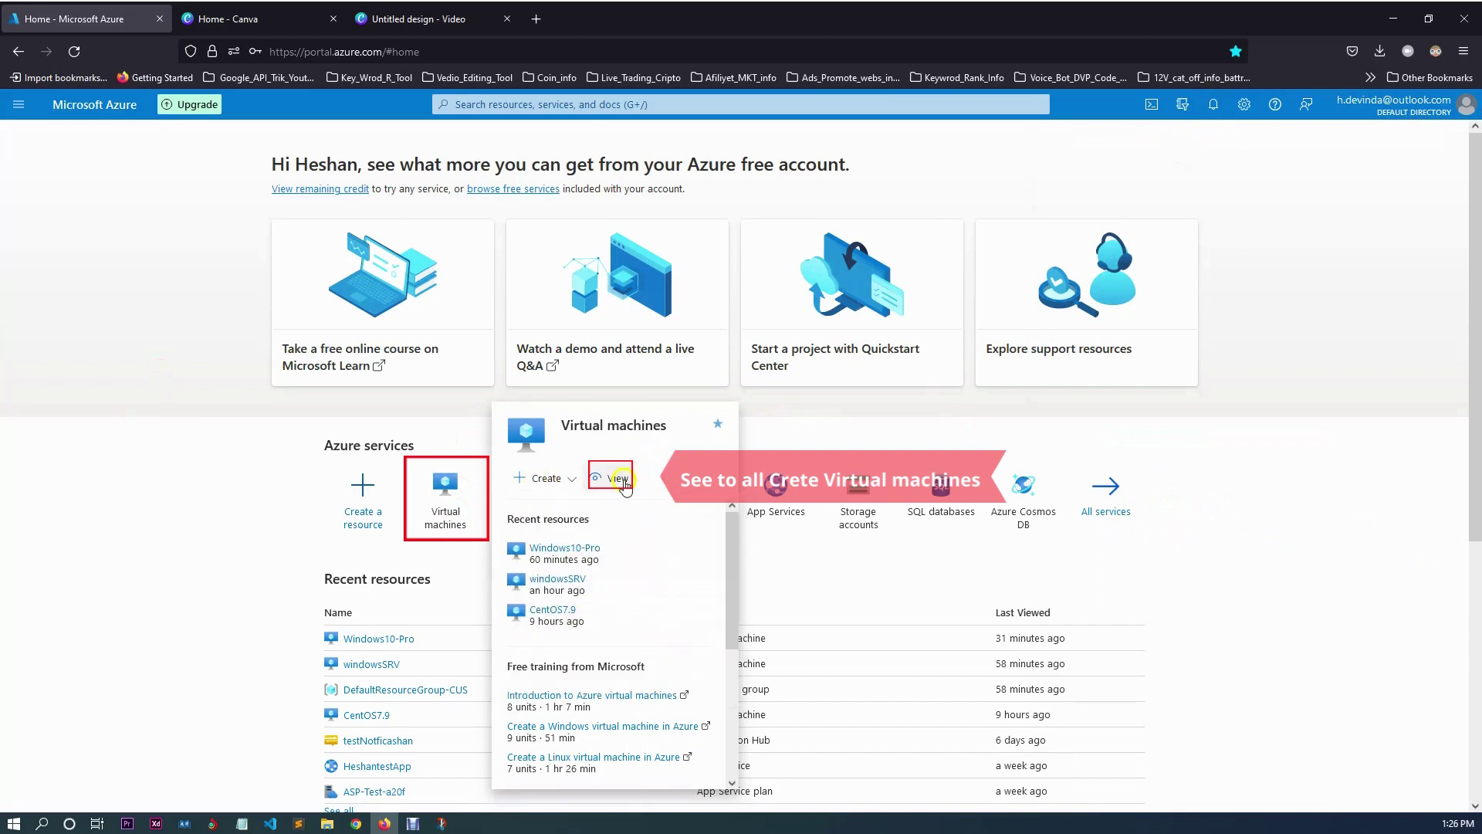
left_click(600, 479)
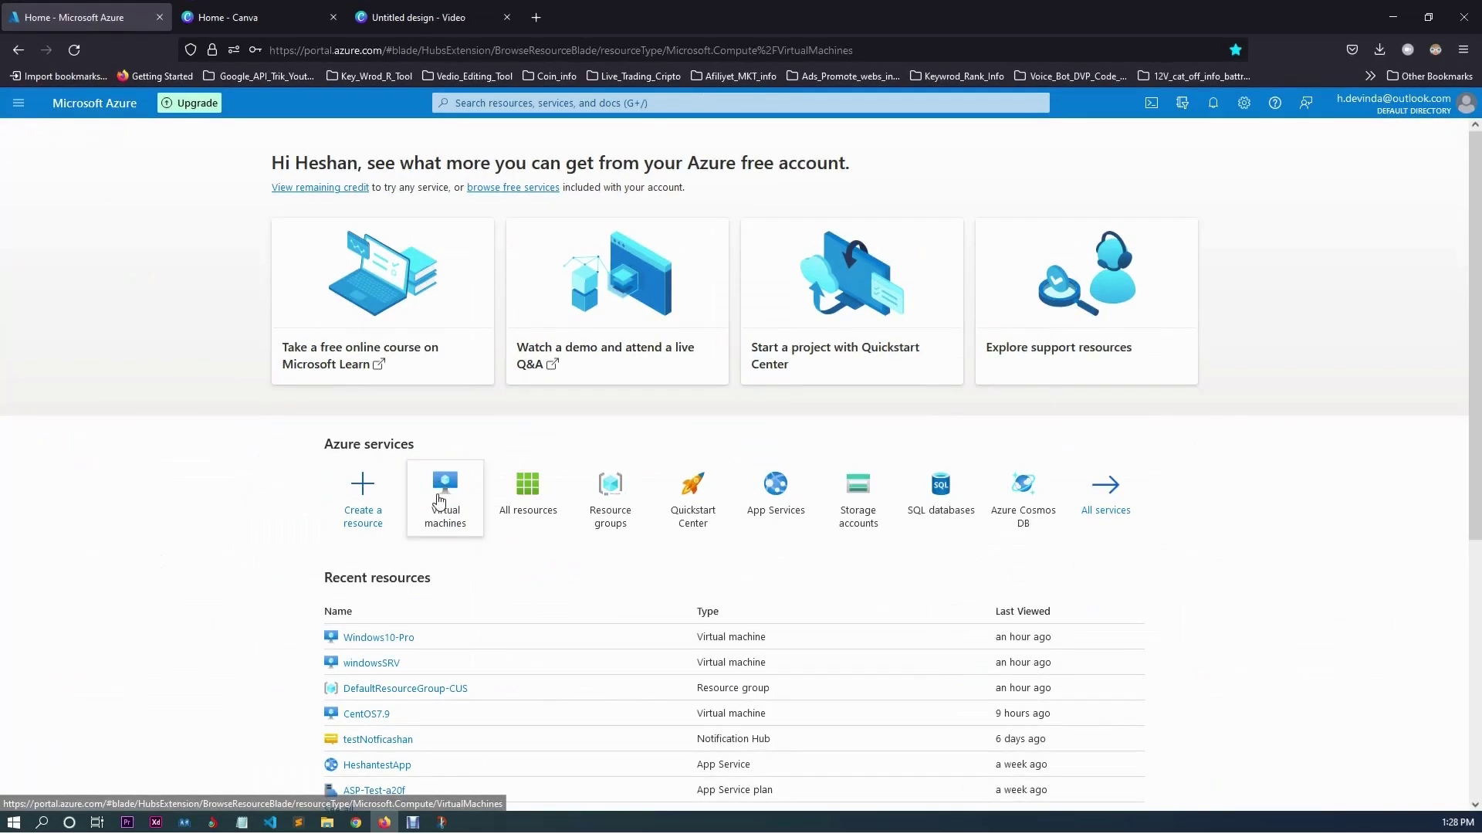
Open the Virtual machines list and retry loading portal.azure.com after the connection error.
left_click(446, 494)
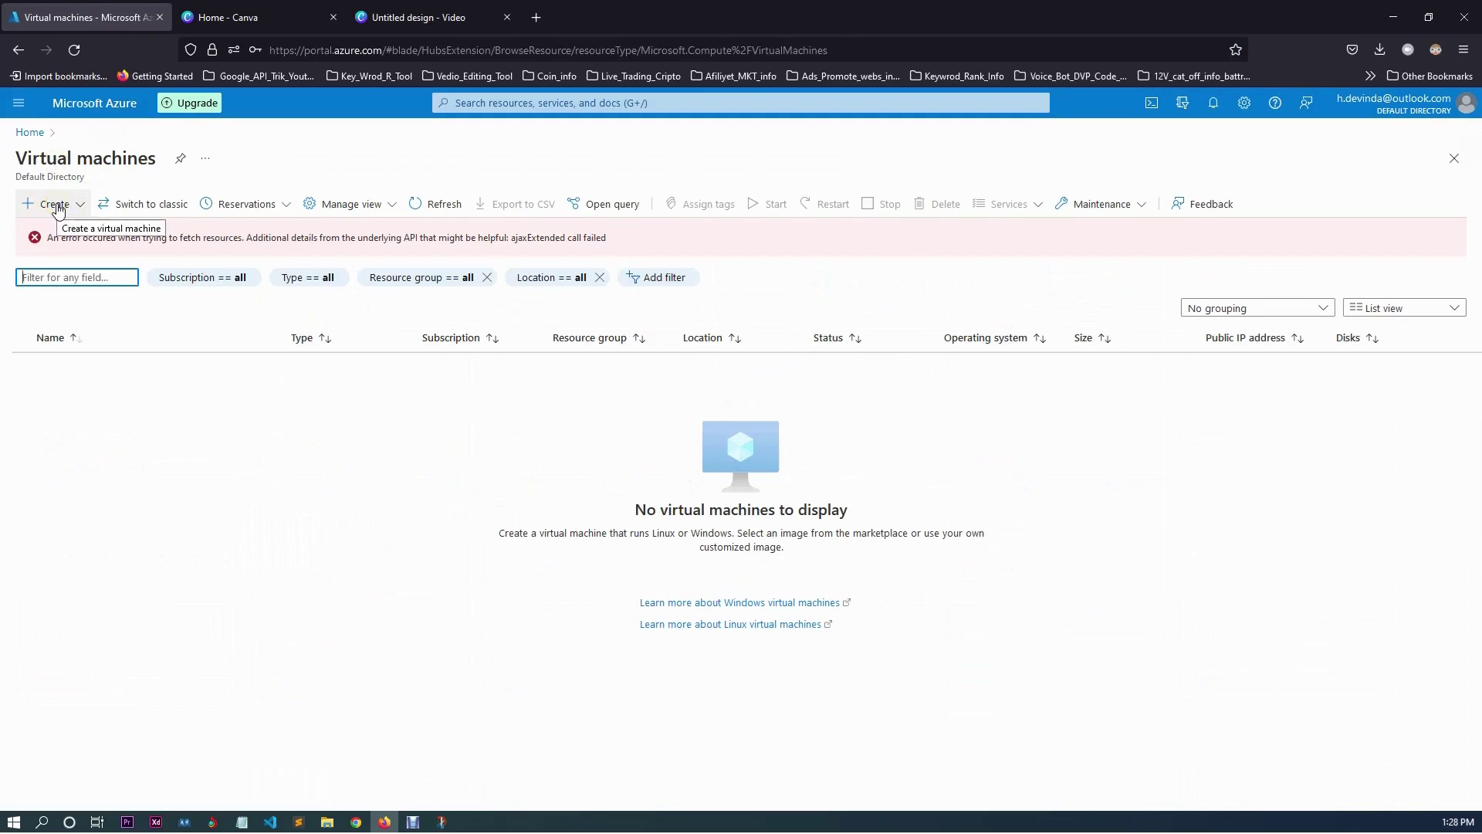
left_click(57, 217)
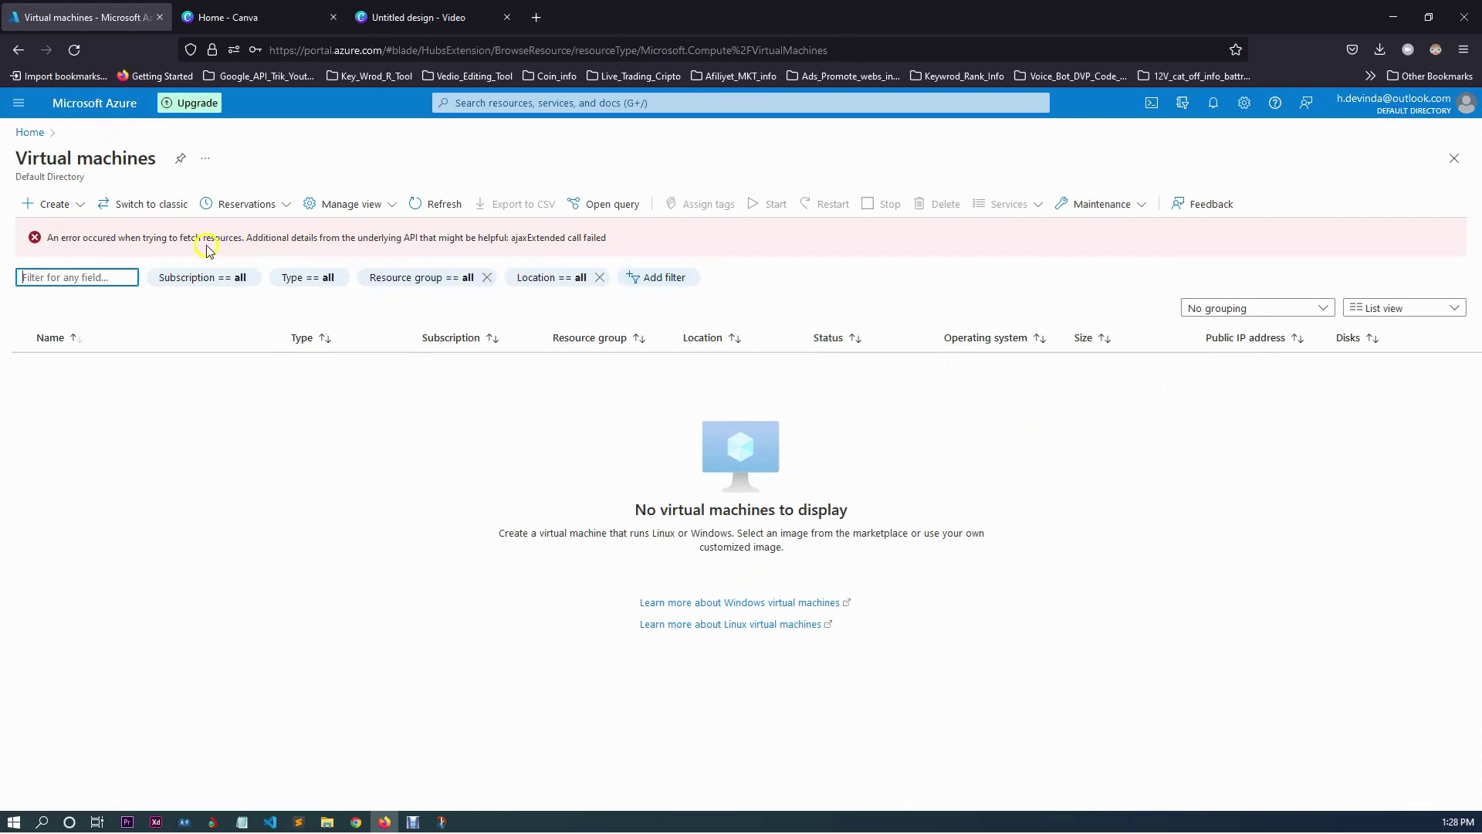
left_click(74, 50)
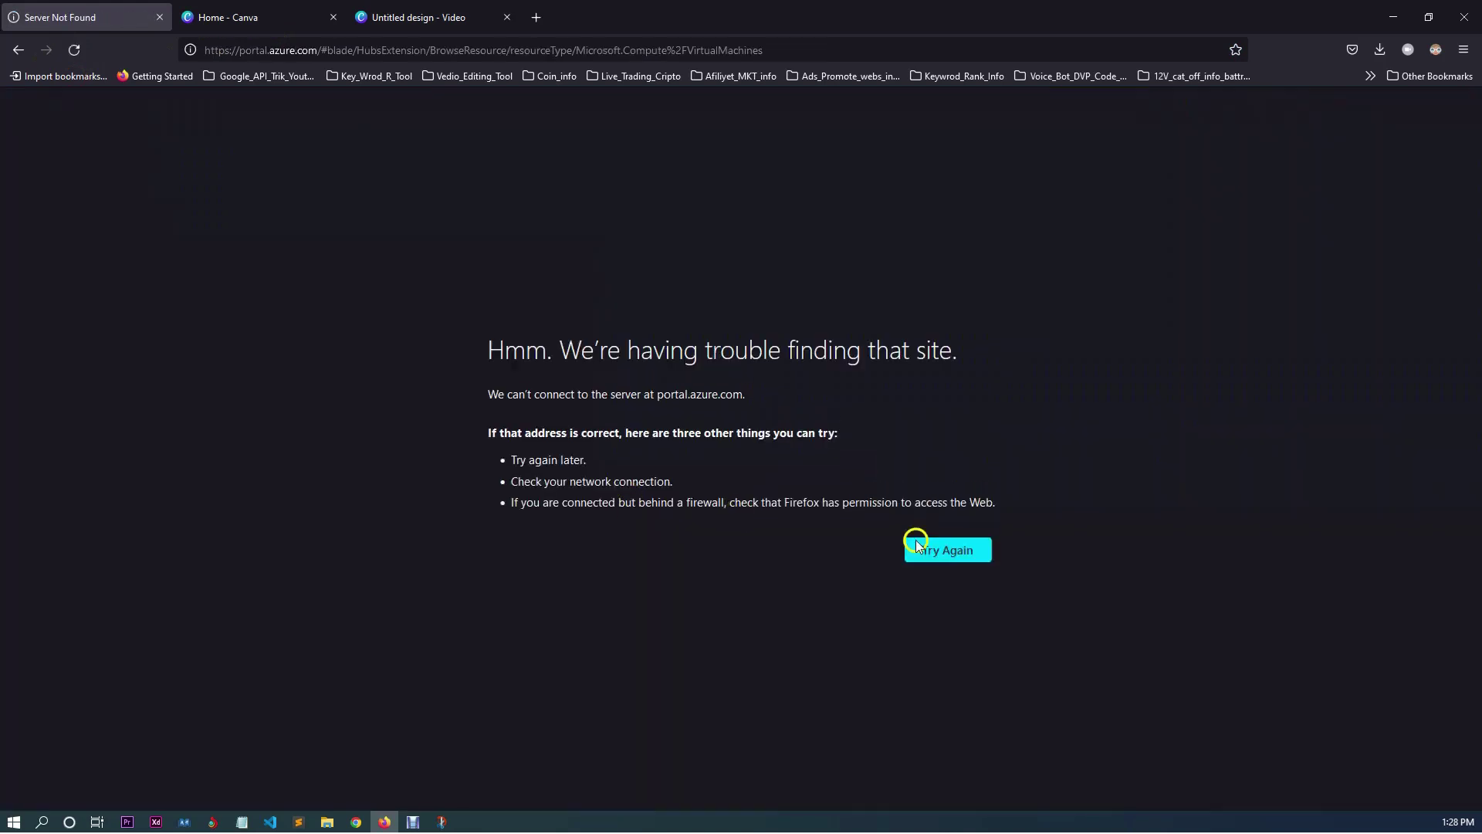
left_click(960, 550)
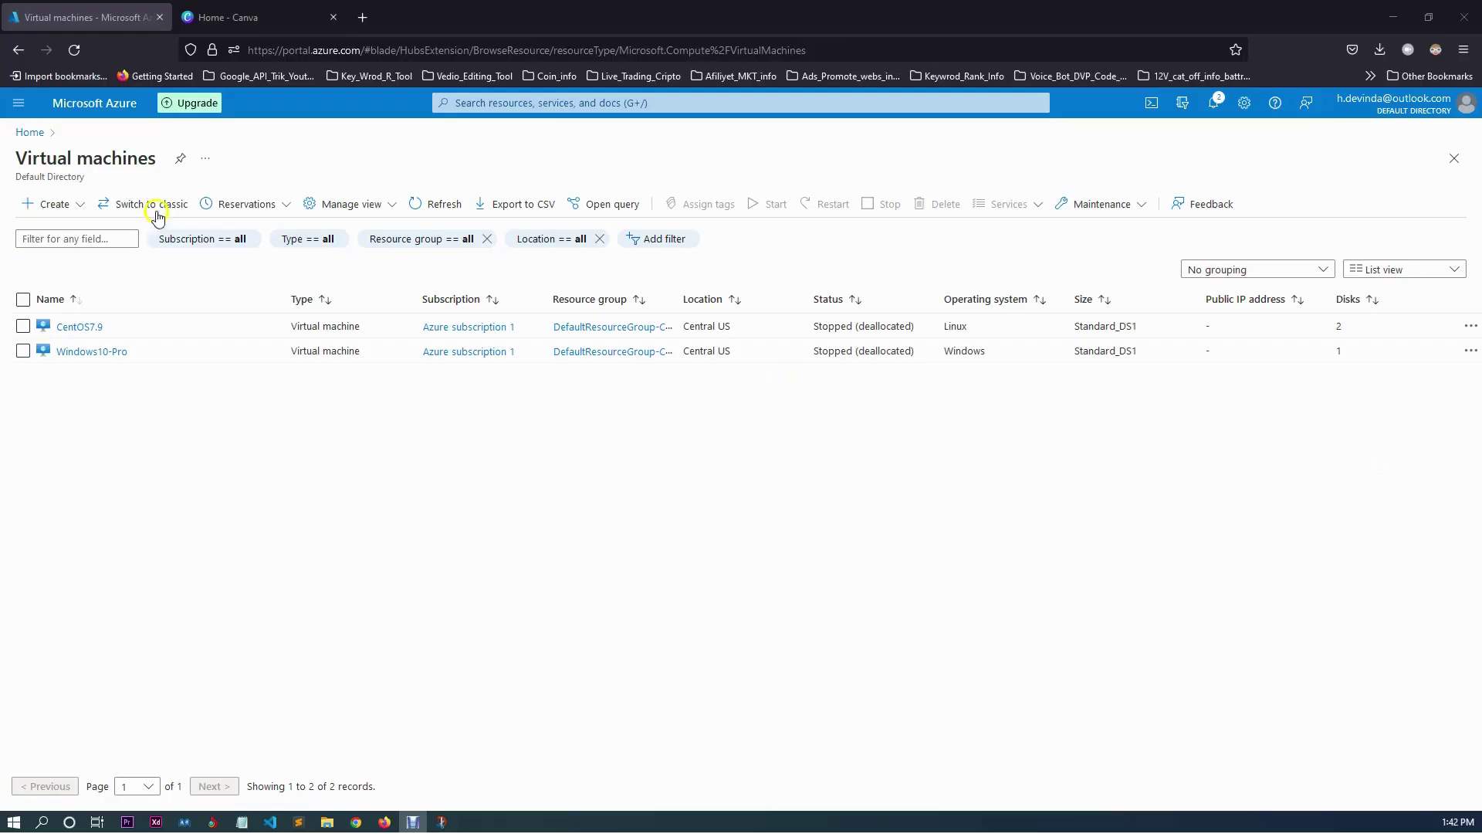
Choose Create > Azure virtual machine to open the Create a virtual machine form.
left_click(54, 215)
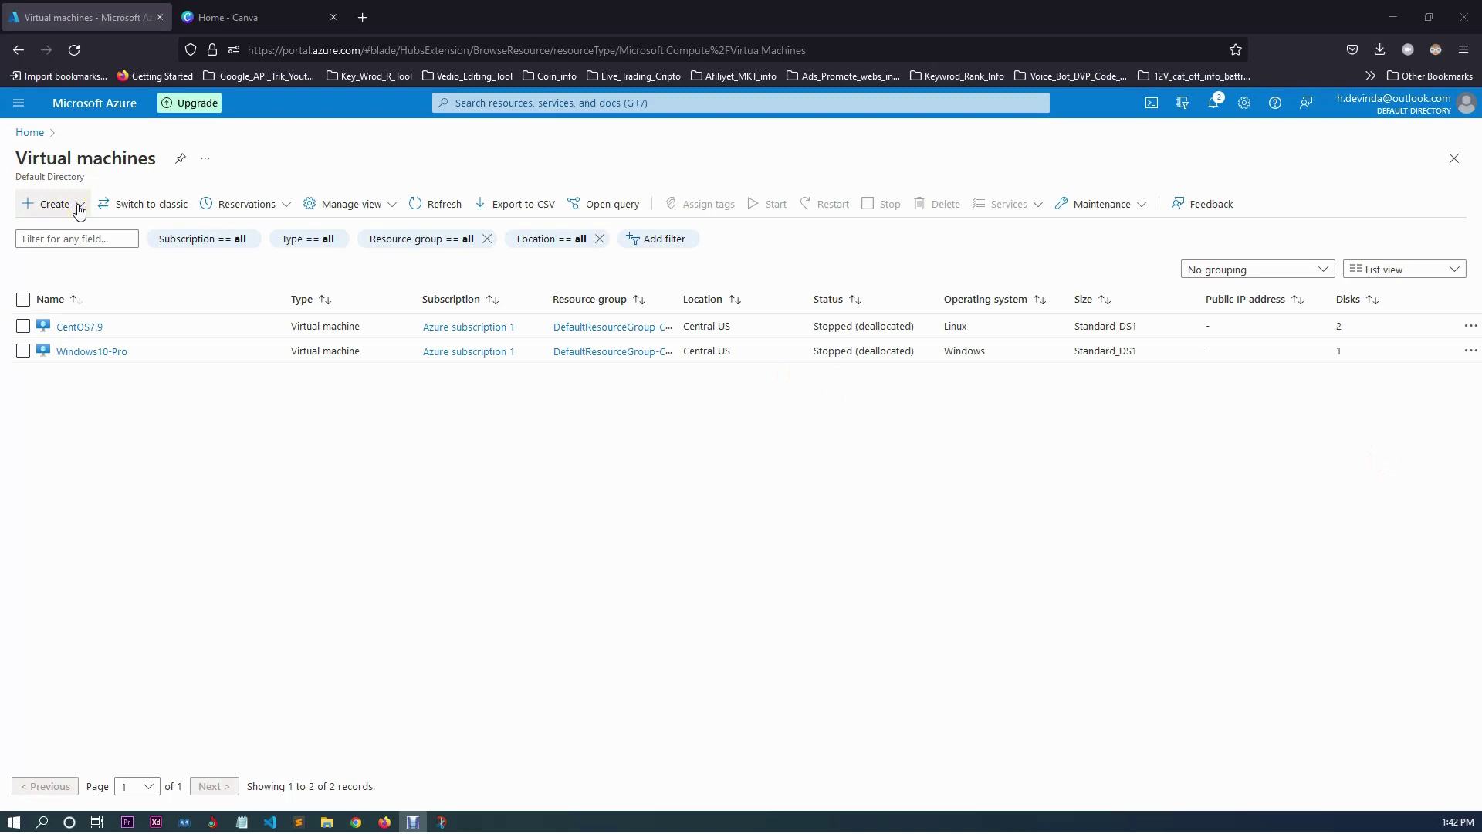
left_click(78, 210)
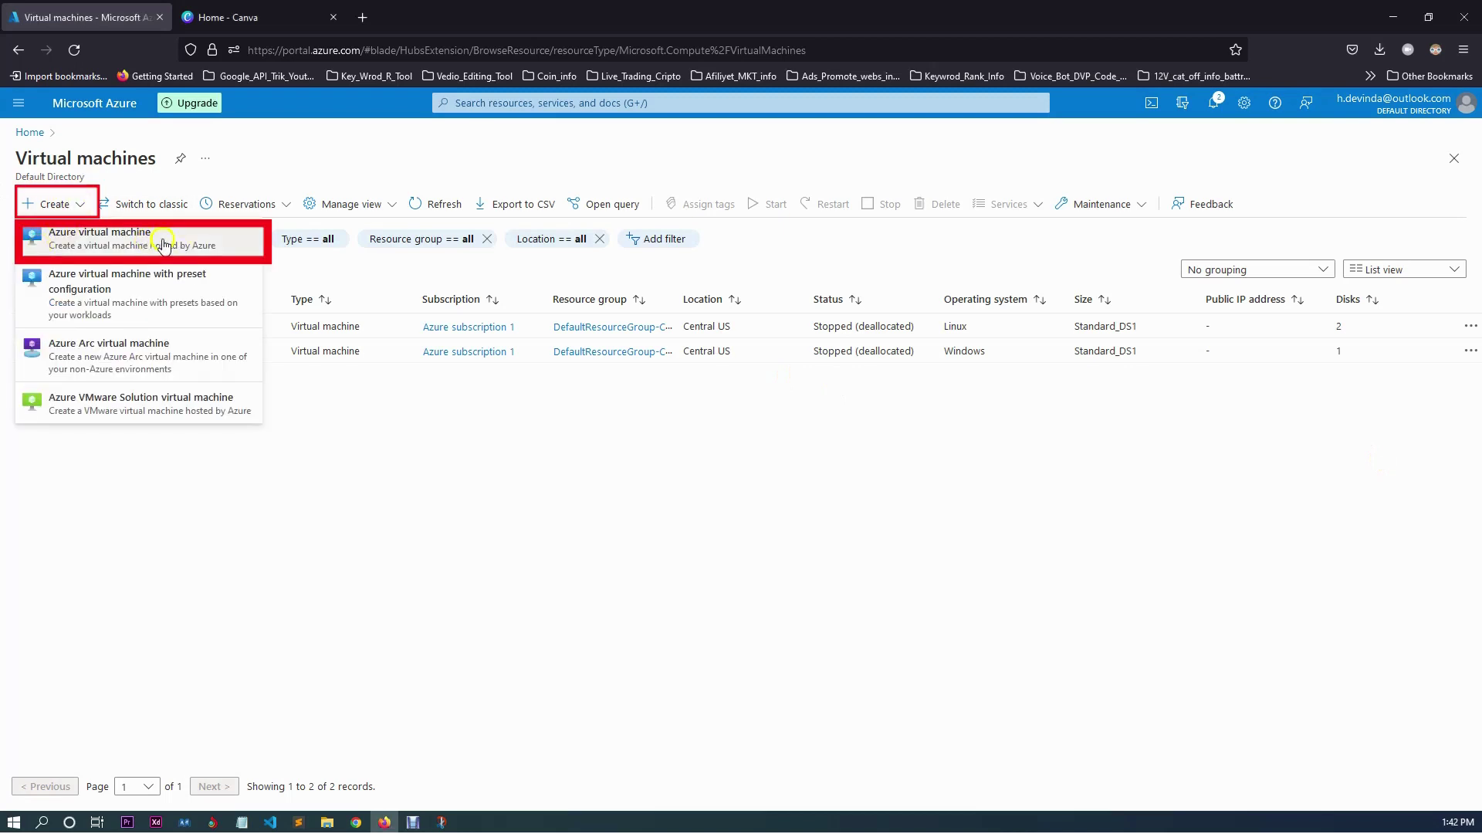
left_click(210, 239)
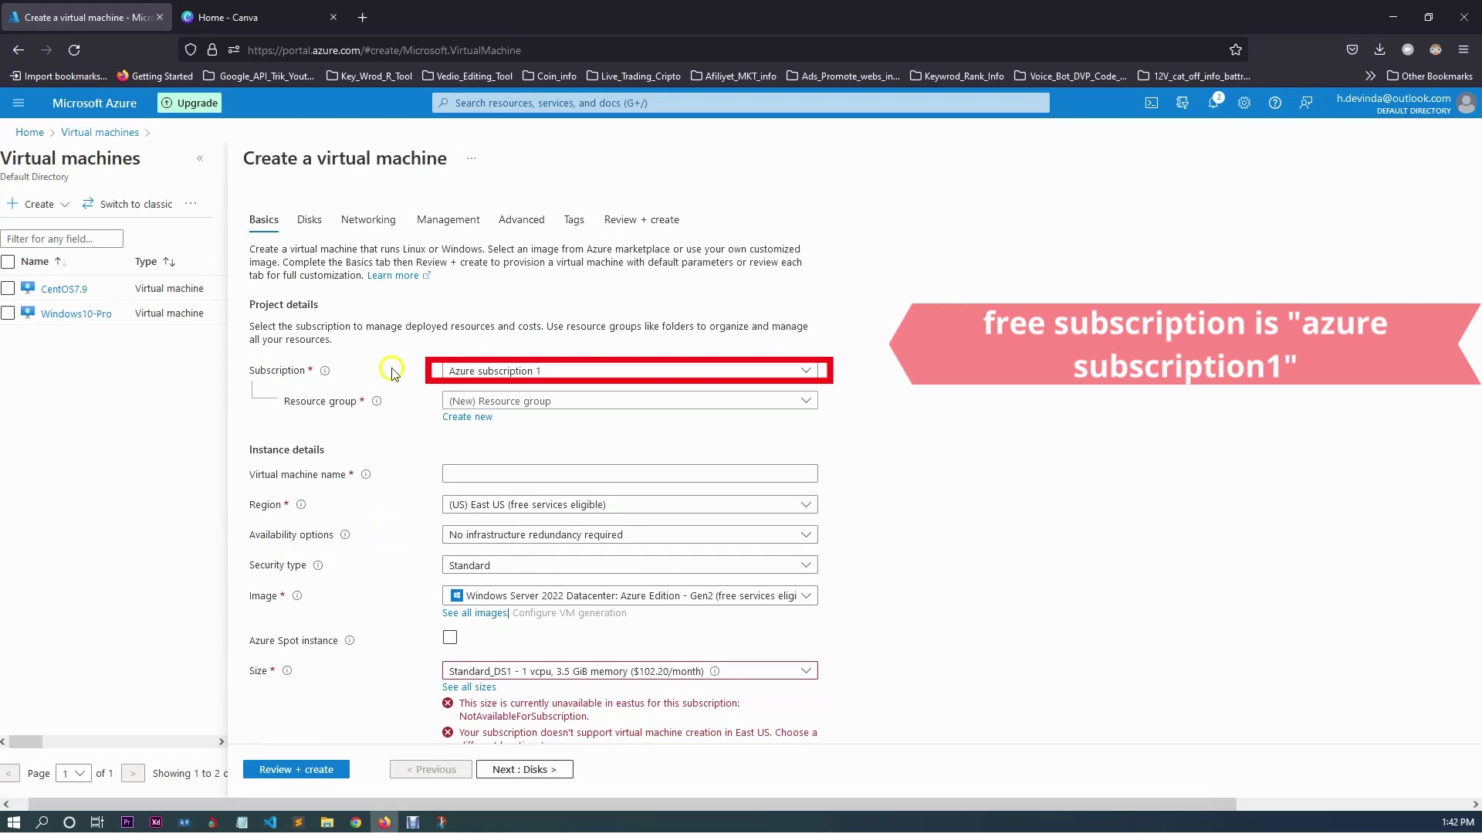
Keep Azure subscription 1 and review the resource group options without creating a new one.
left_click(650, 371)
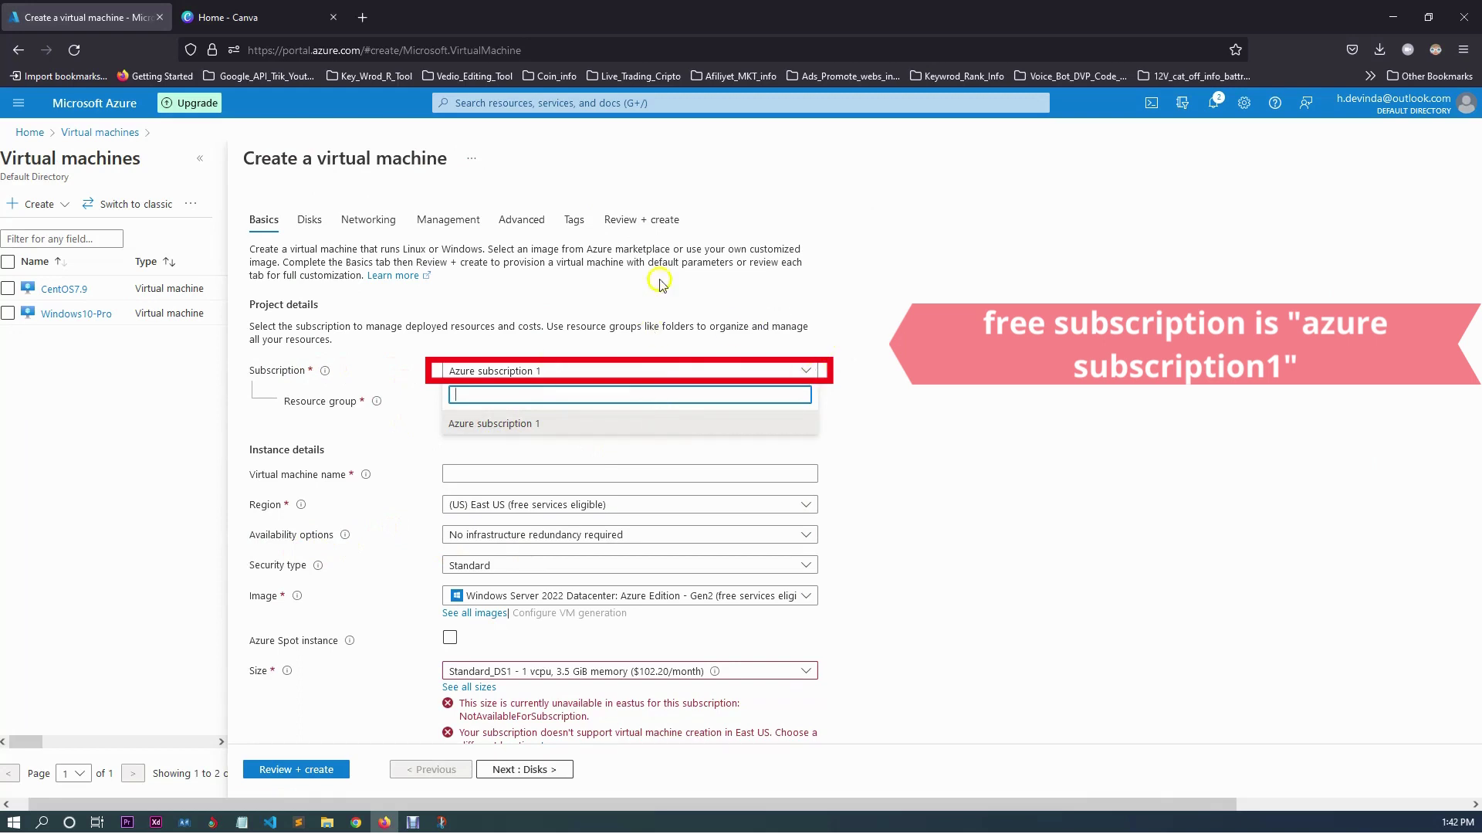
left_click(923, 355)
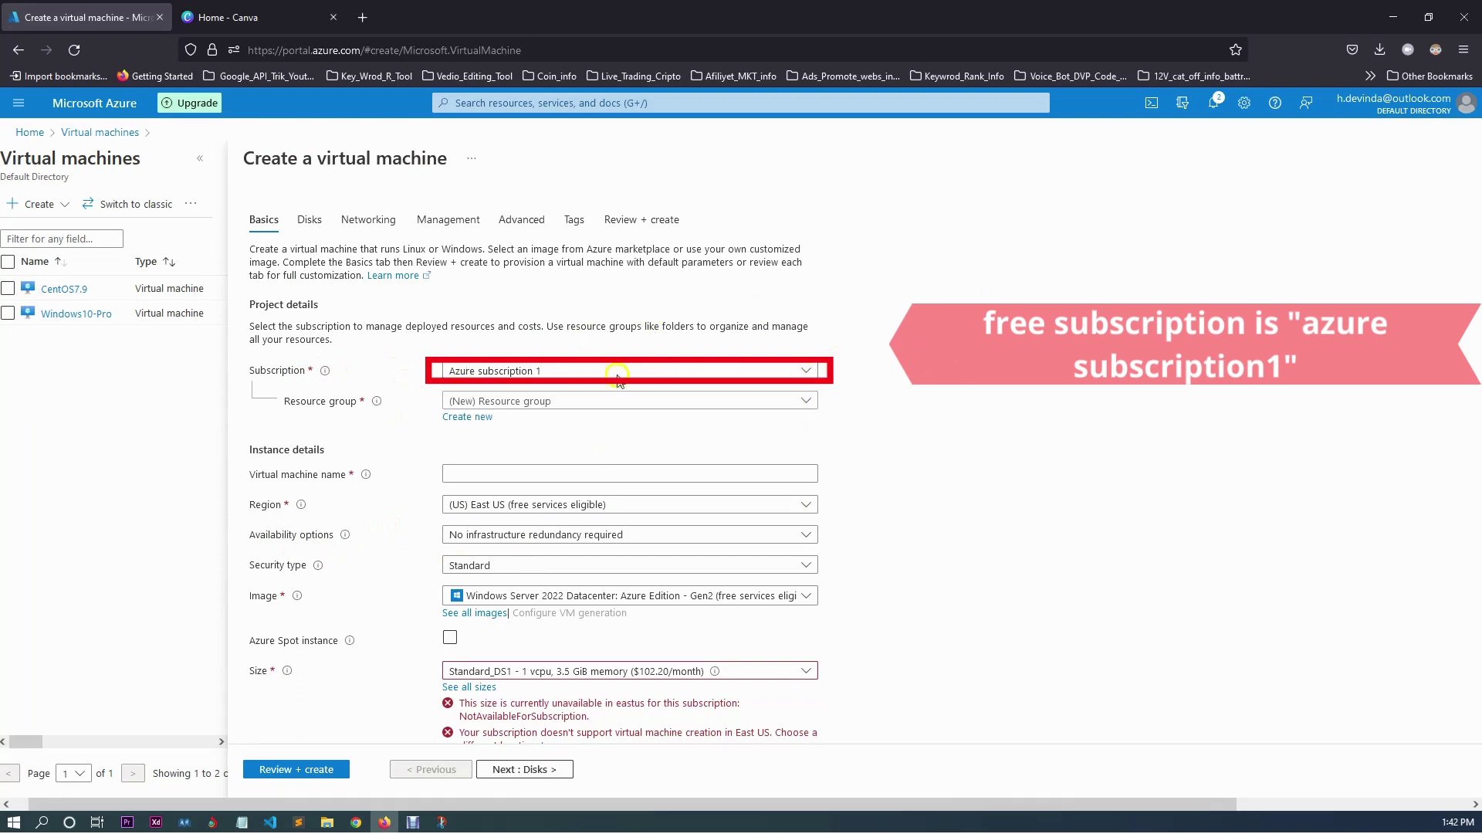
left_click(610, 400)
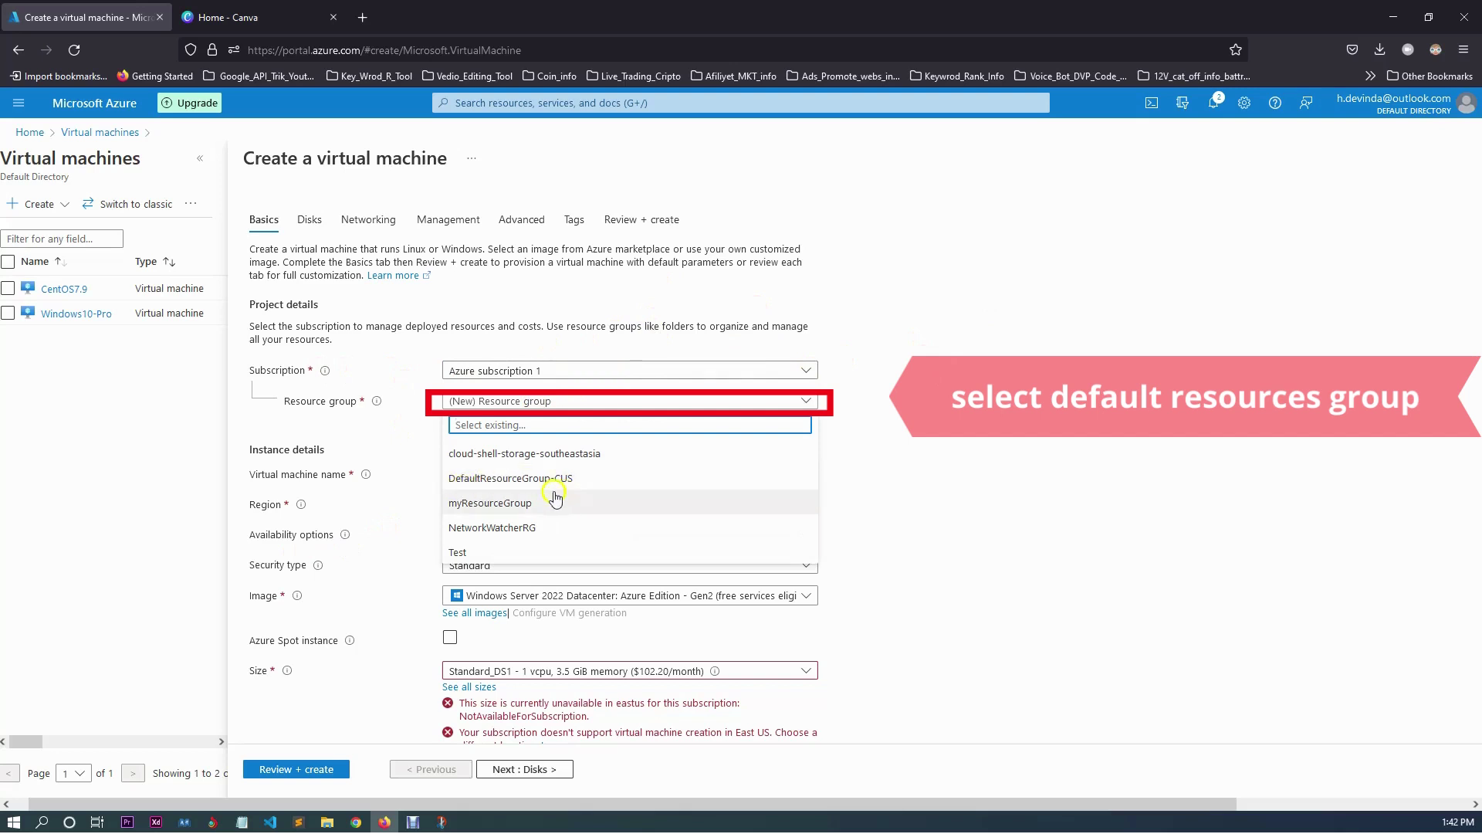
left_click(385, 411)
left_click(458, 418)
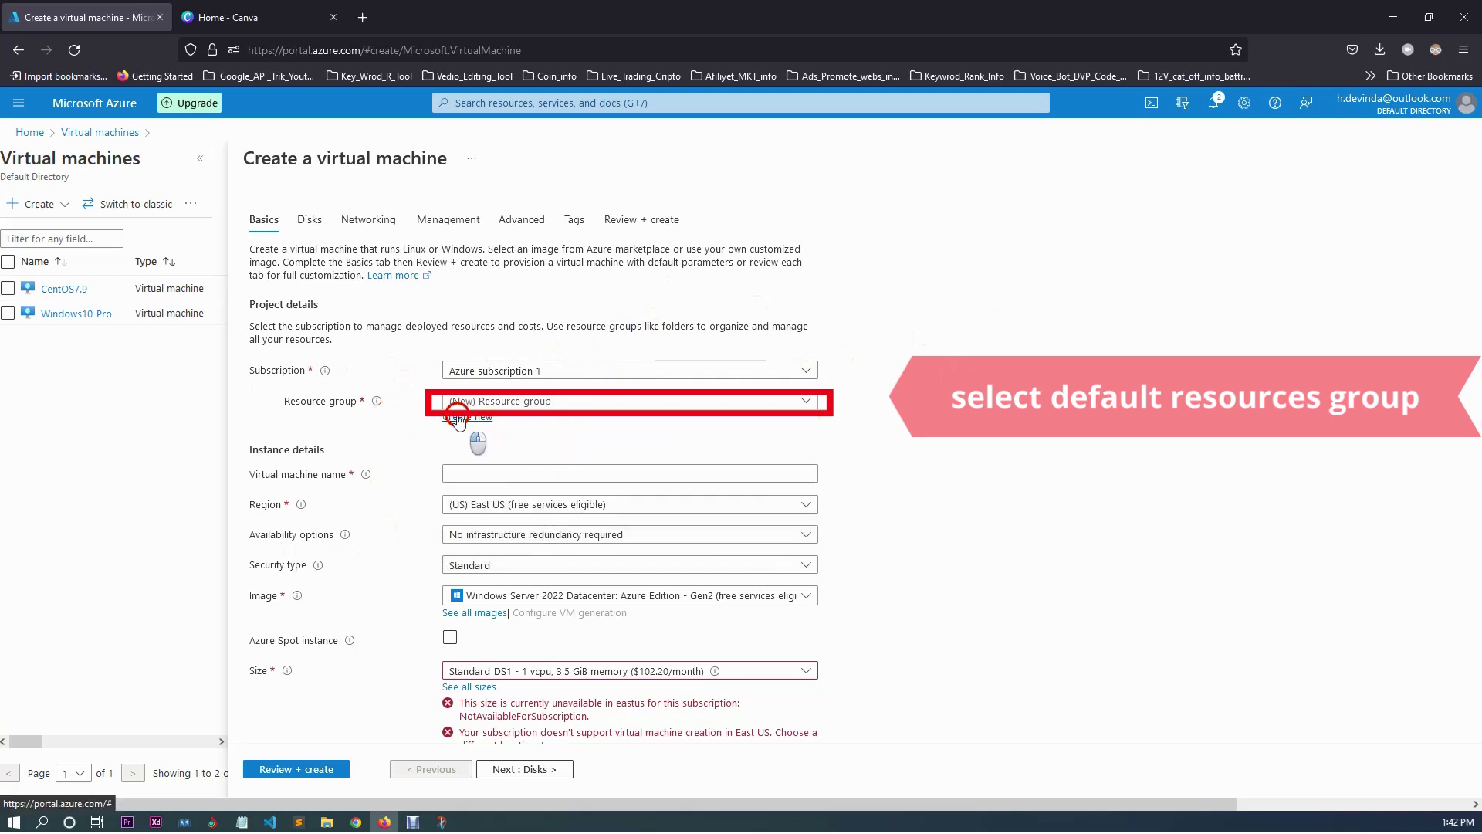
left_click(566, 552)
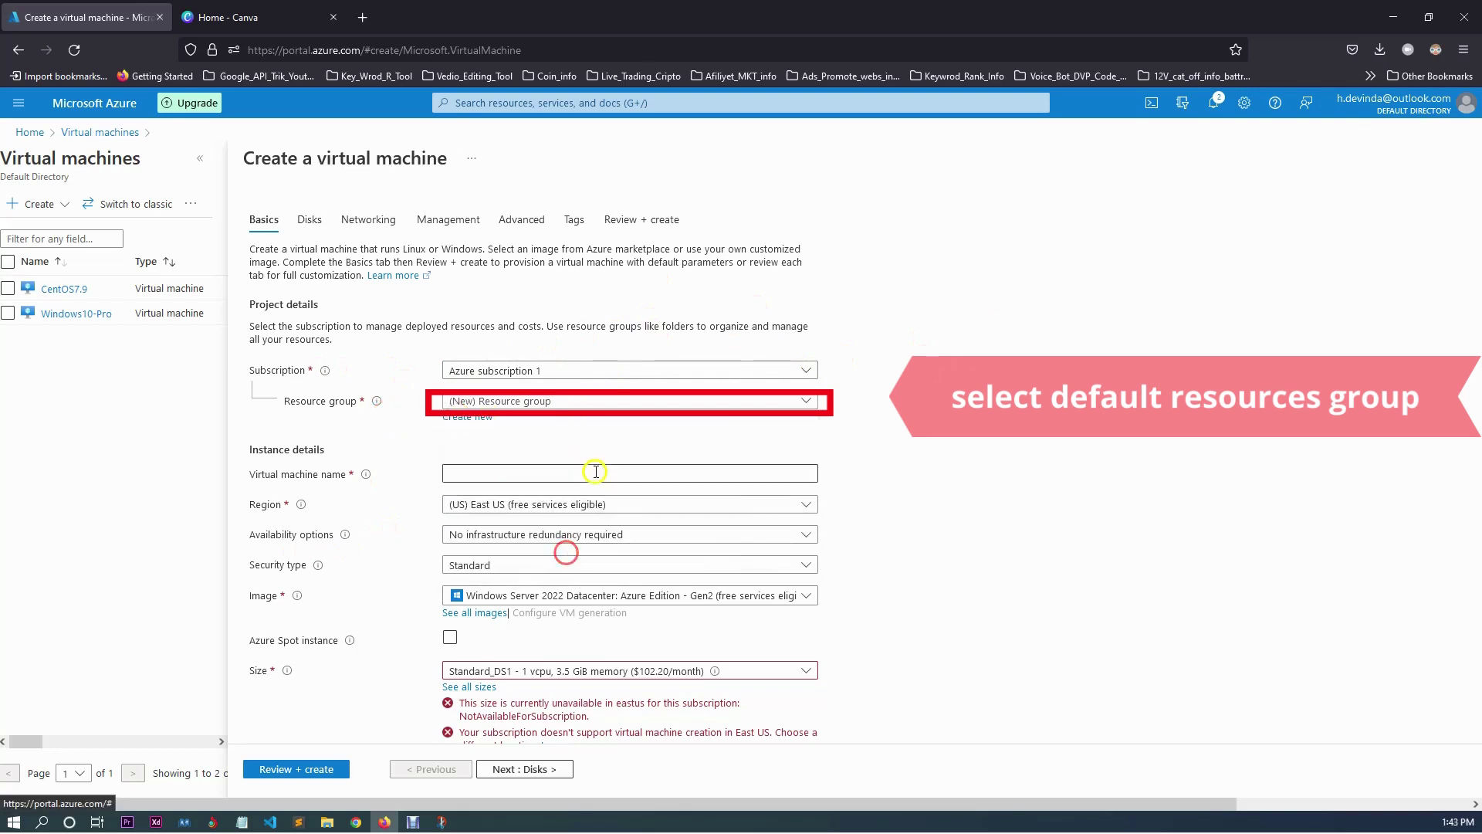
left_click(625, 400)
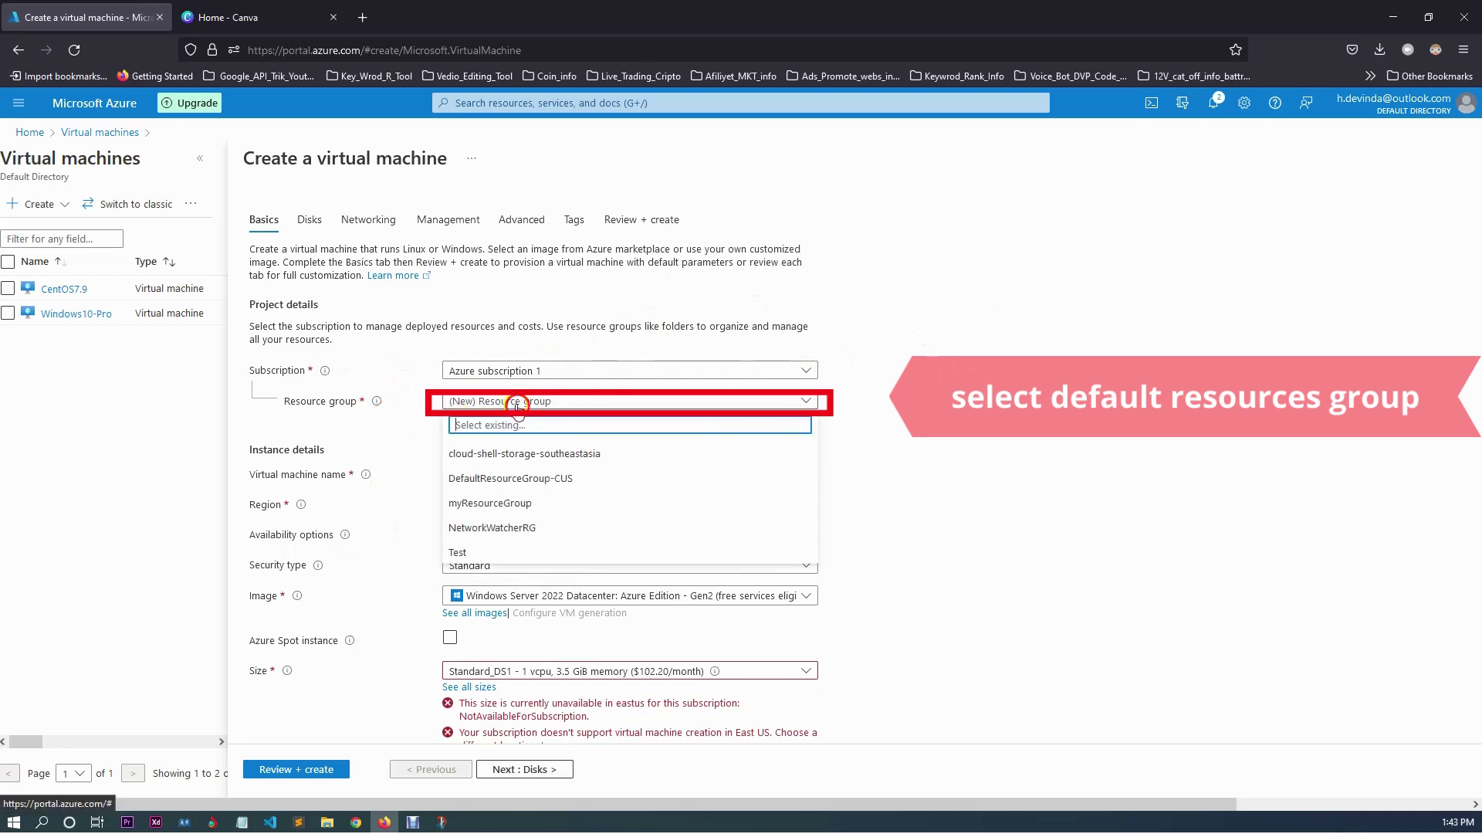
left_click(992, 373)
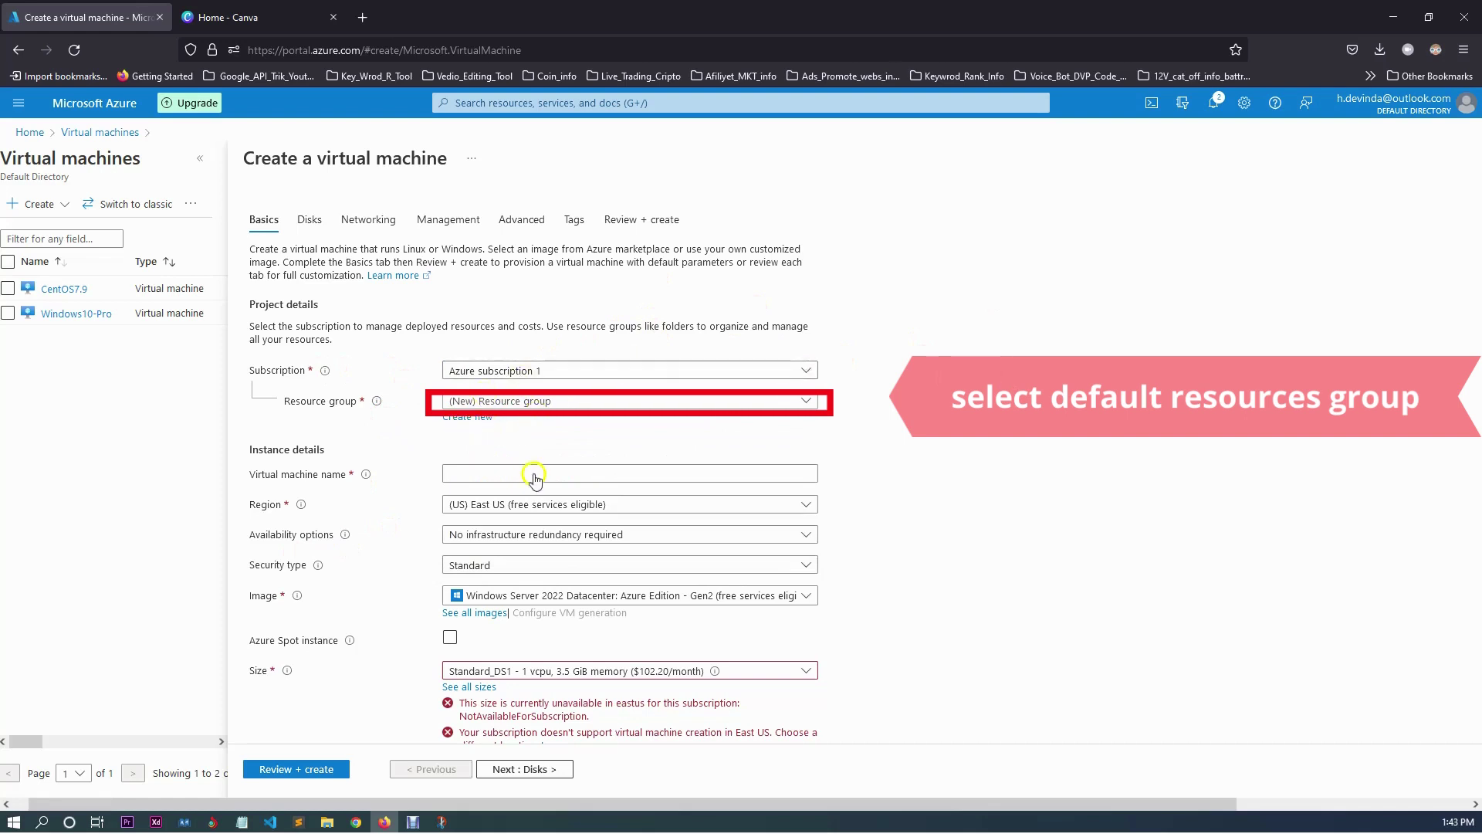
Pick the Test resource group, then switch it to DefaultResourceGroup-CUS.
left_click(557, 400)
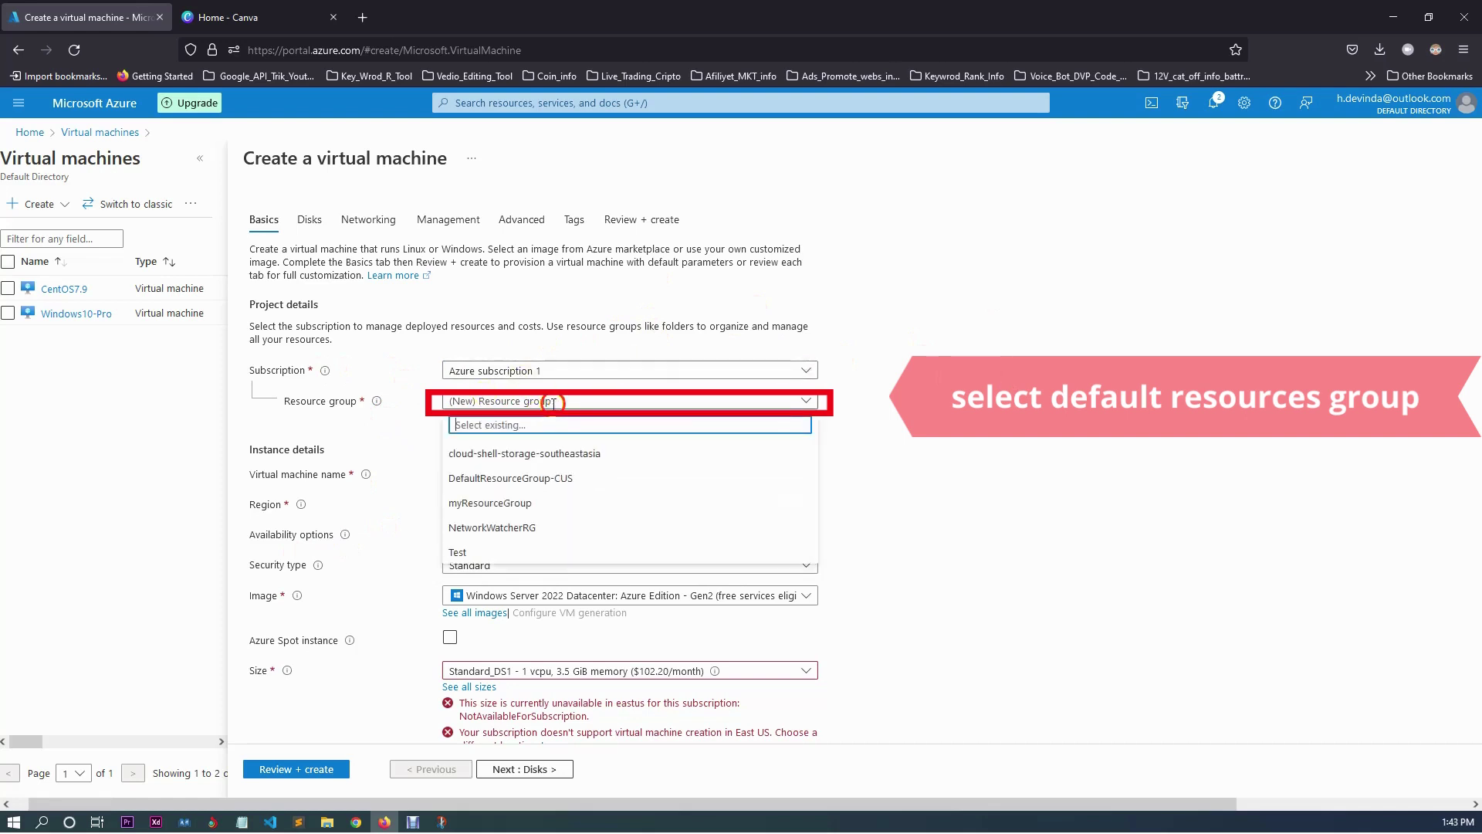
left_click(487, 554)
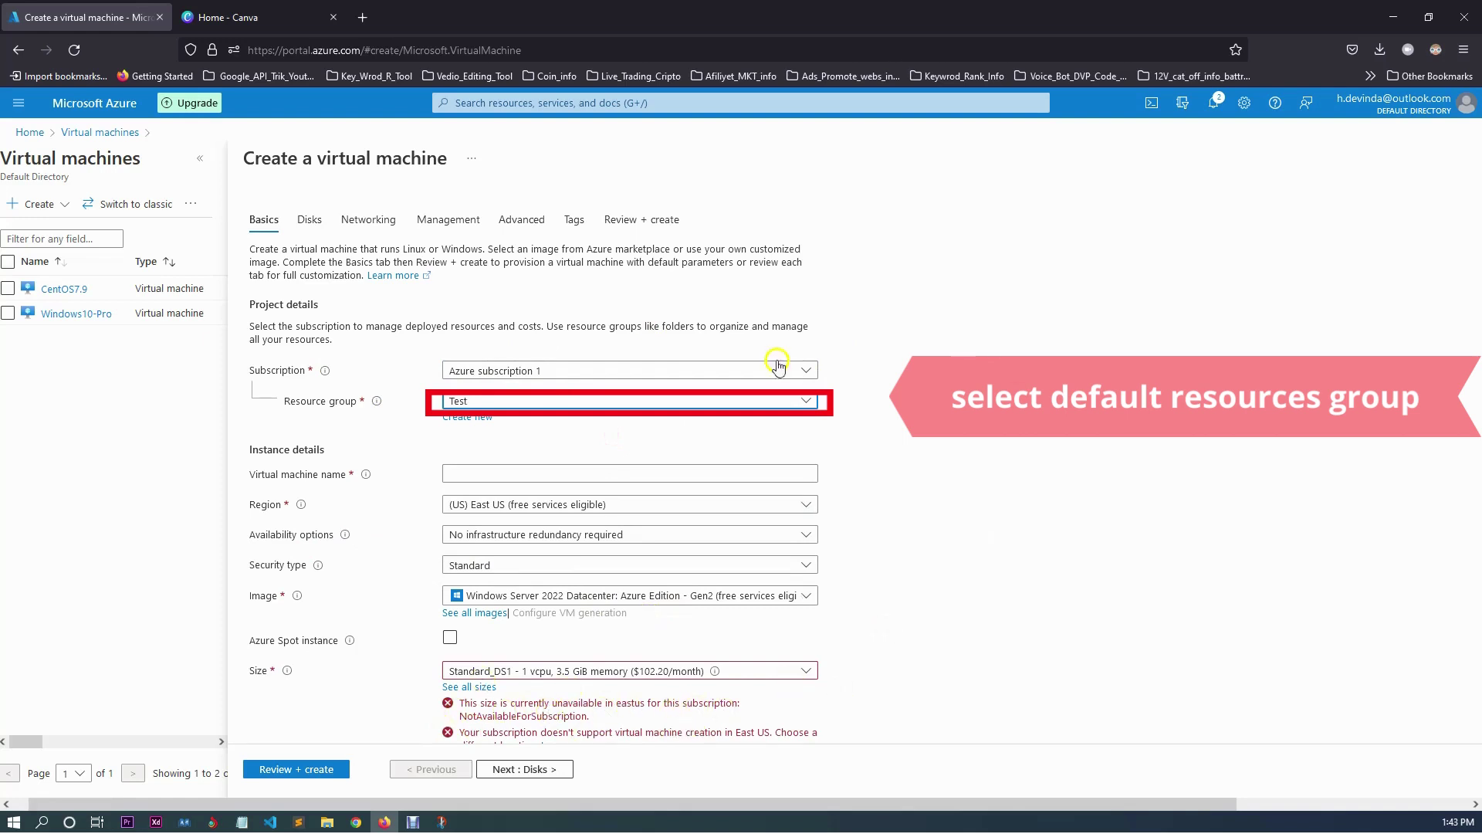
left_click(1213, 104)
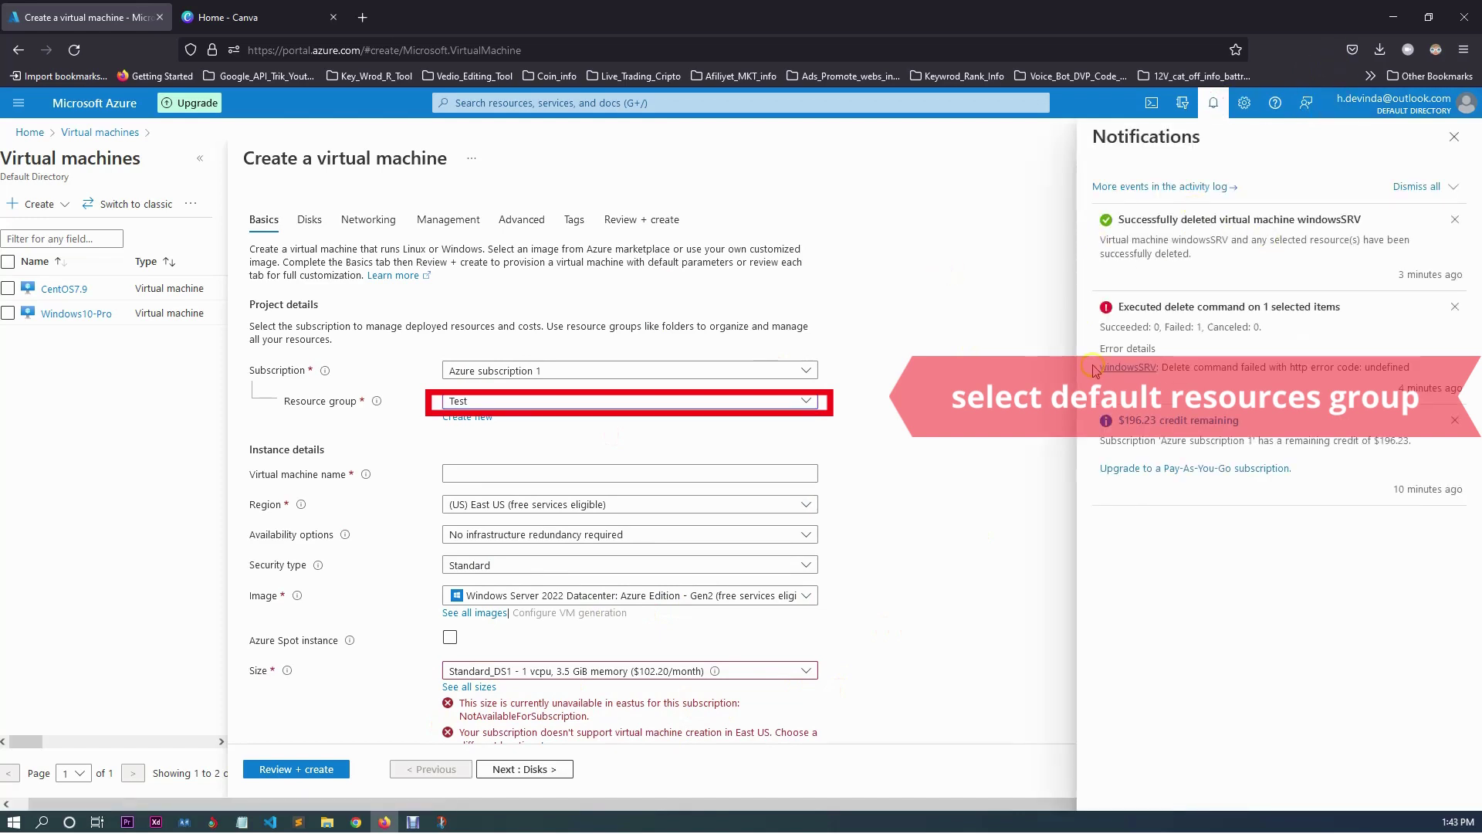
left_click(508, 403)
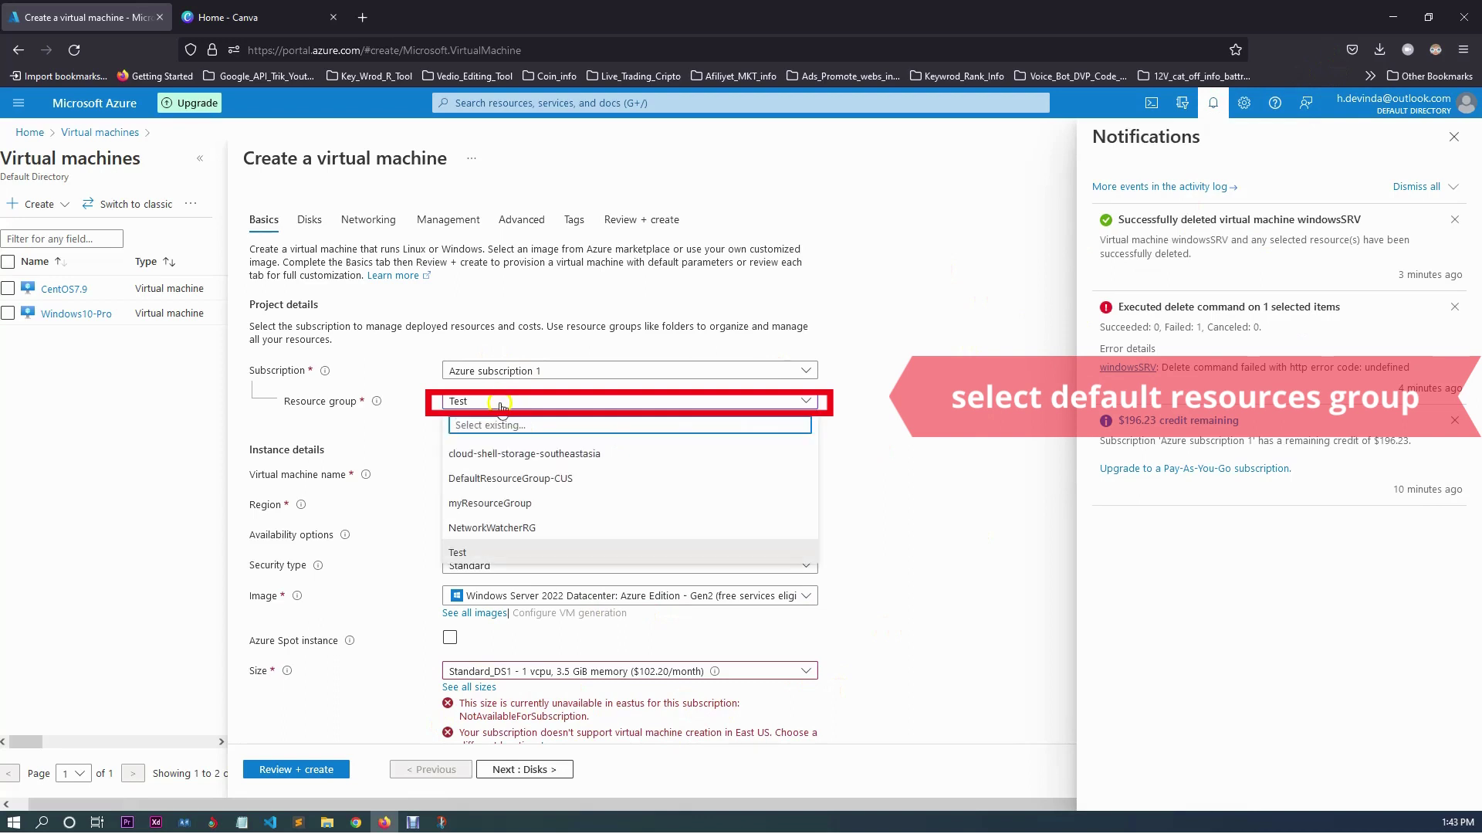
left_click(557, 481)
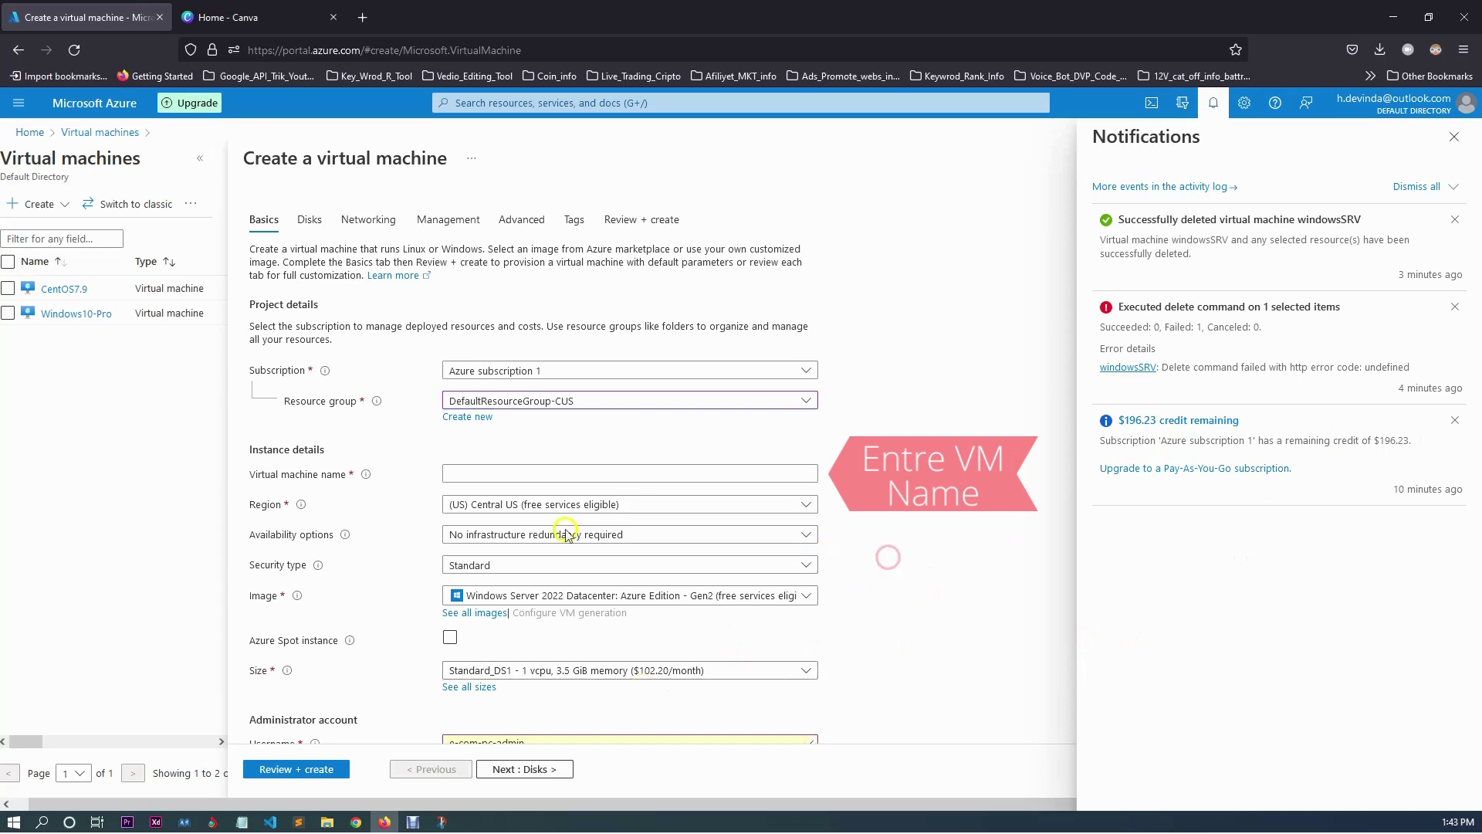
Keep (US) Central US as the virtual machine's region.
left_click(623, 507)
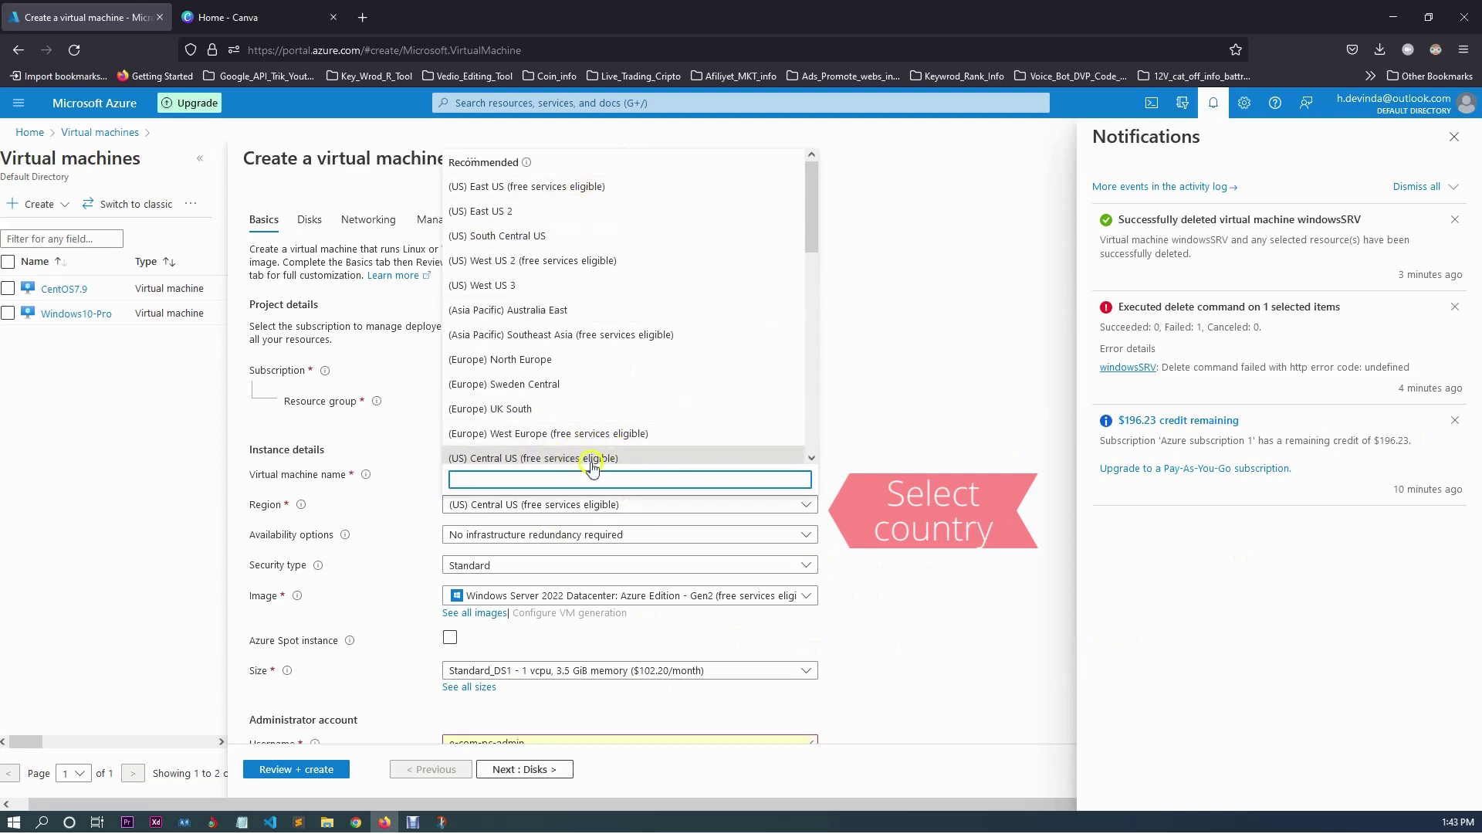
left_click(521, 459)
left_click(474, 460)
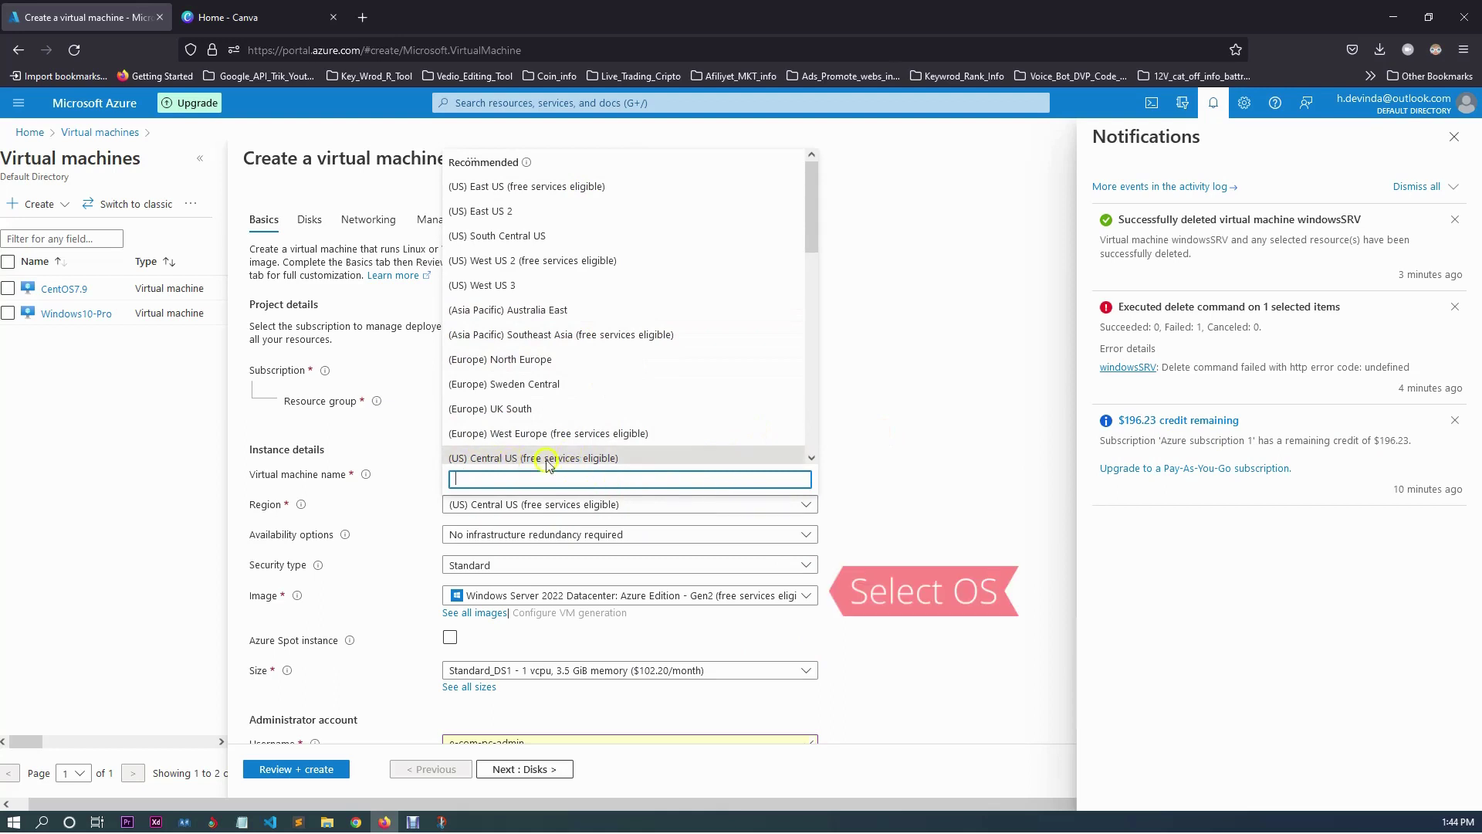
left_click(514, 458)
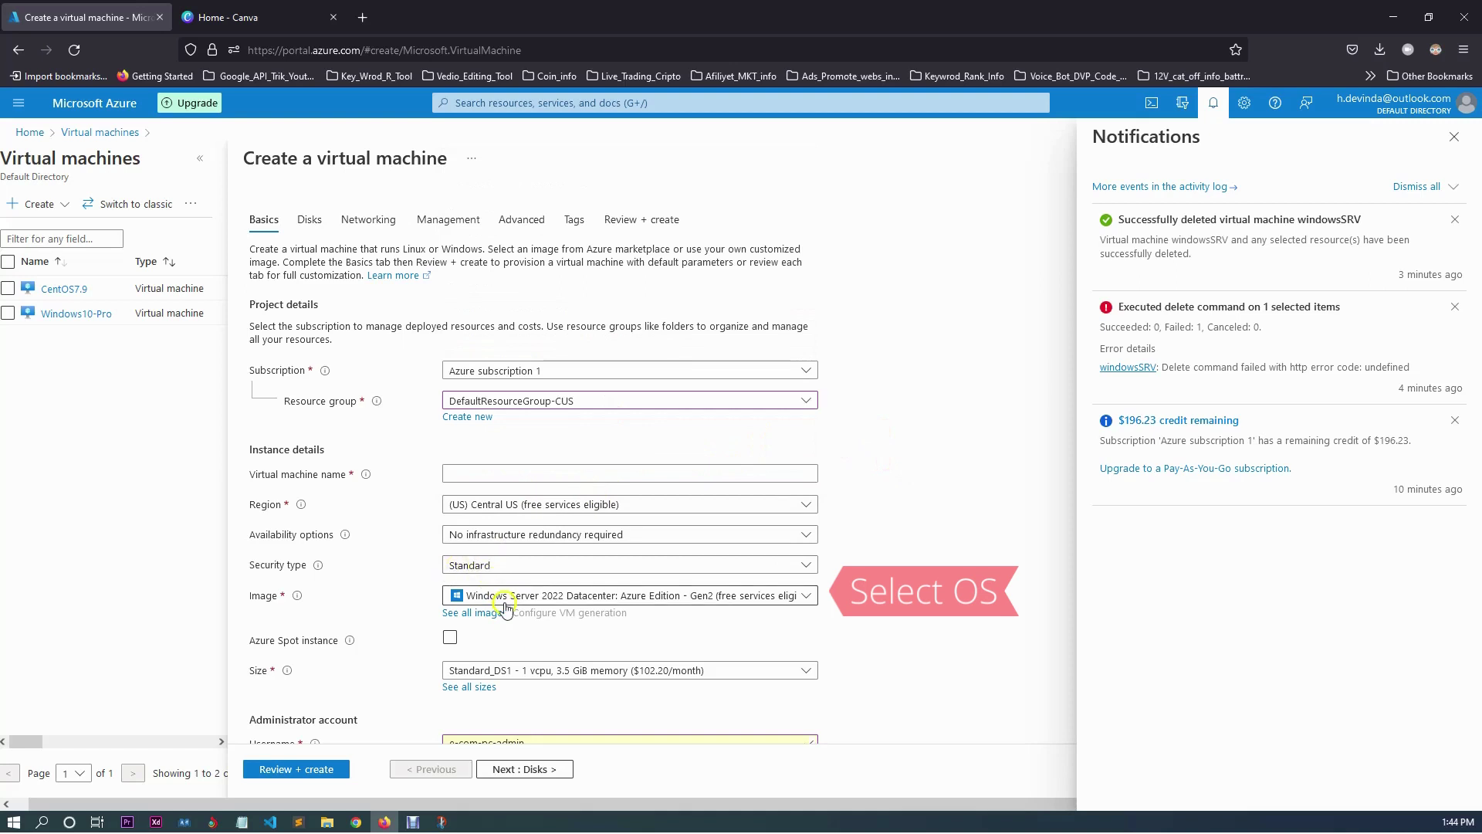
Choose the Windows Server 2022 Datacenter: Azure Edition - Gen2 image.
left_click(808, 596)
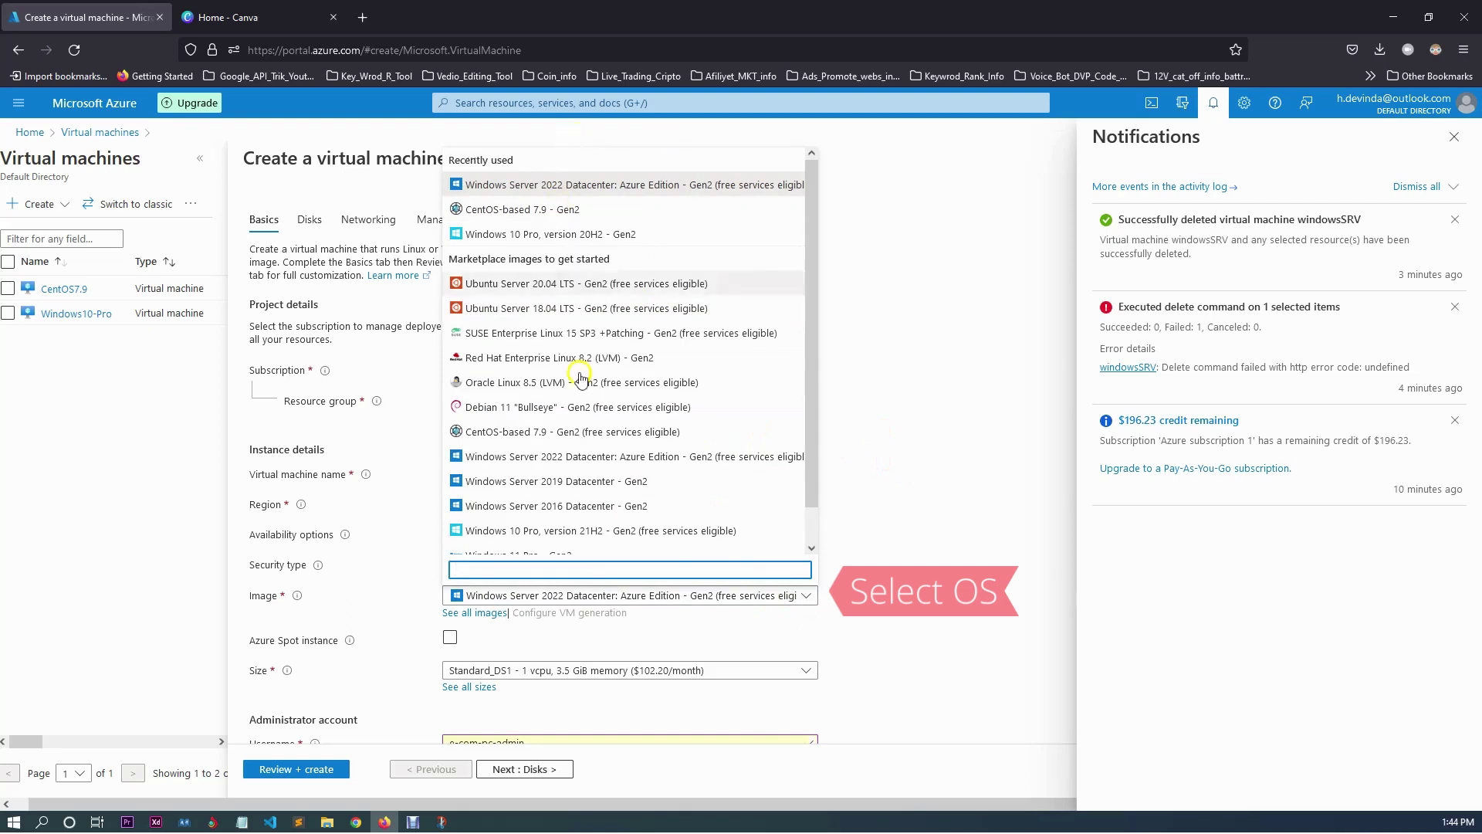
scroll(649, 483, "down", 1)
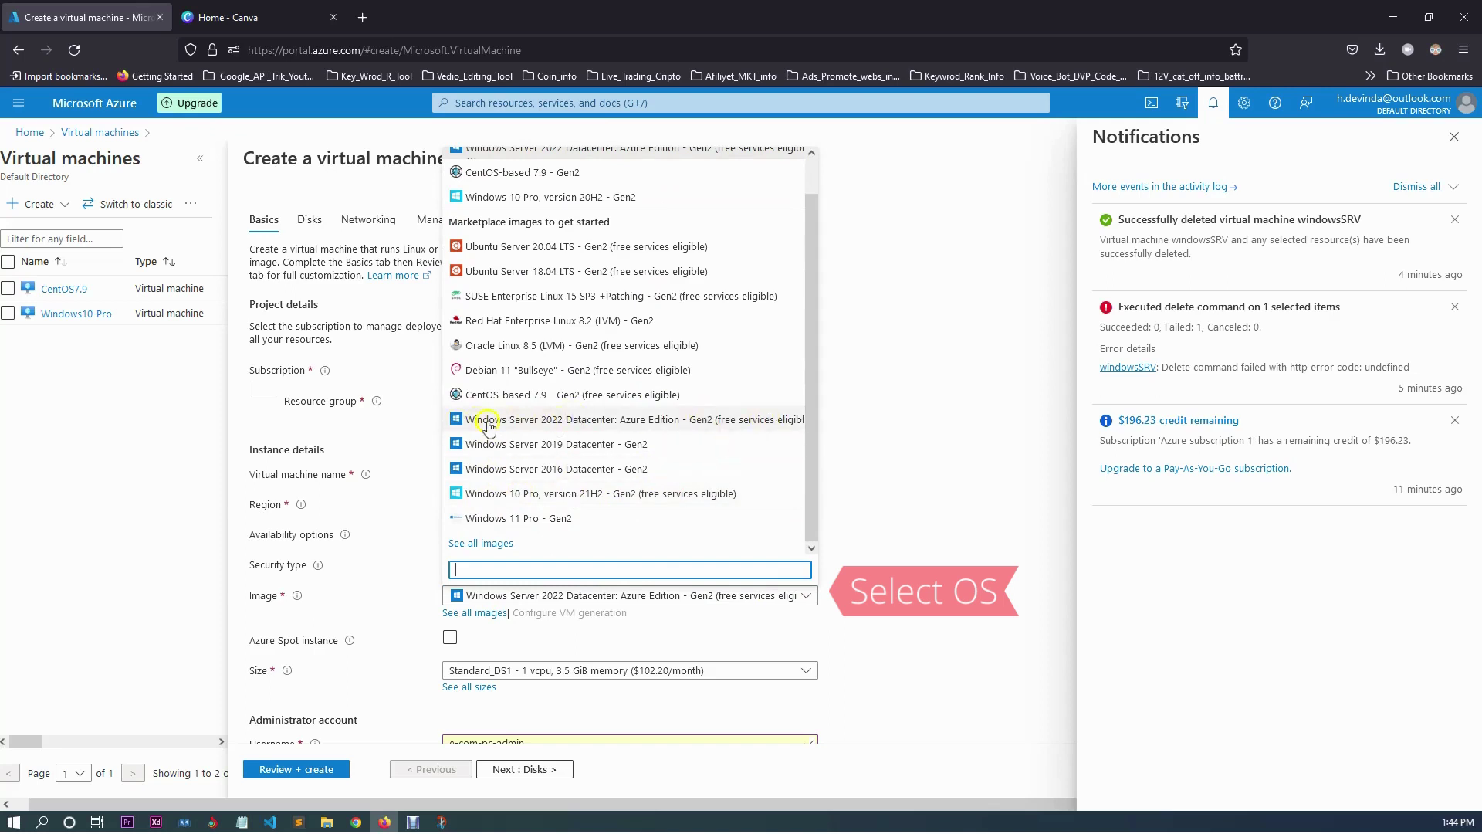
left_click(745, 424)
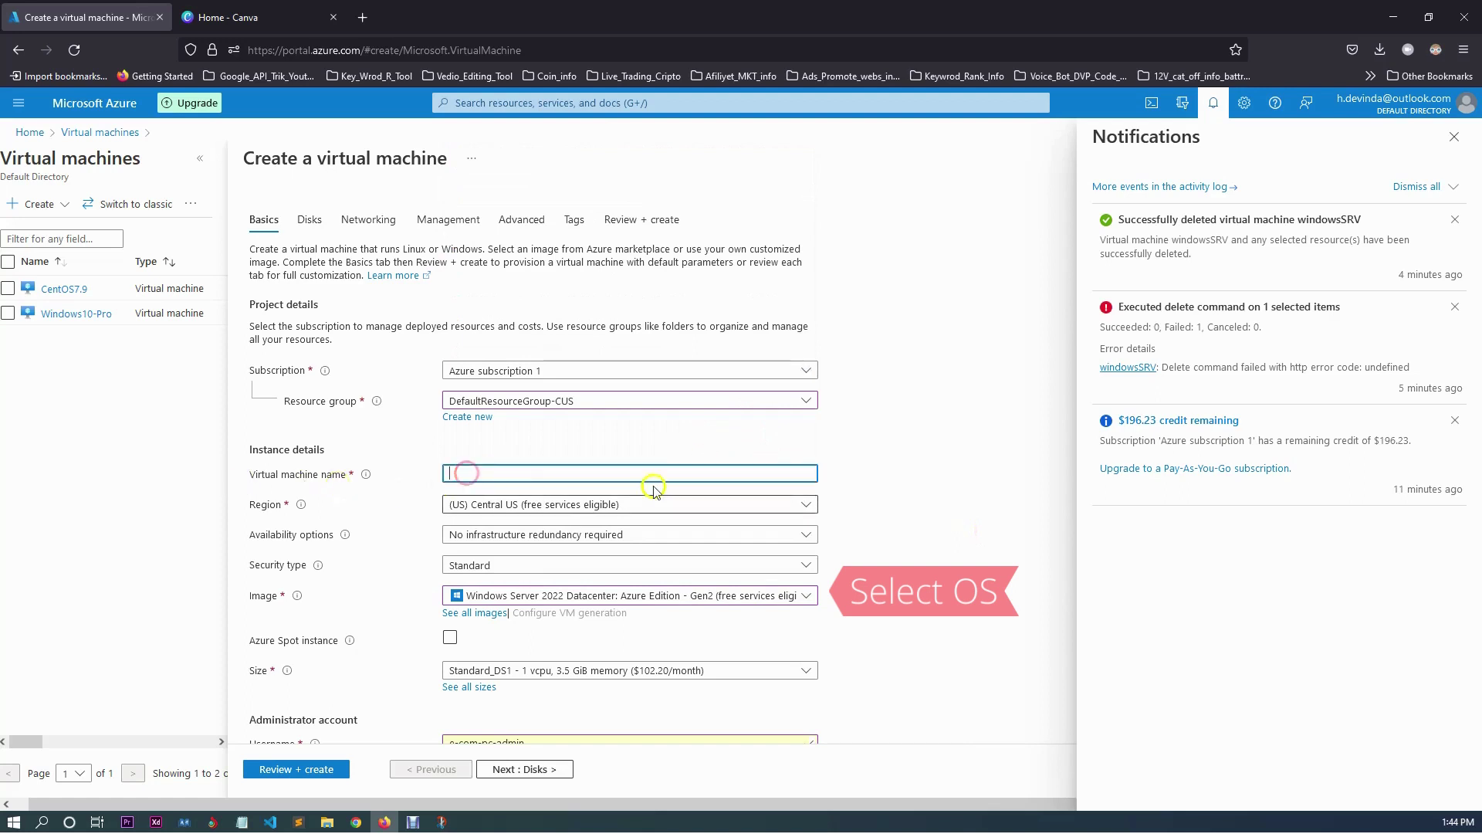
Enter SLELTEC-VM in the Virtual machine name field.
left_click(591, 476)
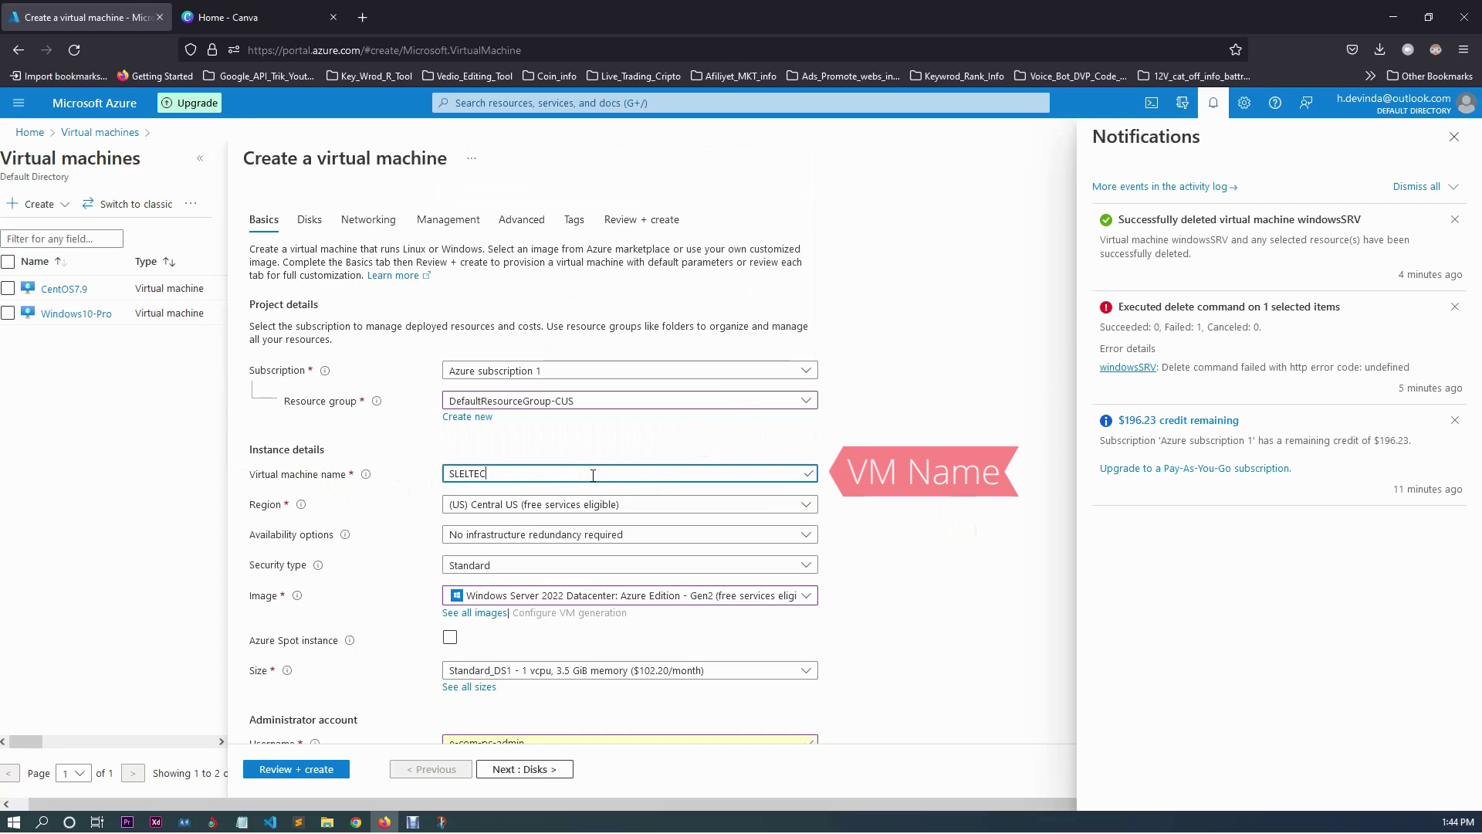
type("-VM")
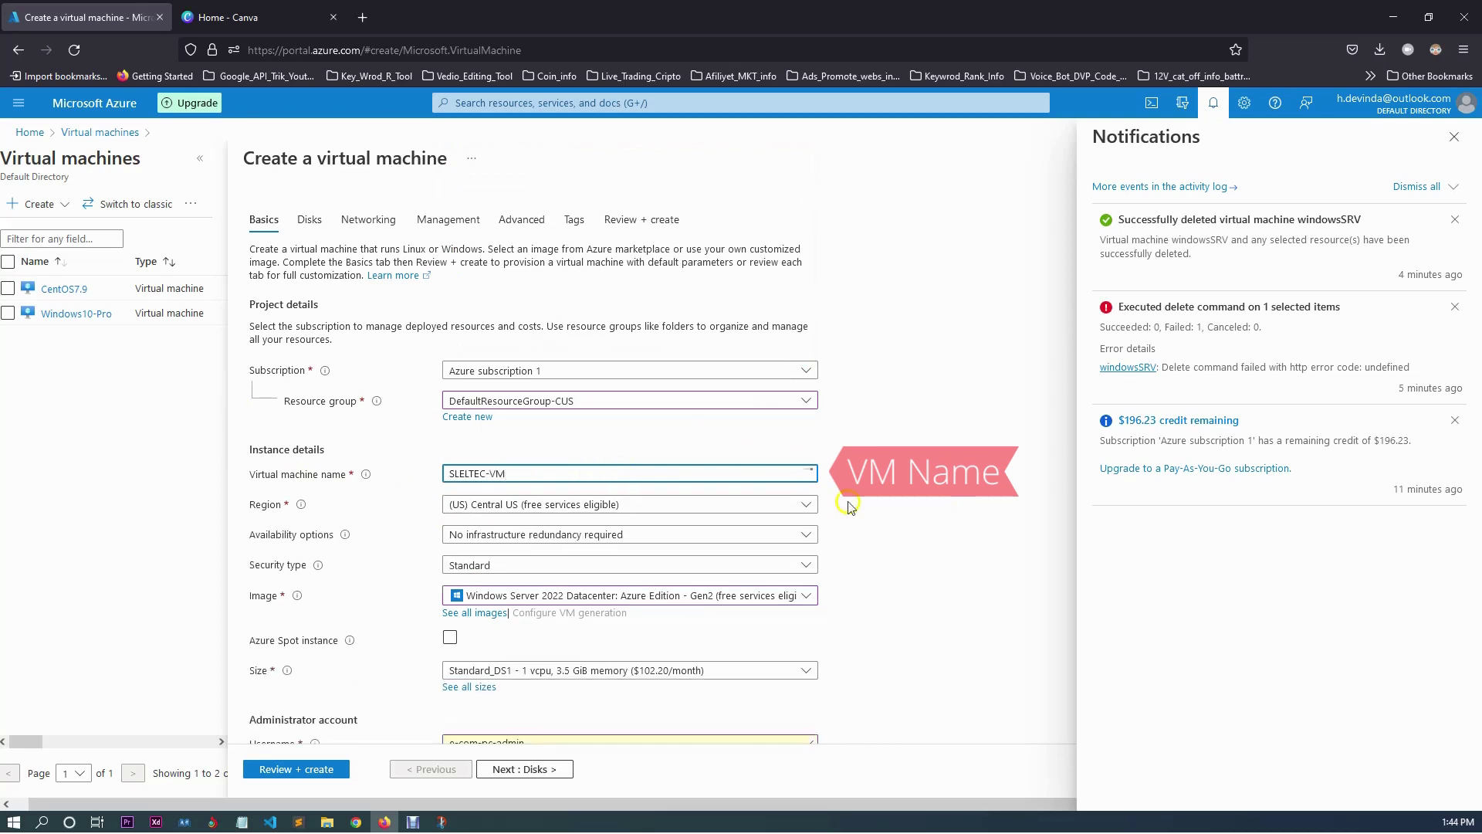
left_click(883, 511)
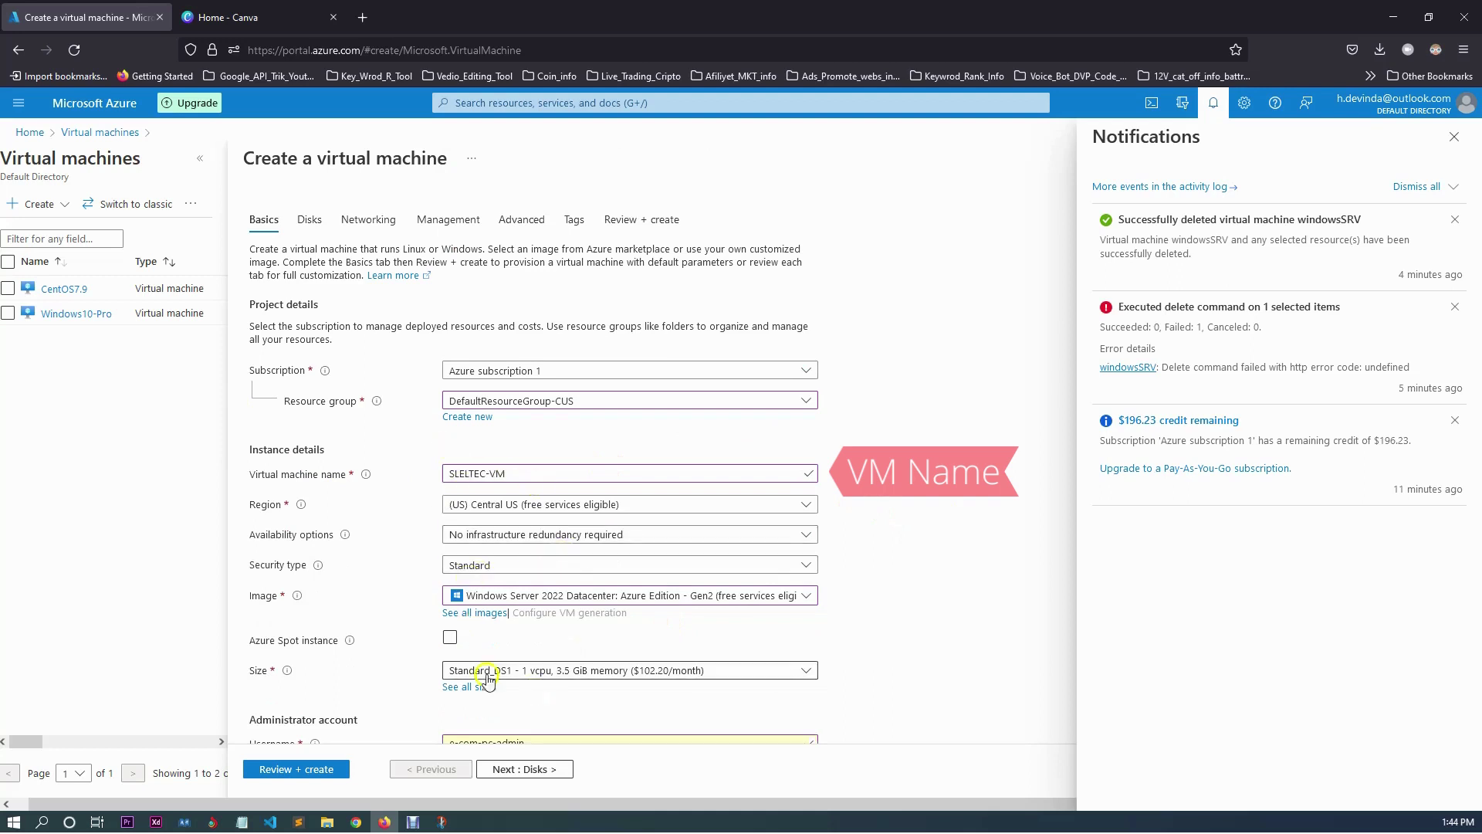
scroll(834, 614, "down", 3)
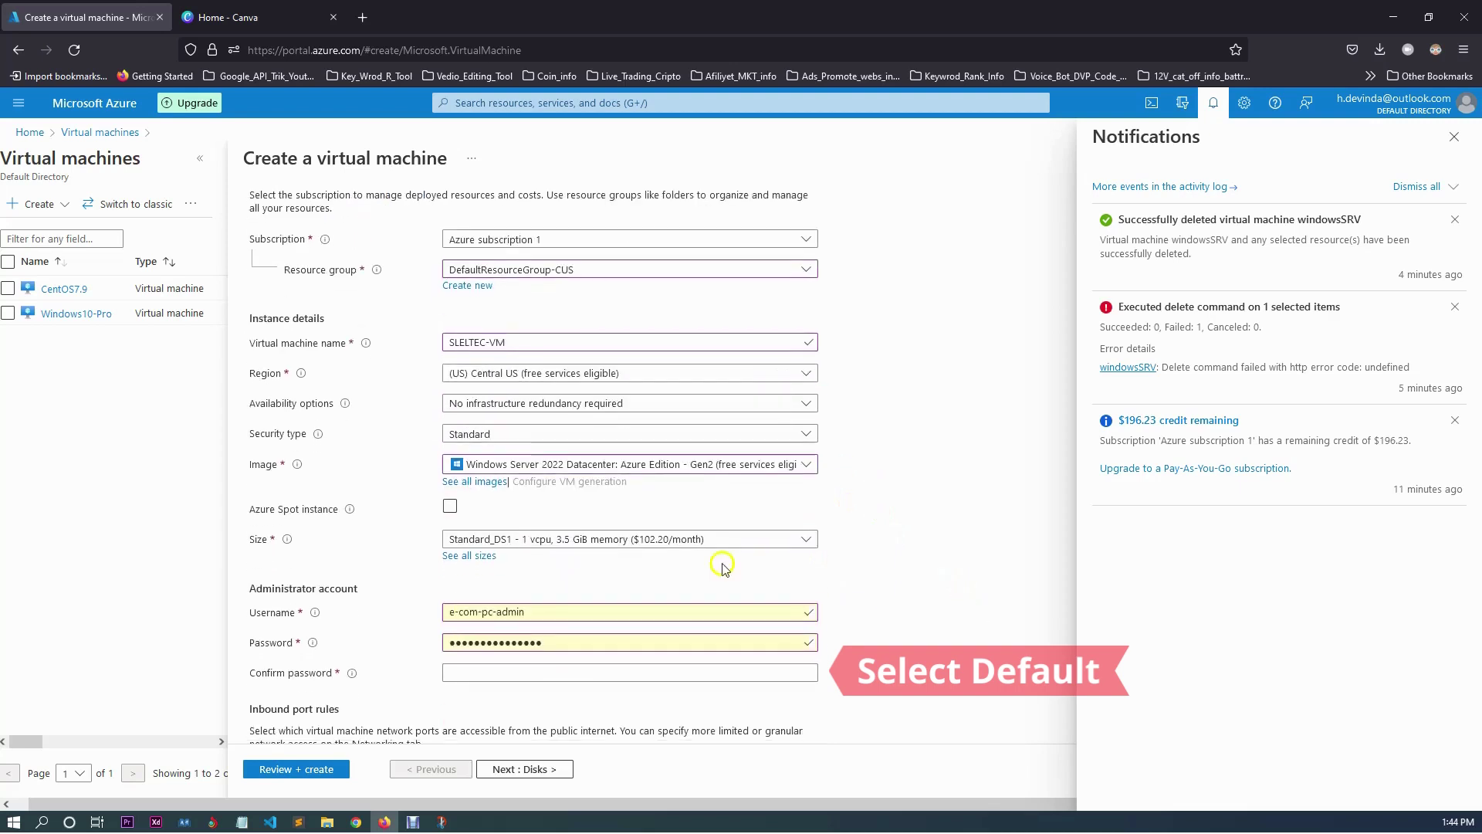
Keep the Standard_DS1 size and delete the existing administrator username.
left_click(768, 538)
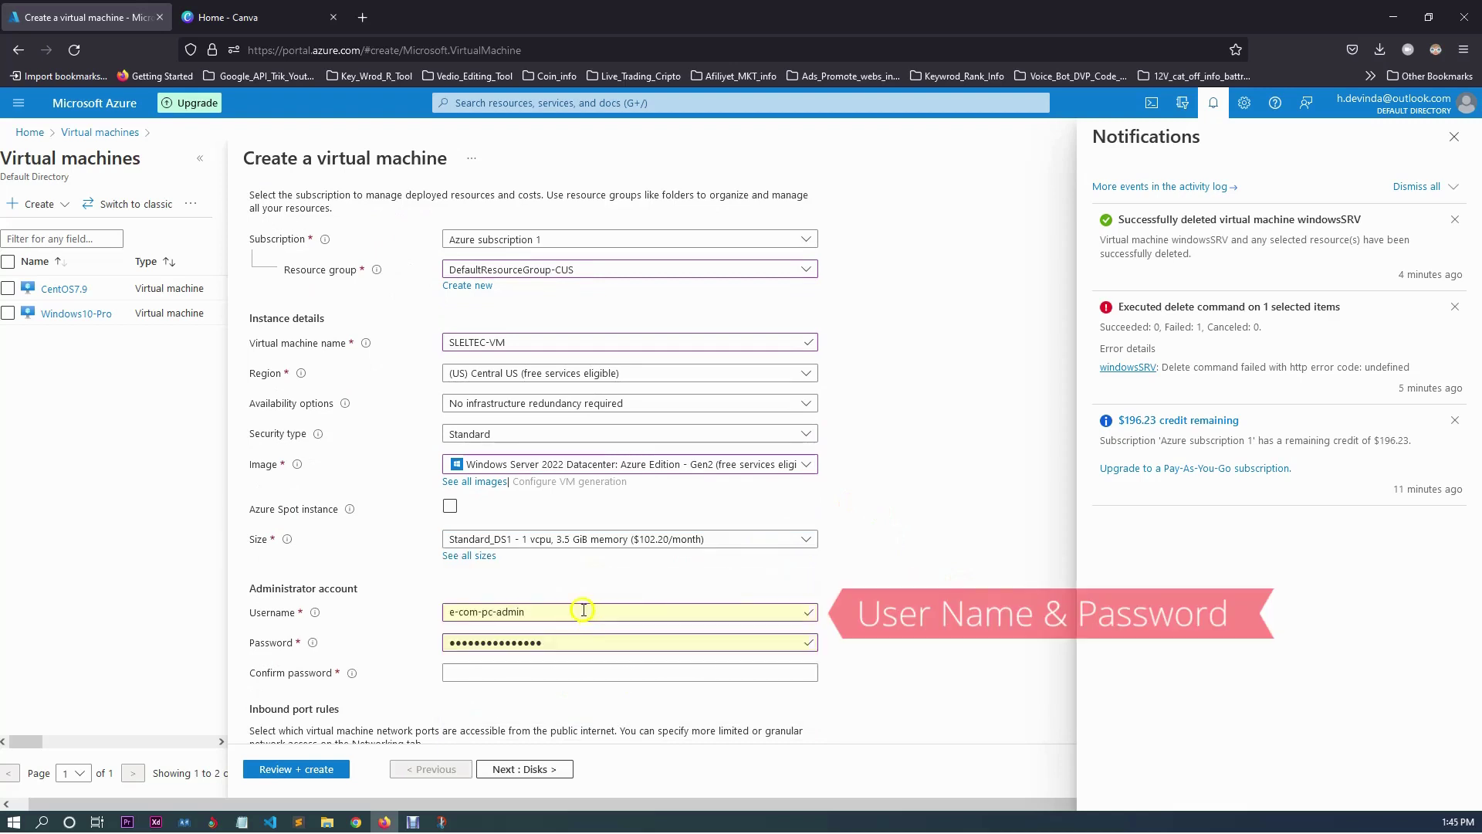
left_click_drag(584, 610, 354, 584)
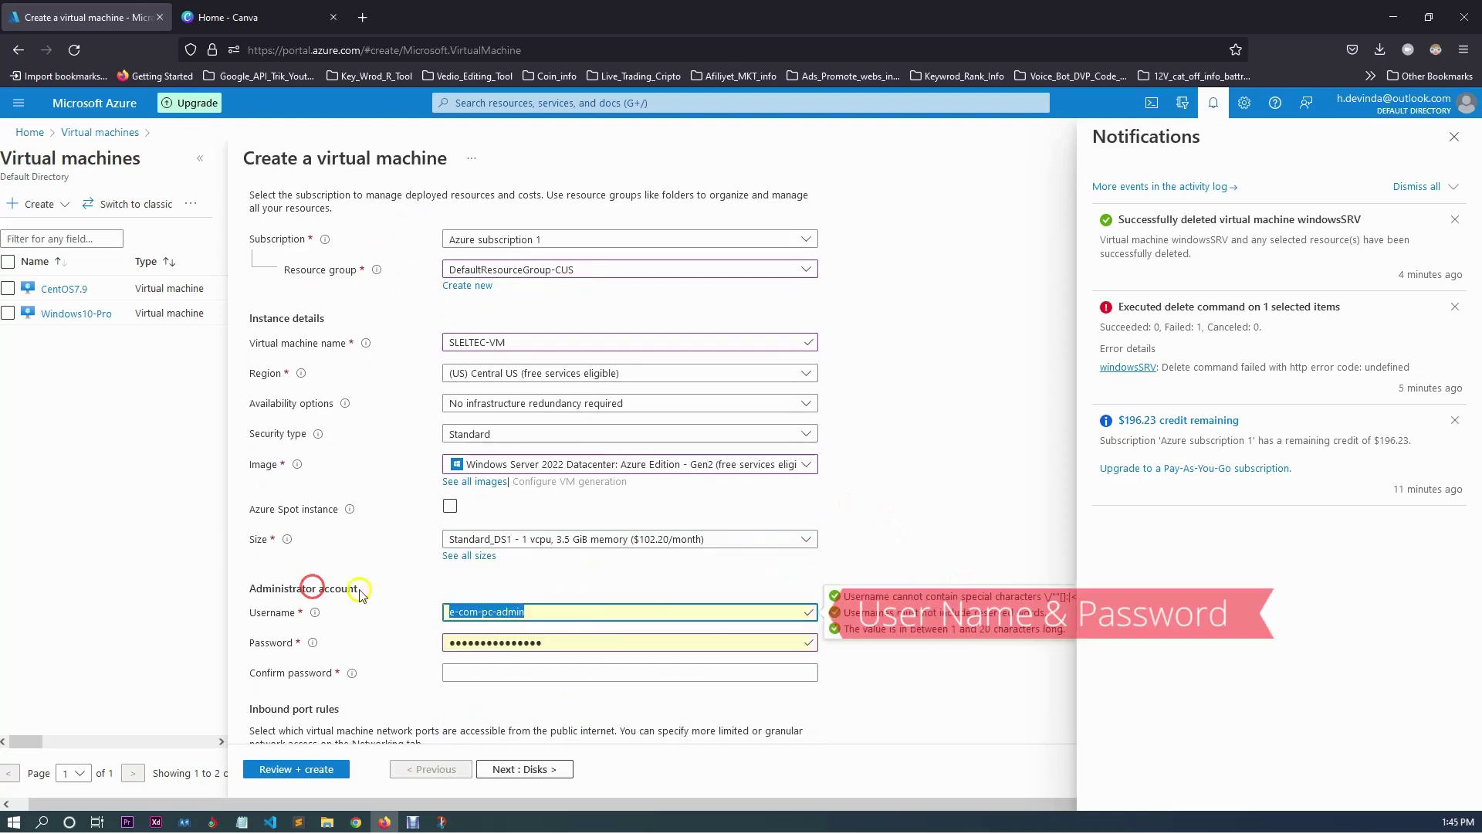
key("BackSpace")
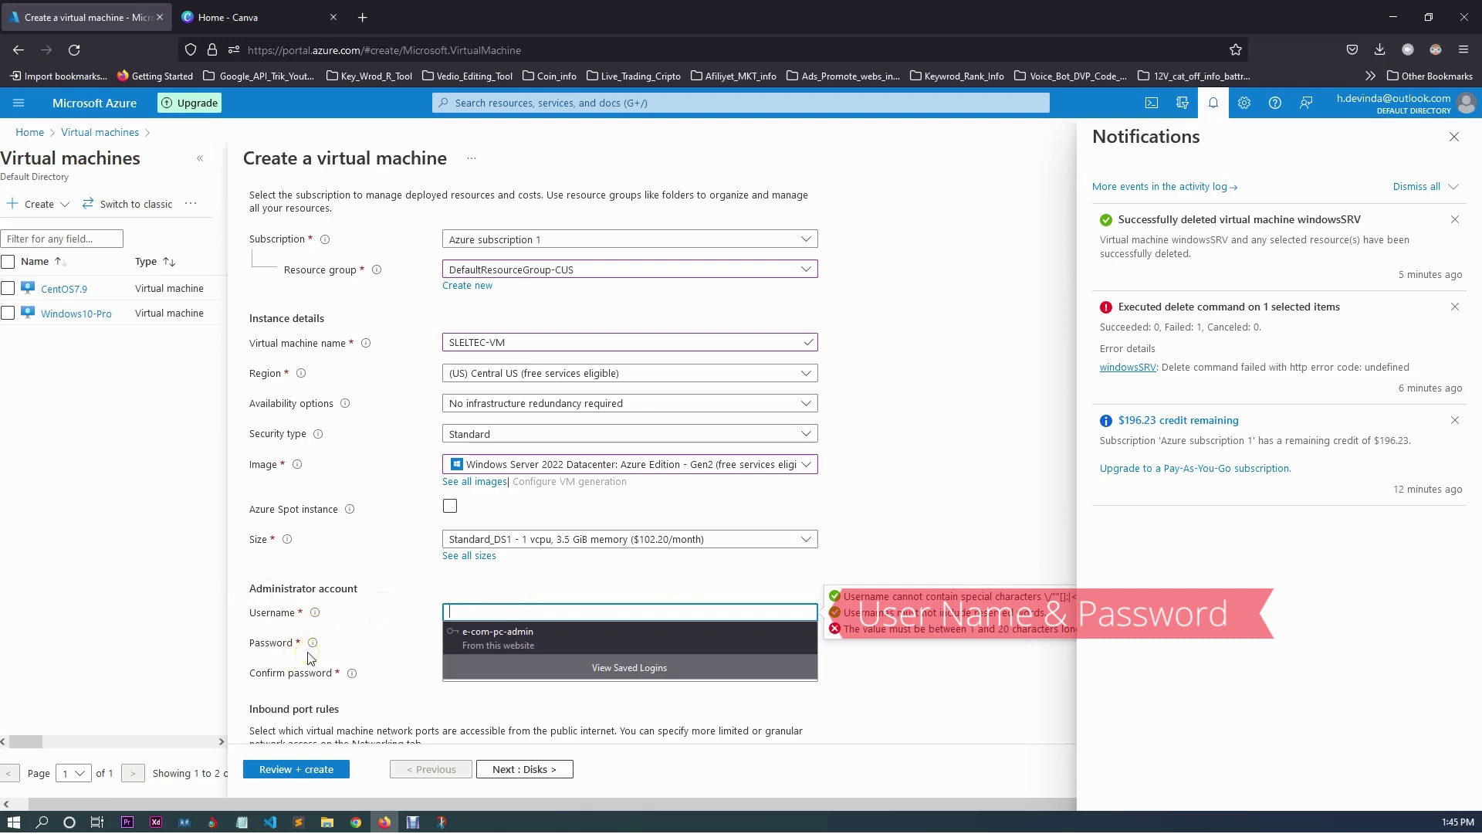
Close the notifications pane and type a new administrator username.
left_click(1212, 103)
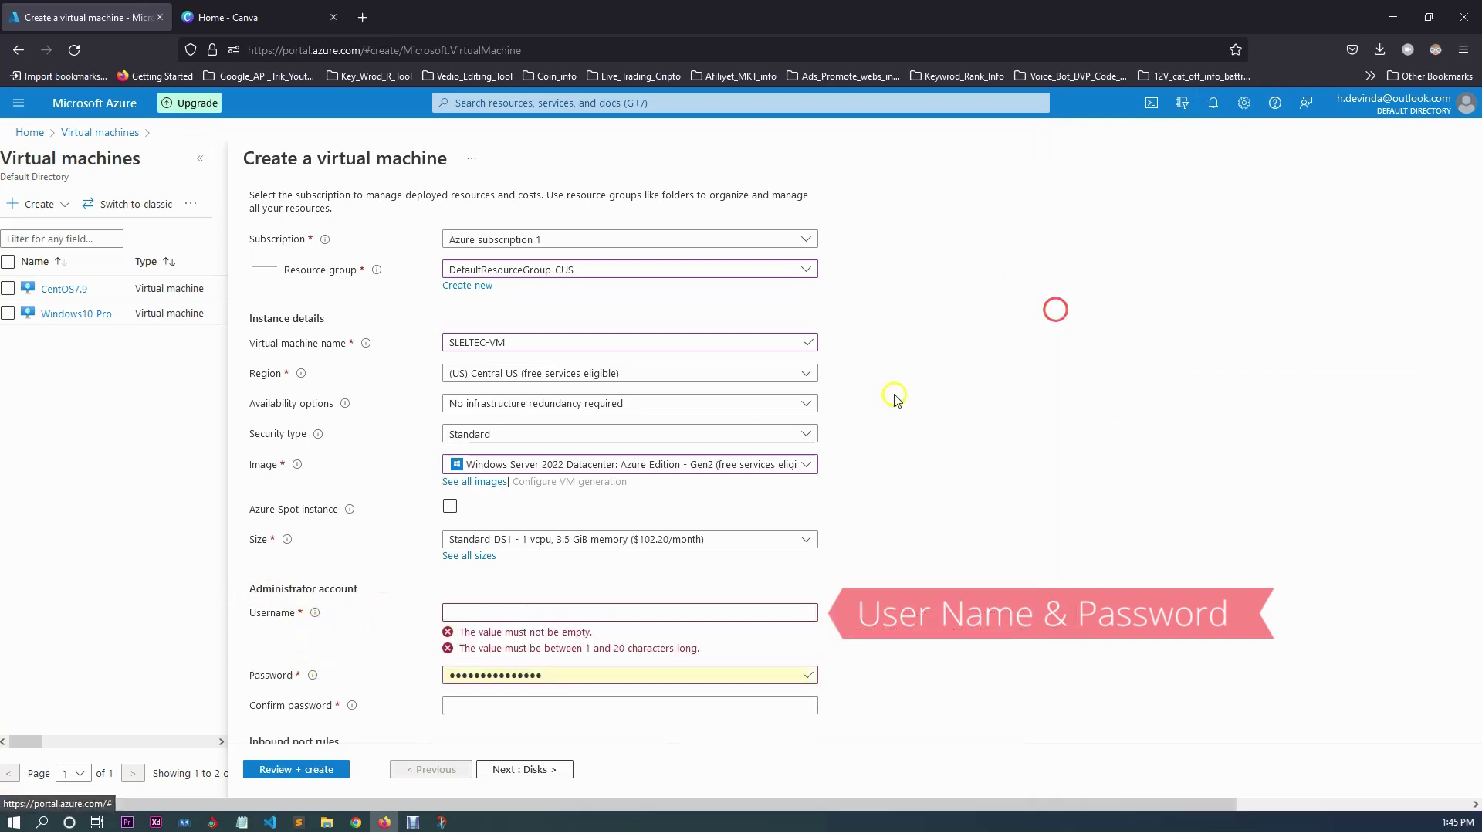
left_click(452, 612)
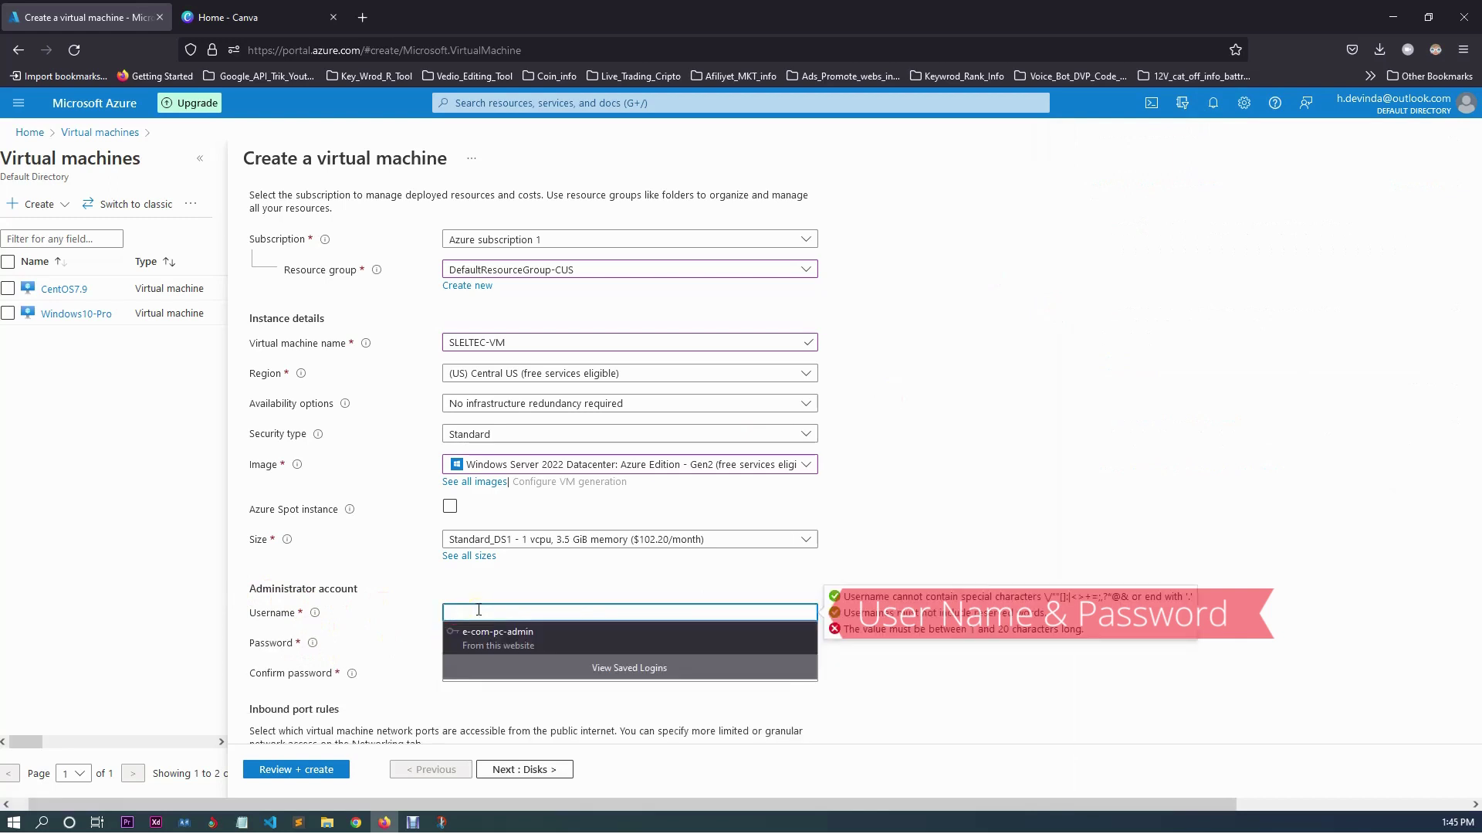
type("SLELTEC")
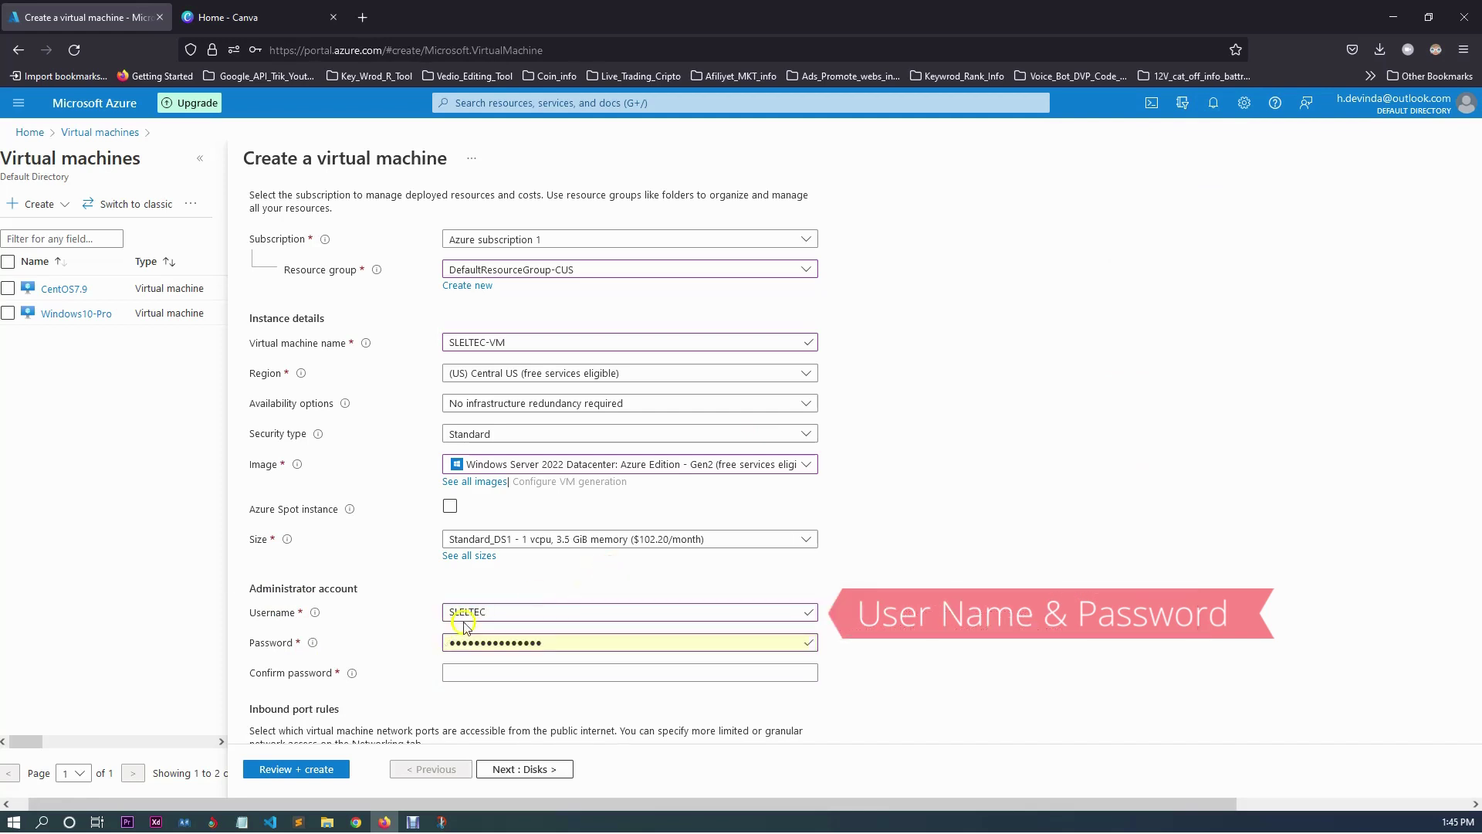
left_click(330, 626)
Clear the Password field and type a new administrator password.
key("BackSpace")
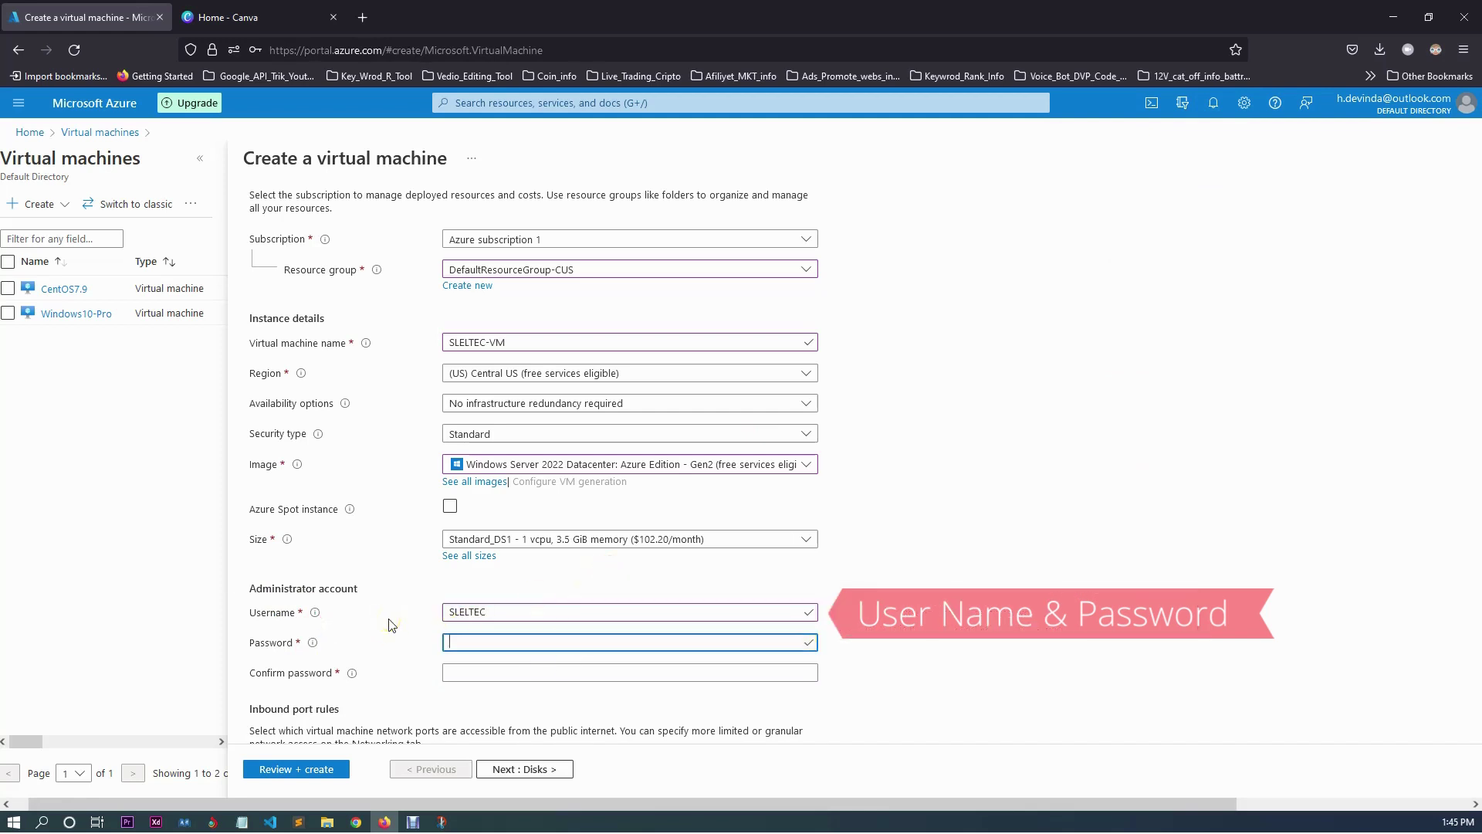
type("aa")
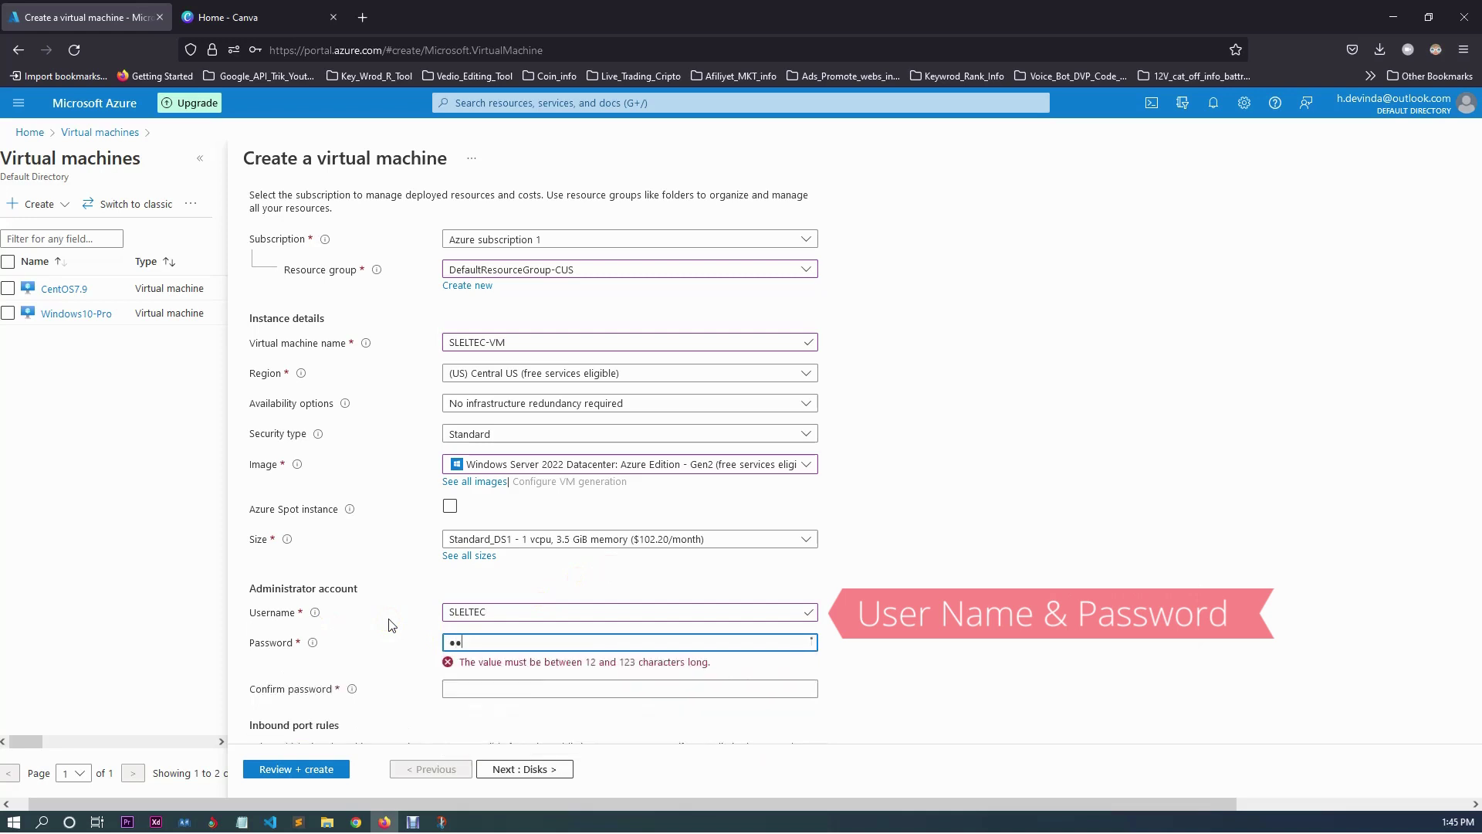
key("BackSpace")
key("BackSpace")
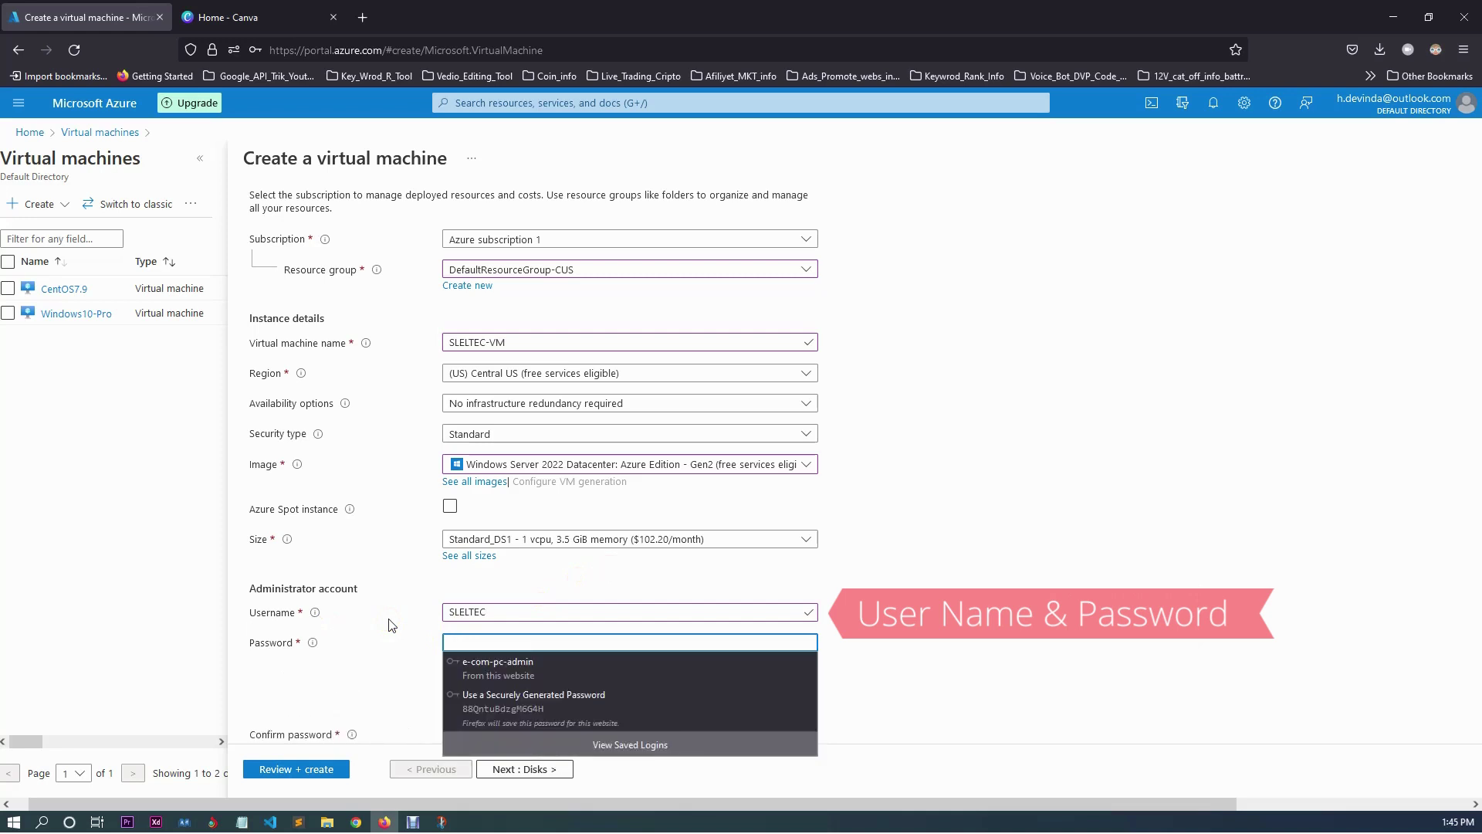
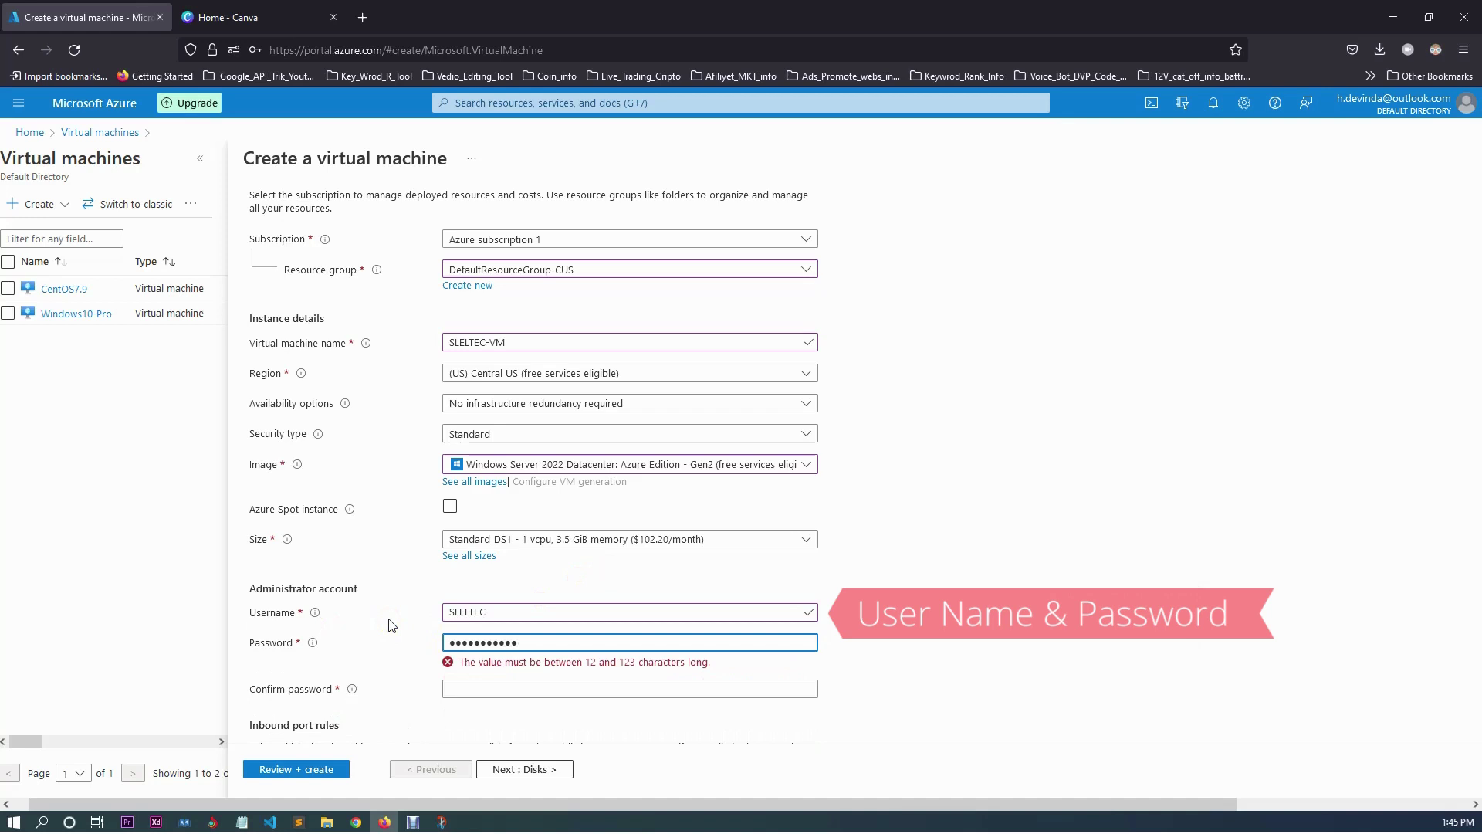
Start the password confirmation, then clear and retype the administrator password.
left_click(520, 671)
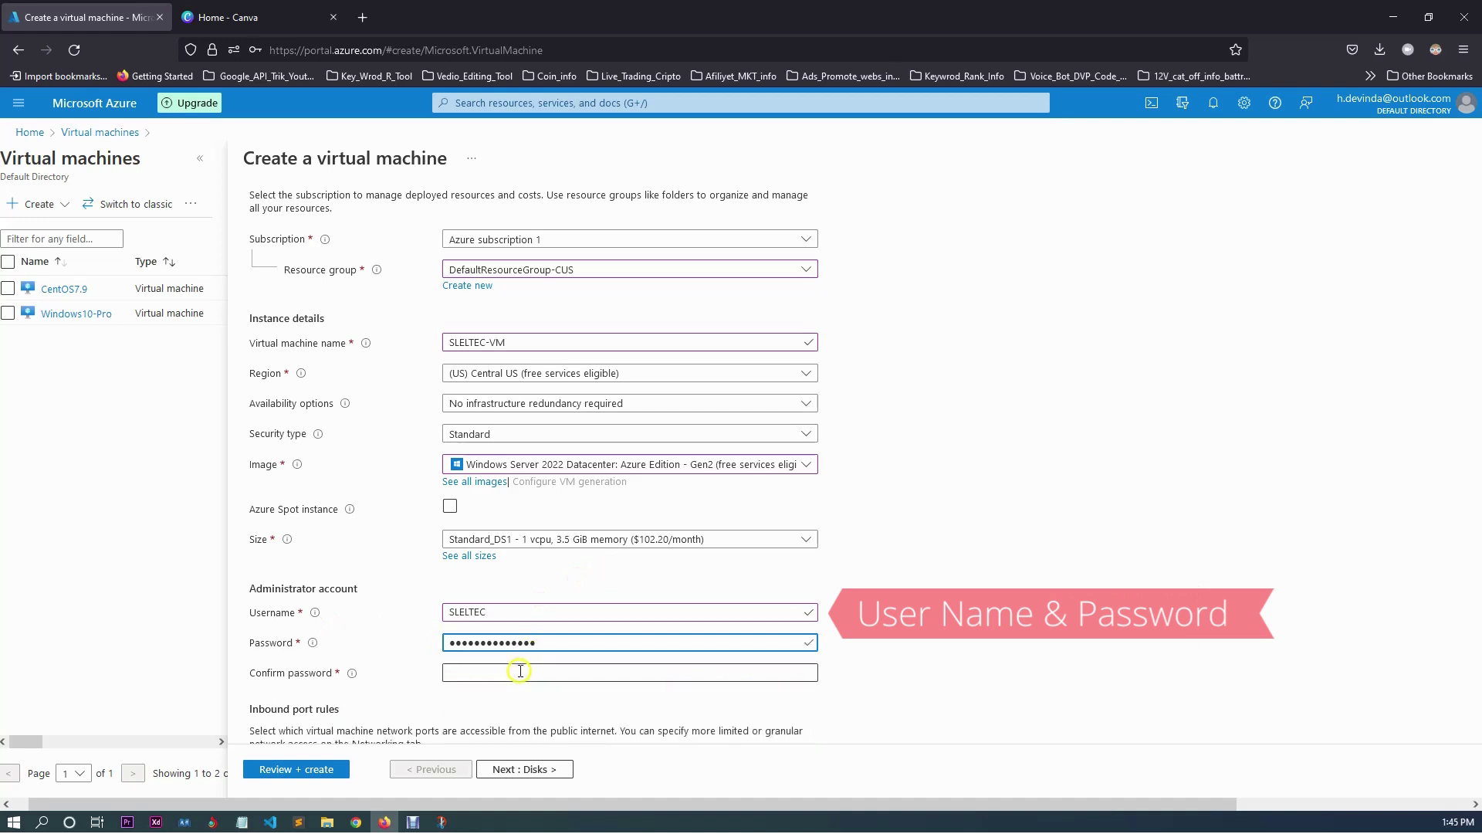
type("••")
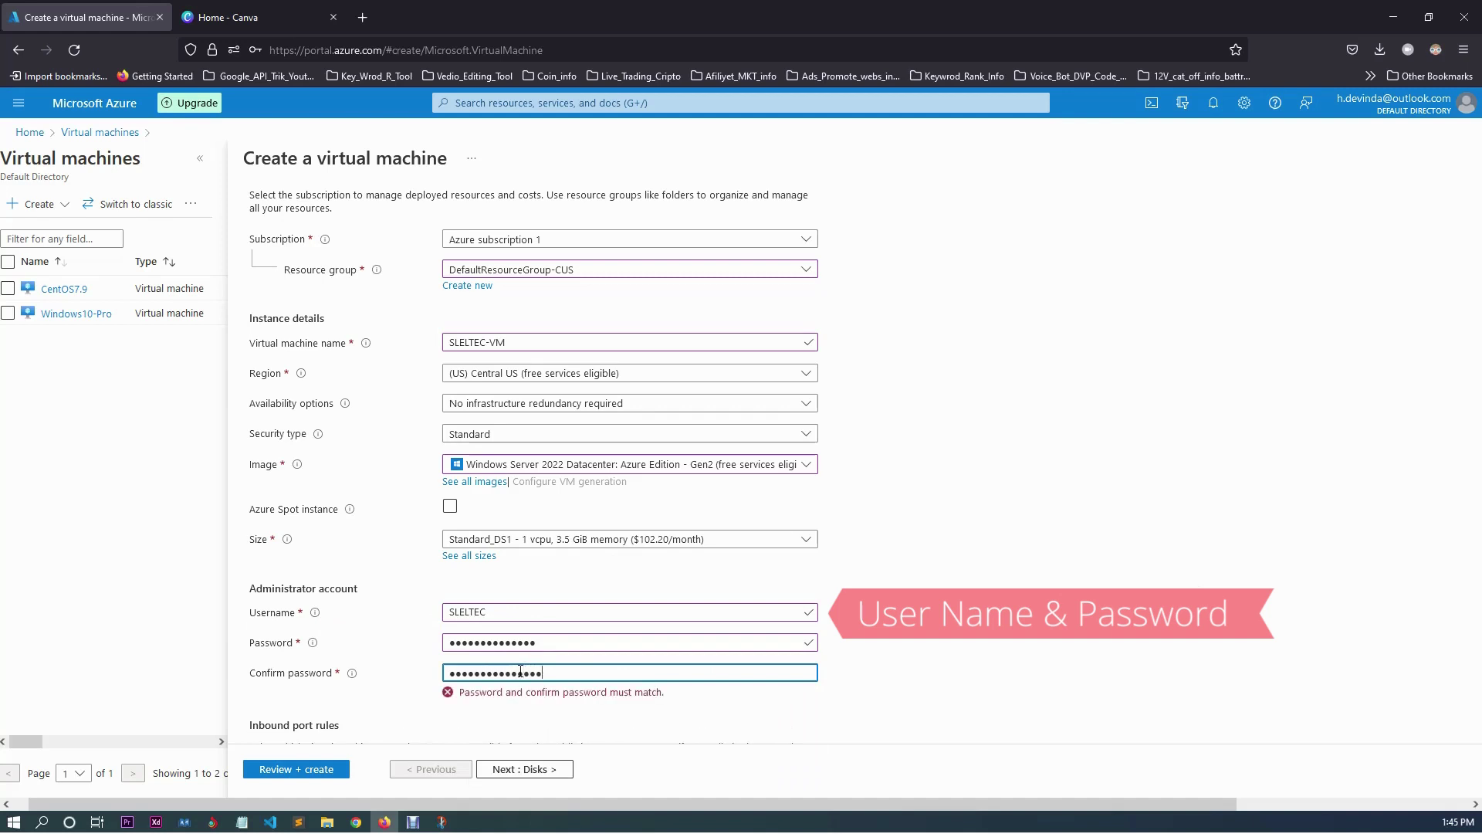
left_click(266, 647)
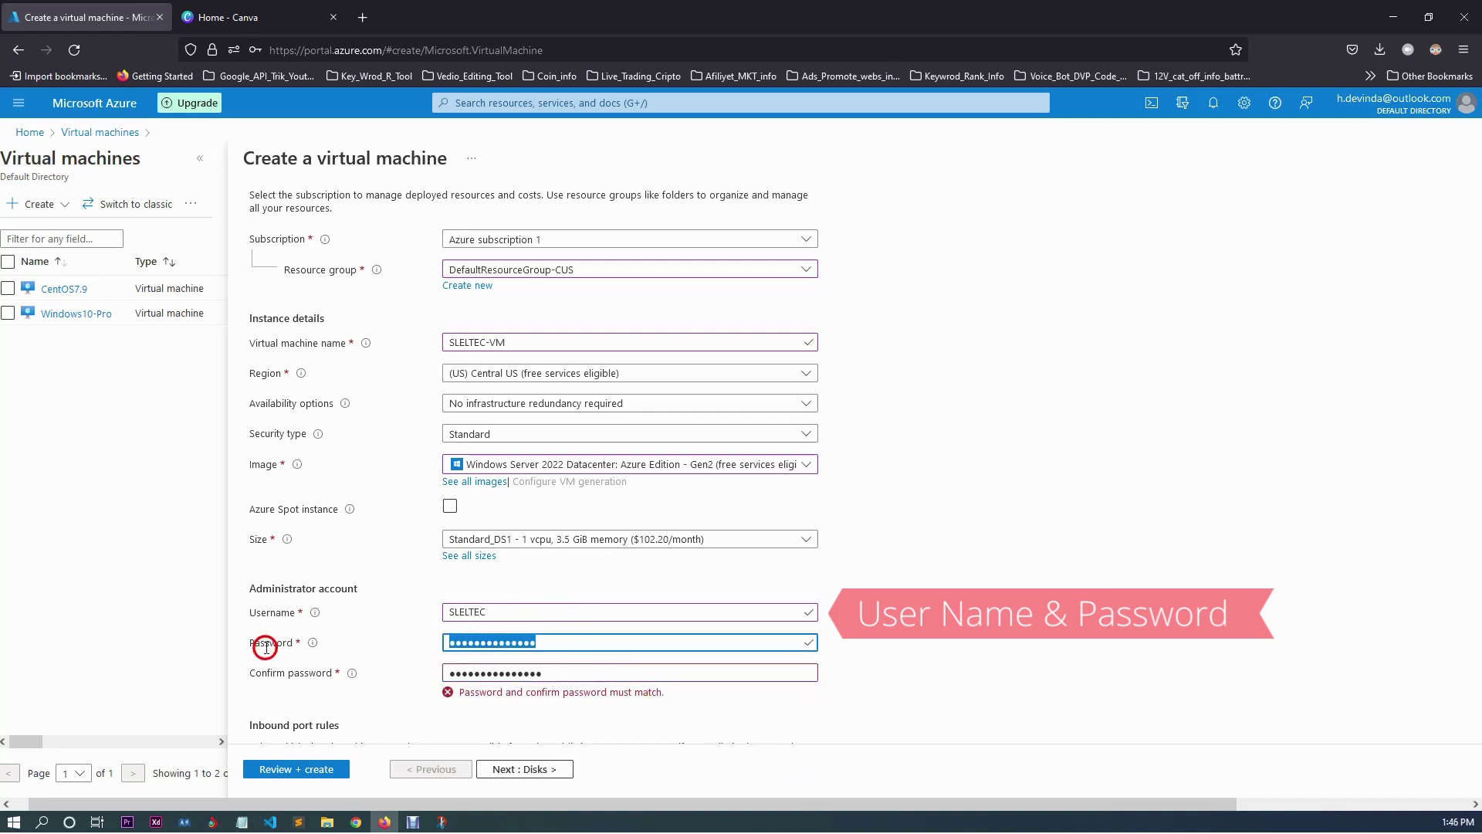
key("BackSpace")
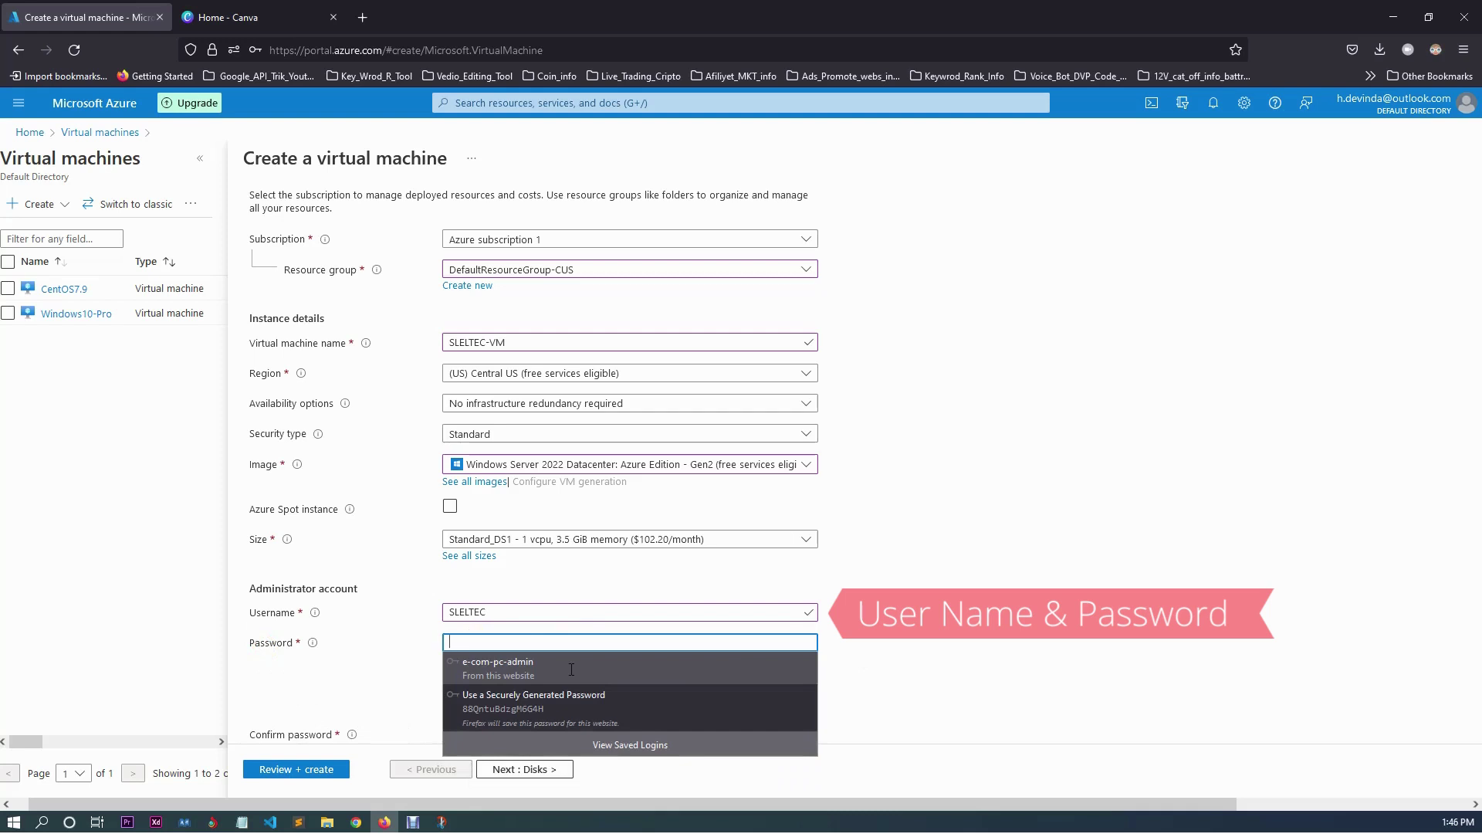
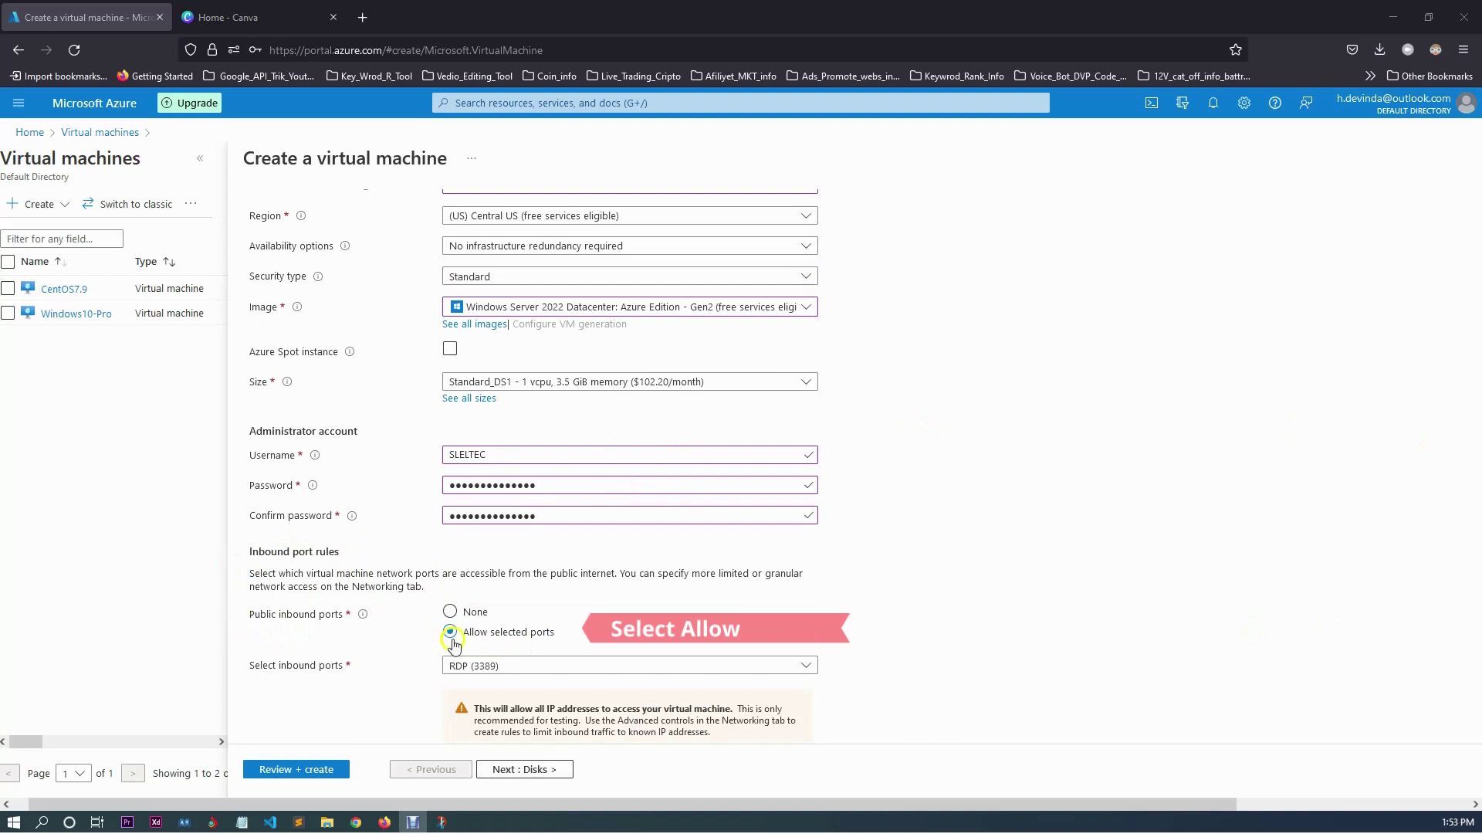
Allow selected inbound ports with only RDP (3389) ticked, leaving SSH (22) off.
left_click(450, 611)
left_click(469, 633)
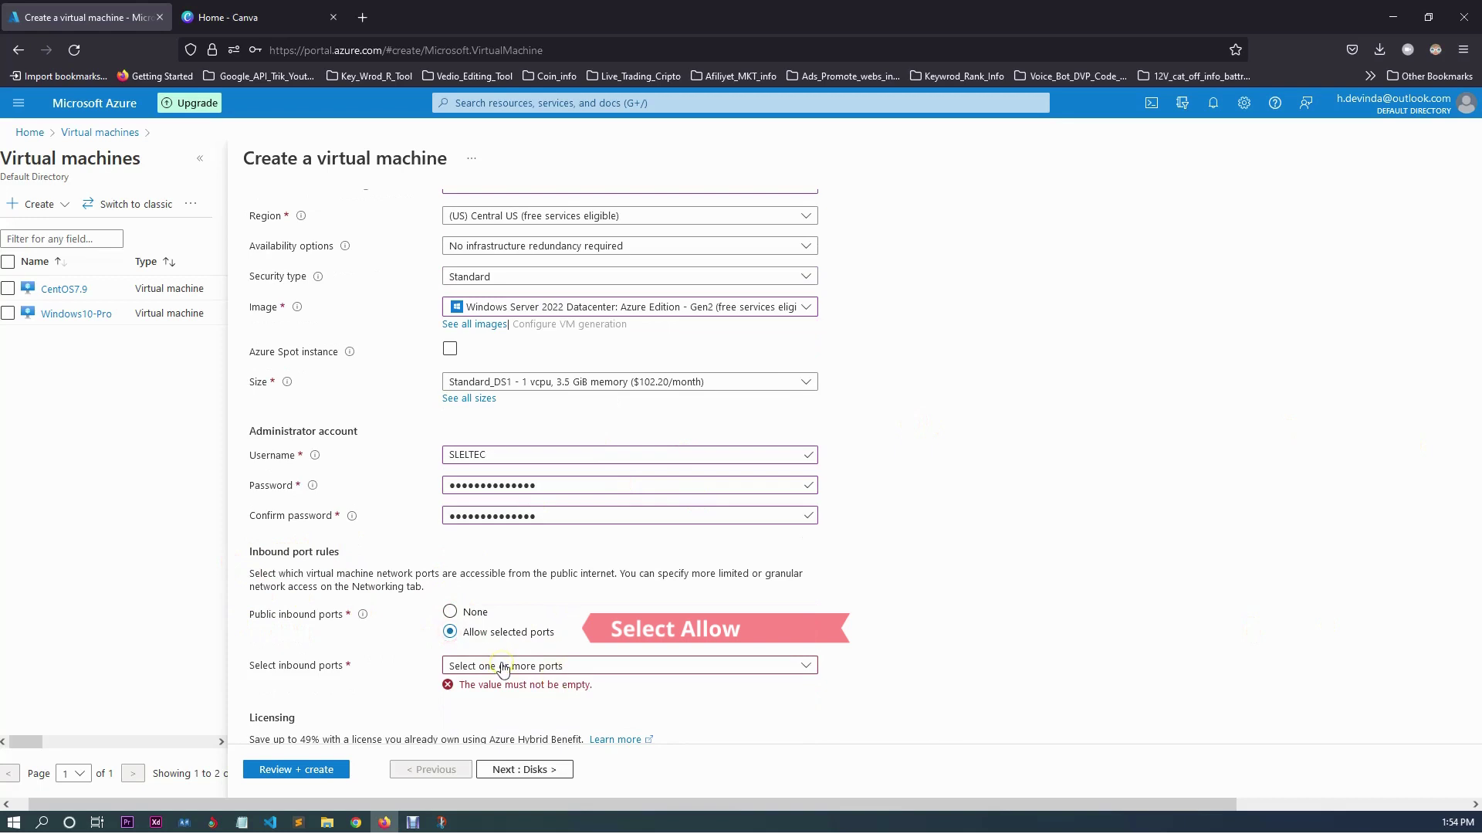
left_click(531, 644)
left_click(641, 668)
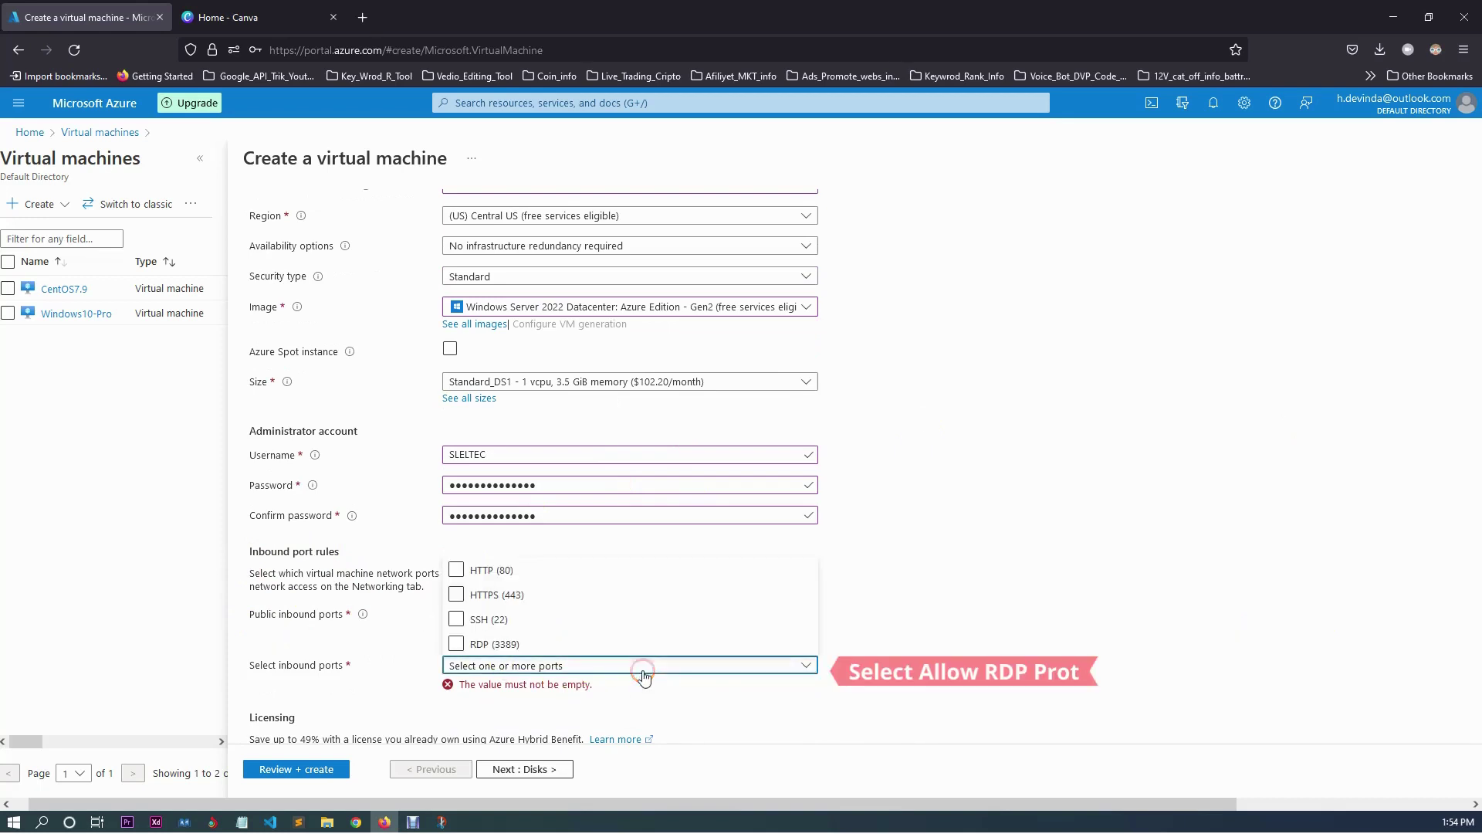
left_click(494, 648)
left_click(457, 645)
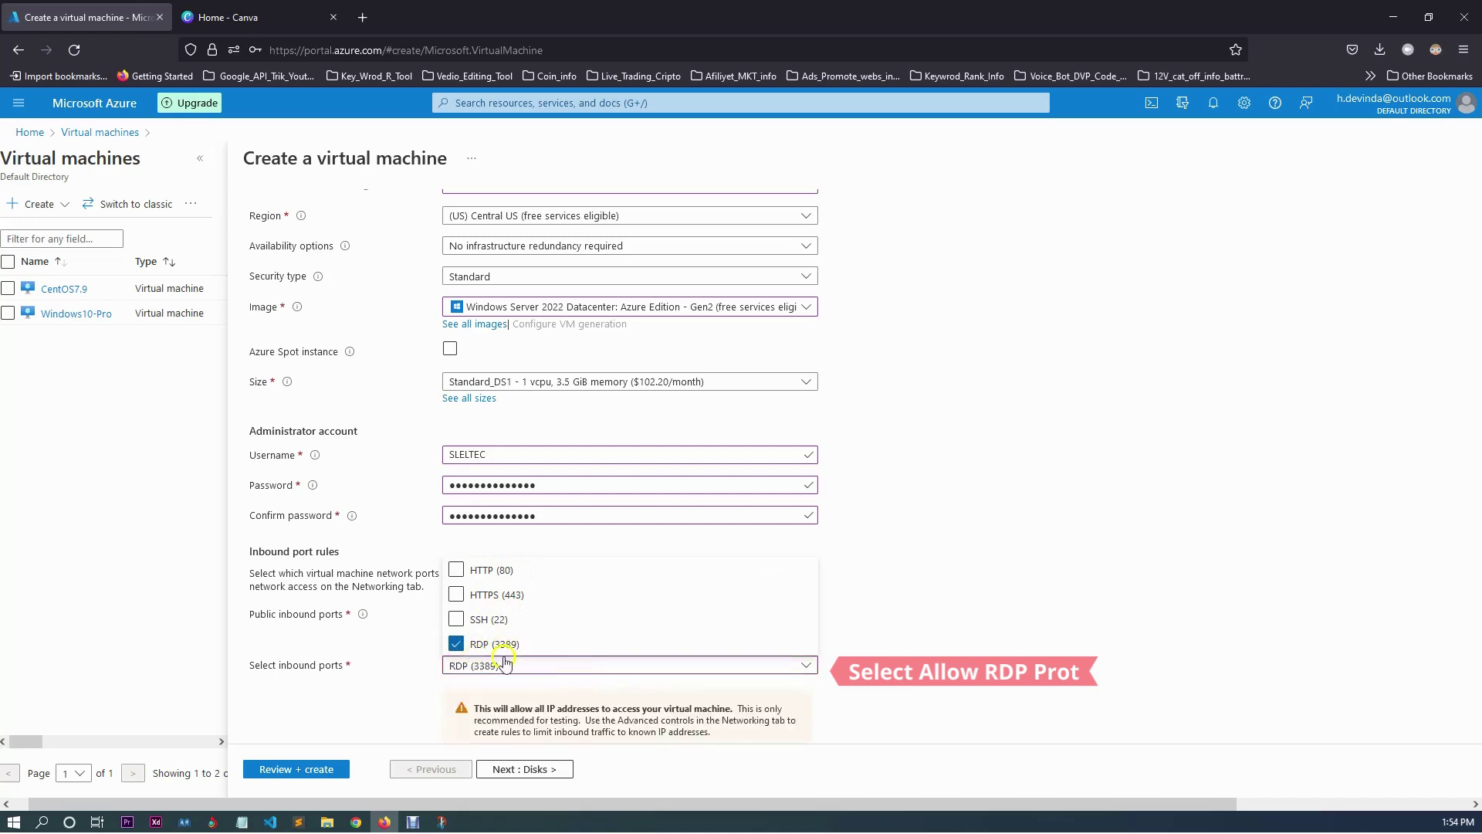
left_click(456, 619)
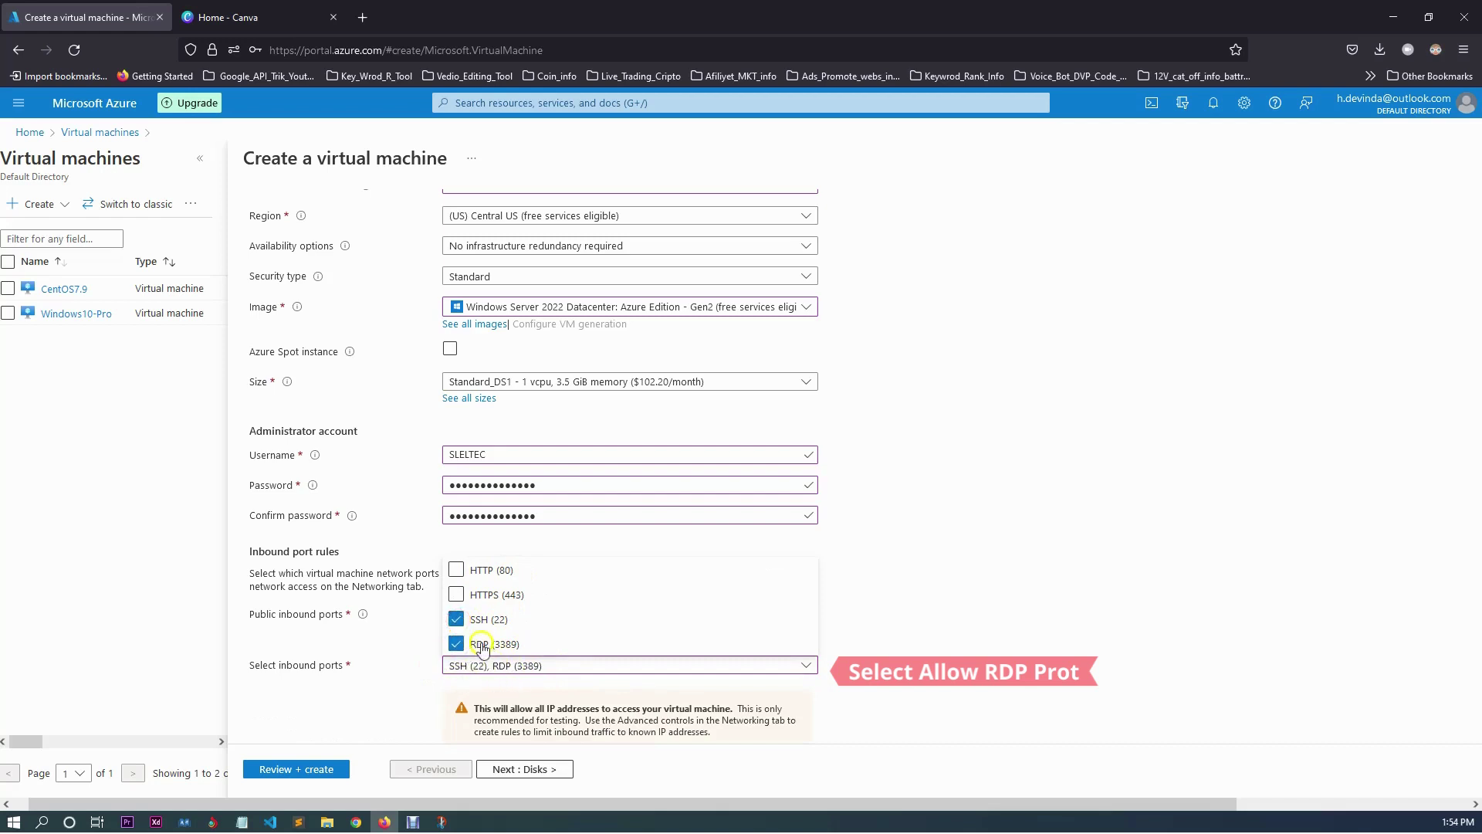
left_click(457, 619)
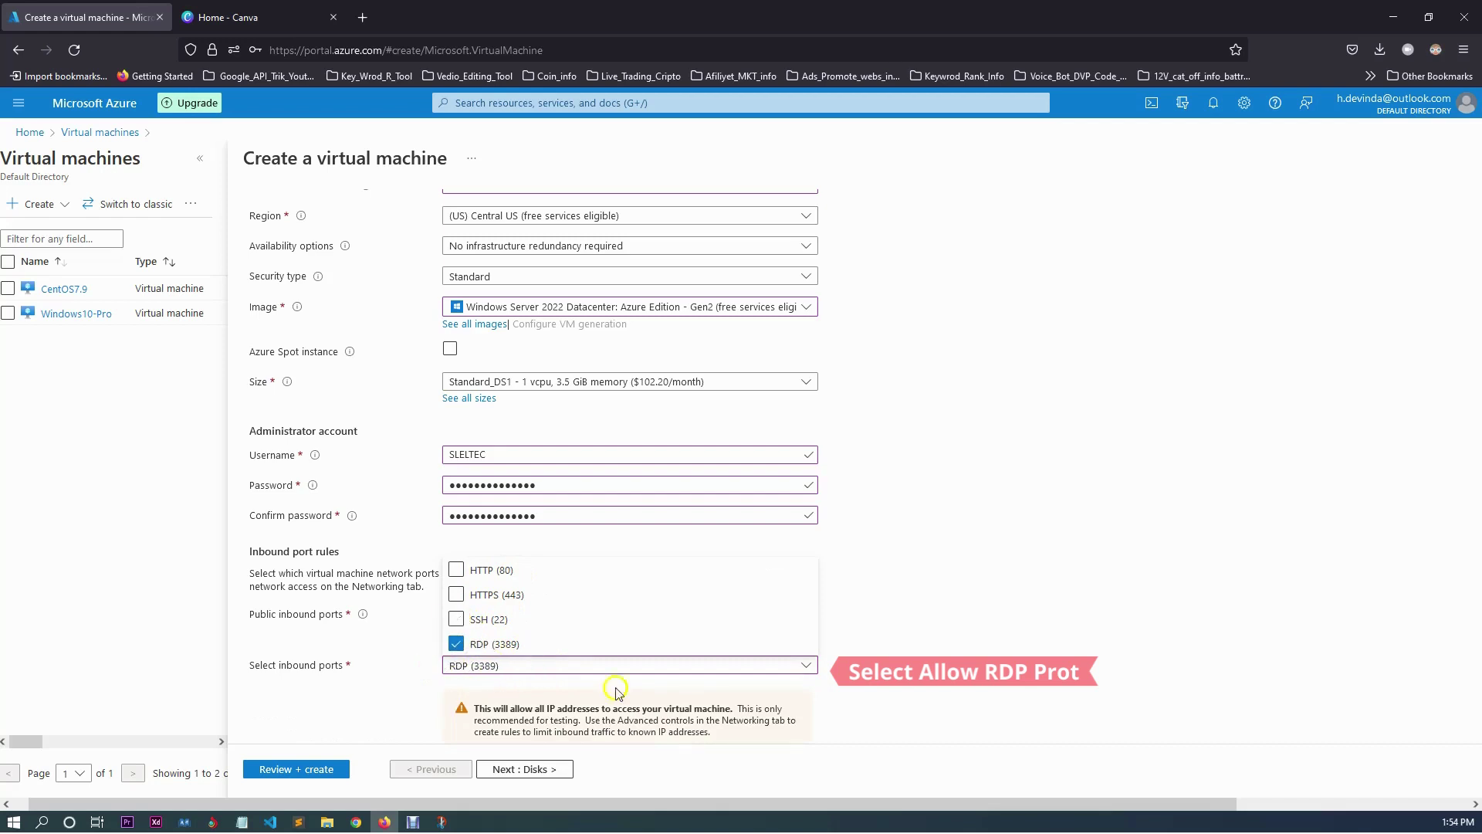
left_click(893, 642)
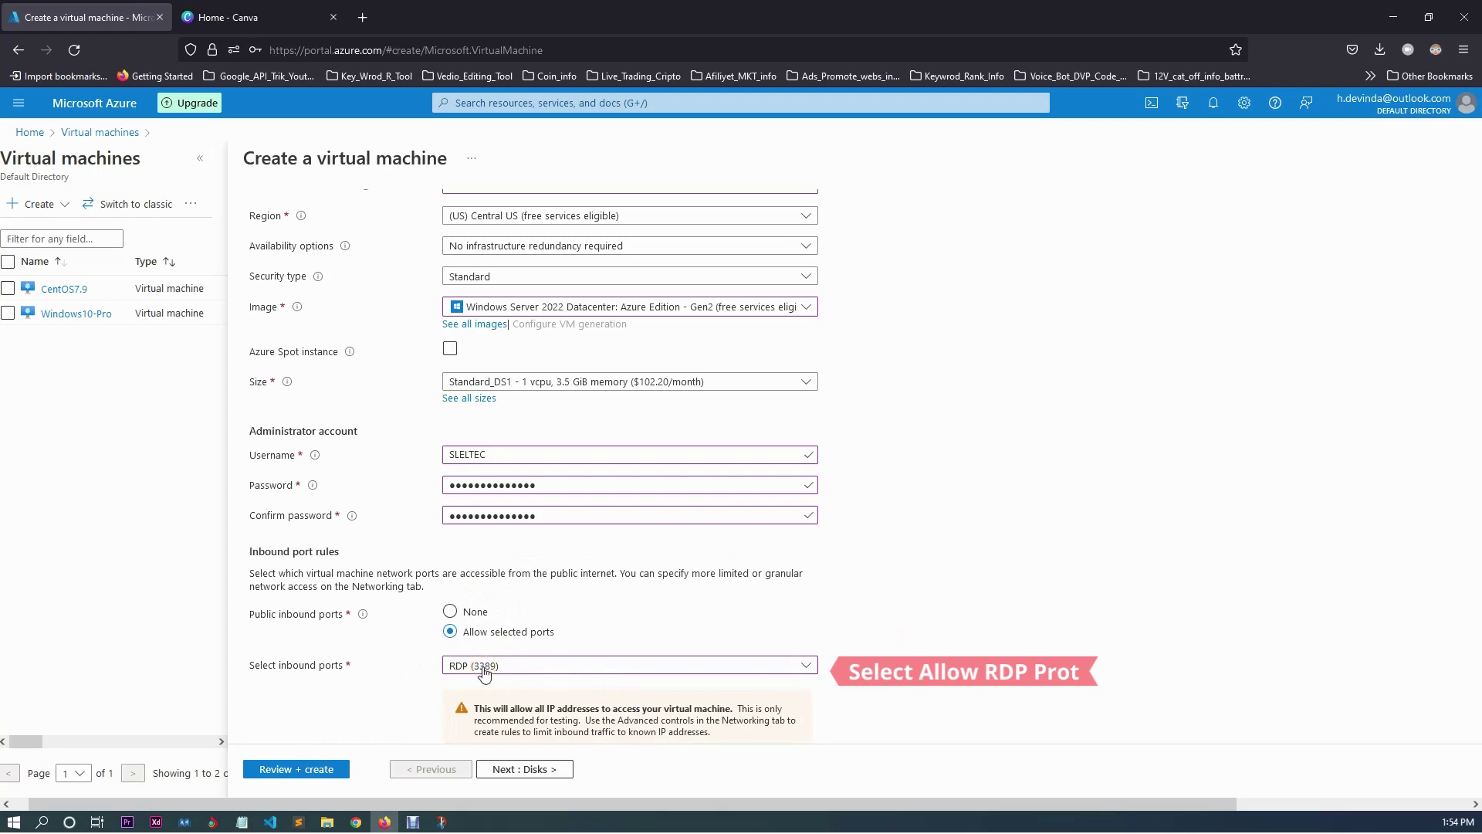
scroll(853, 617, "down", 2)
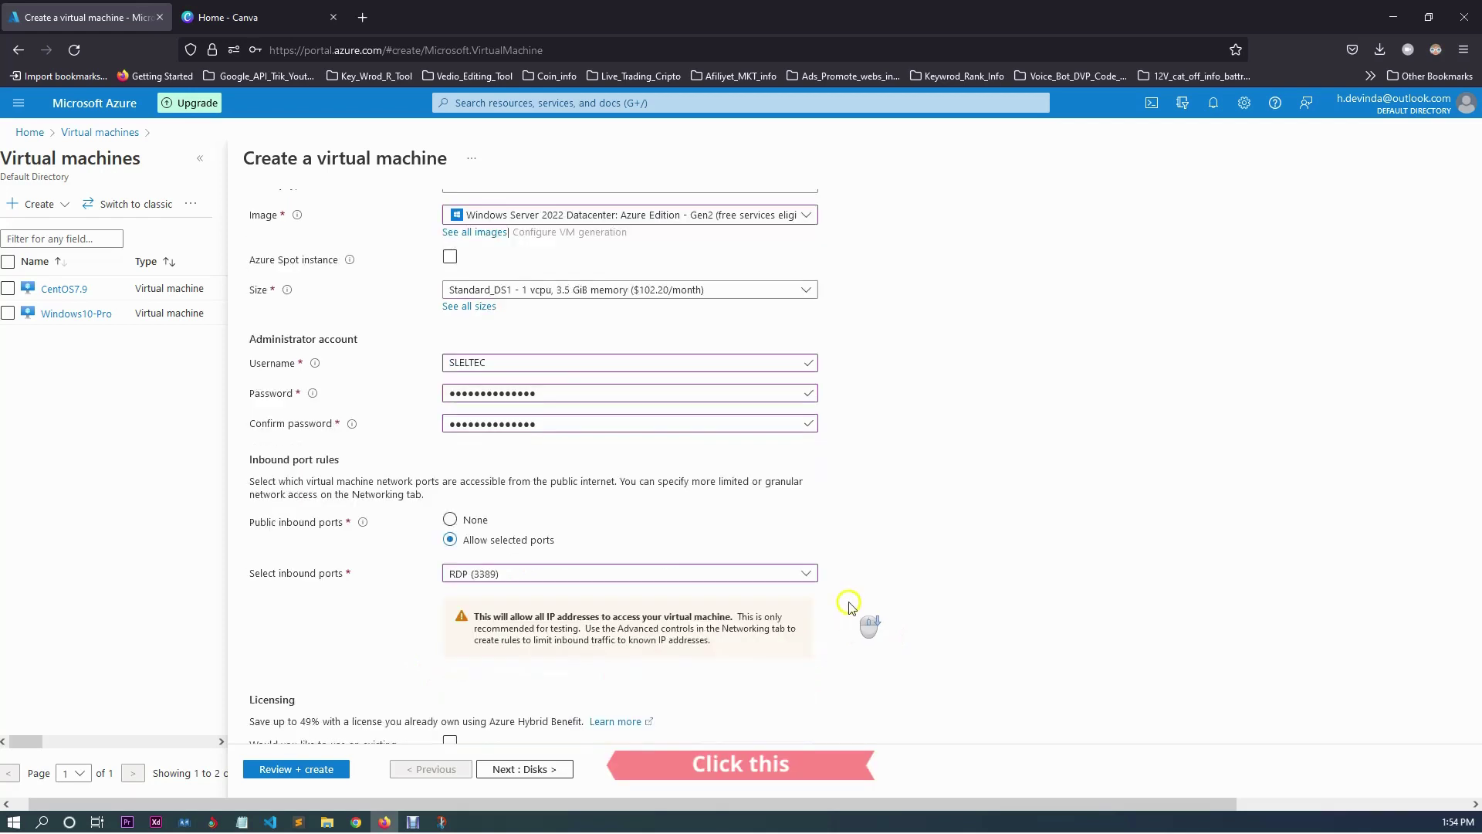
Advance from the Basics tab to the Disks tab with Next : Disks.
scroll(849, 605, "down", 2)
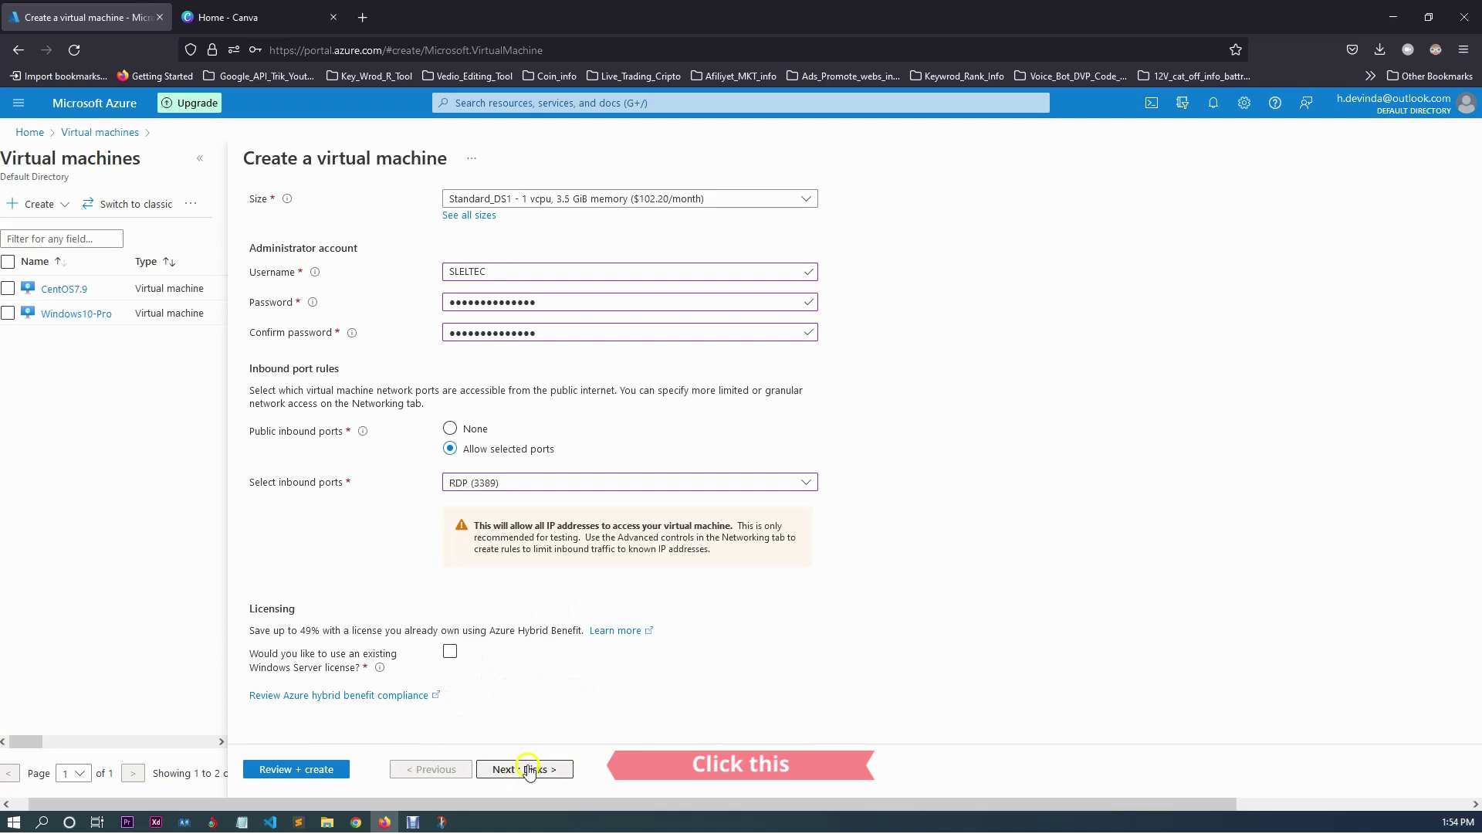
scroll(548, 695, "up", 6)
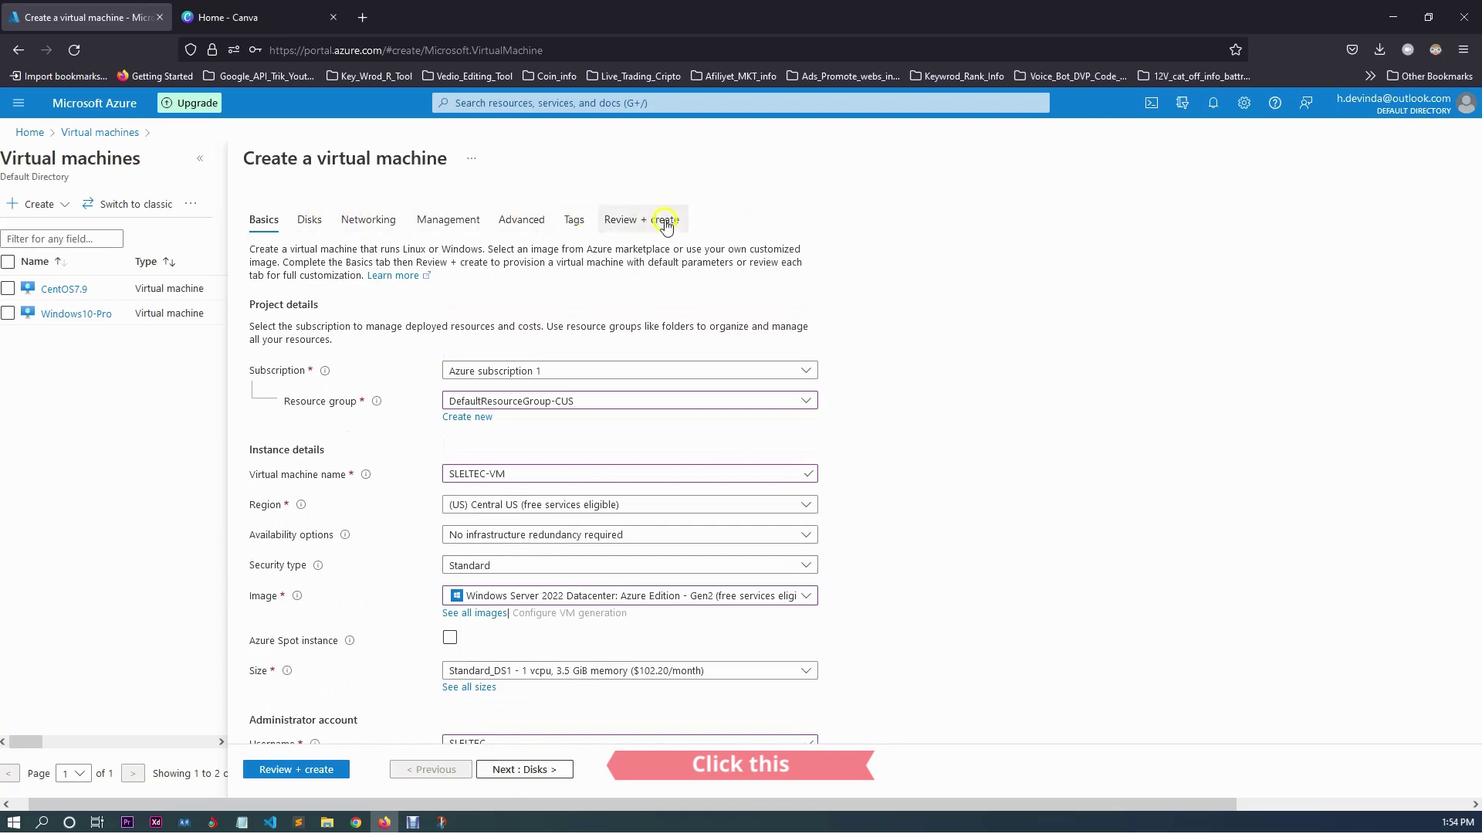
scroll(467, 390, "down", 4)
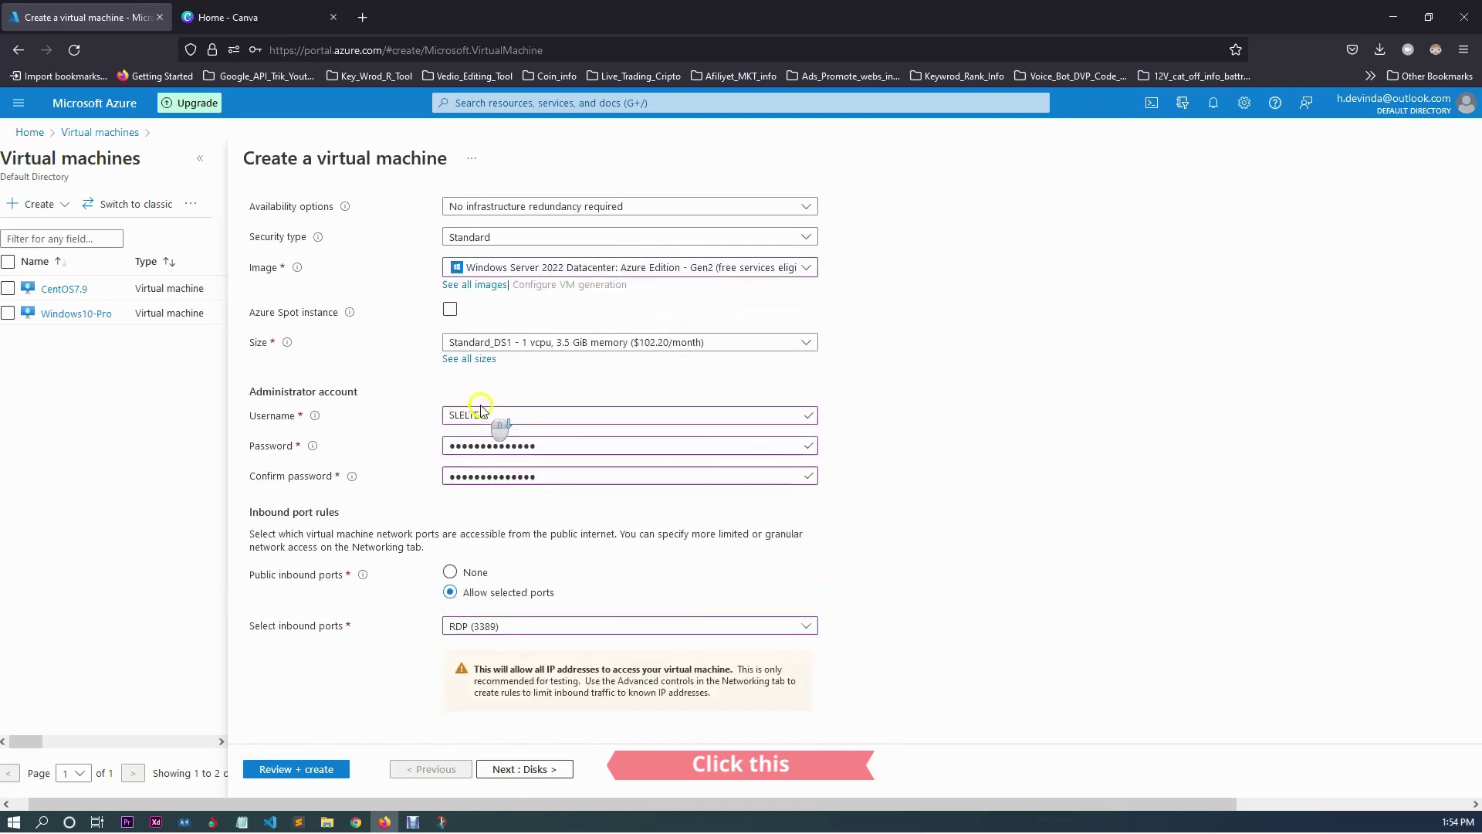
scroll(480, 407, "down", 2)
left_click(531, 768)
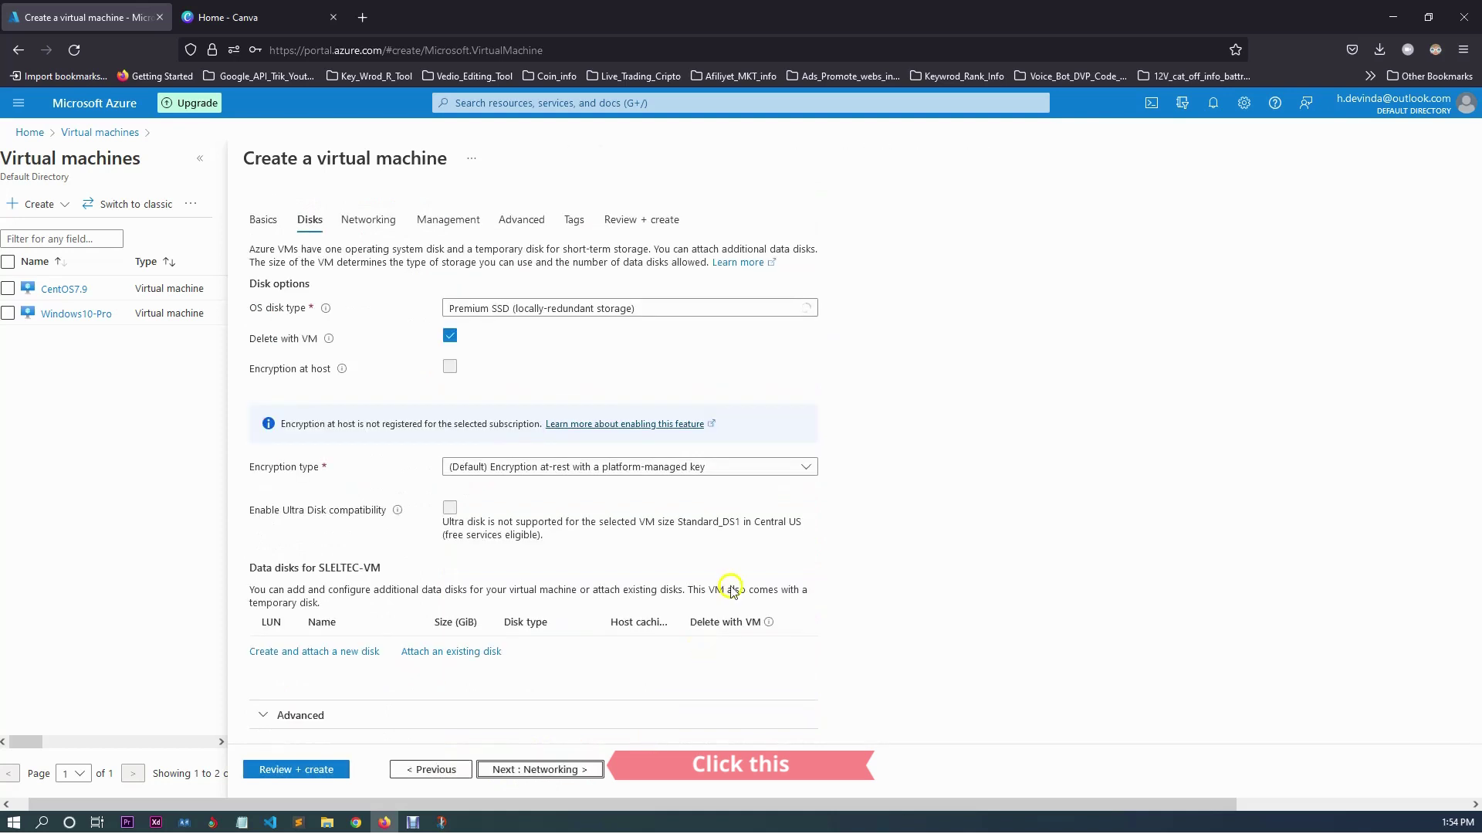
Change the OS disk type from Premium SSD to Standard SSD.
left_click(806, 370)
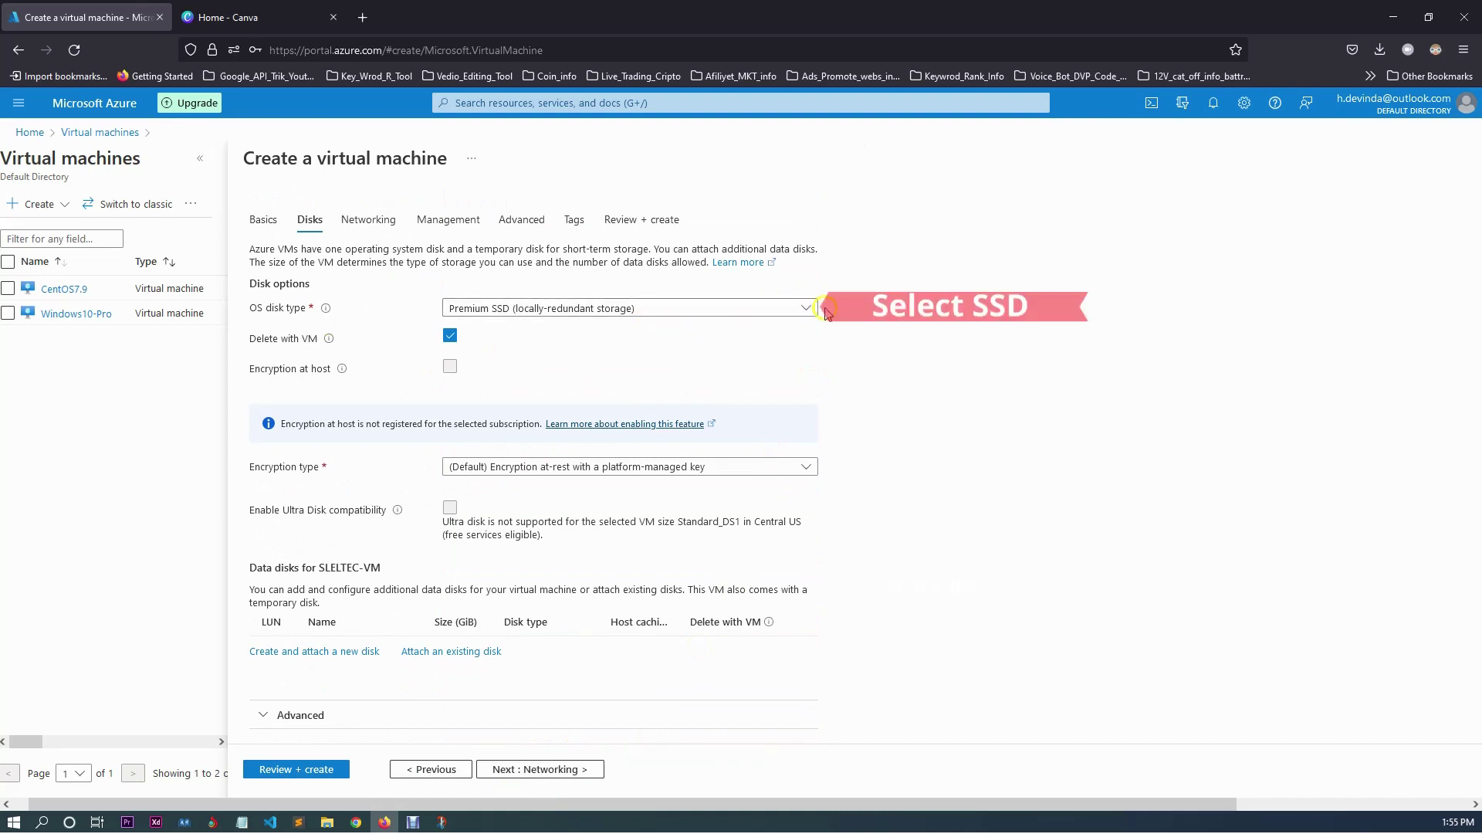
left_click(805, 311)
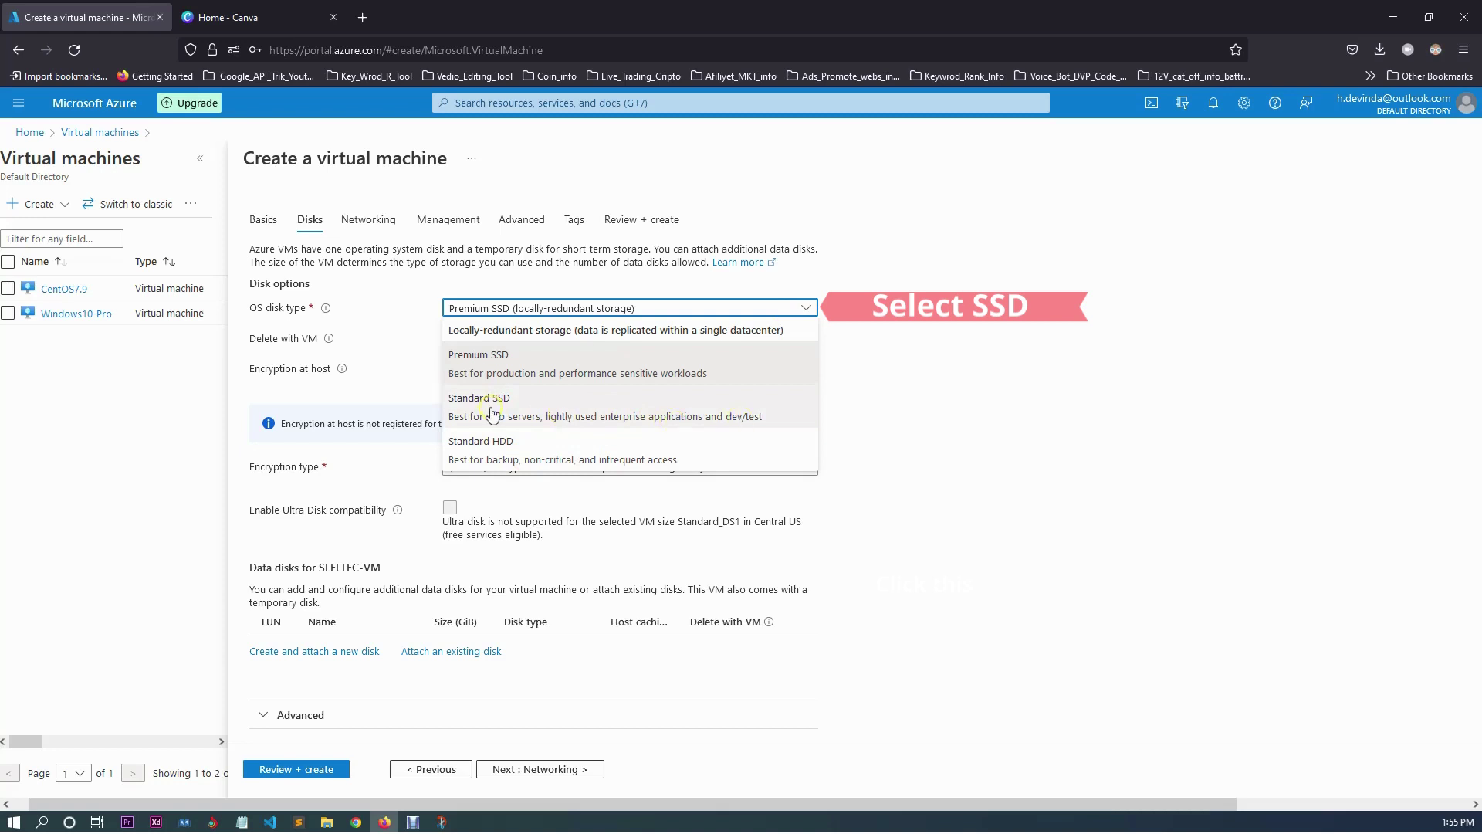
left_click(739, 409)
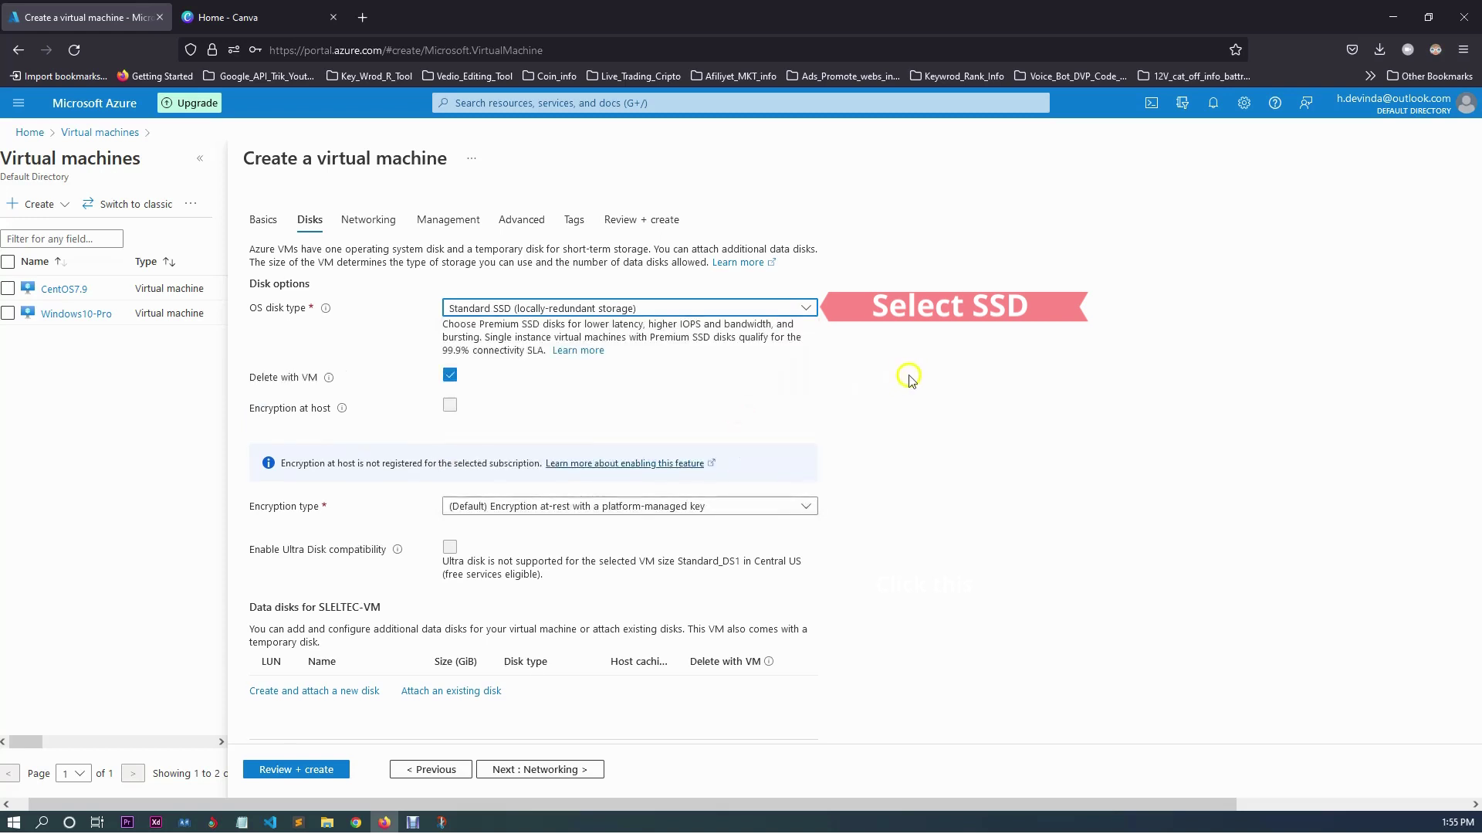
left_click(850, 374)
Expand the Advanced disk options and continue to the Networking tab.
scroll(795, 382, "down", 1)
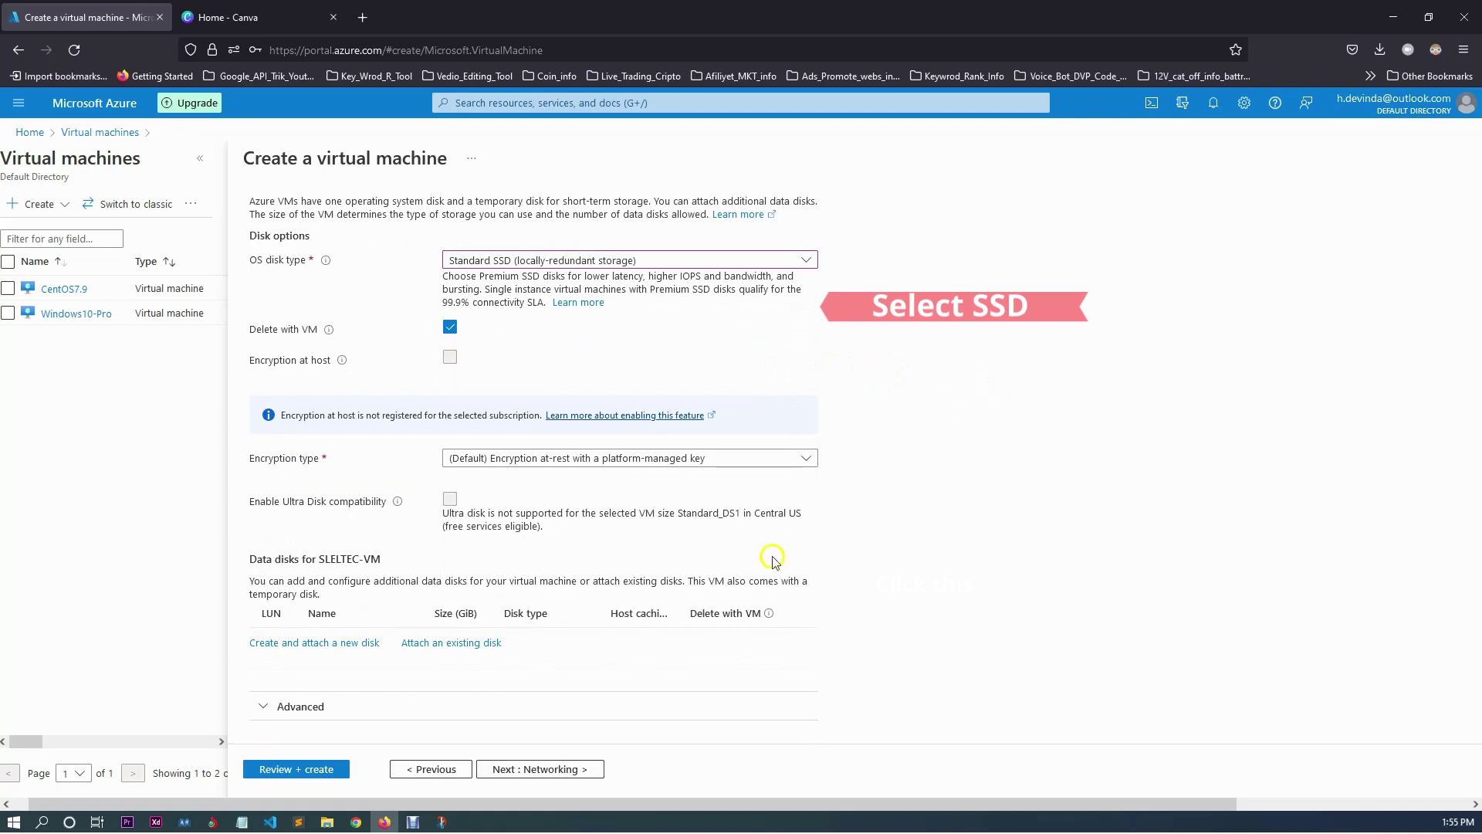
left_click(270, 708)
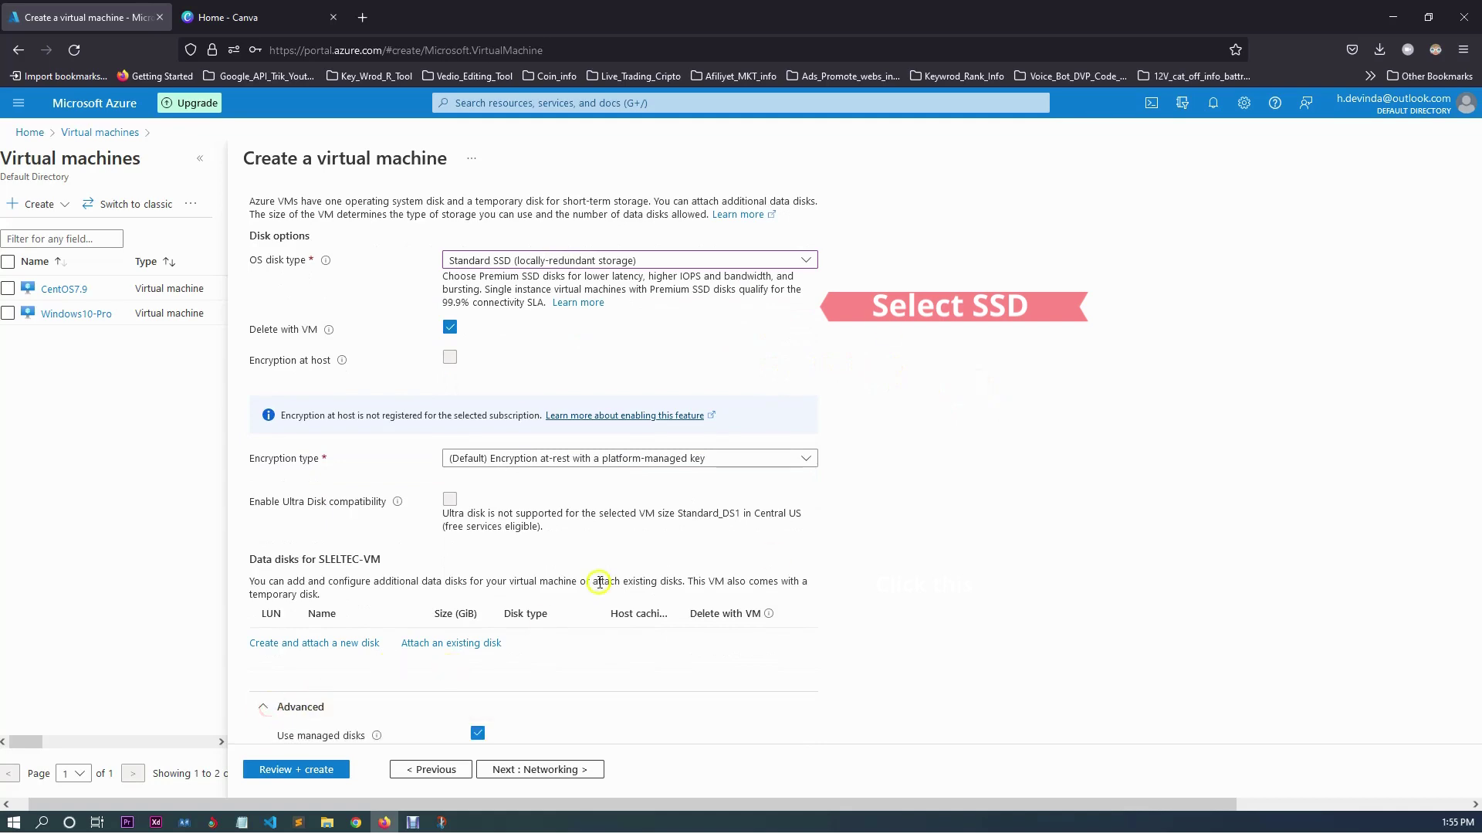
scroll(613, 562, "down", 3)
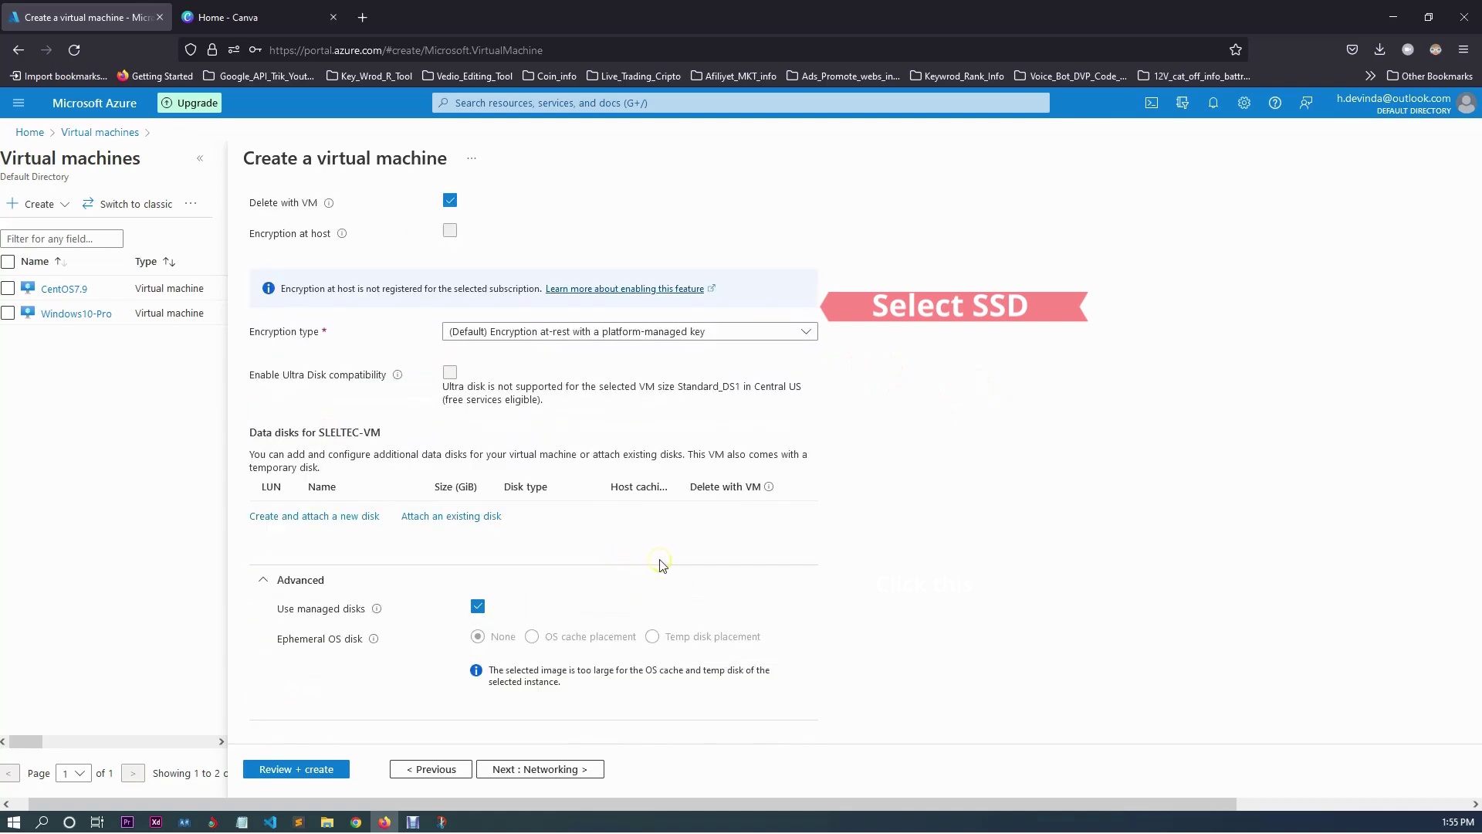
left_click(567, 774)
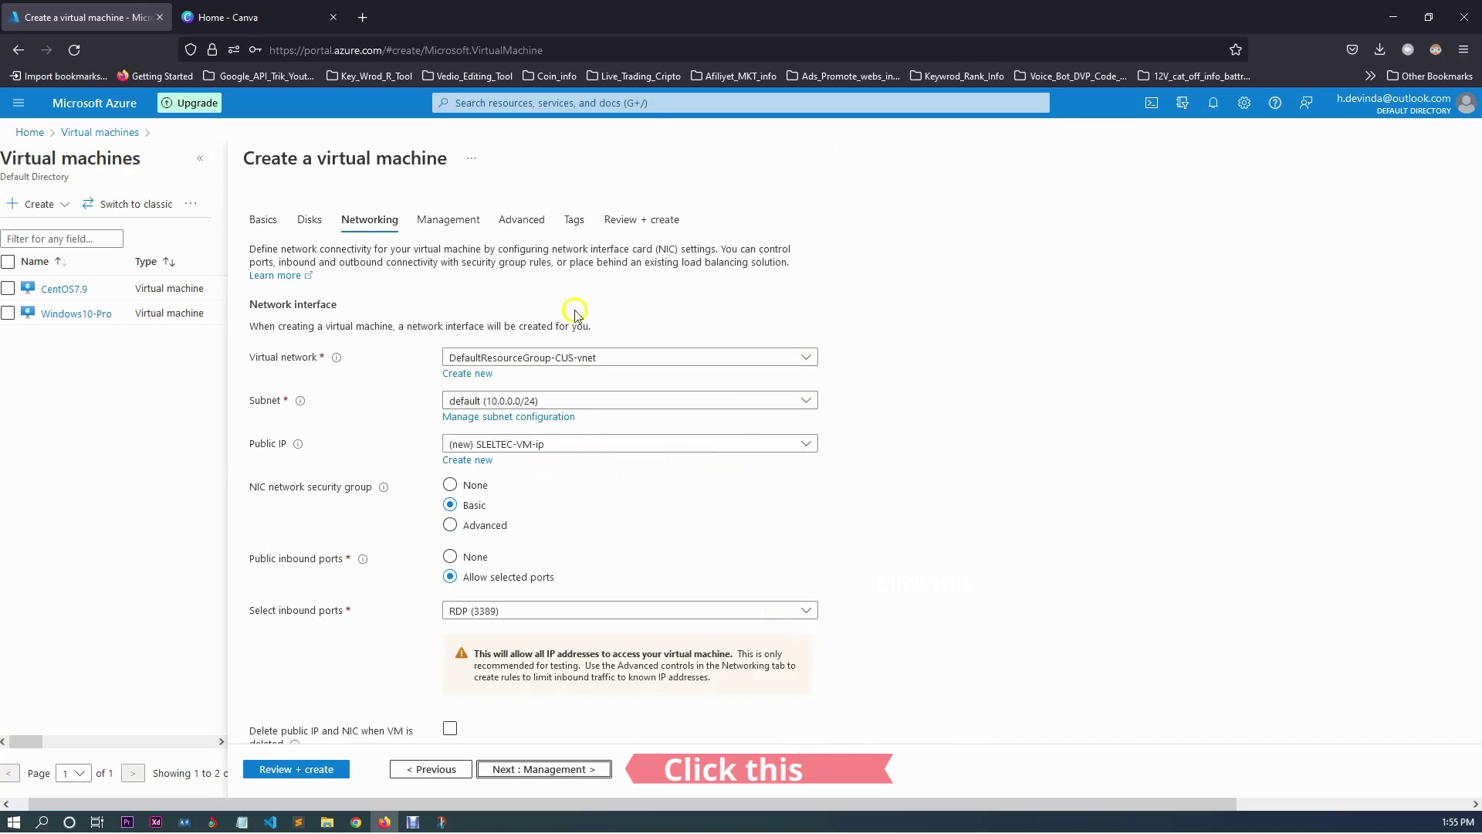
Keep the default Networking, Management and Advanced settings and advance the VM wizard toward Tags.
scroll(822, 454, "down", 2)
scroll(822, 454, "down", 3)
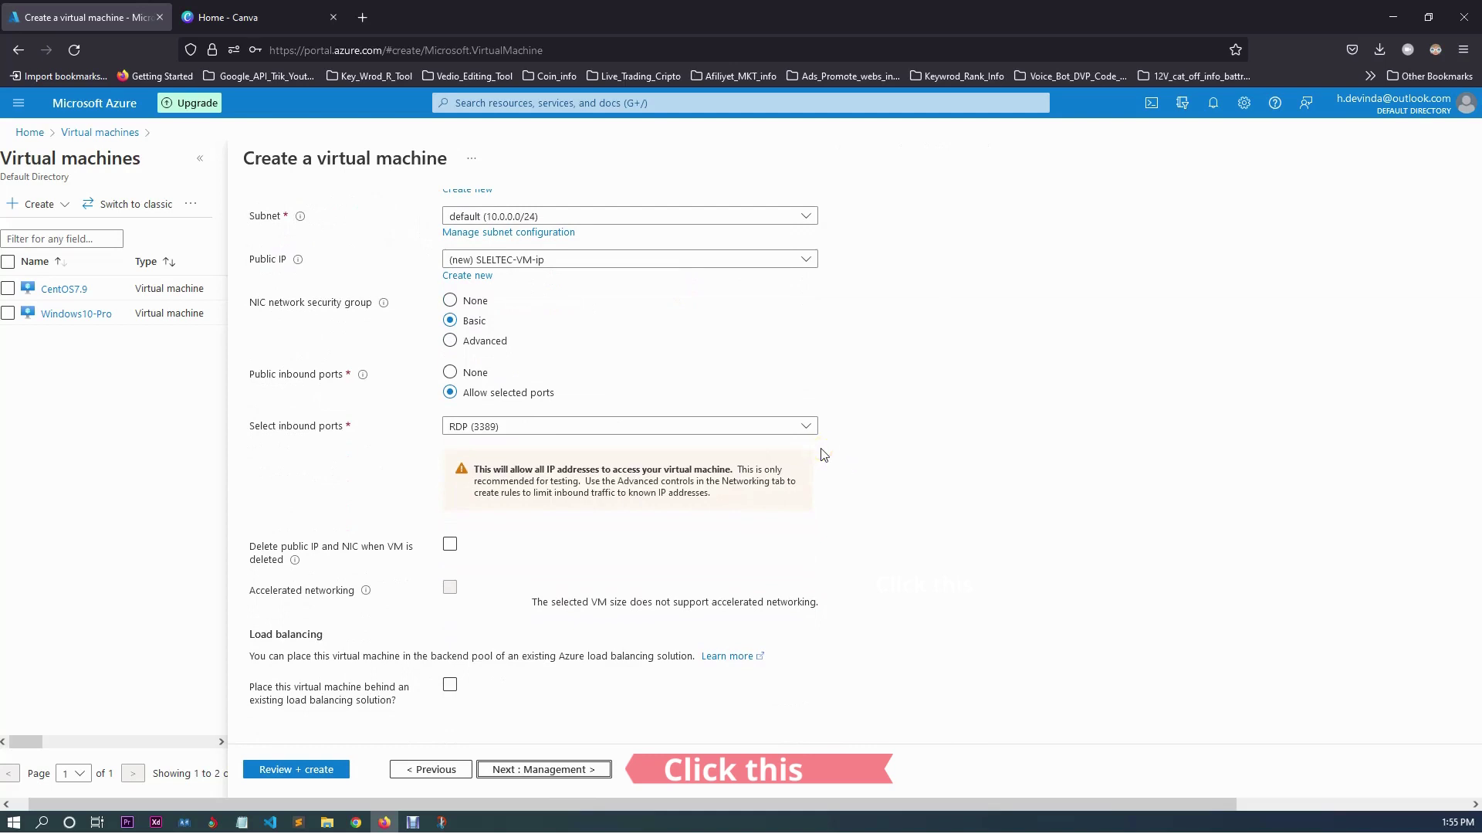
left_click(547, 769)
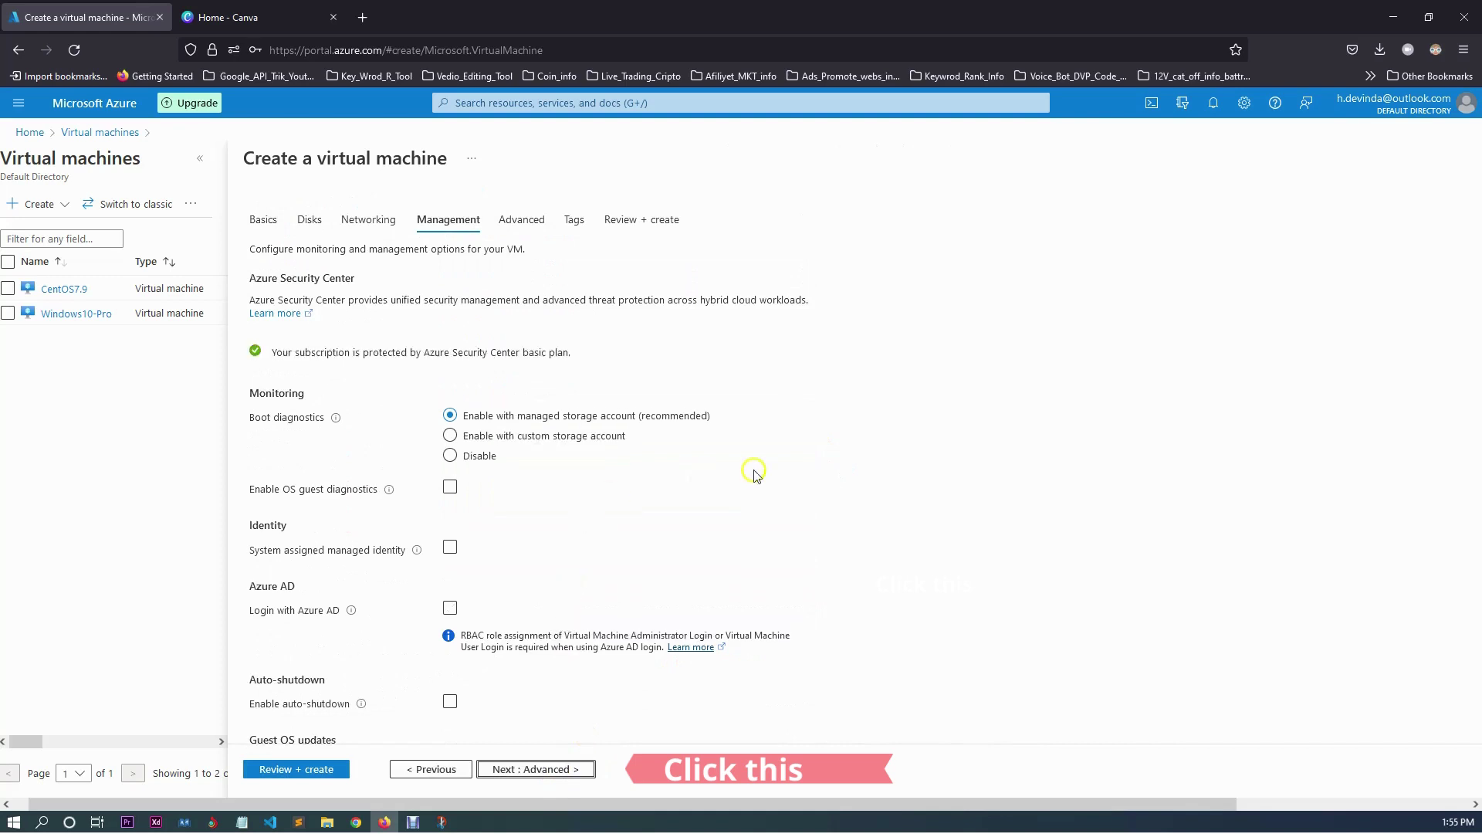
scroll(711, 486, "down", 2)
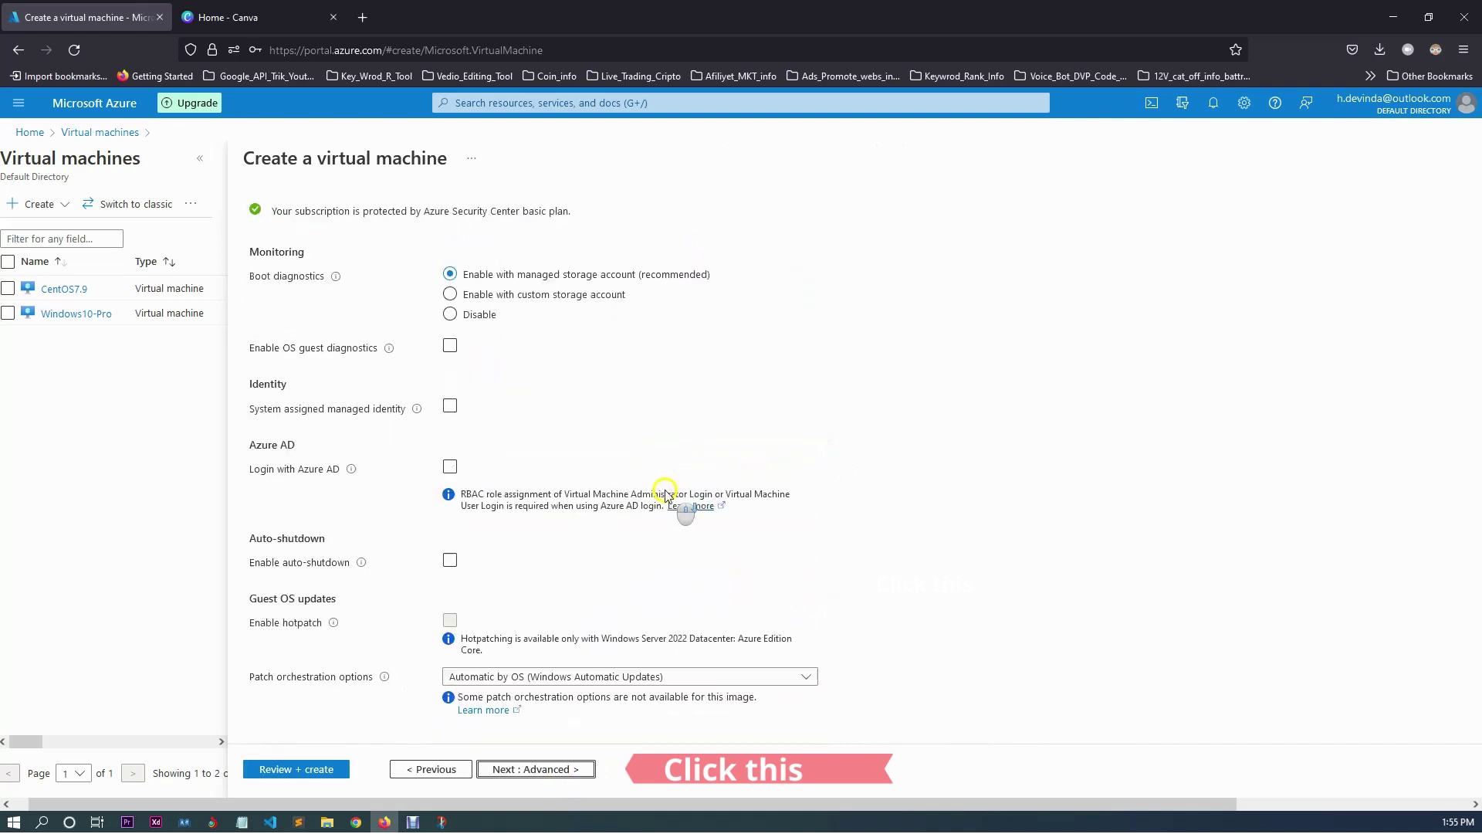
left_click(519, 768)
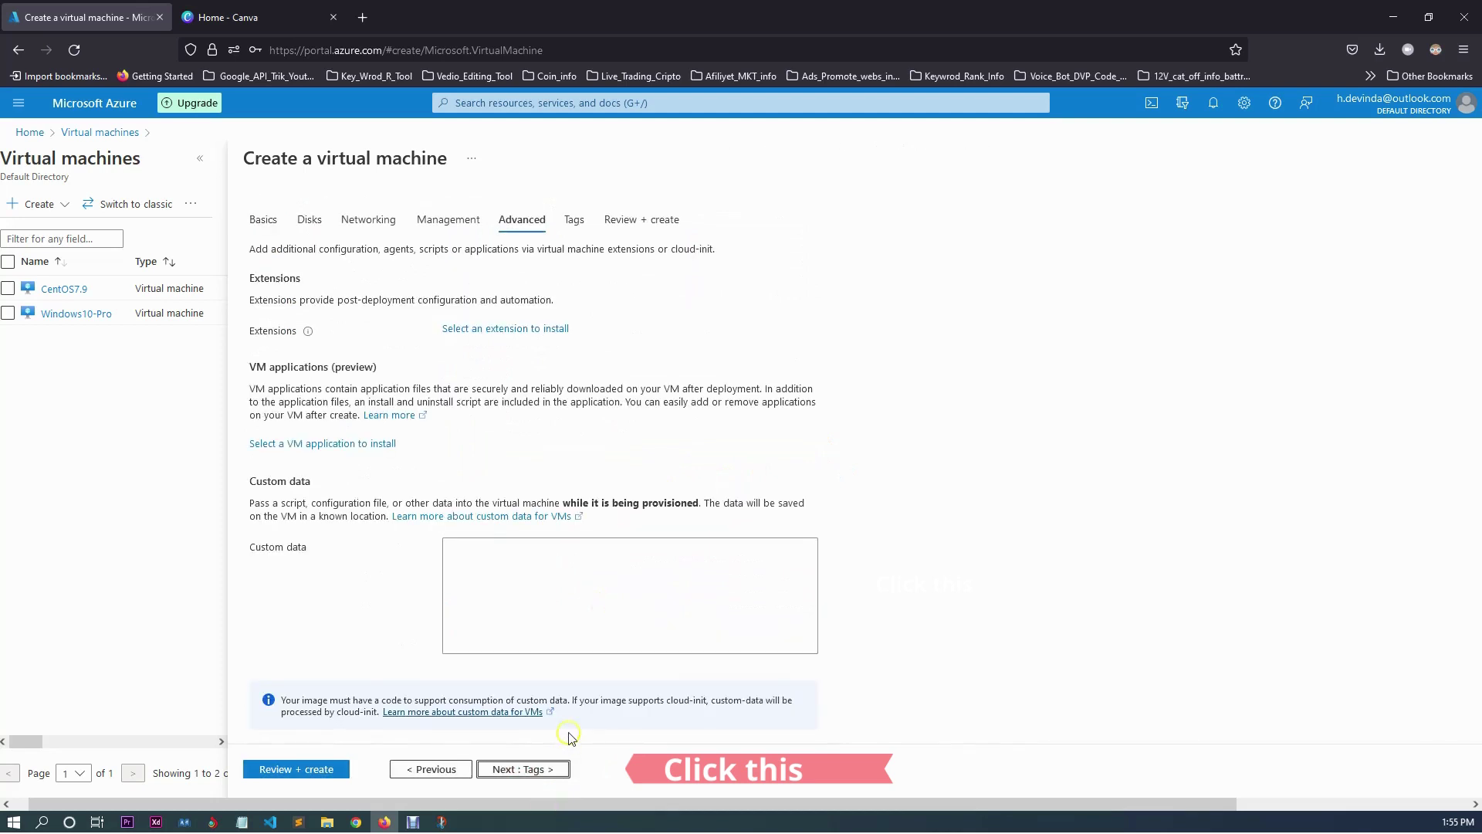
left_click(530, 768)
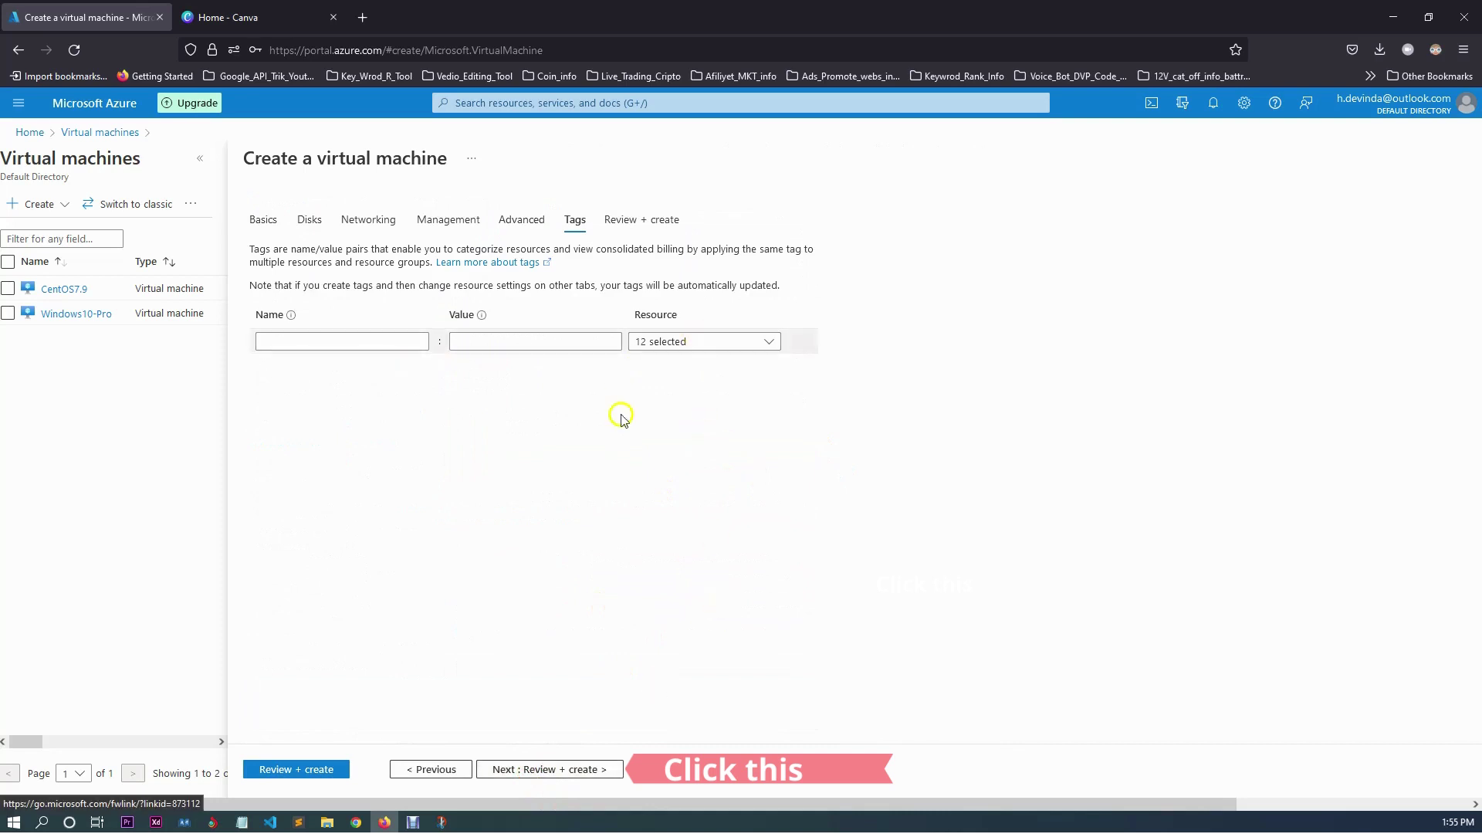
Tag all 12 resources with sleltec = sleltec_A_R and go to Review + create.
left_click(774, 341)
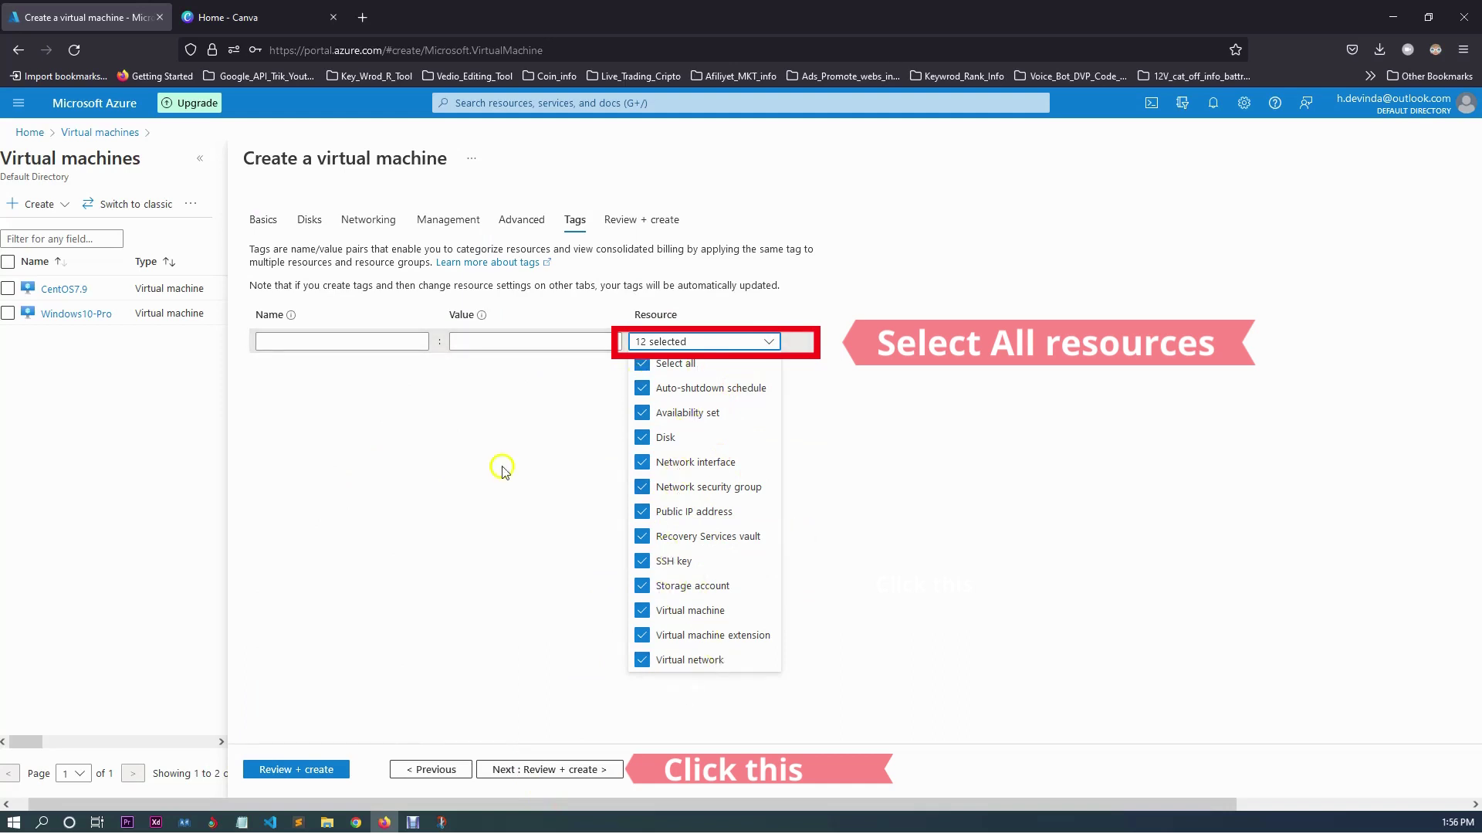
left_click(511, 399)
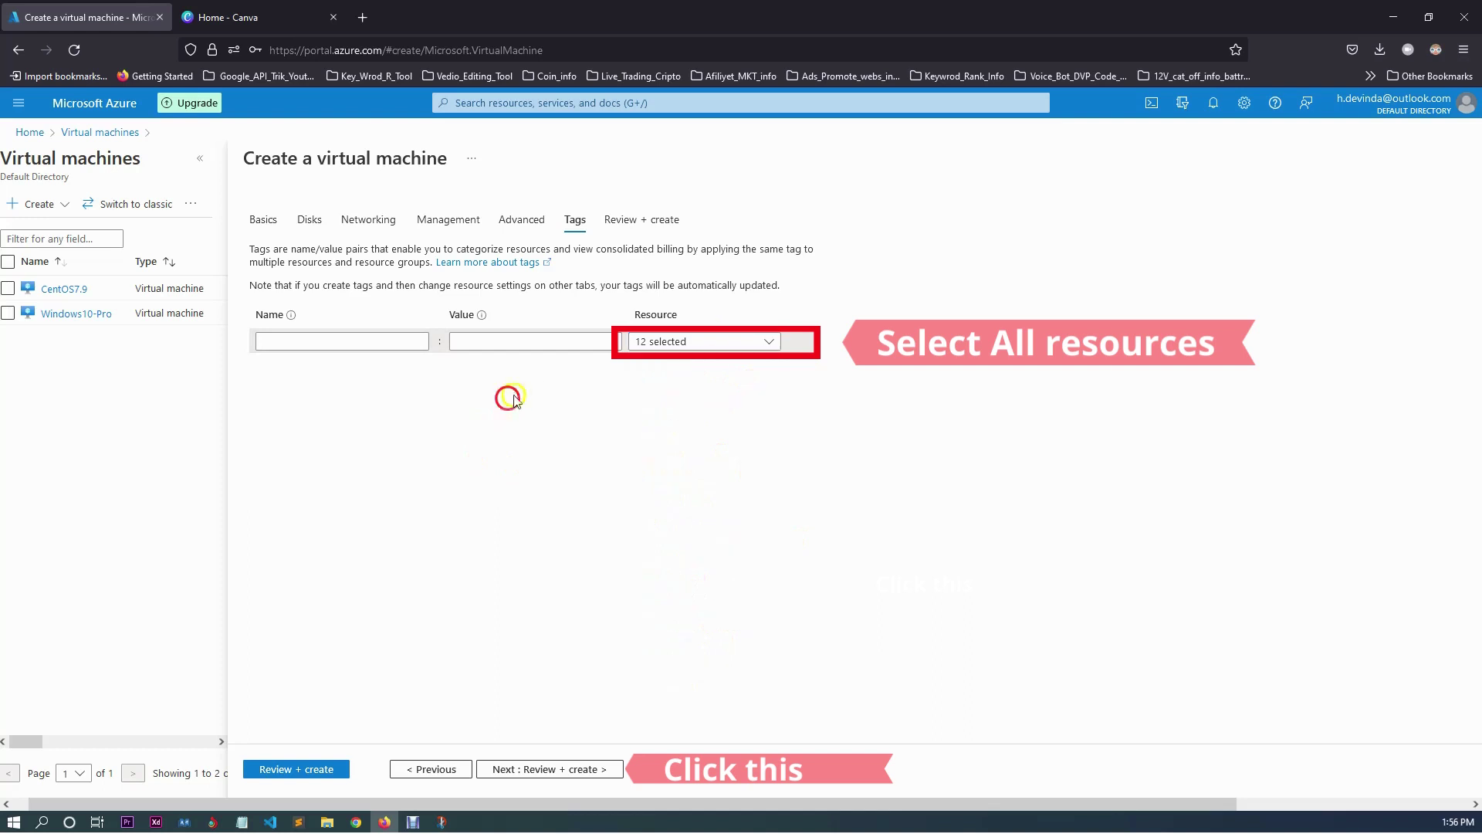
left_click(474, 341)
left_click(302, 339)
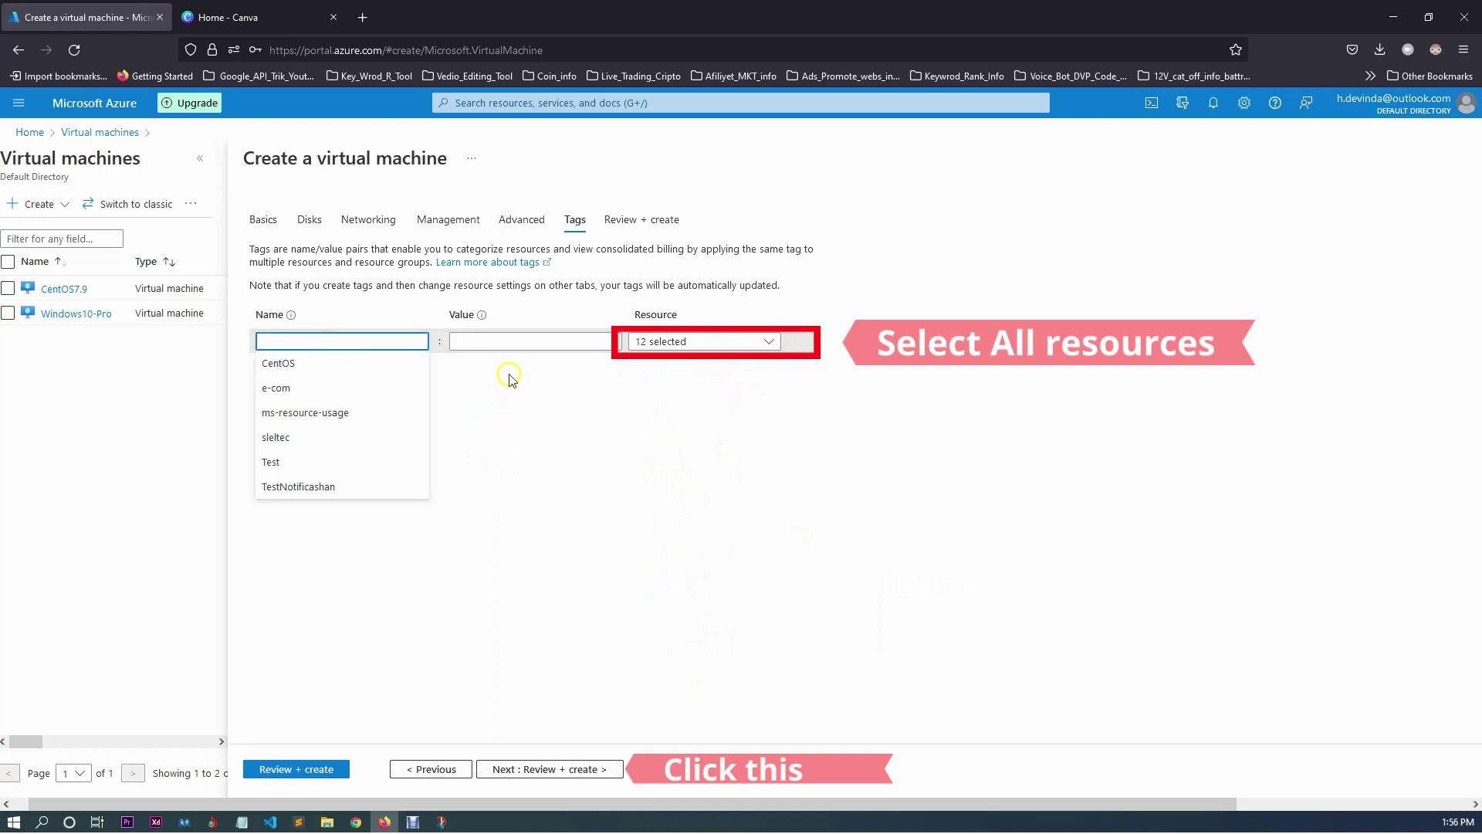
type("sl")
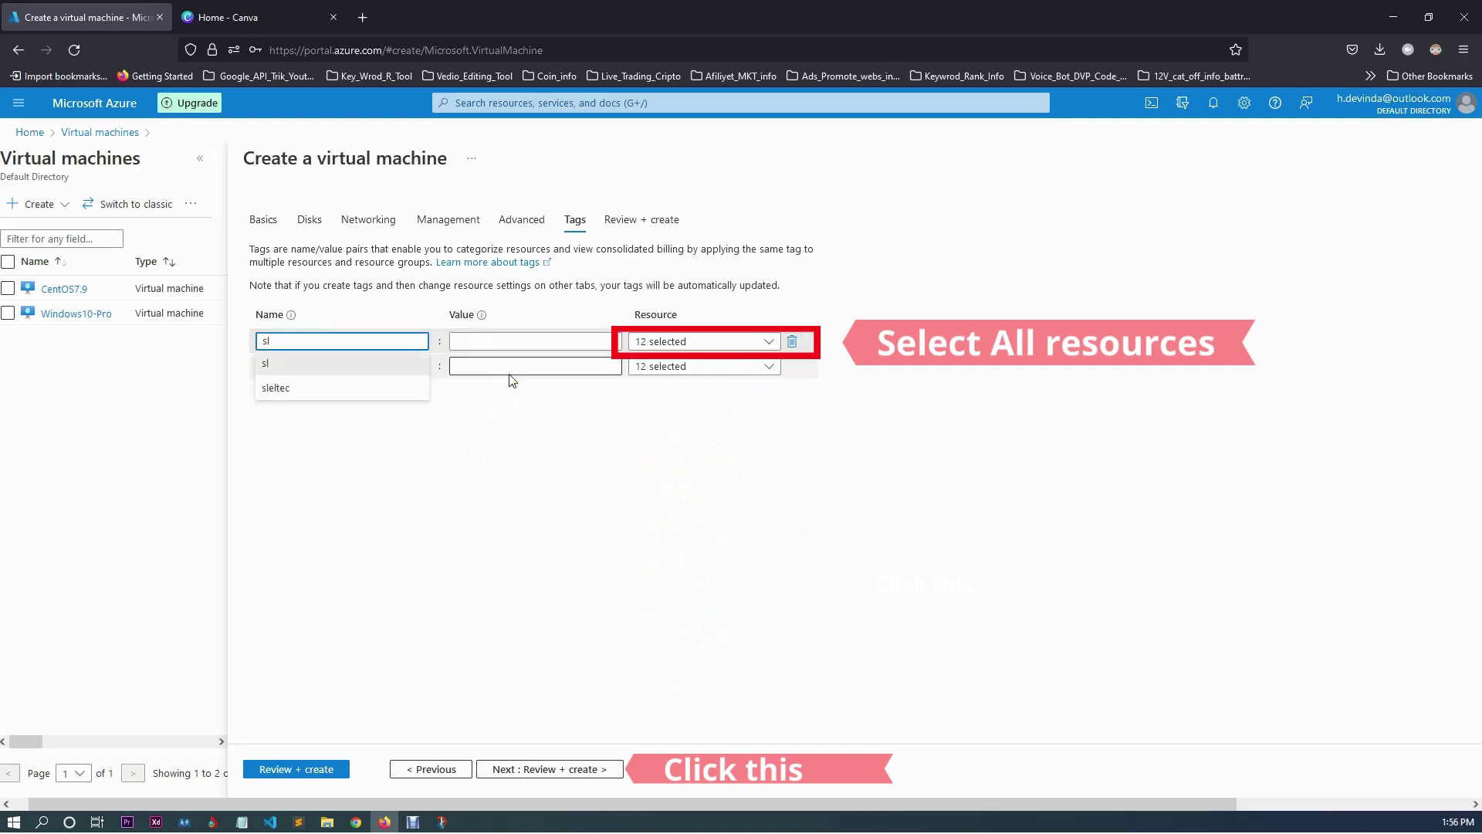
type("eltec")
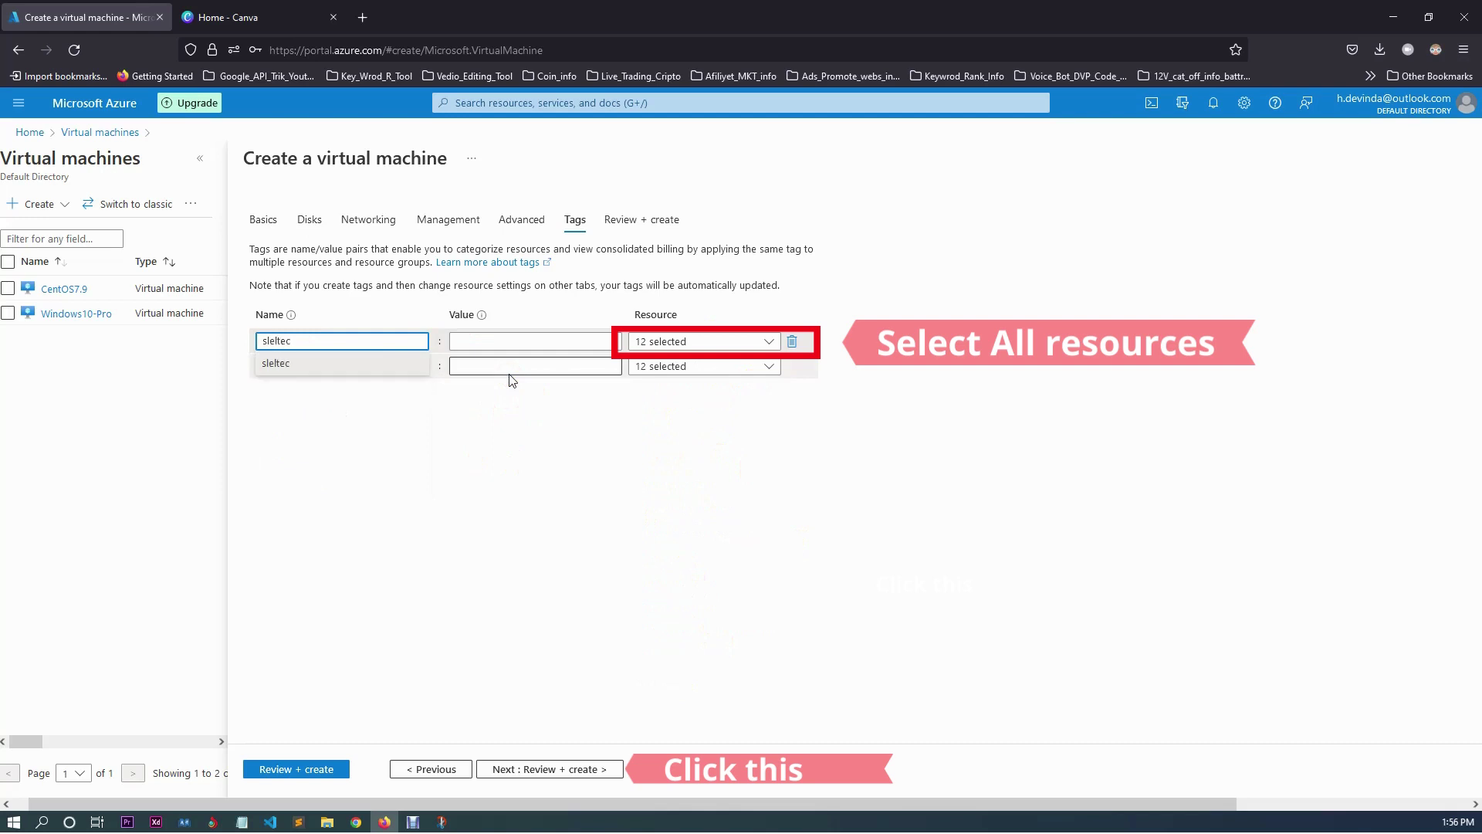
left_click(304, 364)
left_click(487, 337)
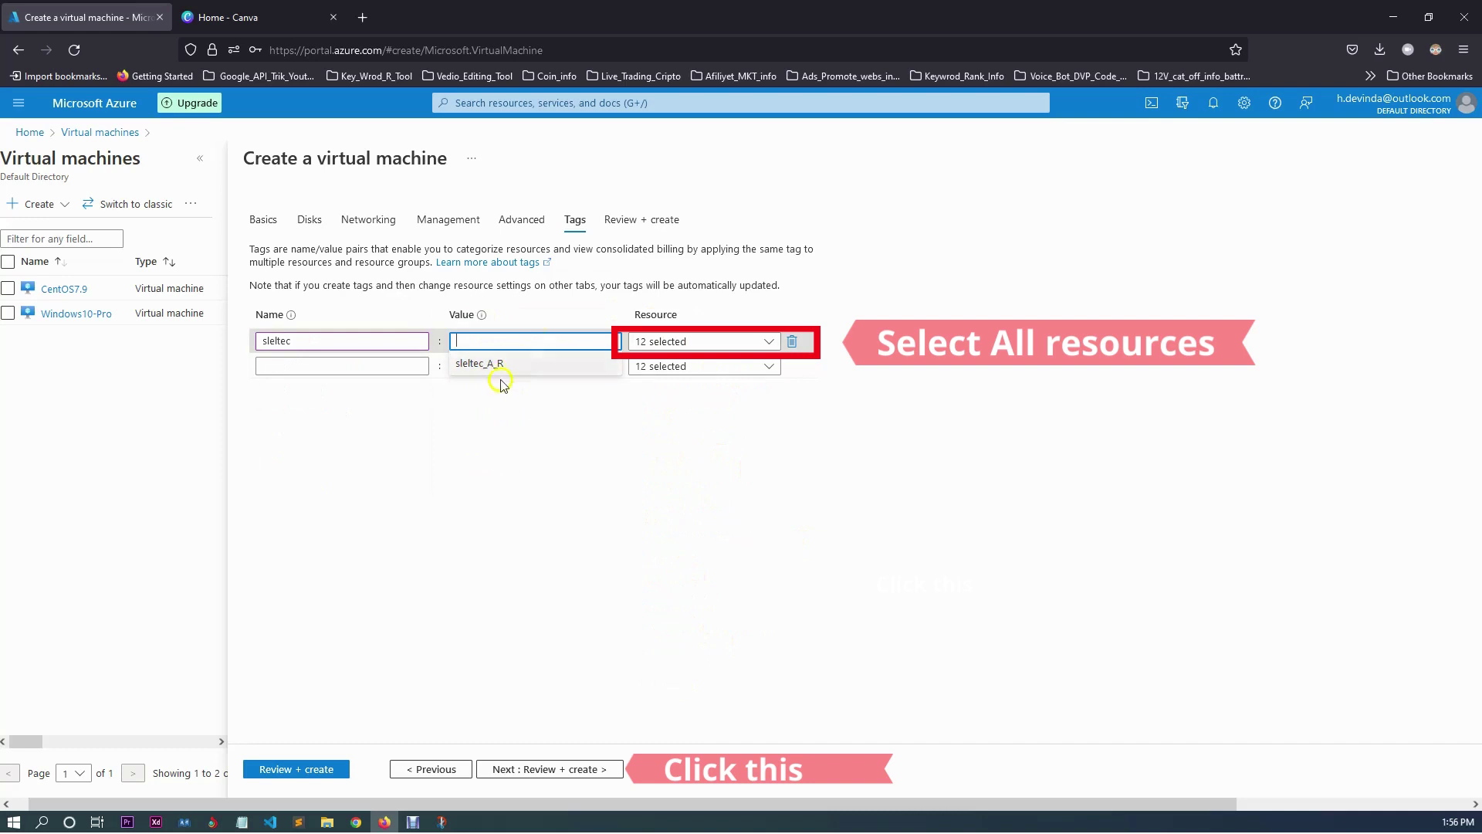
left_click(504, 366)
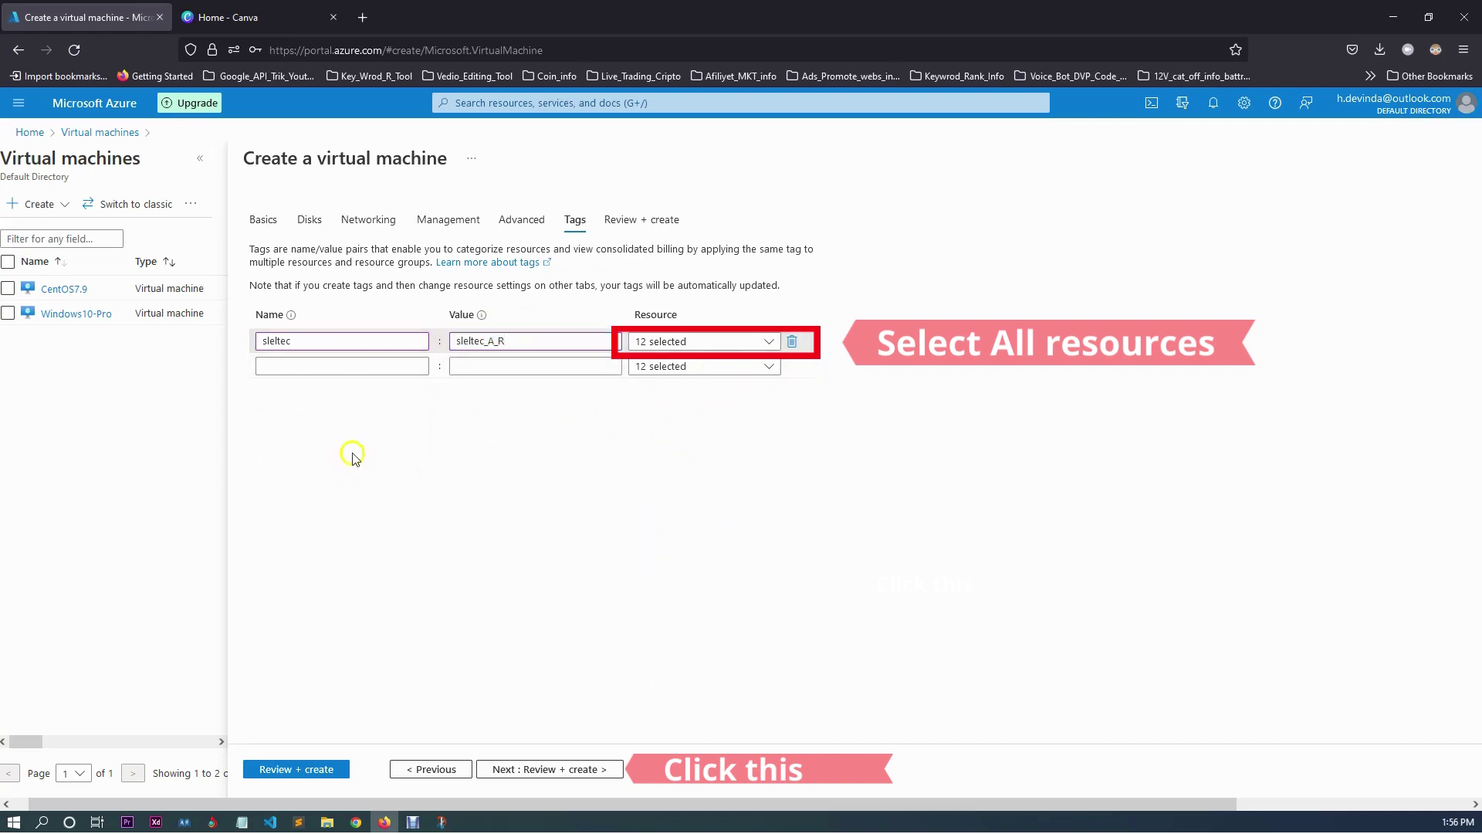
scroll(371, 534, "down", 2)
left_click(516, 777)
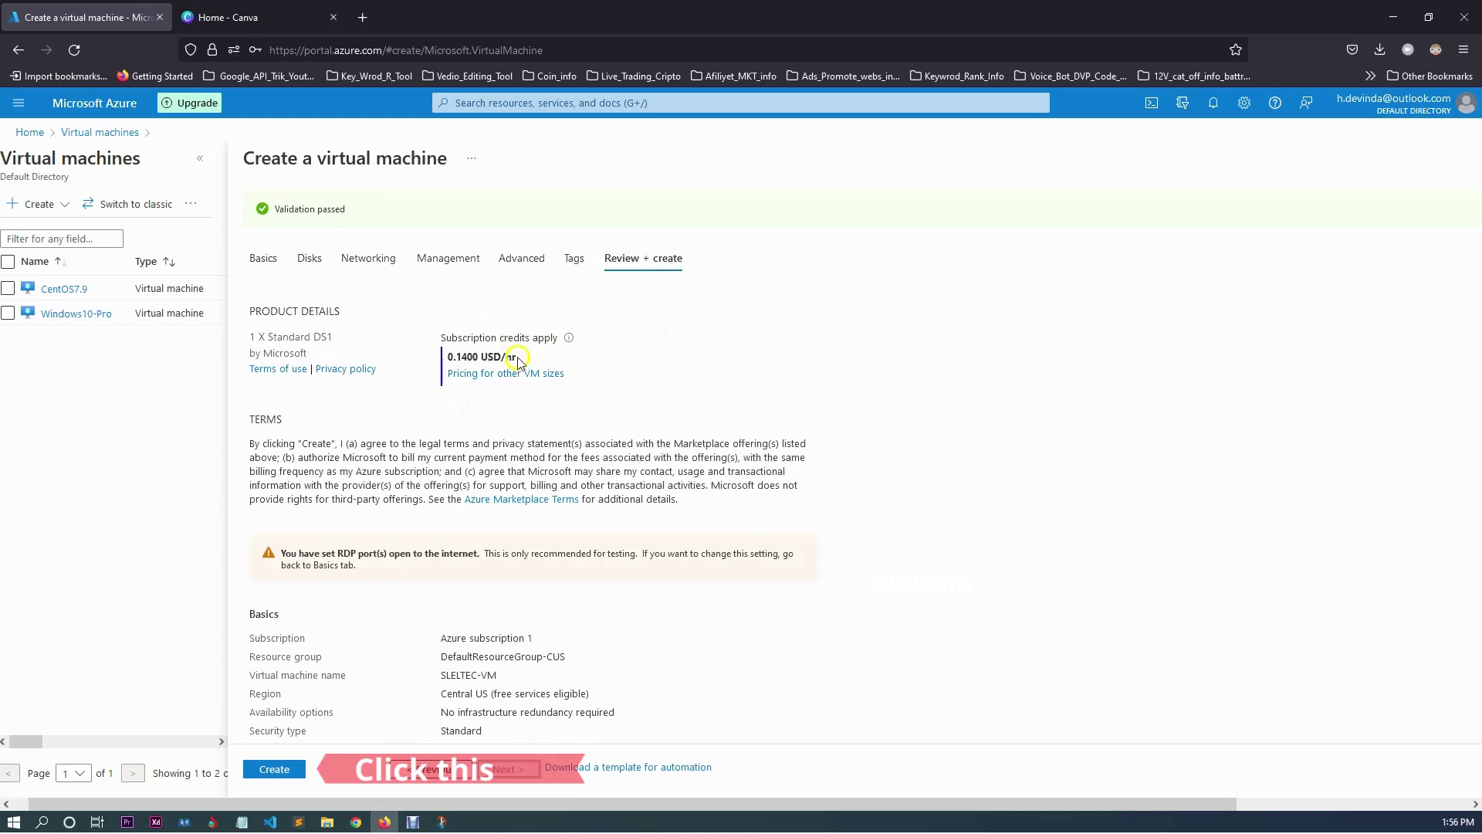
Check the 0.1400 USD/hr Standard DS1 price on the review summary.
left_click_drag(516, 357, 445, 355)
left_click(721, 359)
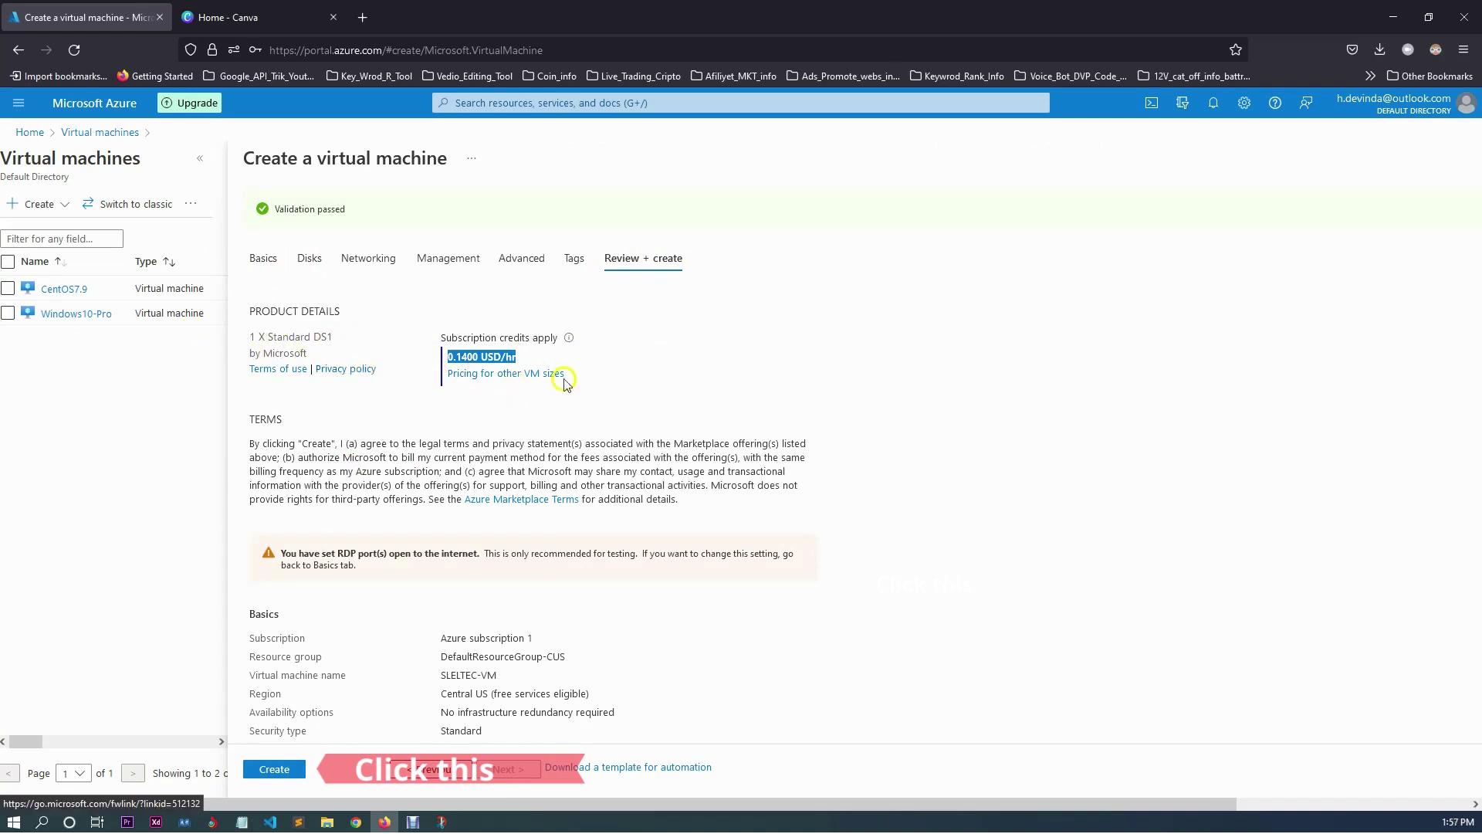
left_click_drag(517, 357, 449, 364)
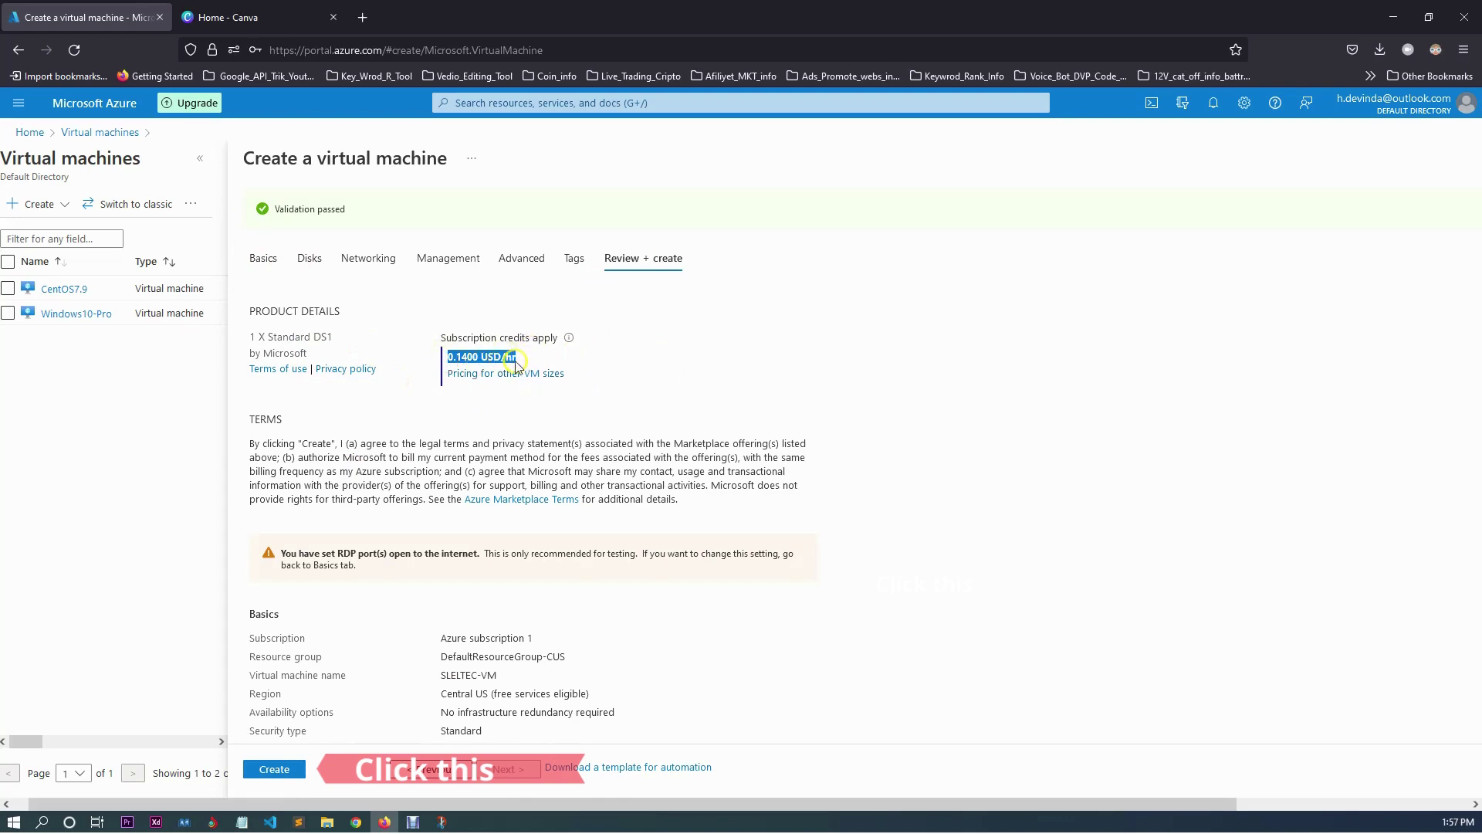
left_click(479, 360)
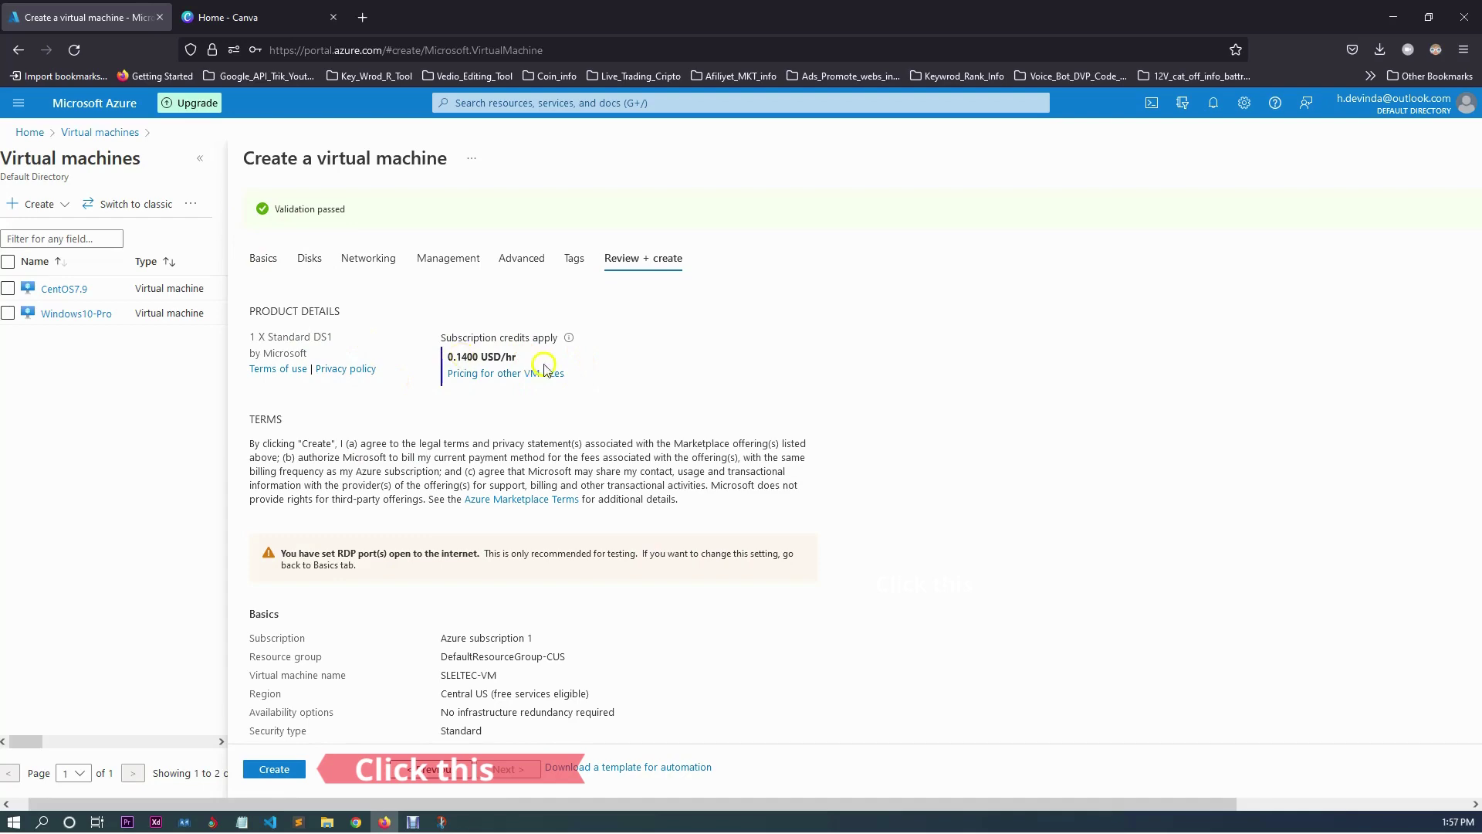
left_click_drag(534, 357, 446, 360)
left_click(671, 366)
Review the remaining settings down to Tags and create SLELTEC-VM.
scroll(547, 491, "down", 4)
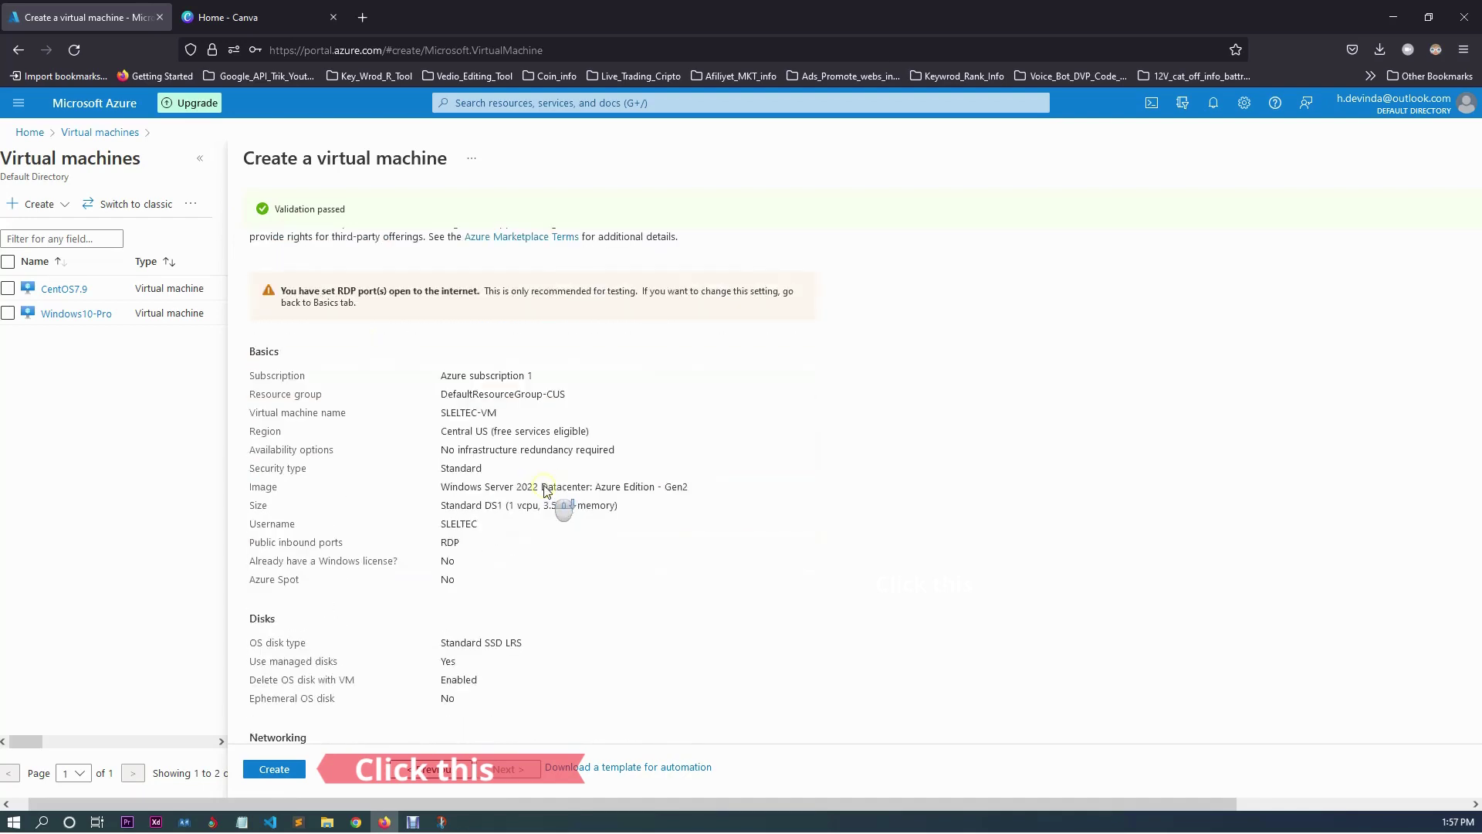
scroll(547, 491, "down", 1)
scroll(546, 491, "up", 3)
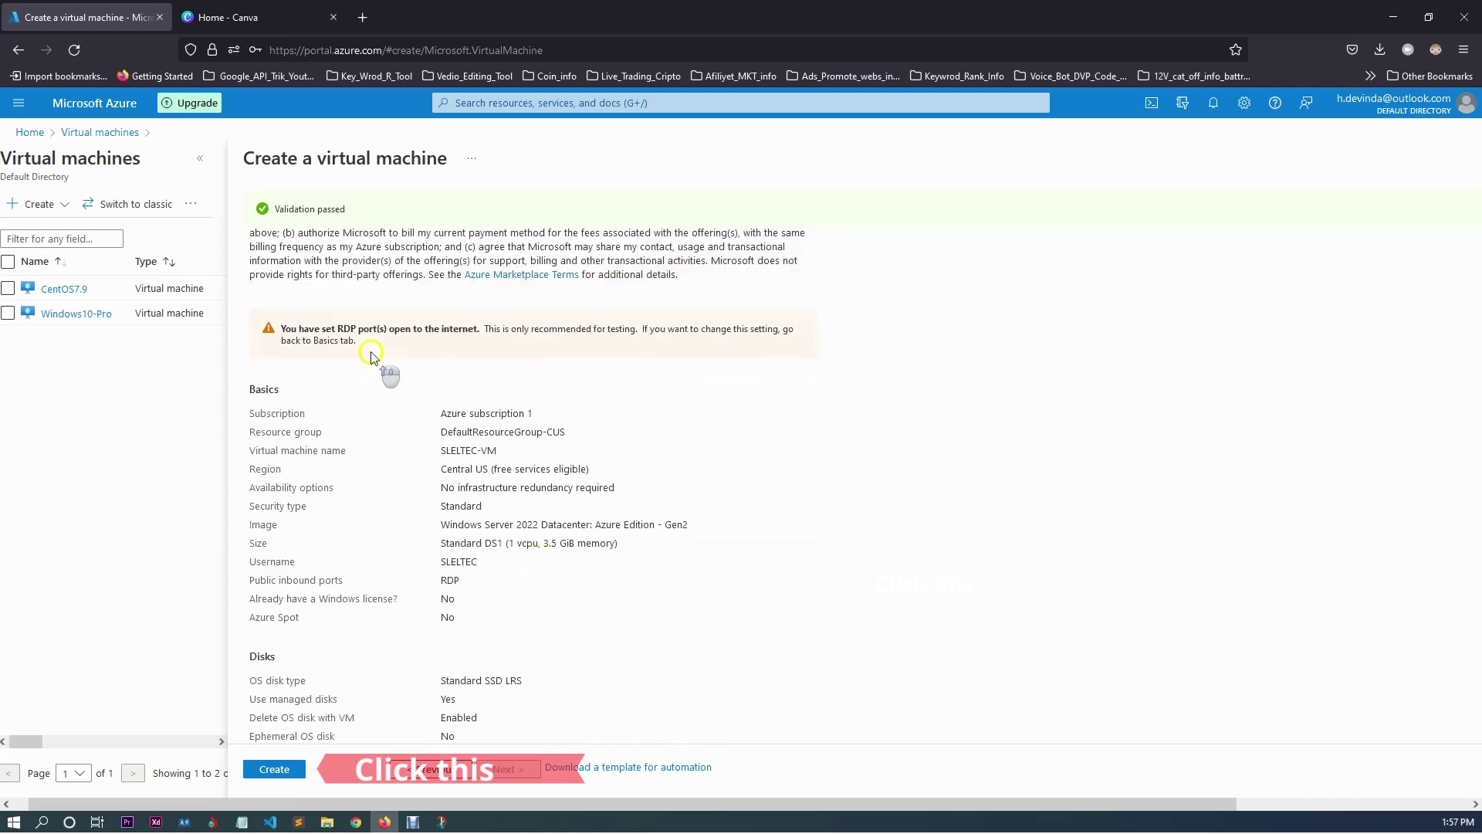
scroll(569, 440, "down", 1)
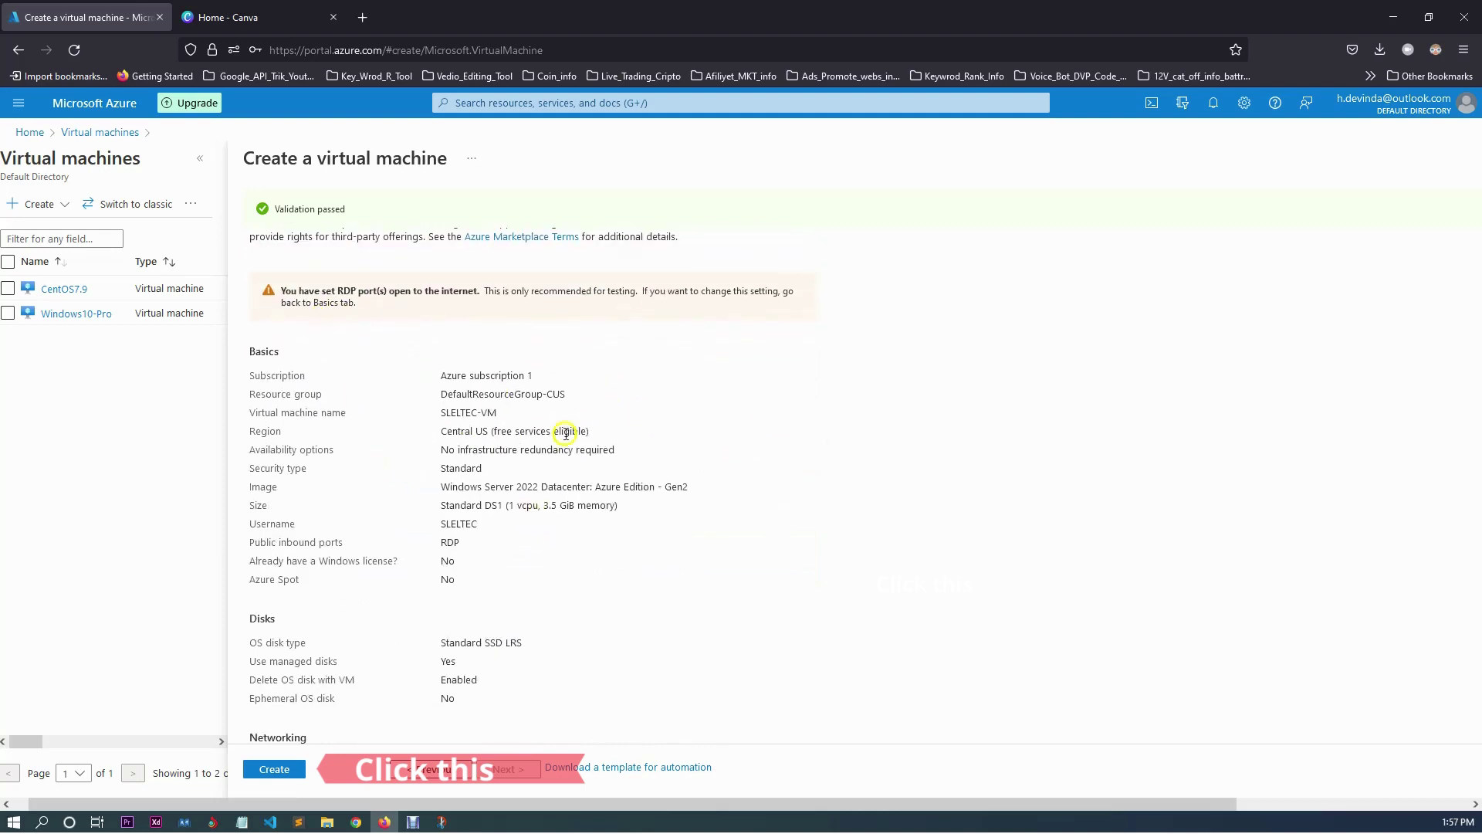
scroll(573, 523, "down", 4)
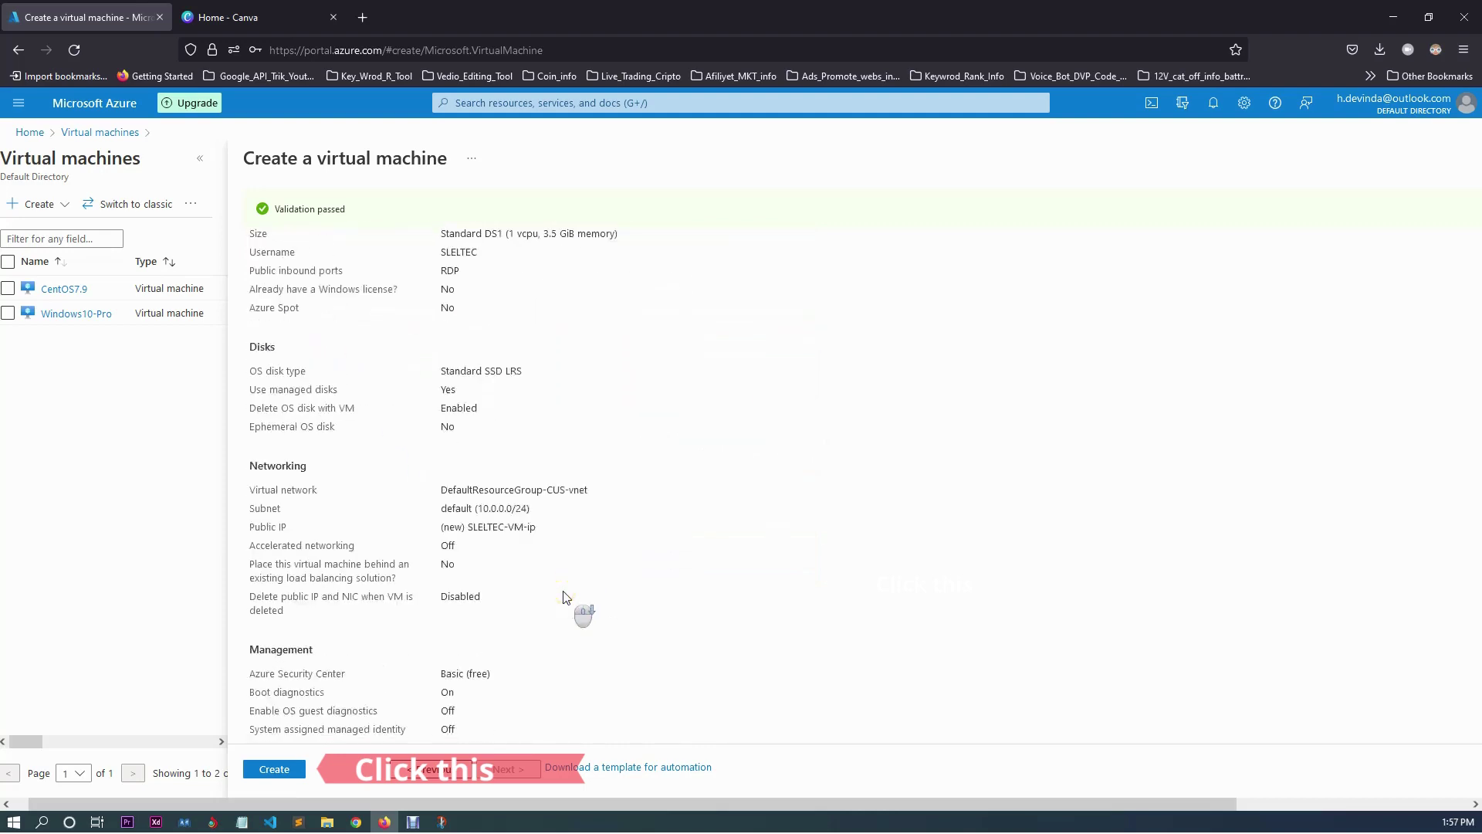
scroll(566, 597, "down", 7)
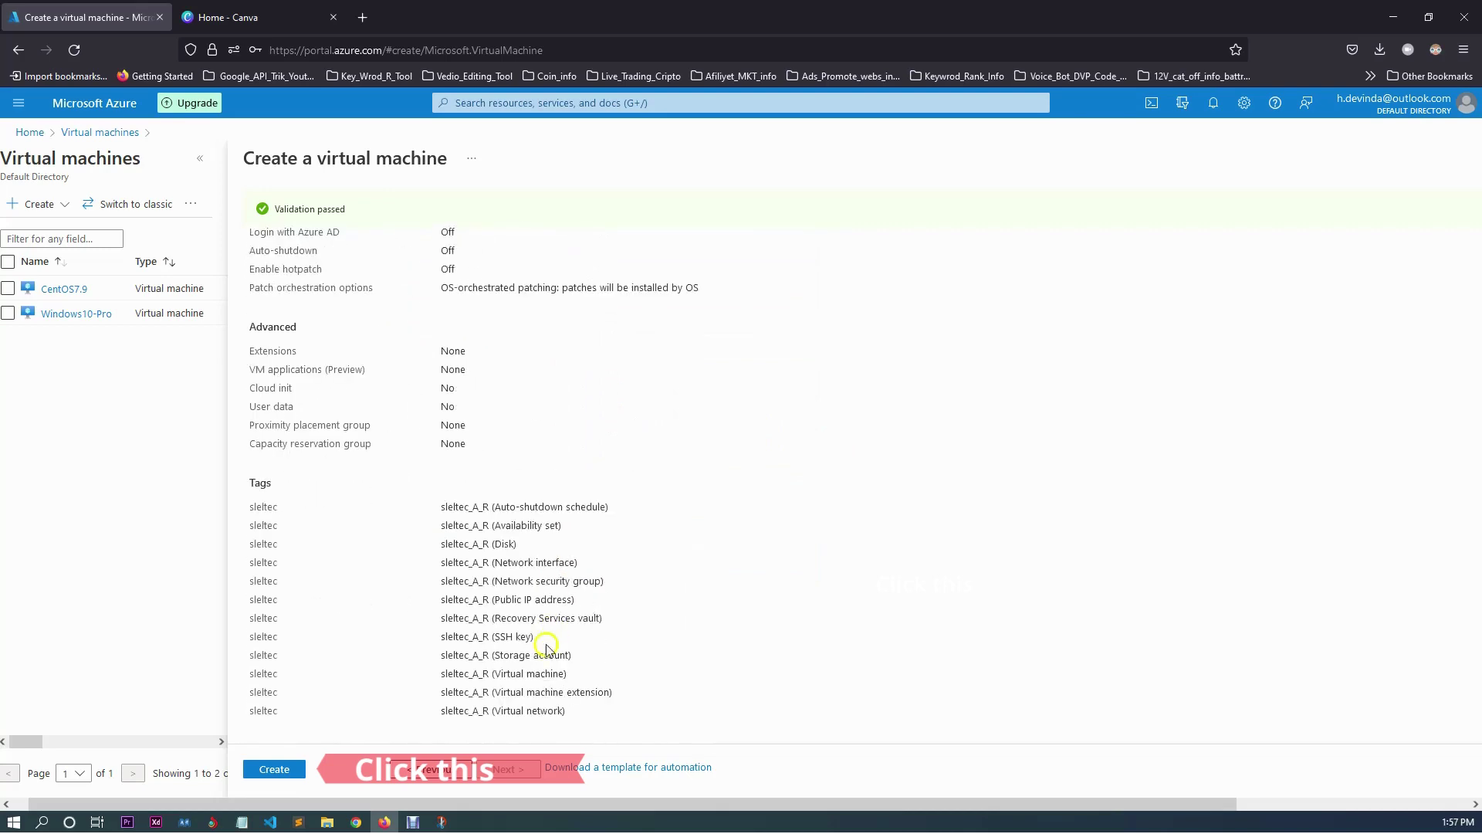
left_click(287, 771)
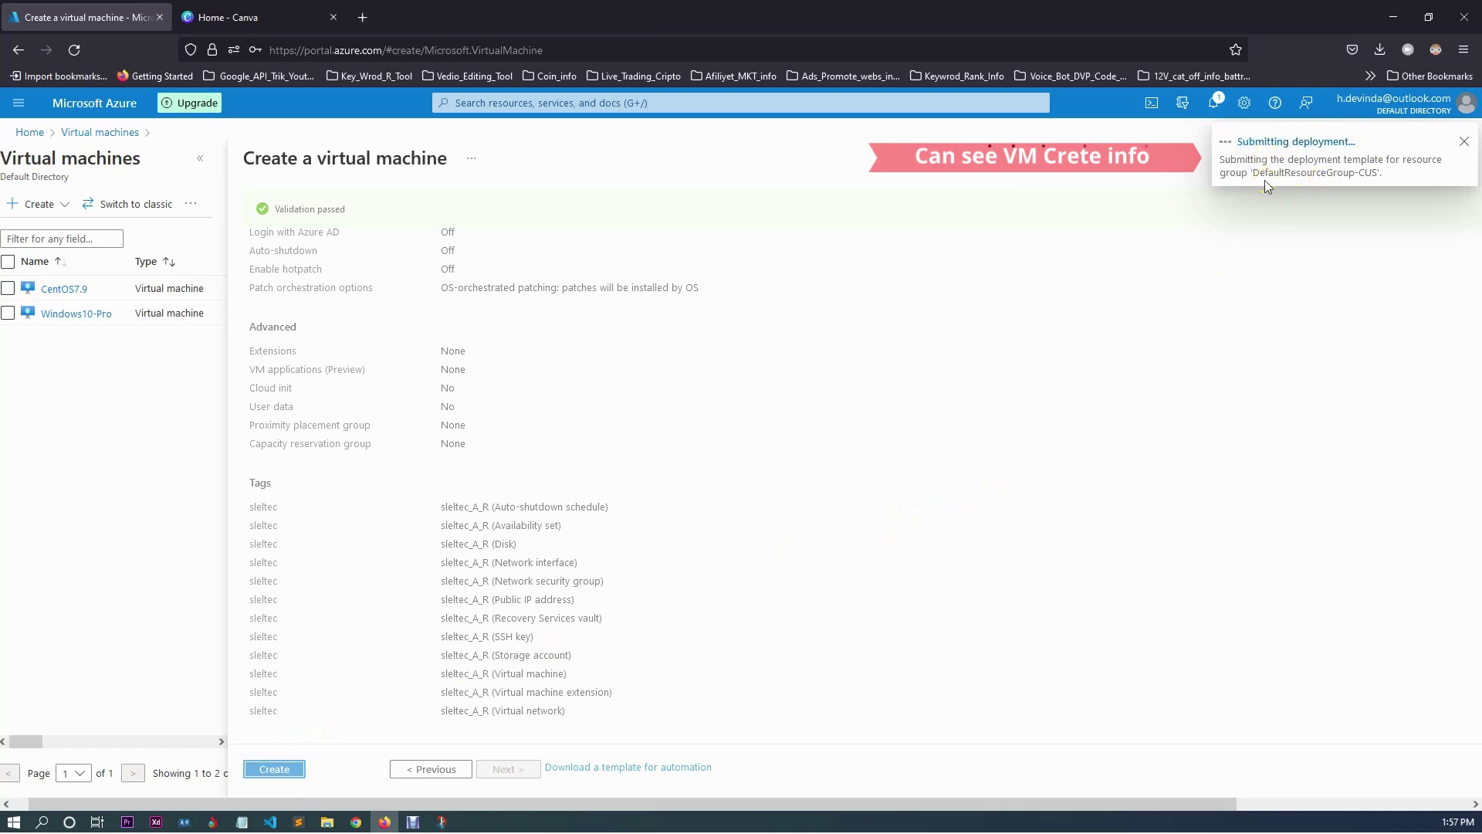
Dismiss the browser's save-login prompt and show the deployment notifications.
left_click(1210, 103)
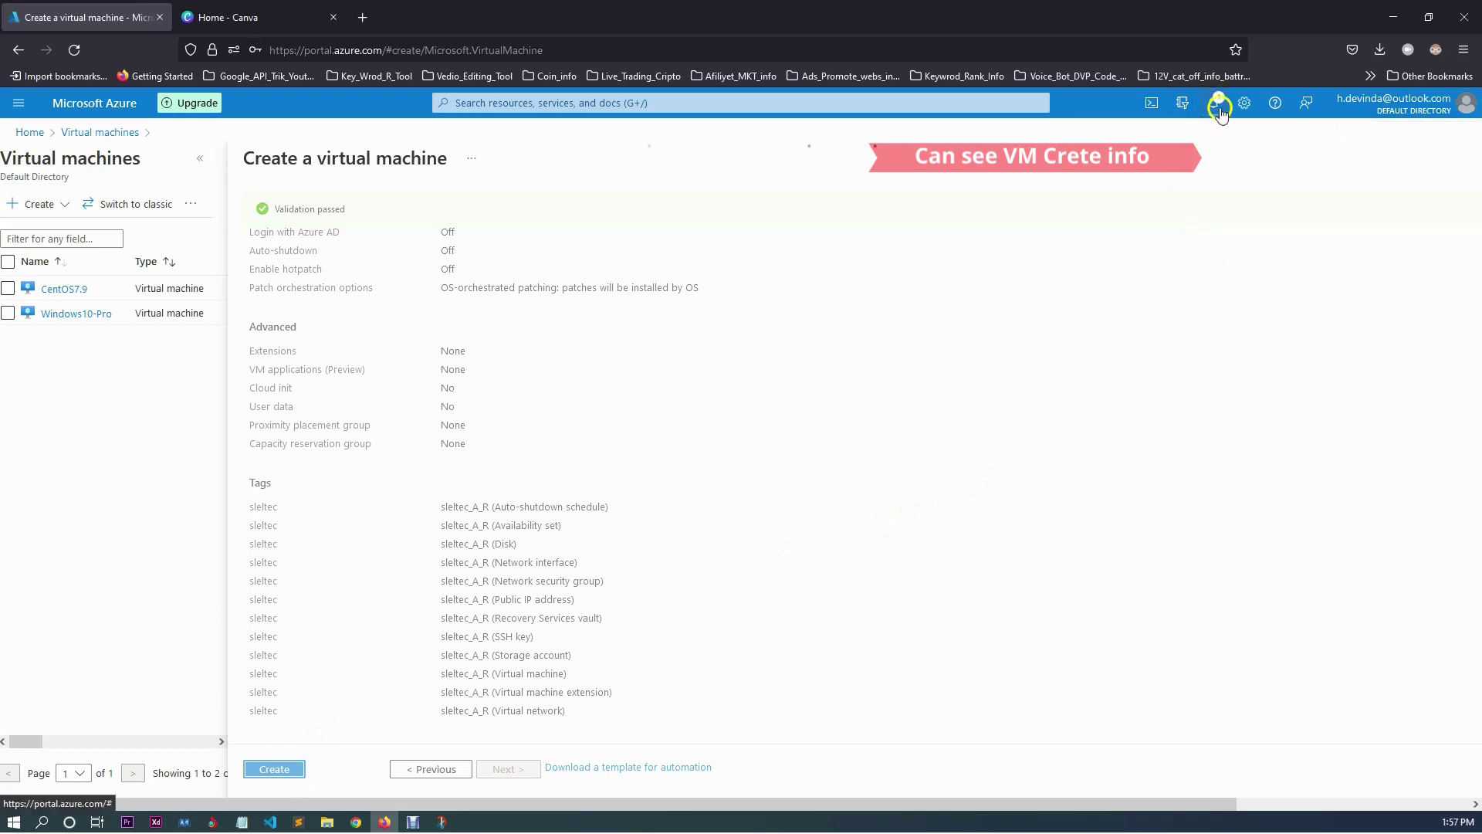
left_click(1214, 109)
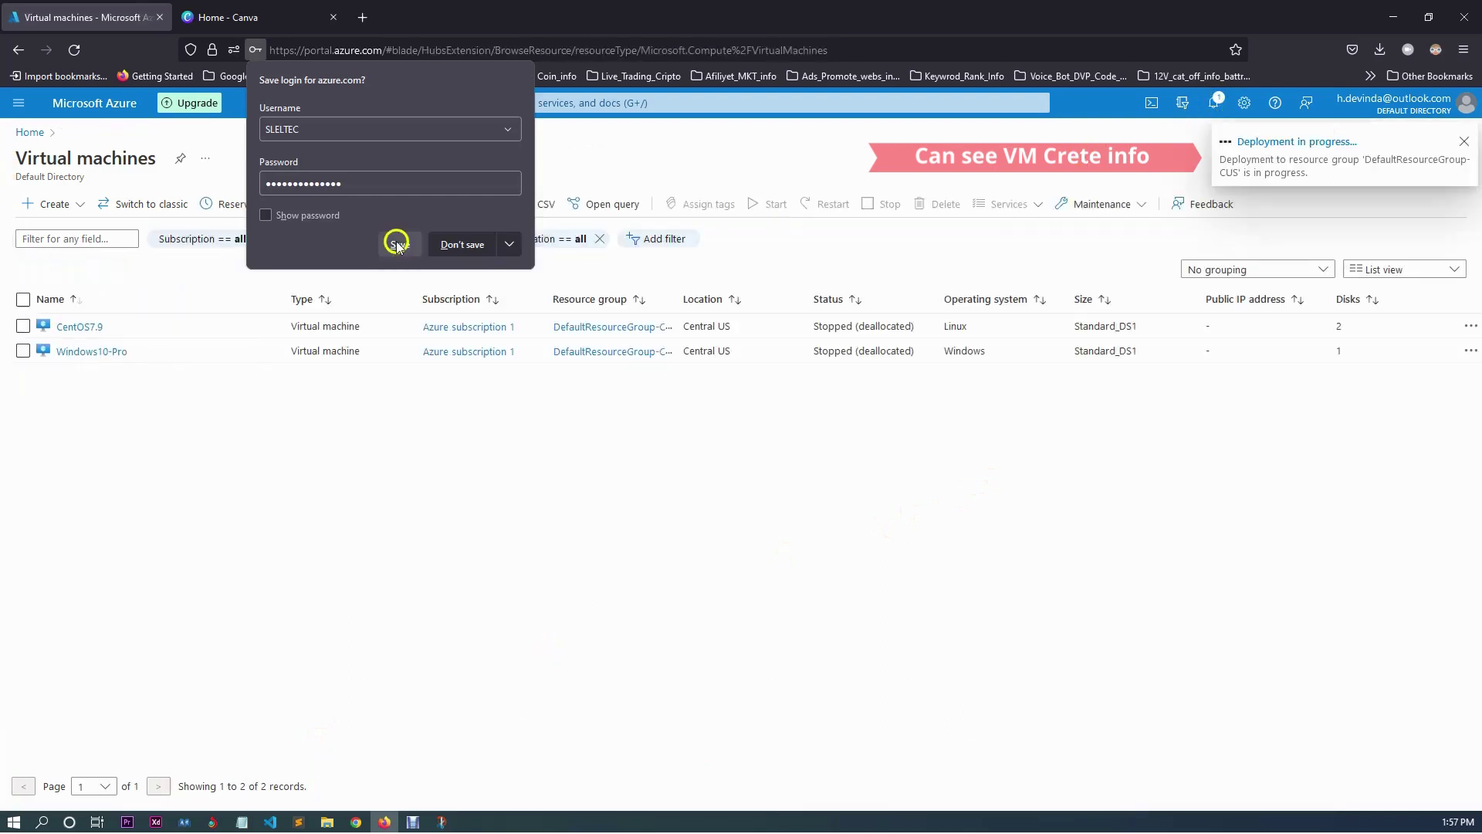
left_click(483, 248)
left_click(1218, 100)
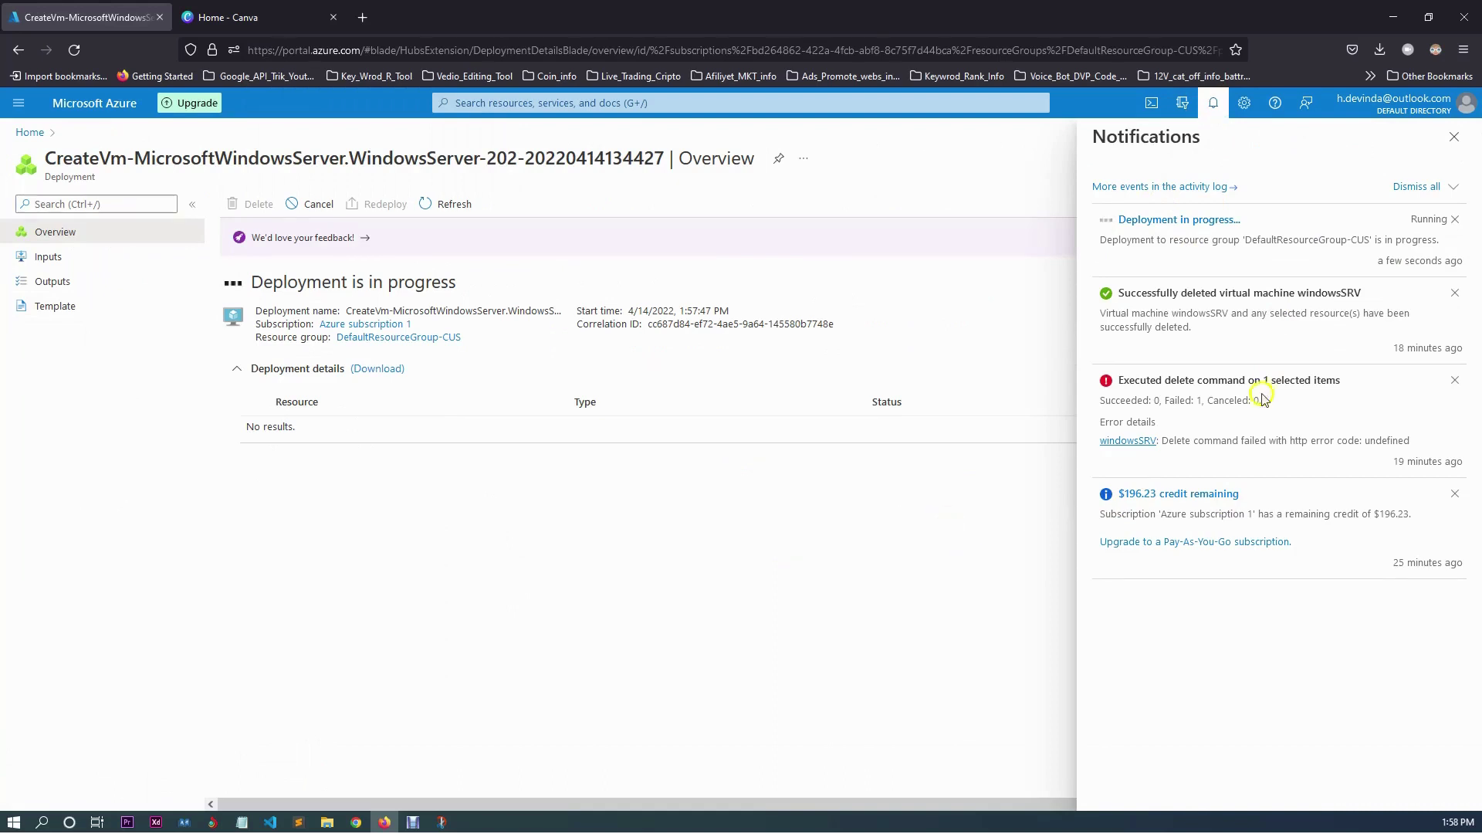
Close the notifications pane and wait until the deployment reports complete.
left_click(1213, 104)
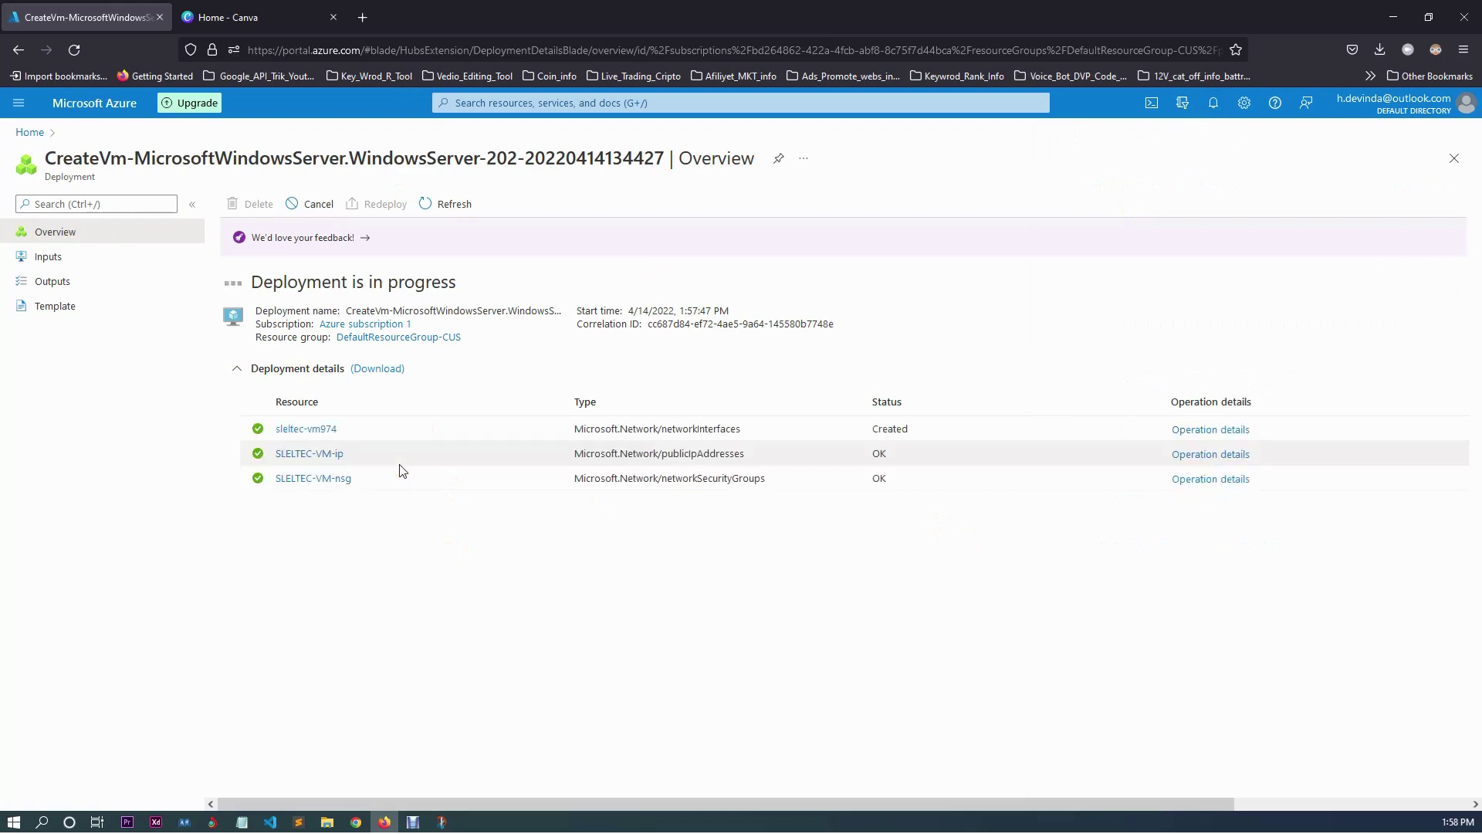
left_click(600, 524)
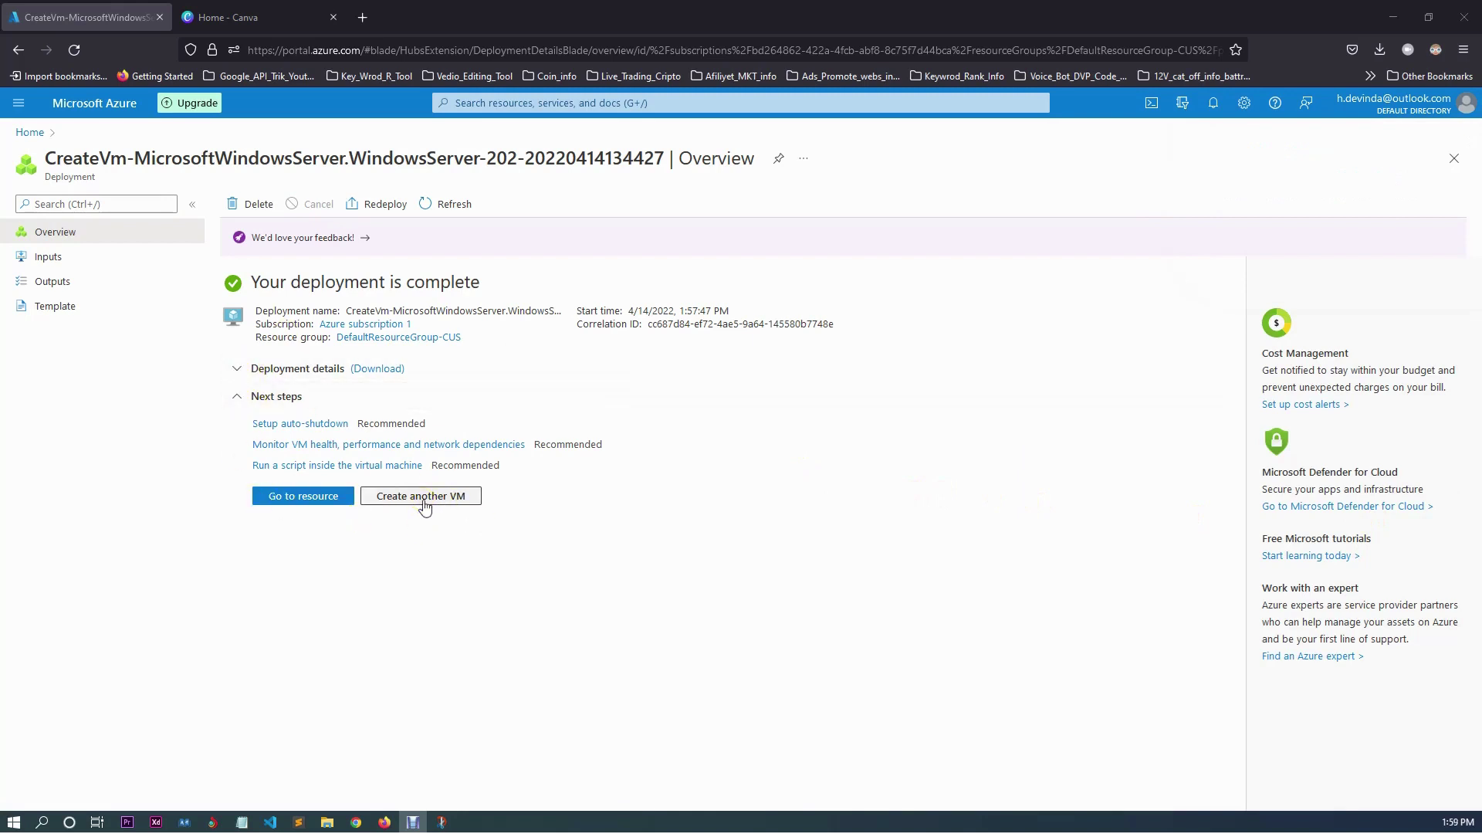
Go from the completed deployment page to the SLELTEC-VM resource overview.
left_click(455, 494)
left_click(275, 381)
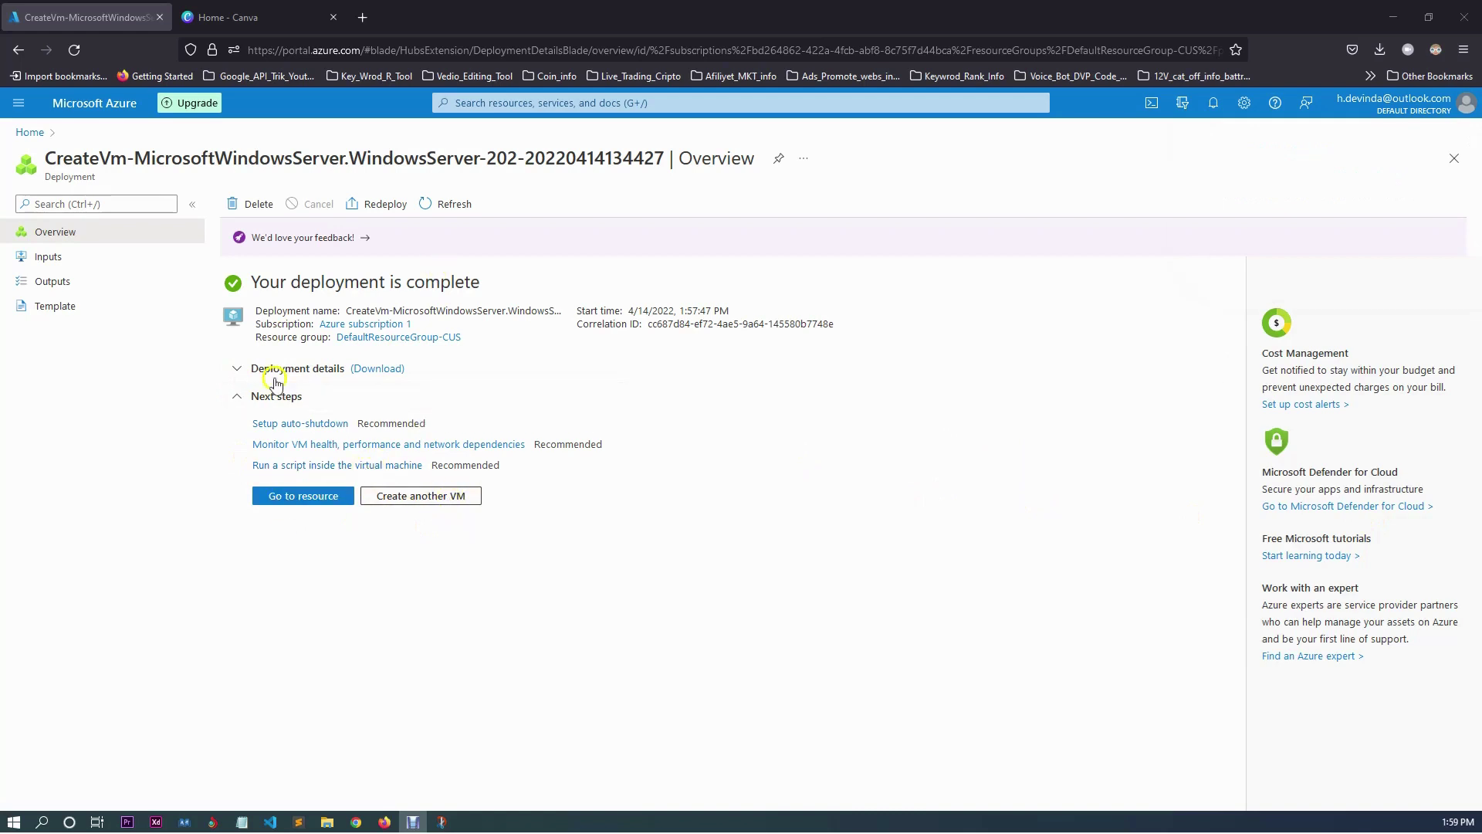
left_click(275, 511)
left_click(336, 498)
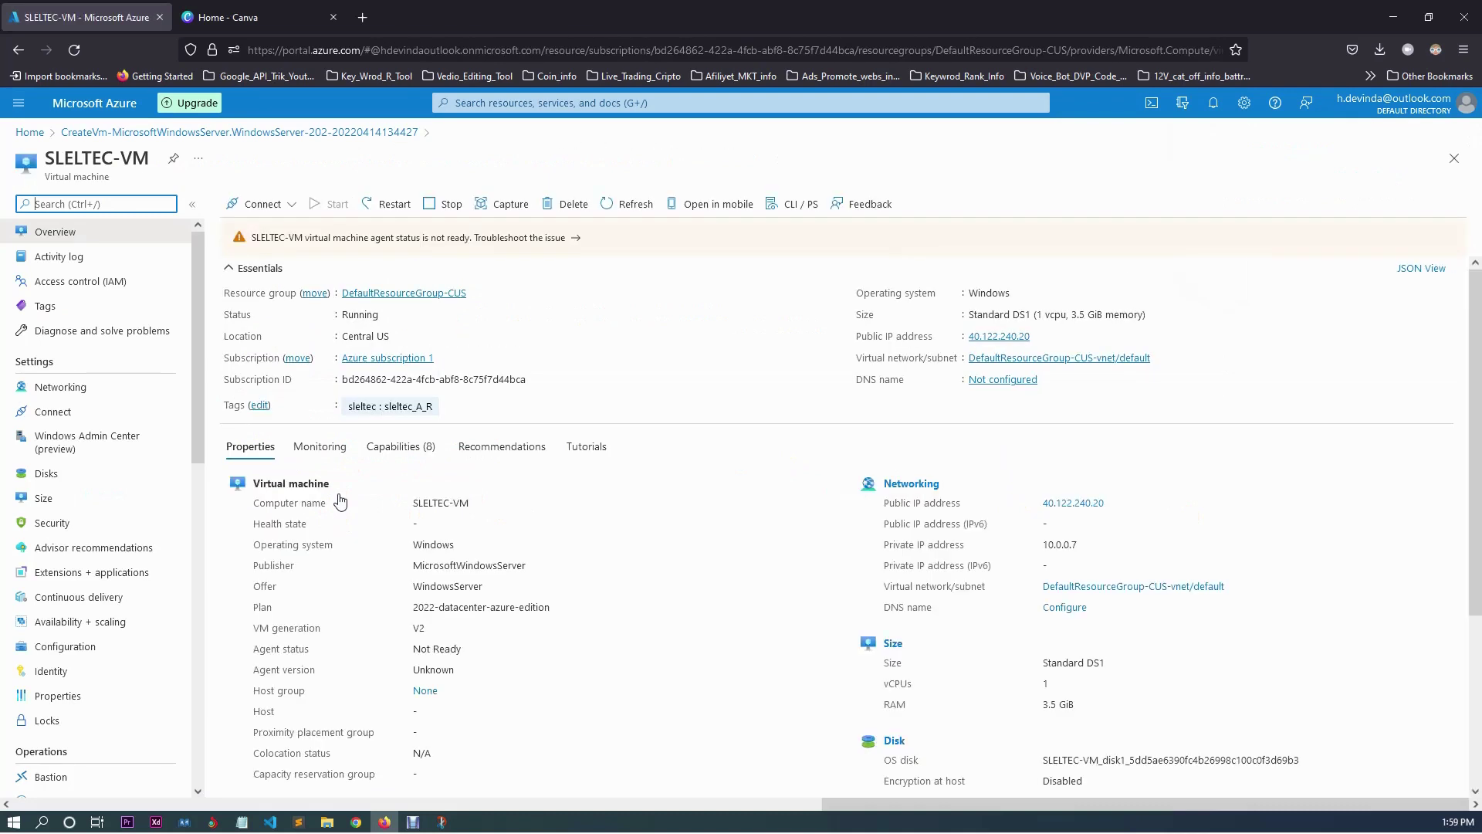
Open SLELTEC-VM's RDP connection page for IP 40.122.240.20 on port 3389.
left_click(394, 207)
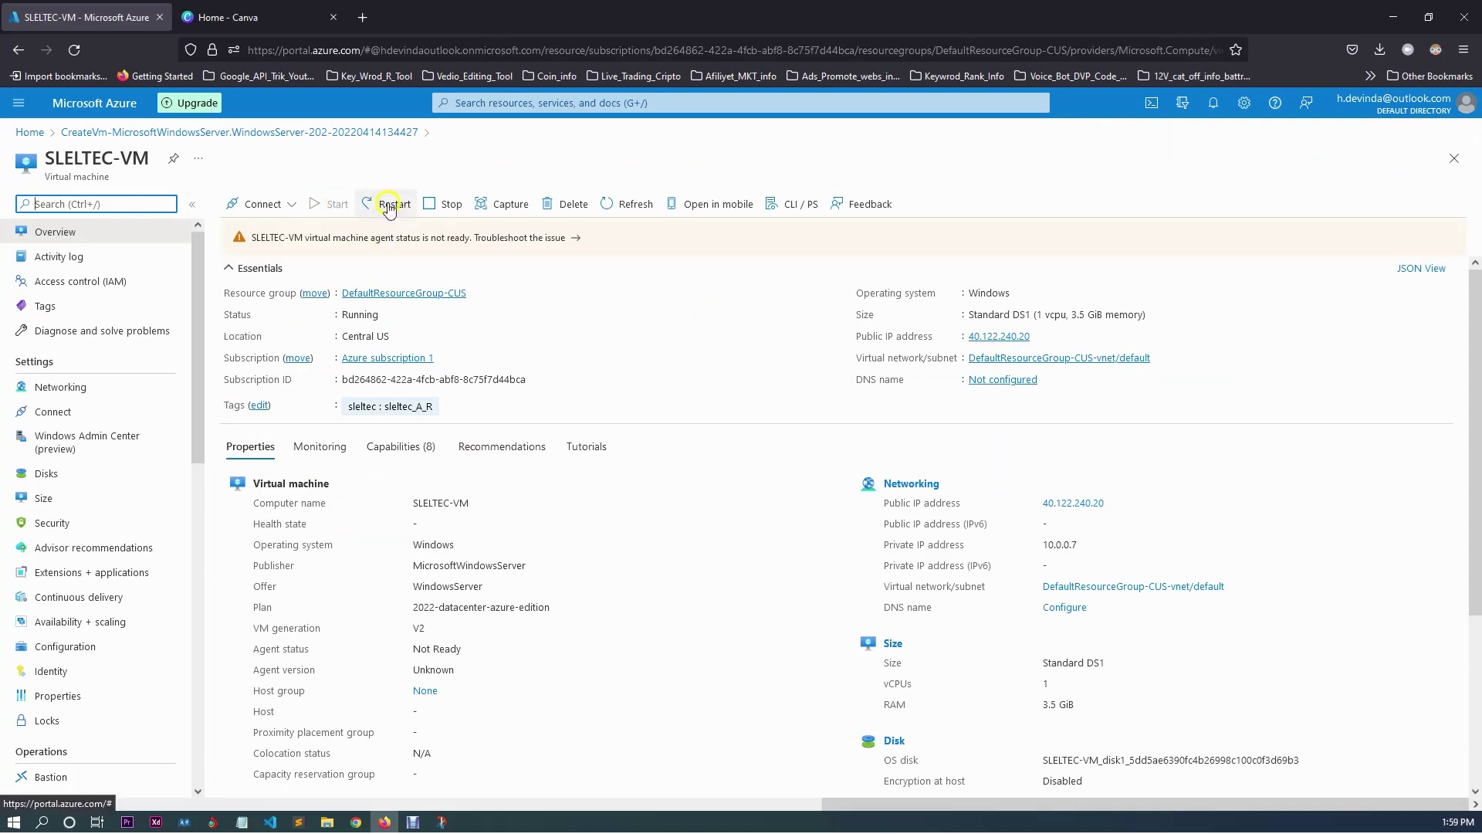
left_click(379, 196)
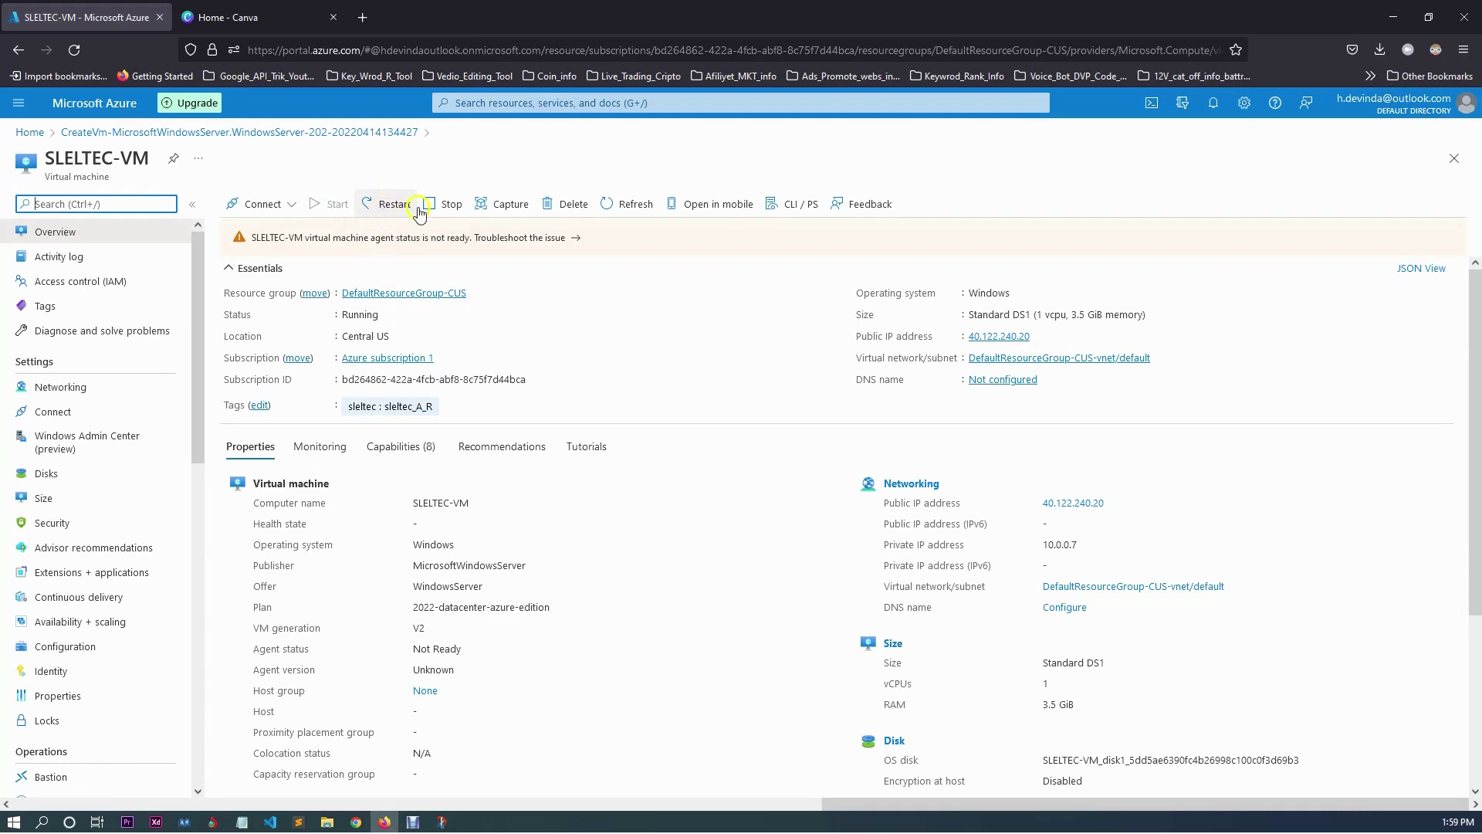
left_click(376, 191)
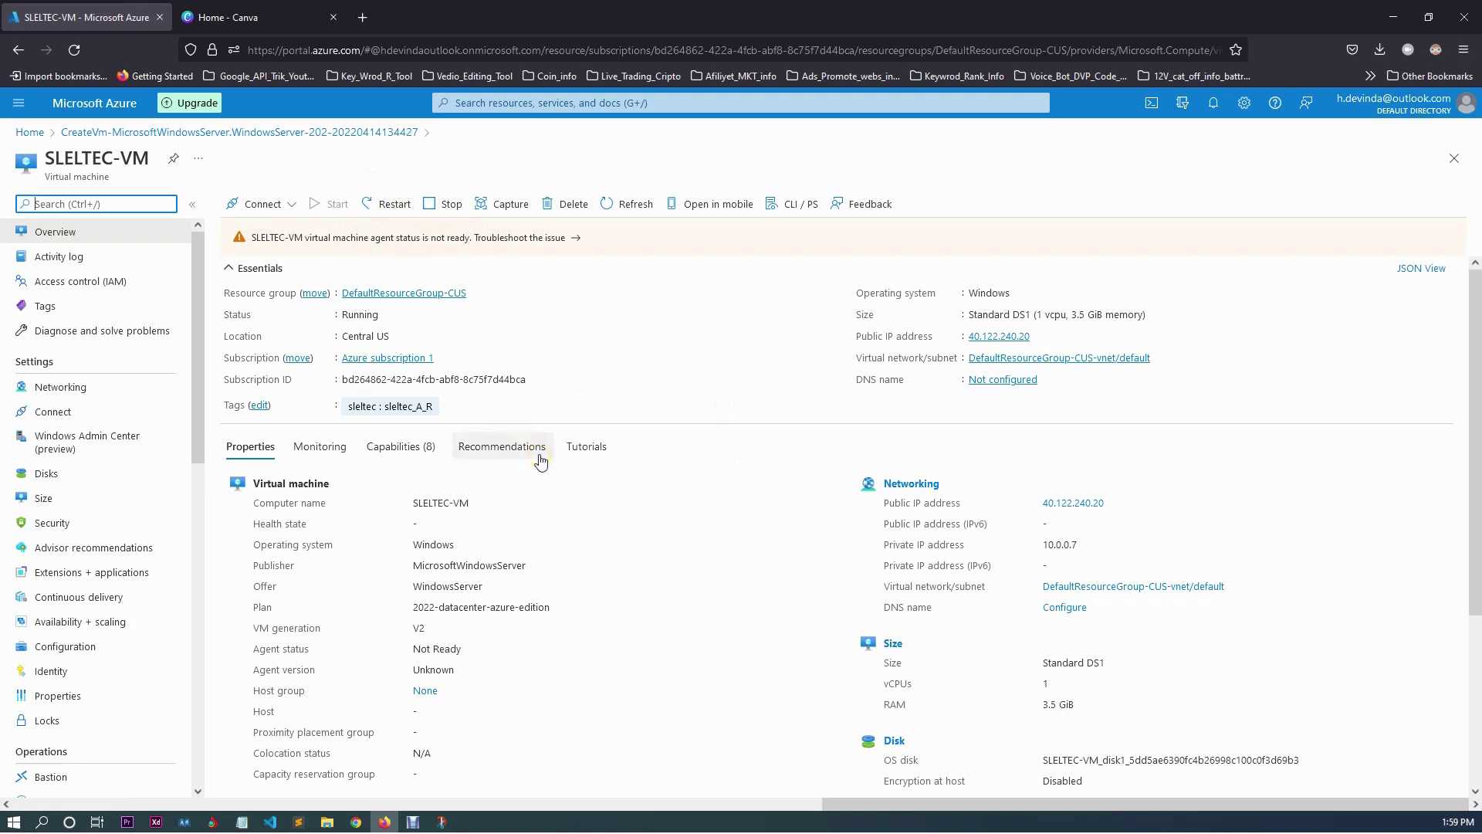
left_click(359, 316)
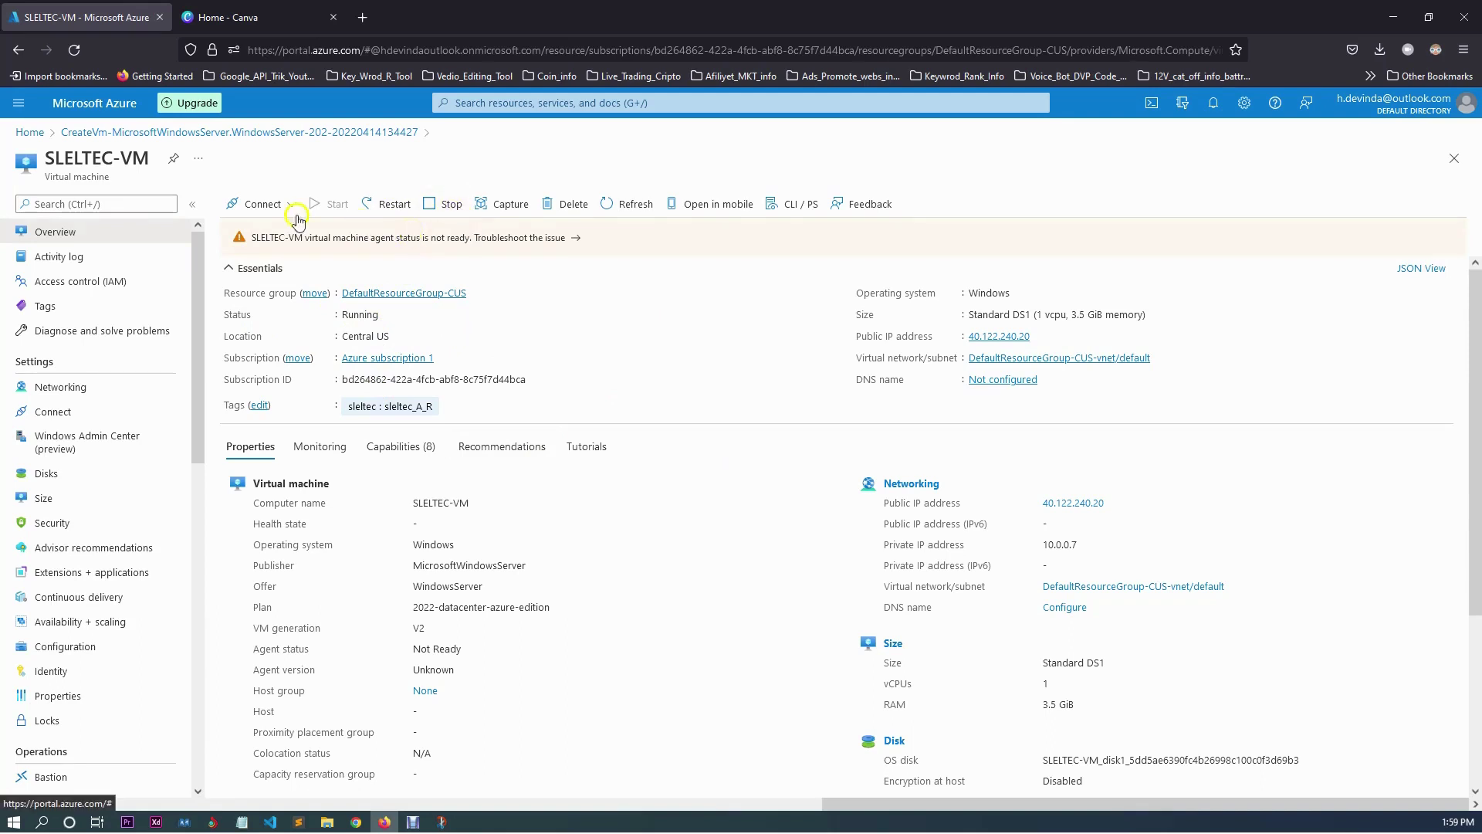
left_click(514, 202)
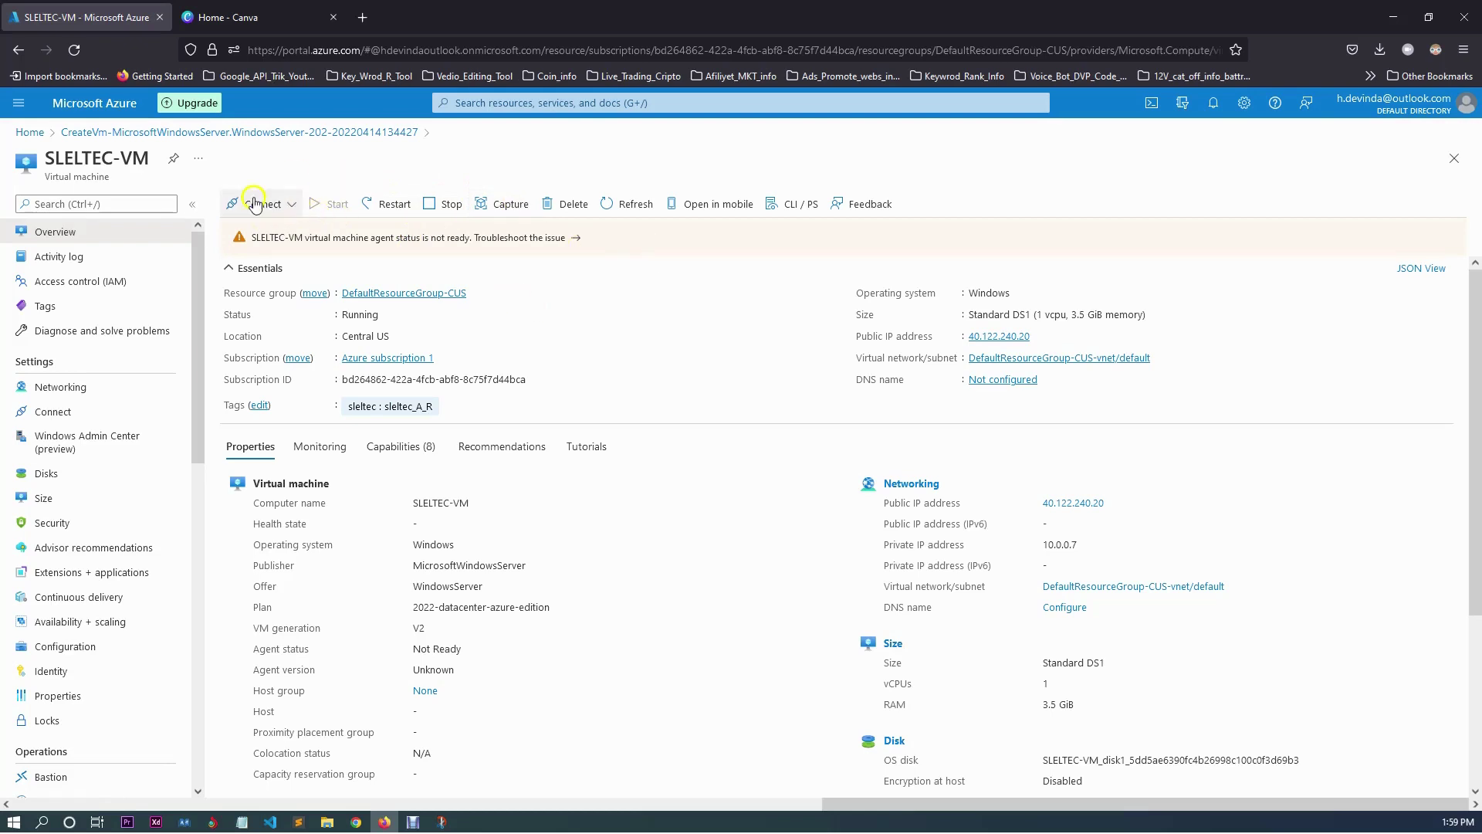
left_click(294, 205)
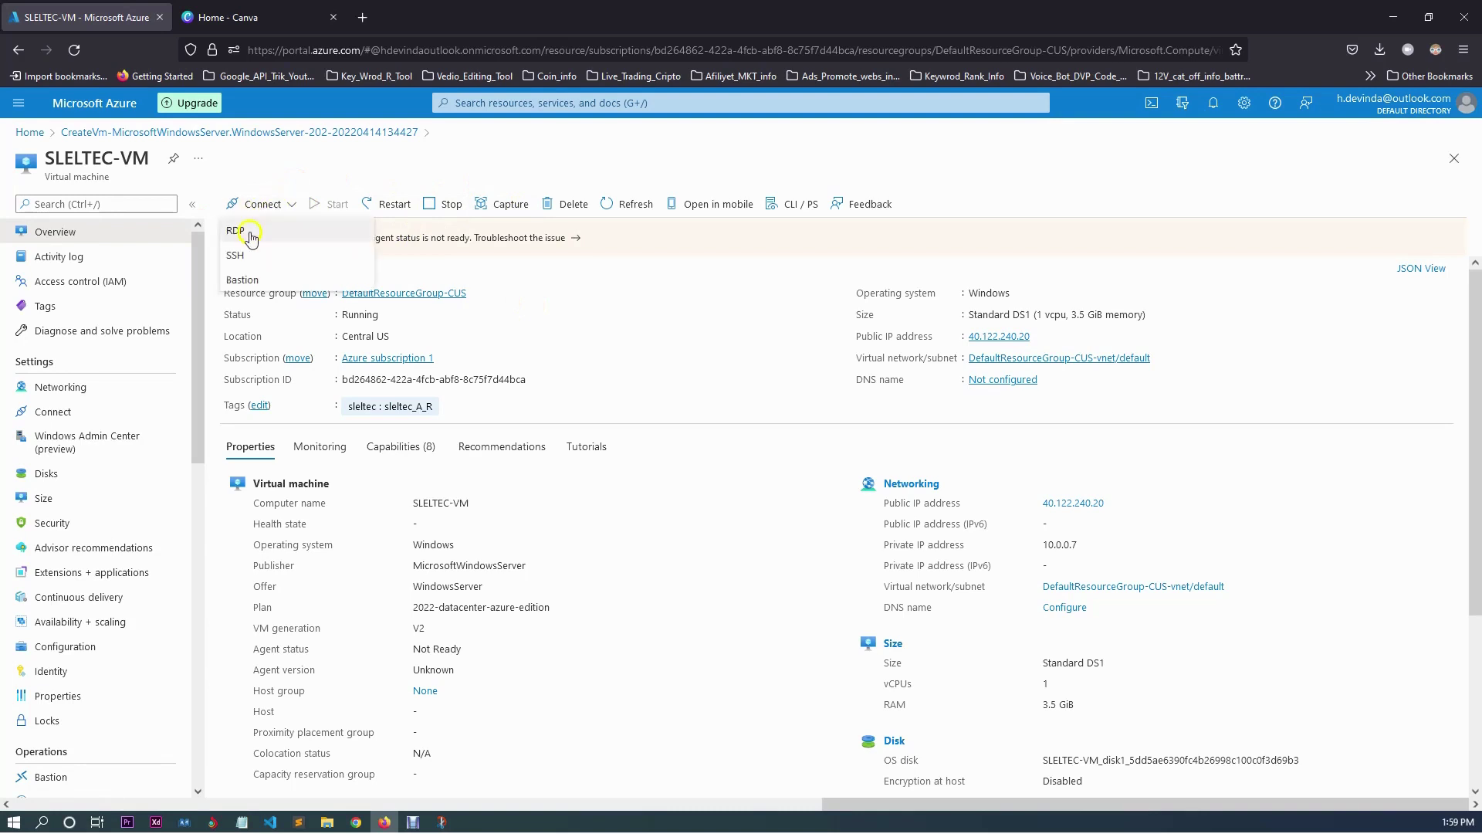
left_click(220, 261)
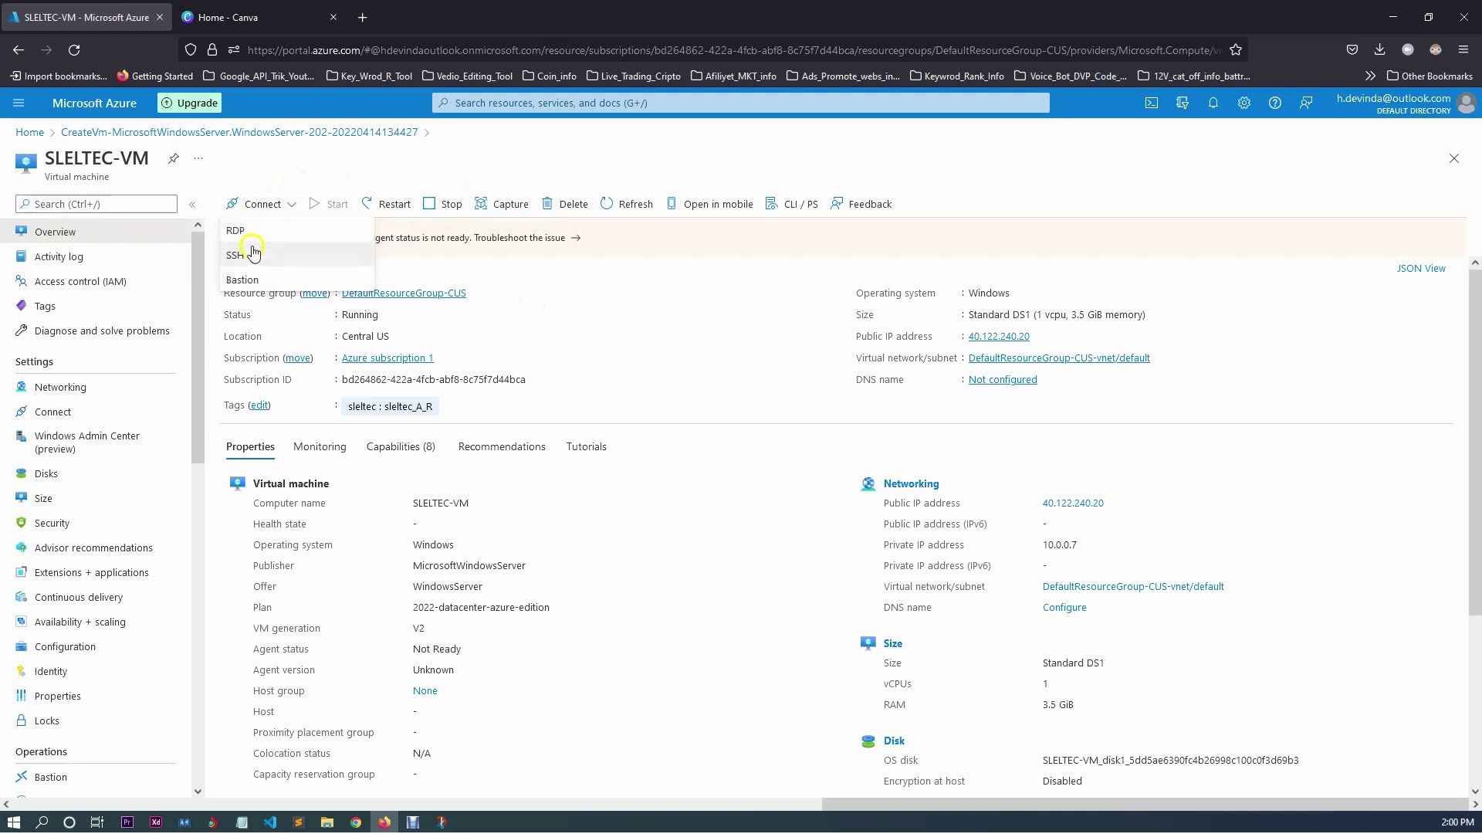
left_click(271, 233)
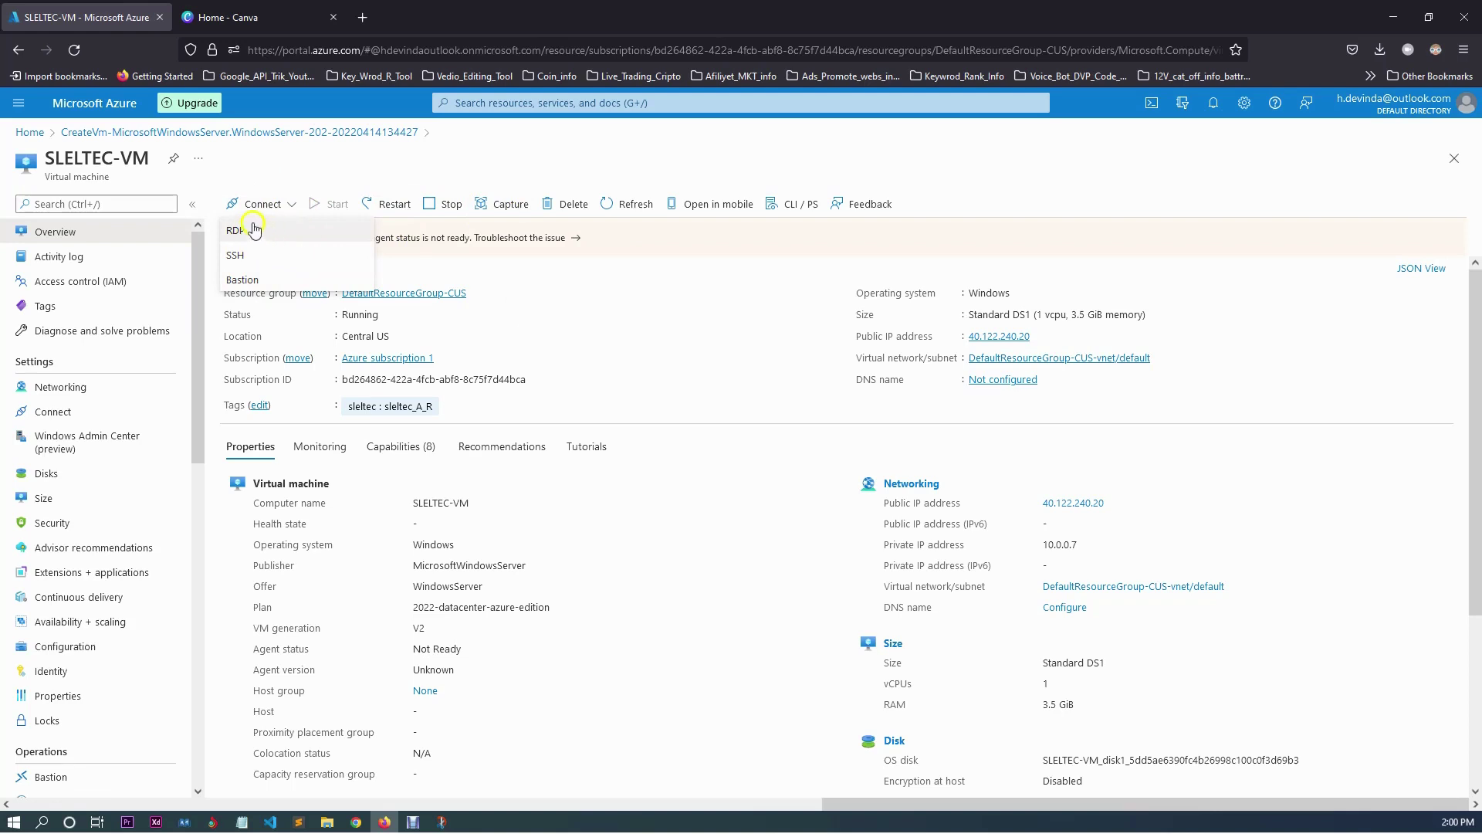
left_click(276, 231)
left_click(281, 241)
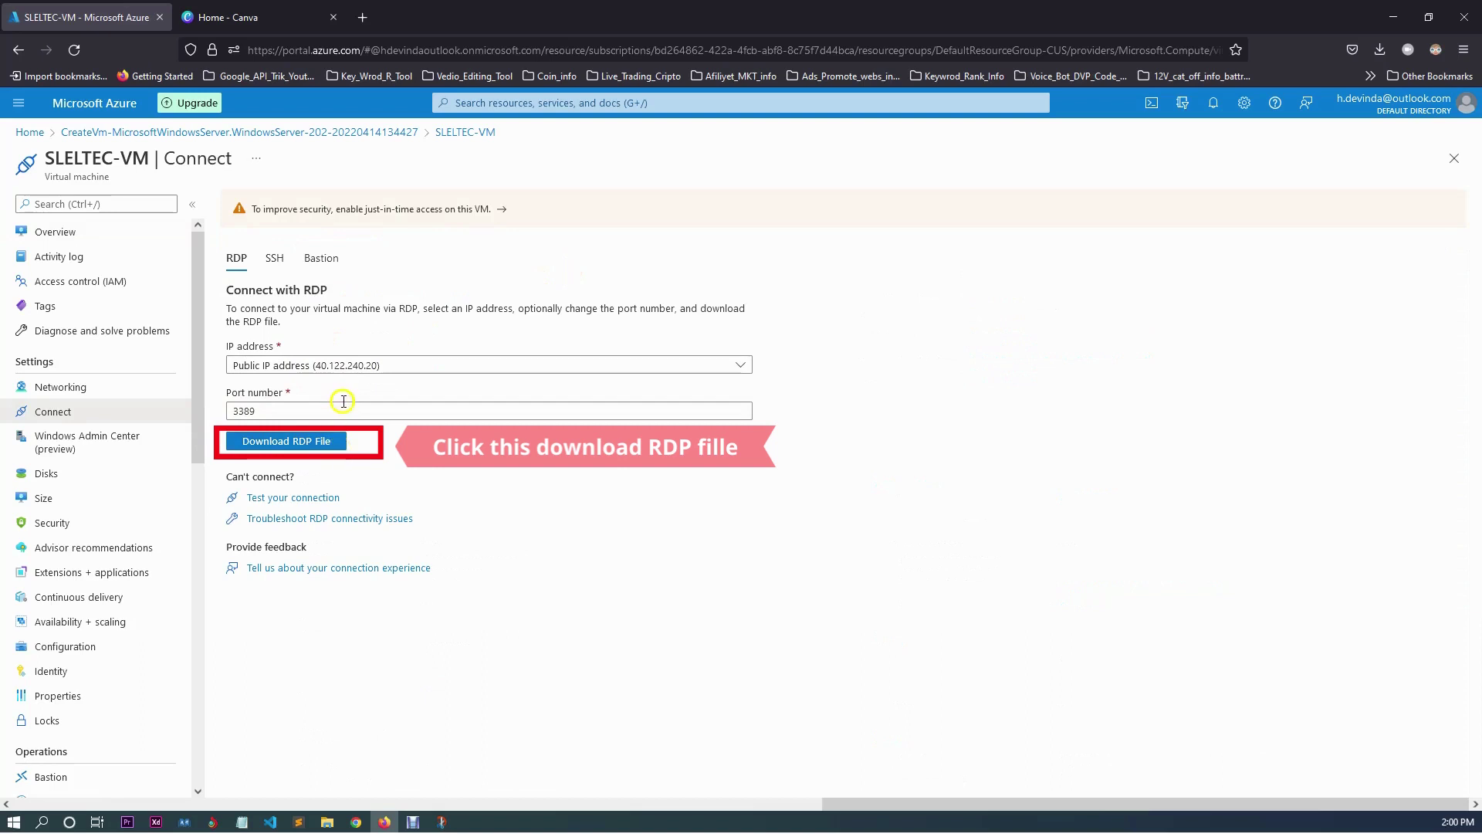
Download and launch the RDP file, connect to 40.122.240.20, and choose a different account.
left_click(338, 445)
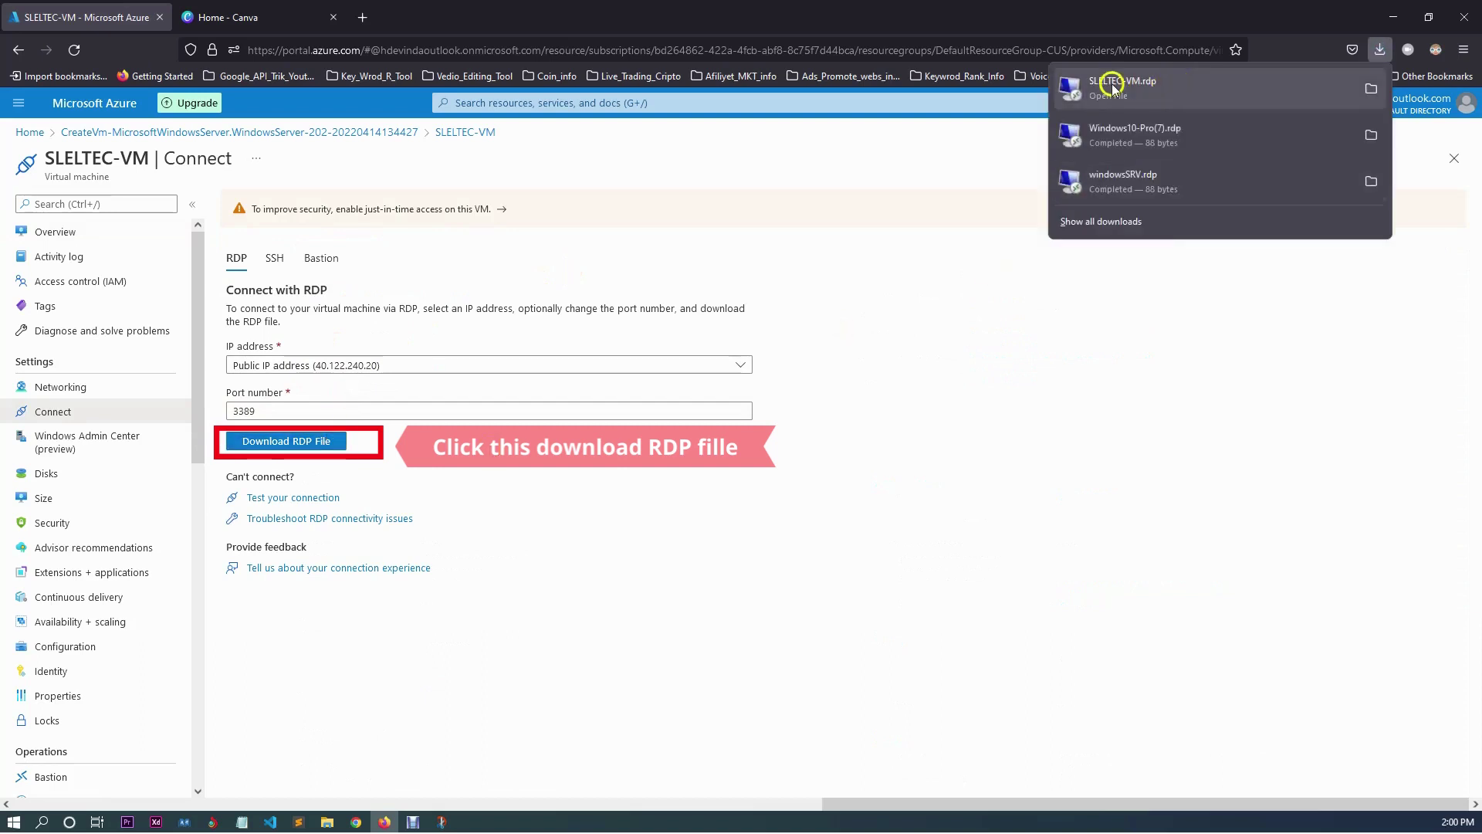
left_click(1187, 90)
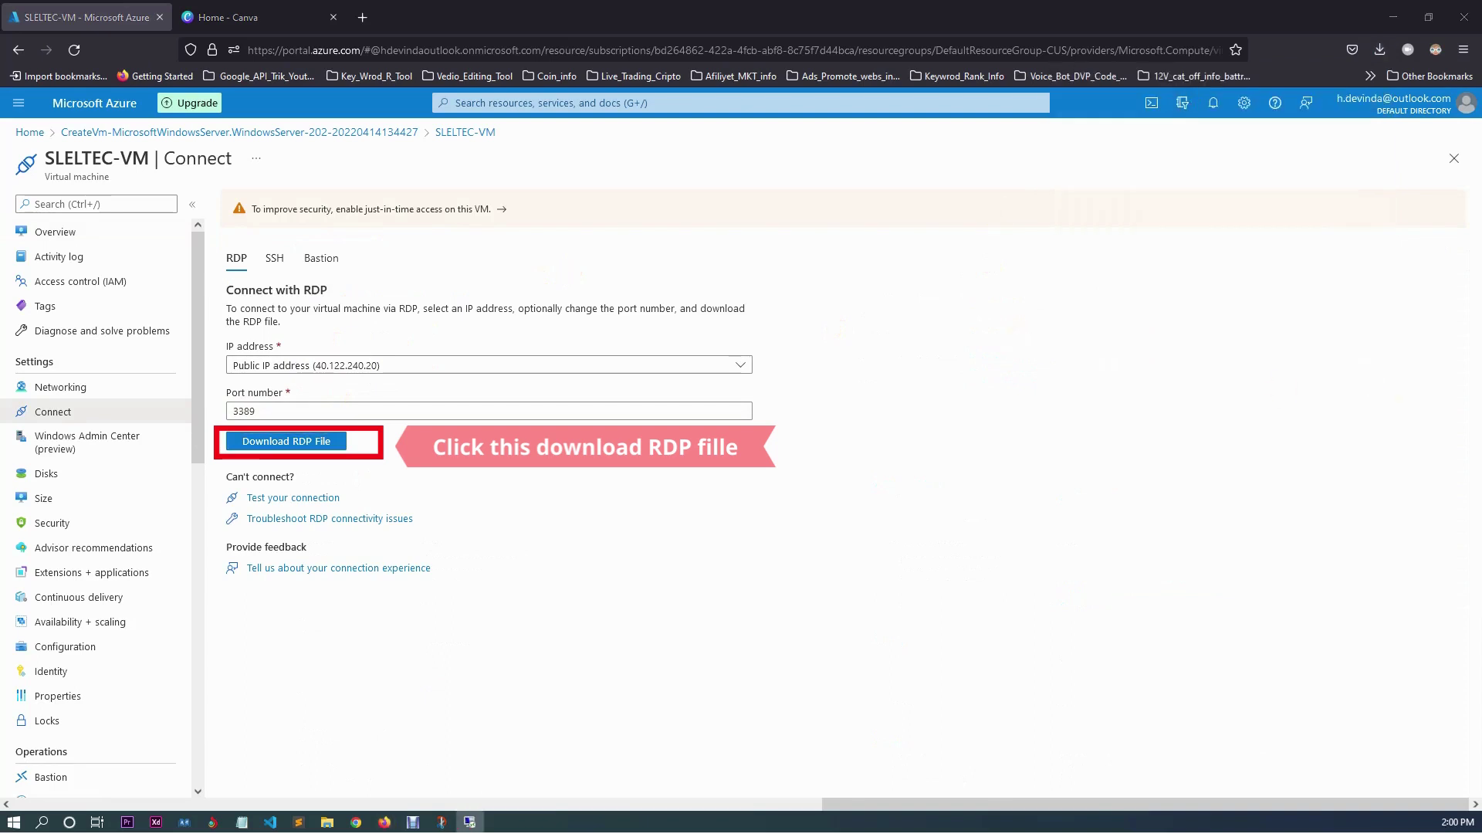
left_click_drag(1419, 395, 769, 423)
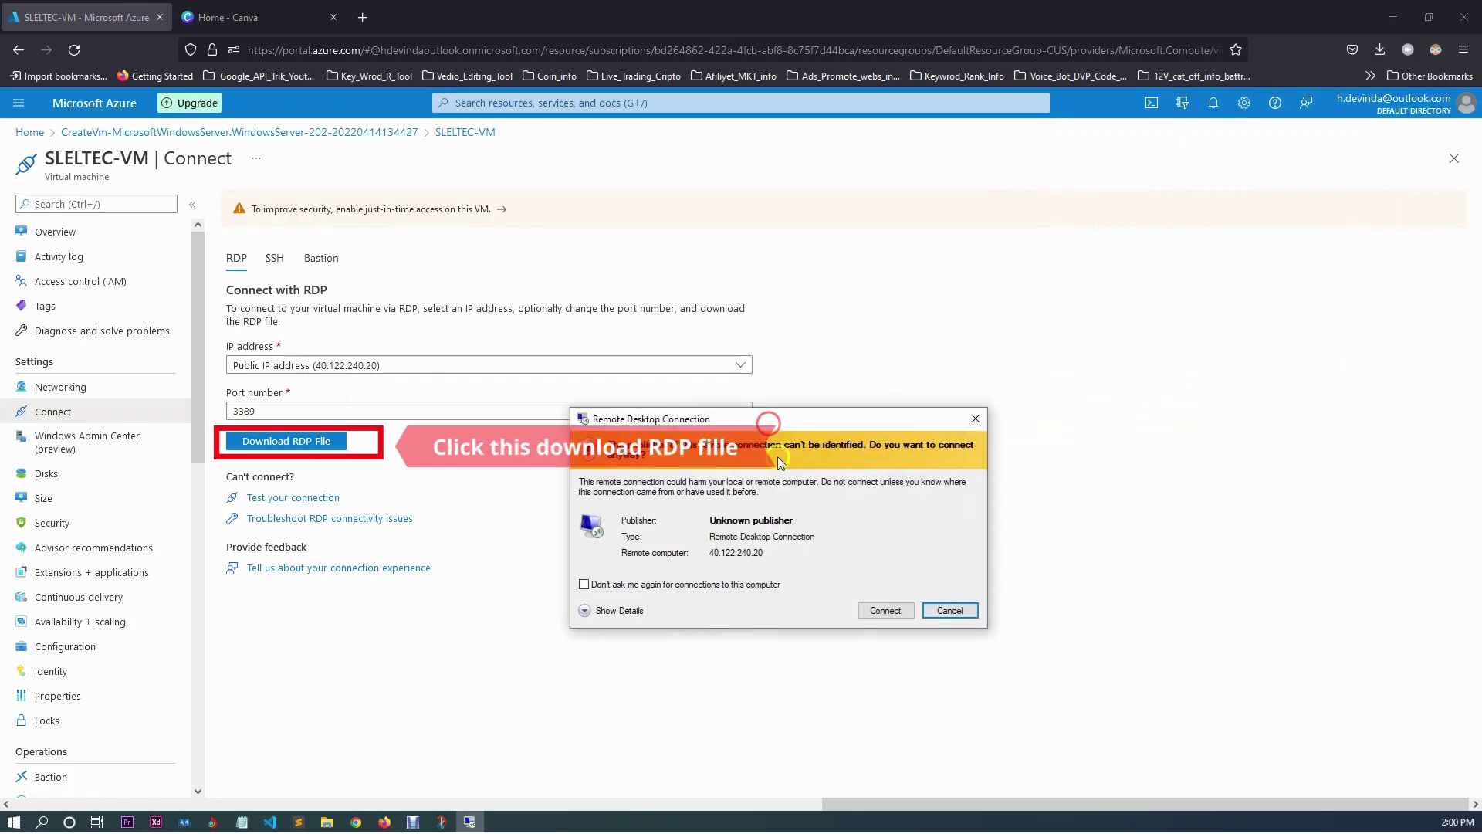
left_click(887, 616)
left_click(887, 612)
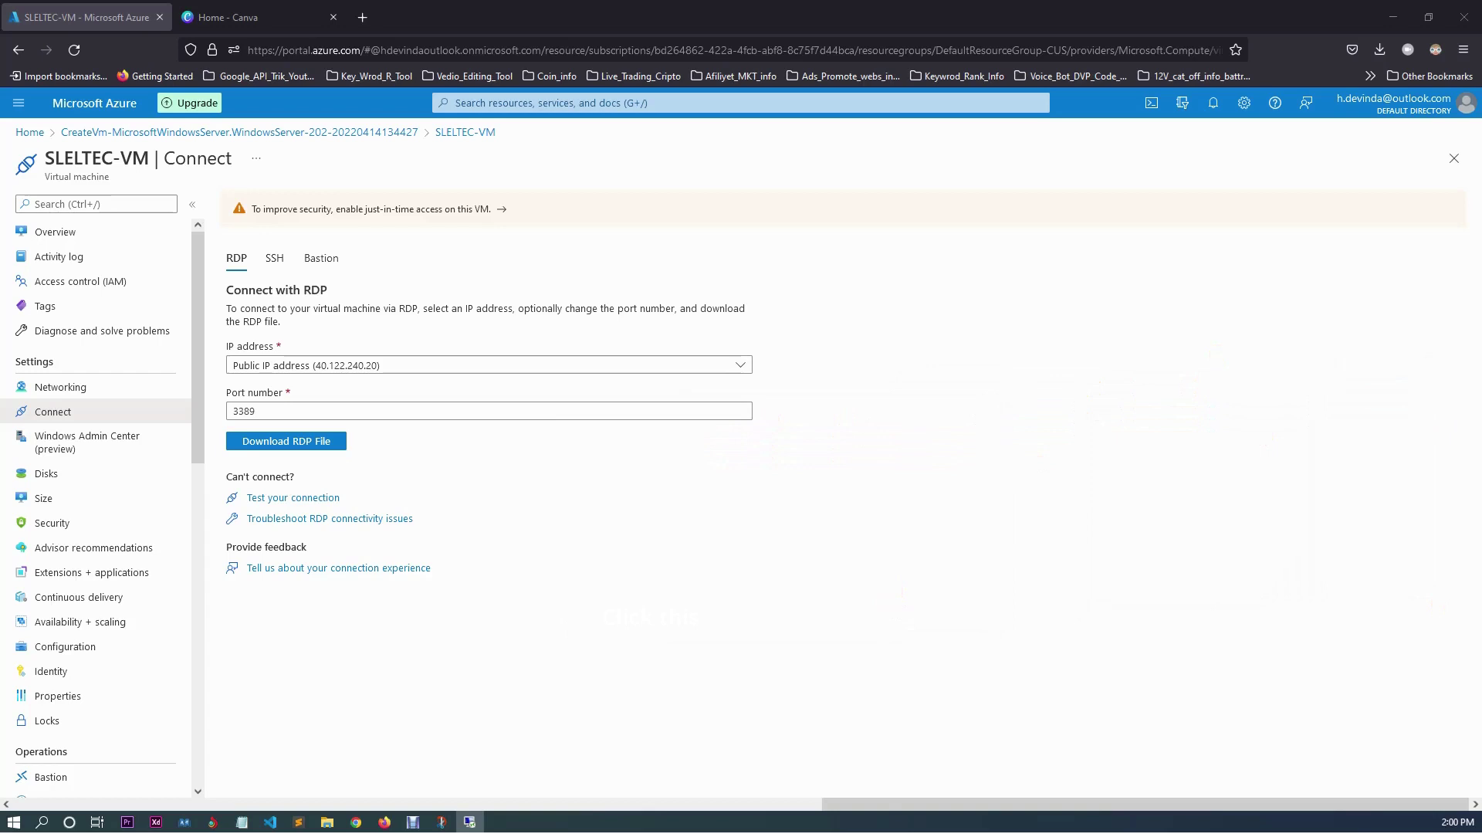
left_click(1117, 578)
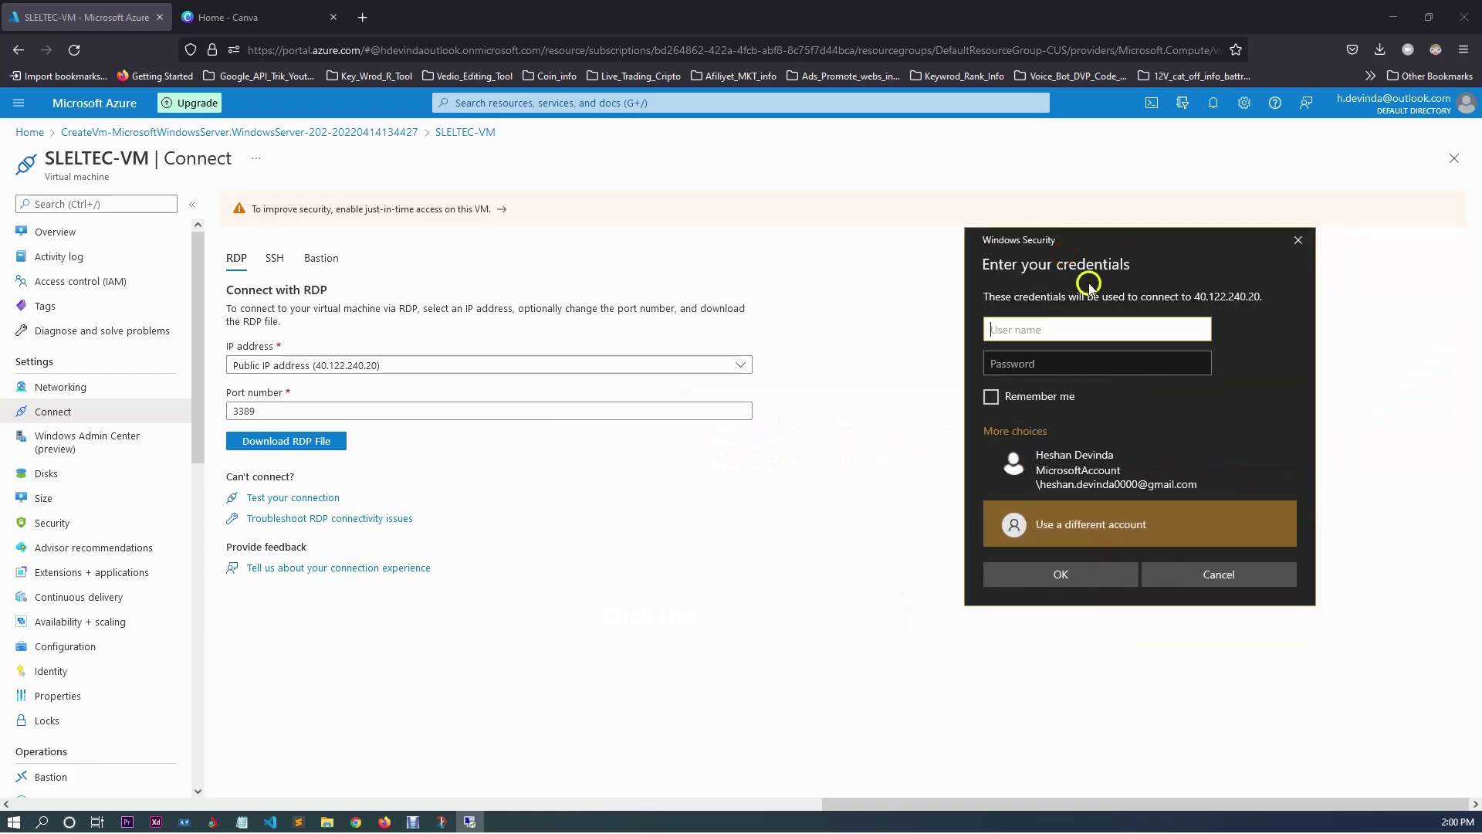
Enter the VM administrator's user name and password in the credentials prompt.
left_click_drag(1125, 255, 672, 354)
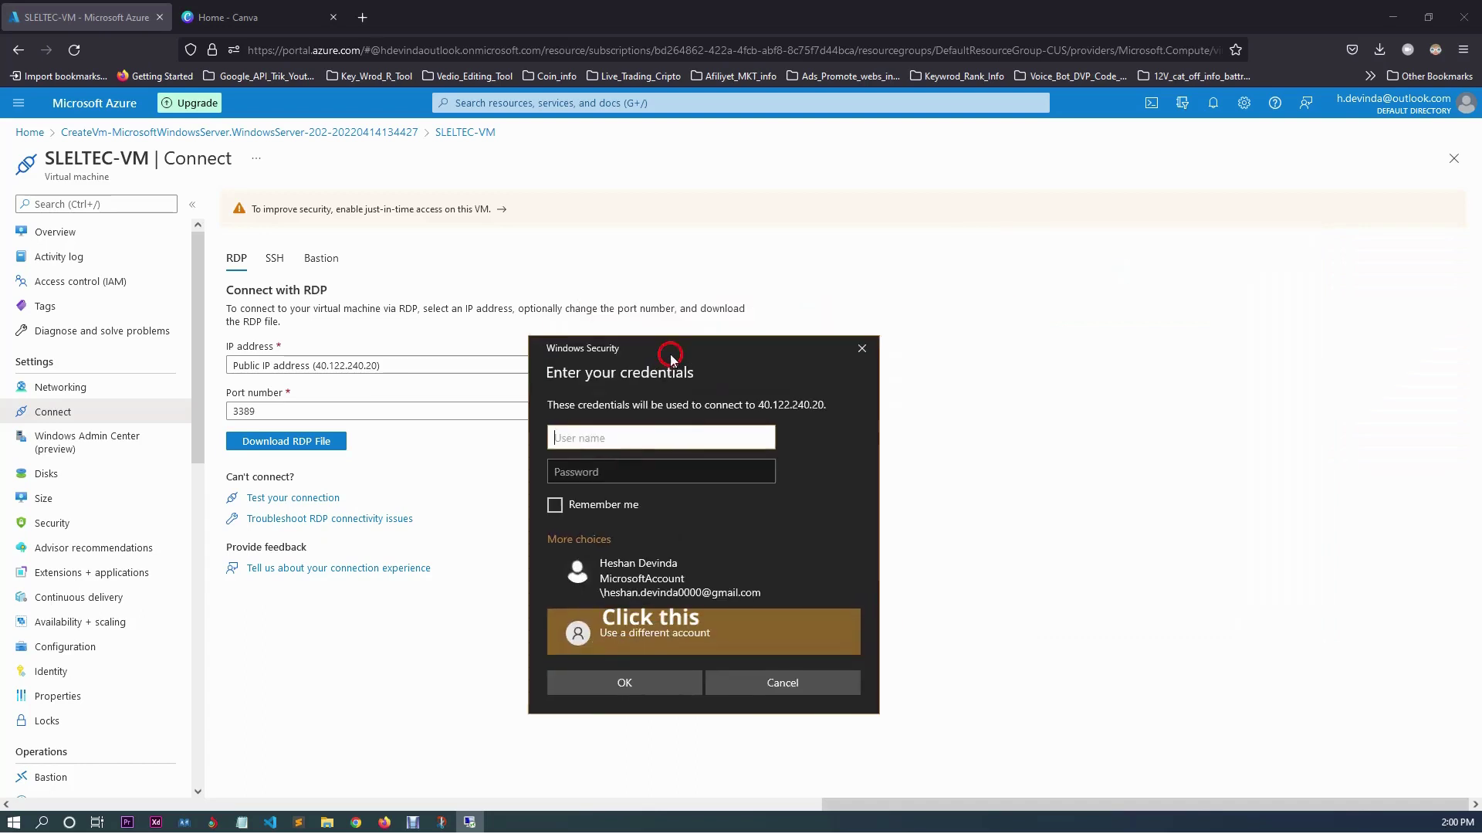
left_click(603, 441)
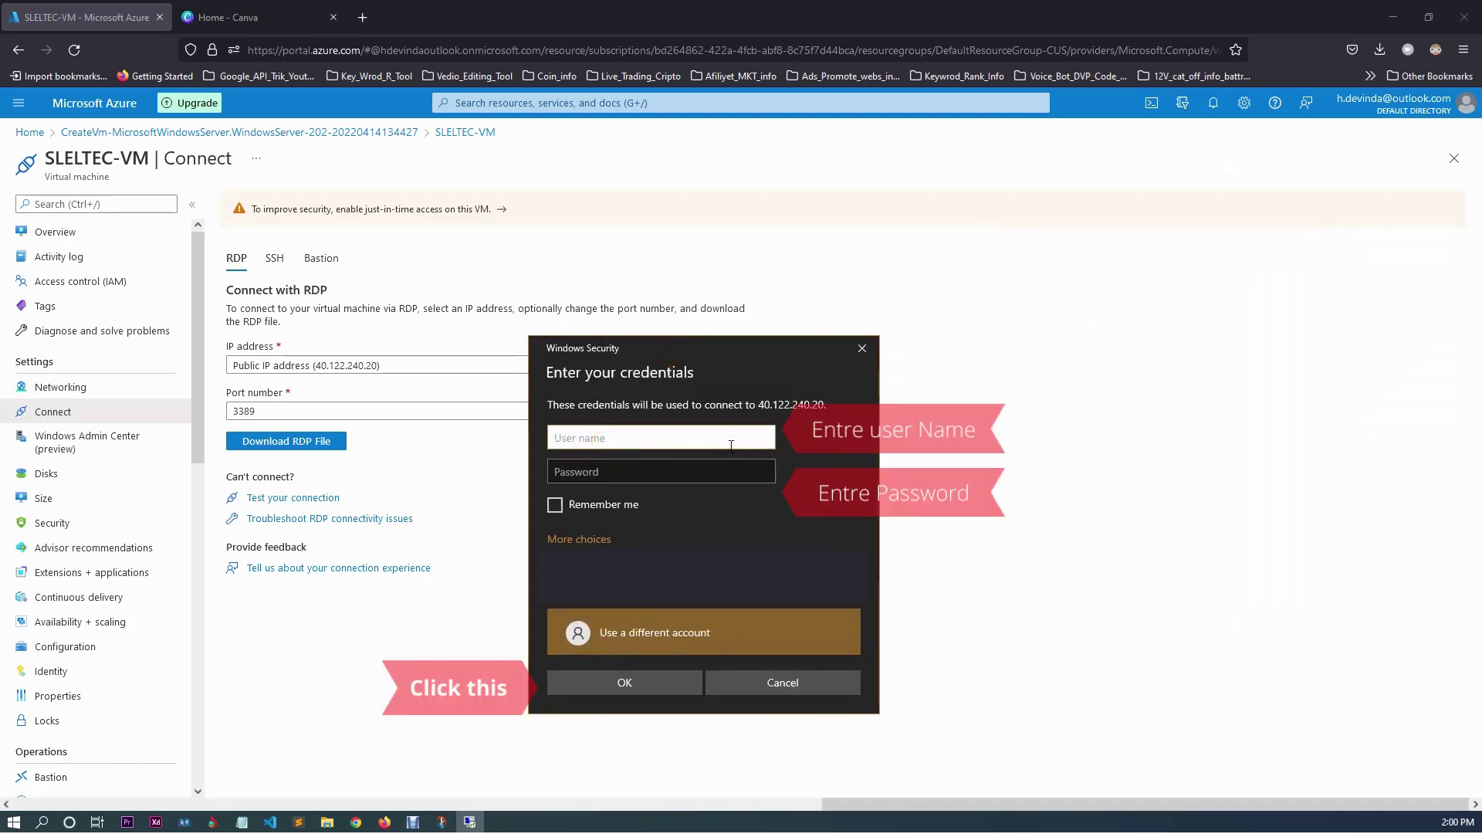
type("SL")
left_click(730, 445)
double_click(605, 437)
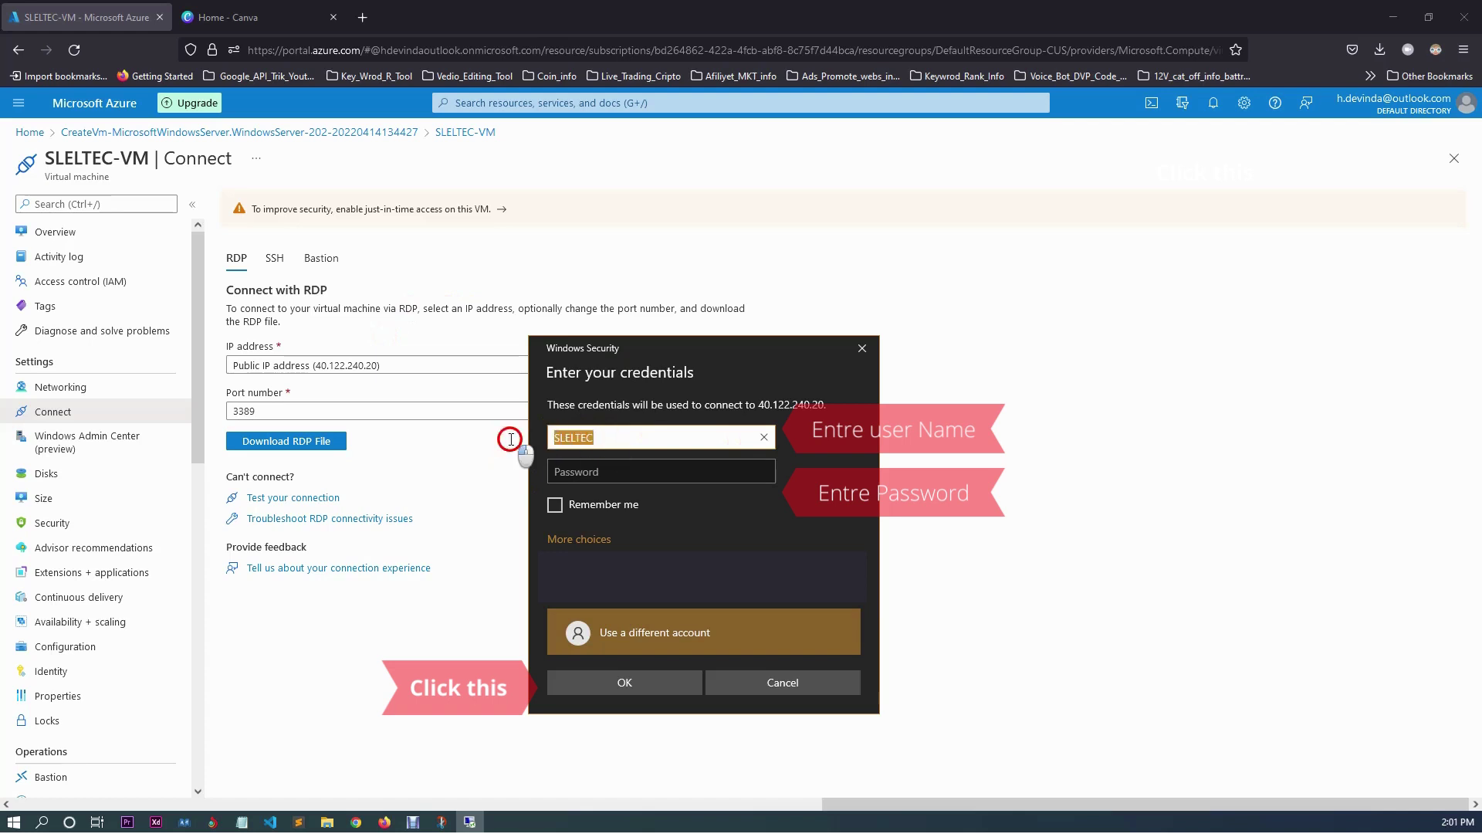
left_click(564, 469)
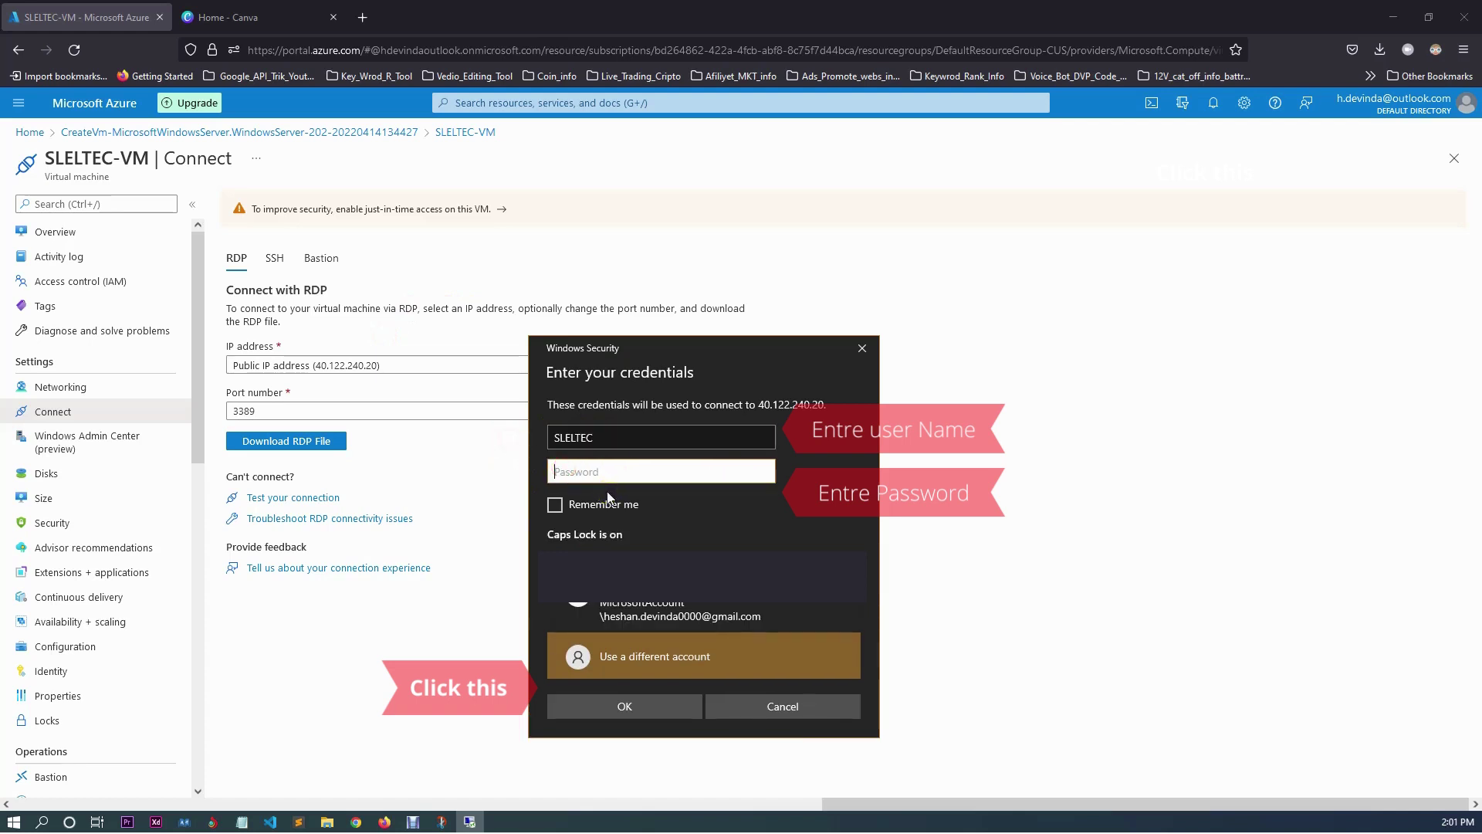
left_click(639, 435)
key("Caps_Lock")
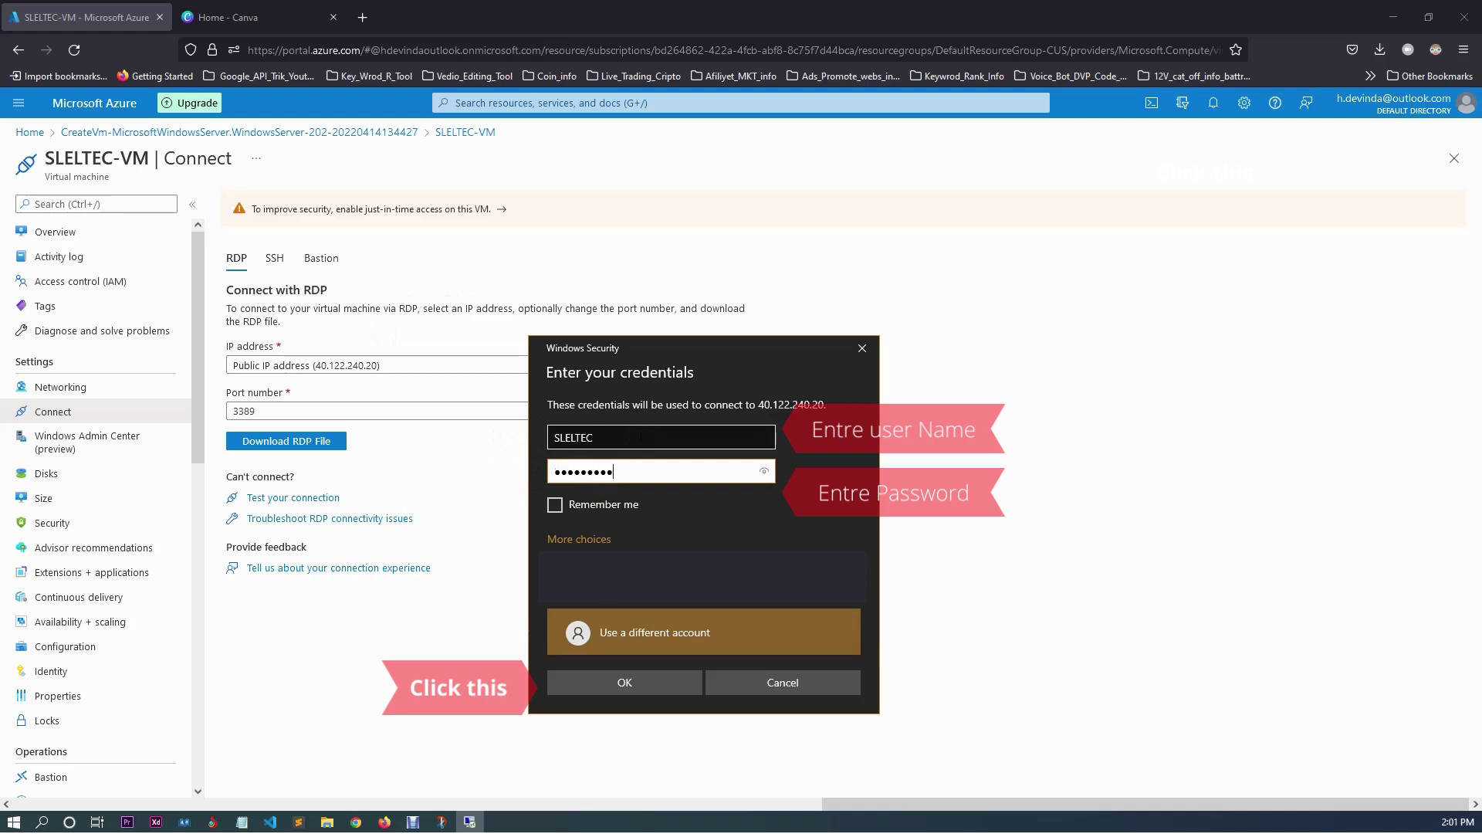
Submit the credentials and accept the certificate warning to open the remote session.
left_click(621, 681)
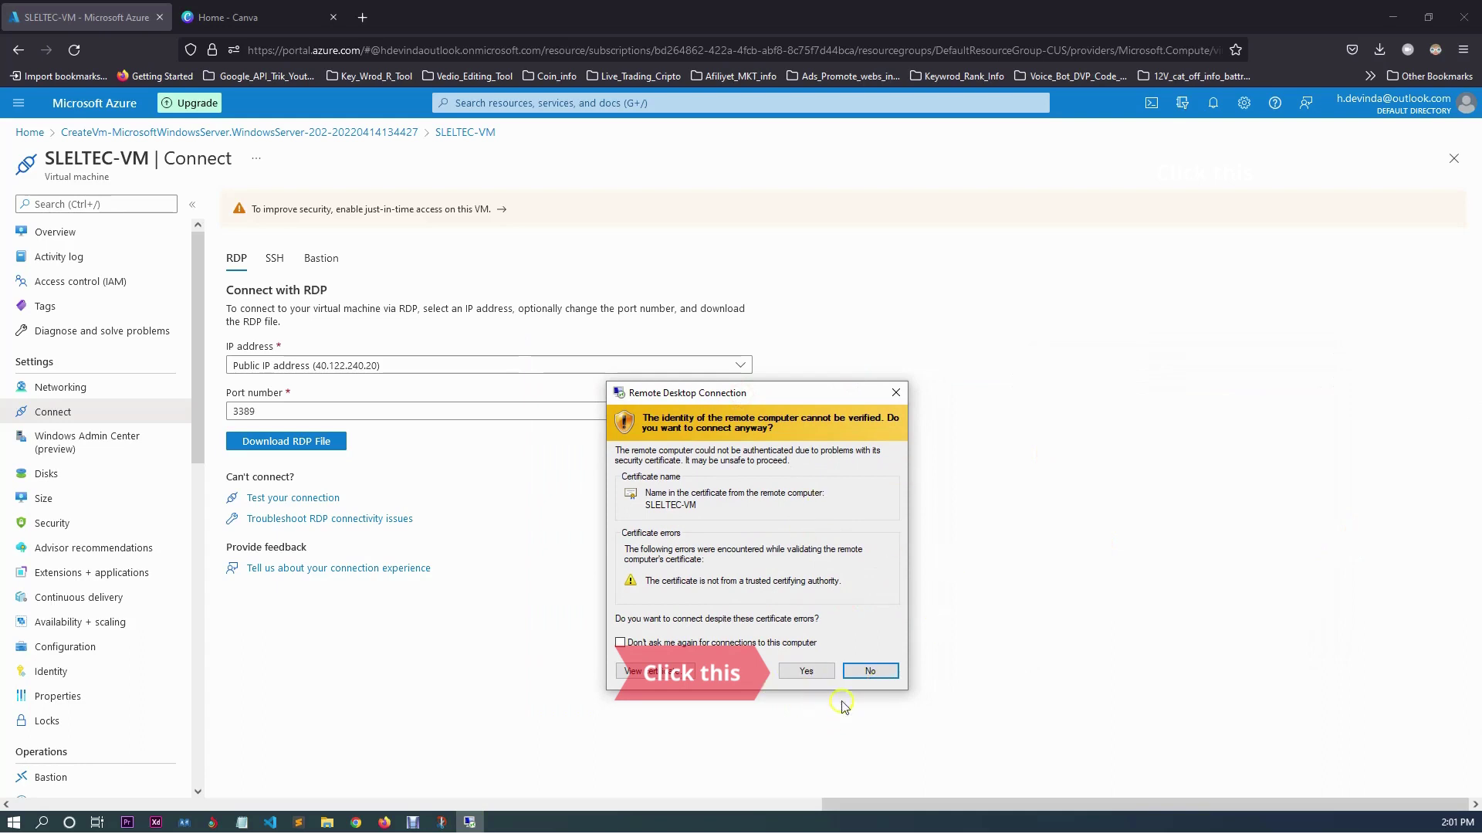
left_click(804, 670)
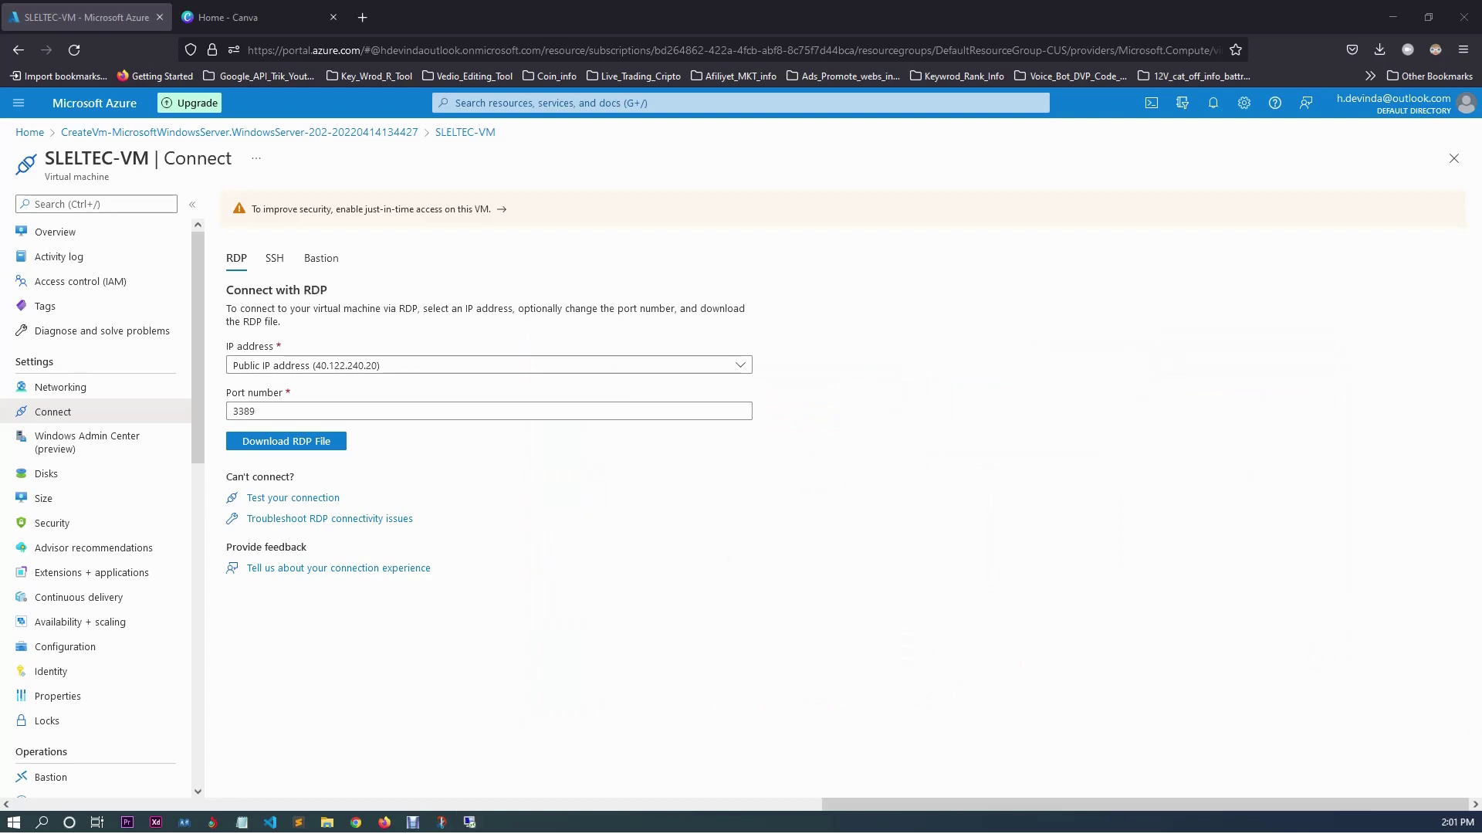
left_click_drag(1114, 294, 628, 276)
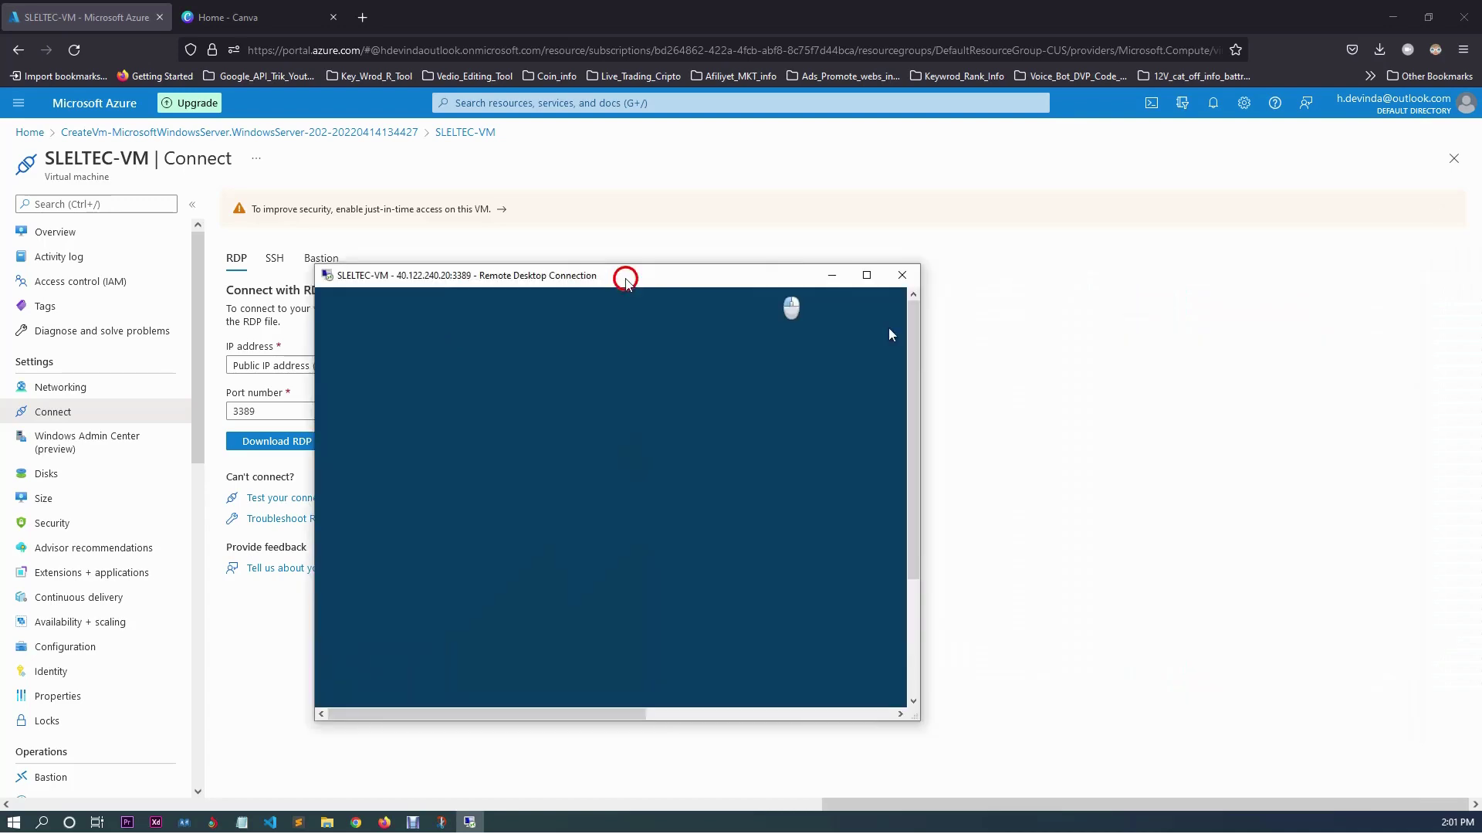
Resize and reposition the remote session window, then show it full screen.
left_click(866, 275)
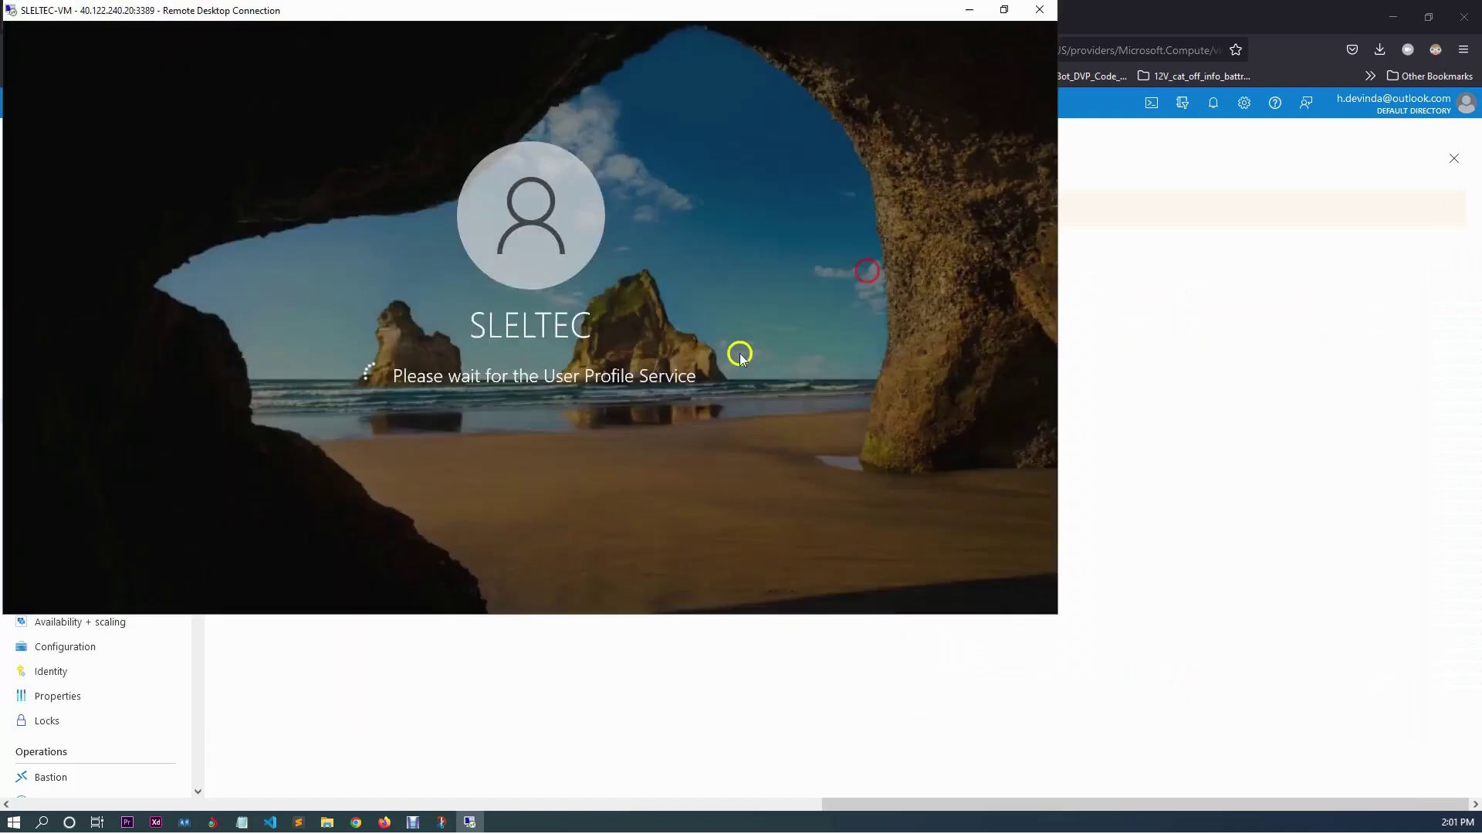
left_click(1004, 9)
left_click_drag(586, 281, 650, 301)
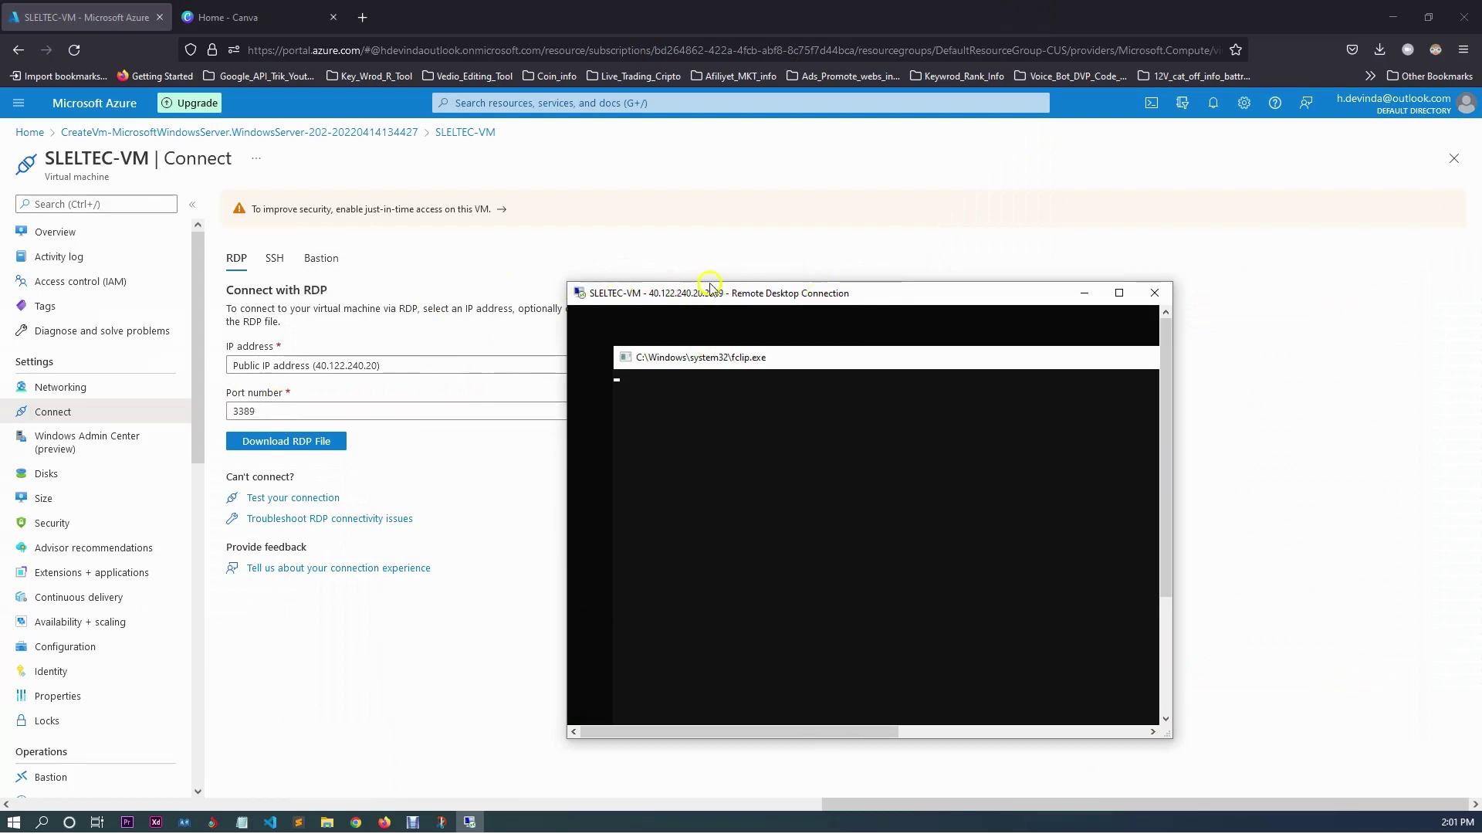
left_click(1119, 293)
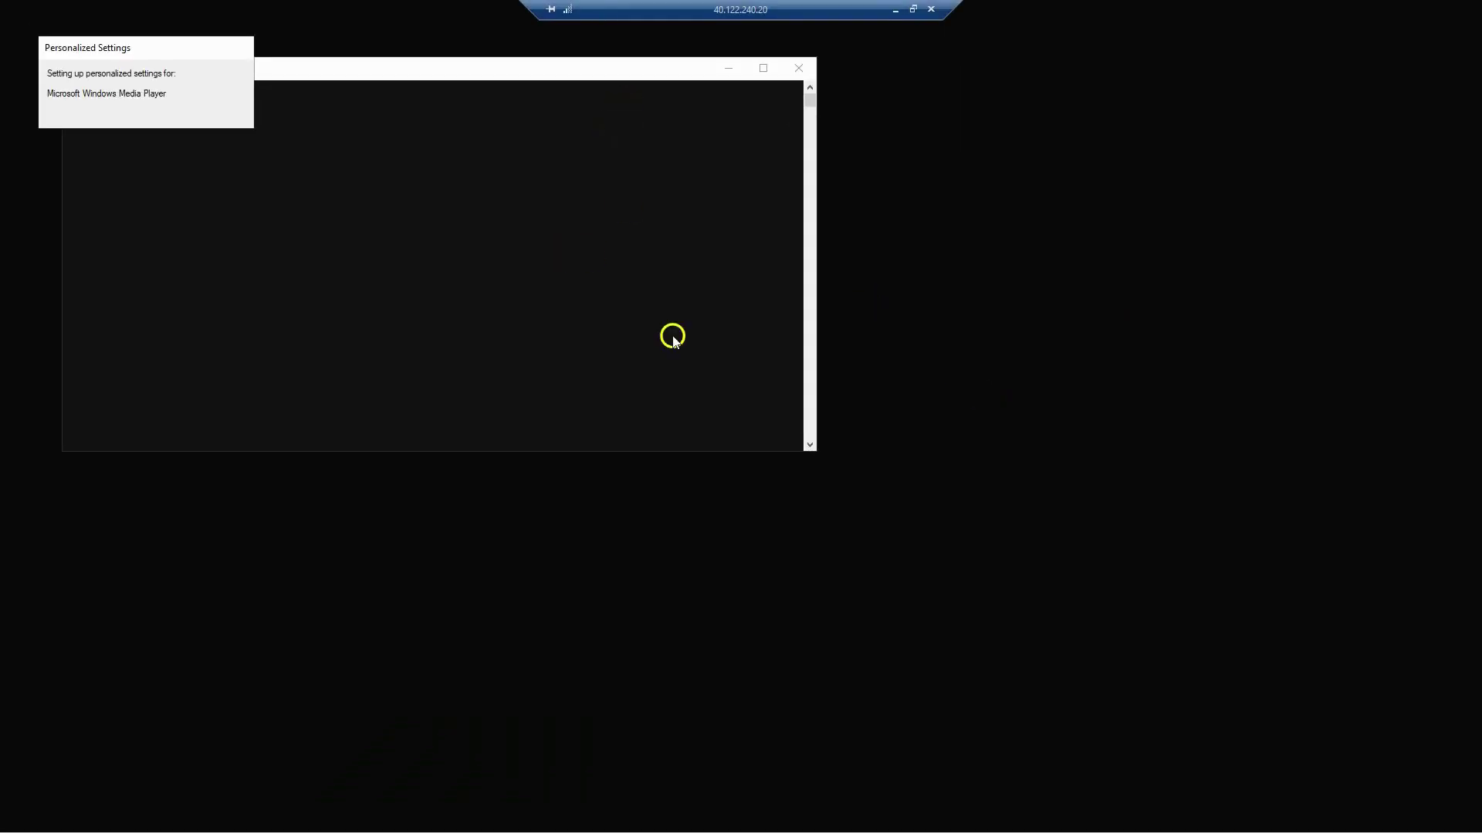
left_click(911, 376)
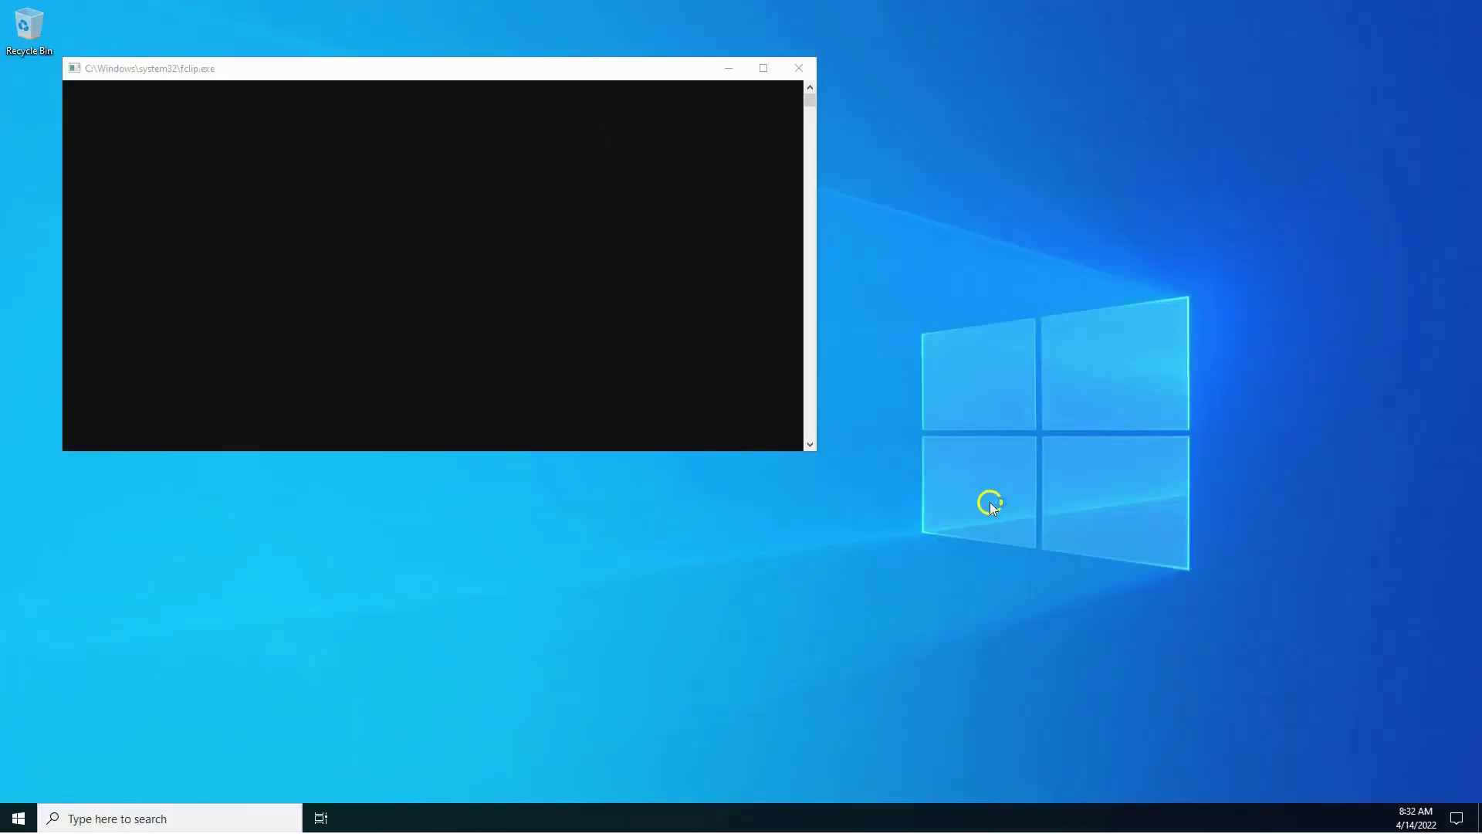
left_click(1417, 822)
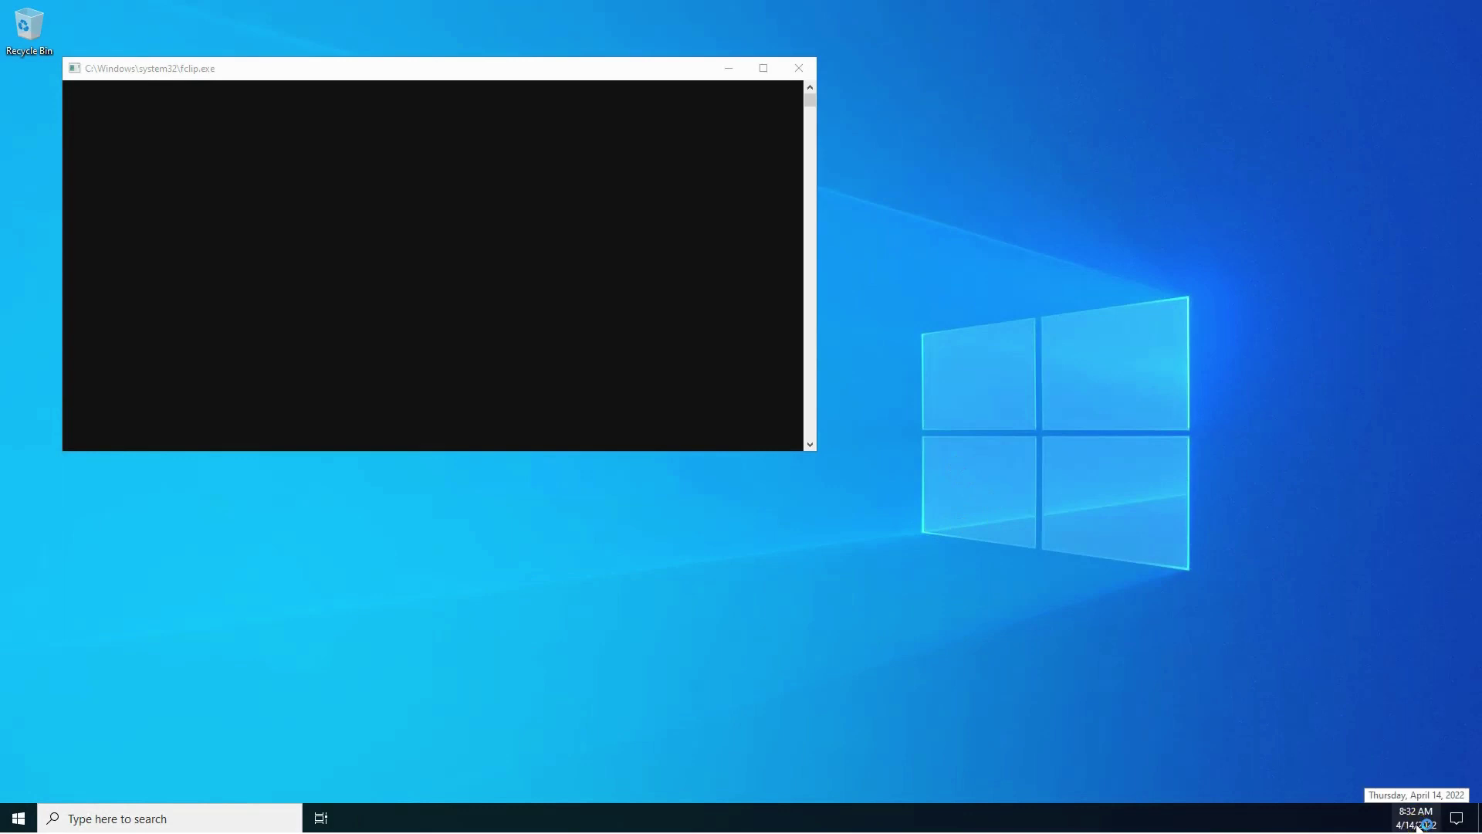
left_click(1411, 818)
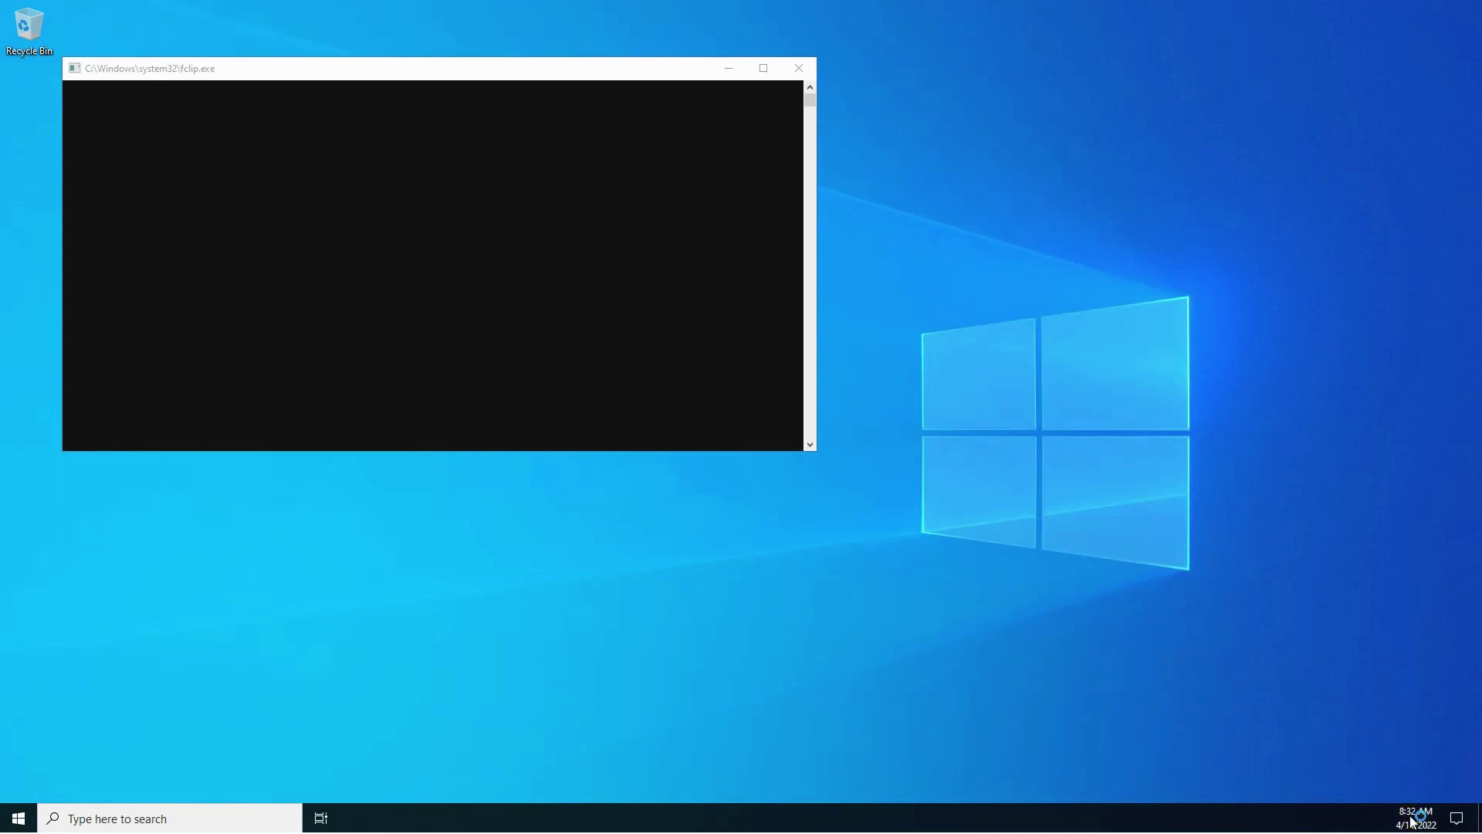
left_click(1394, 819)
left_click(1401, 782)
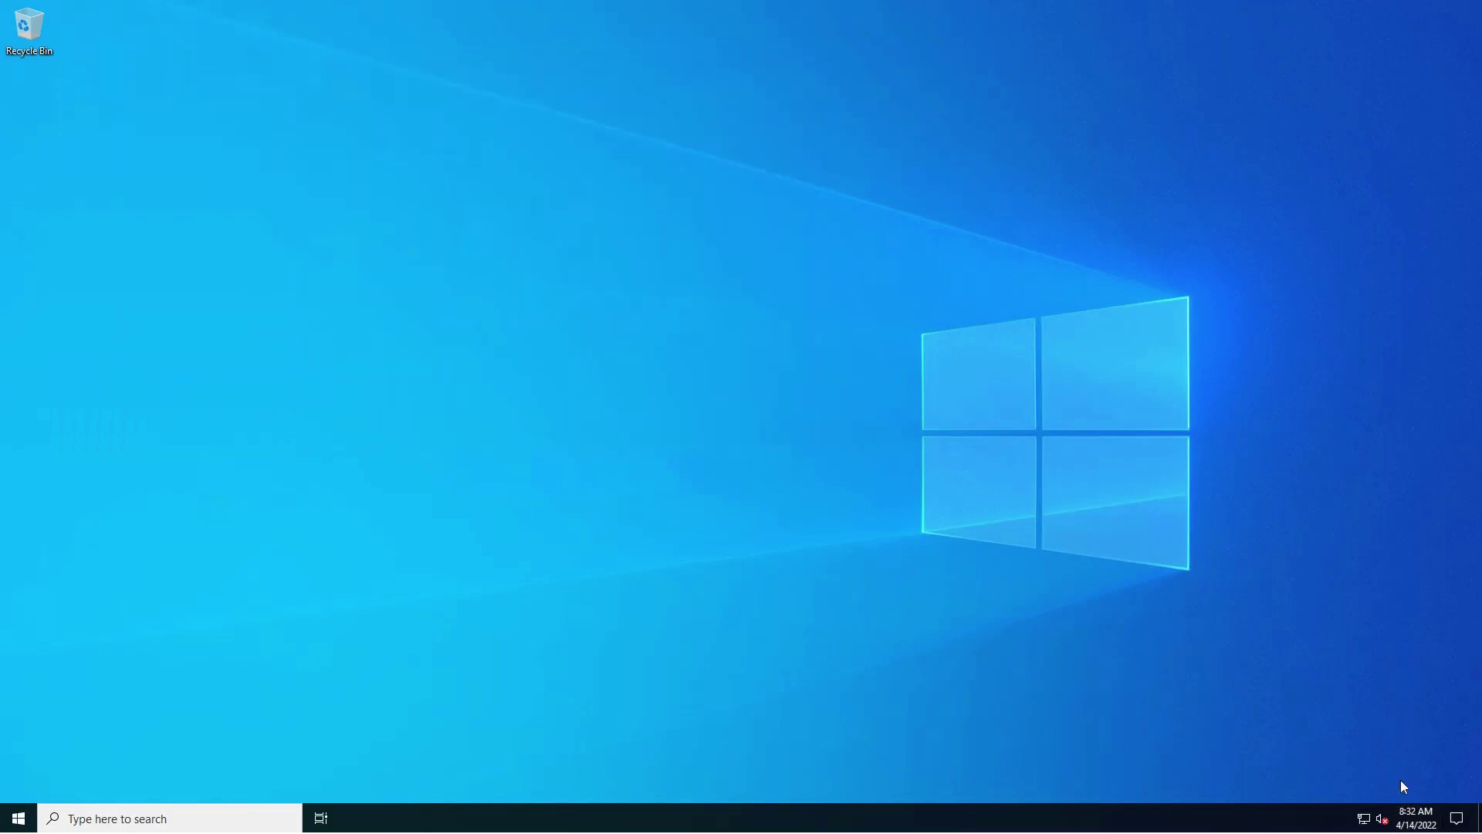
left_click(1400, 781)
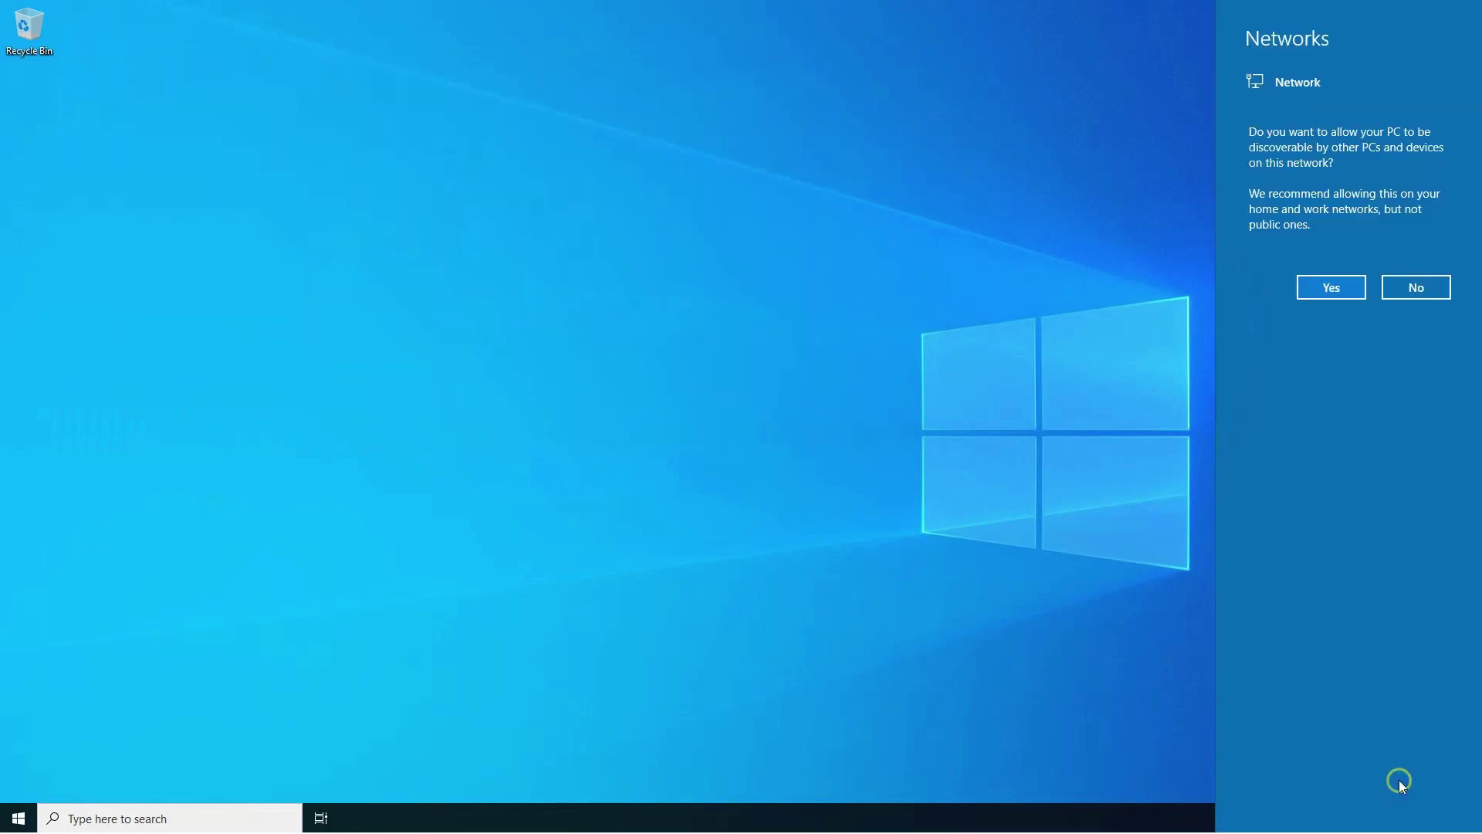
Allow network discovery, dismiss the Windows Admin Center tip and close Server Manager.
left_click(1312, 287)
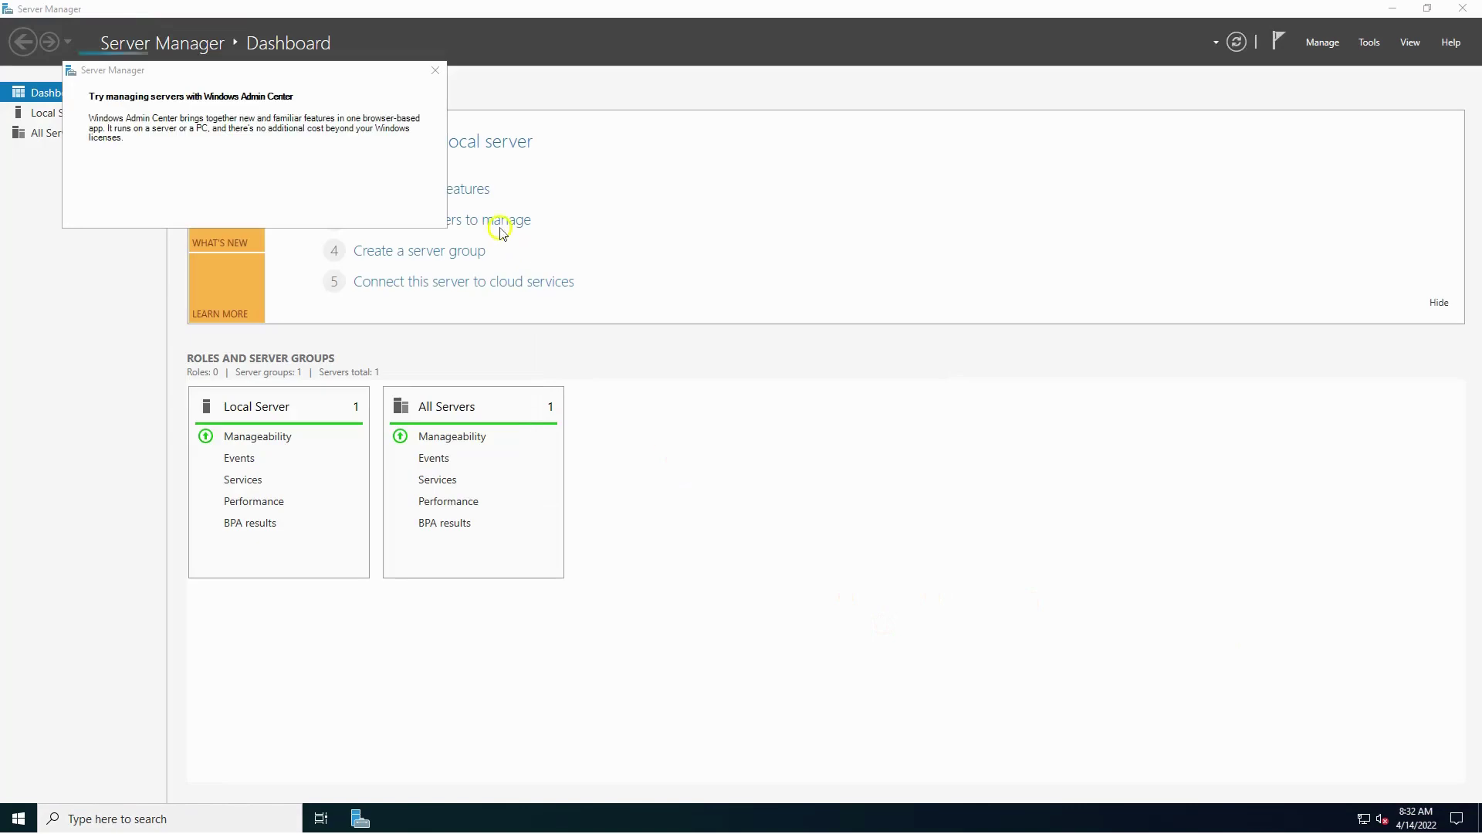
left_click(435, 71)
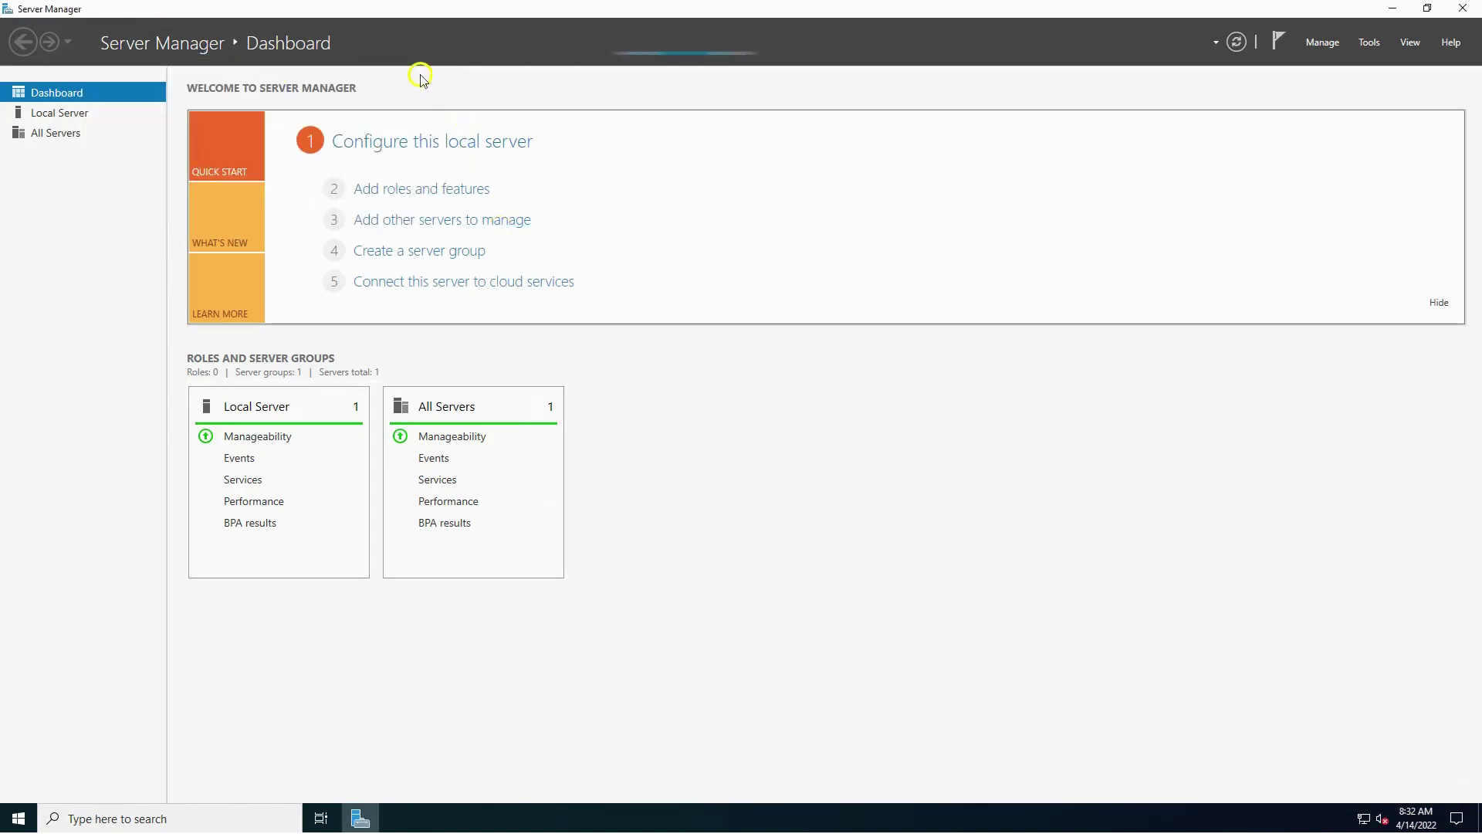
mouse_move(899, 19)
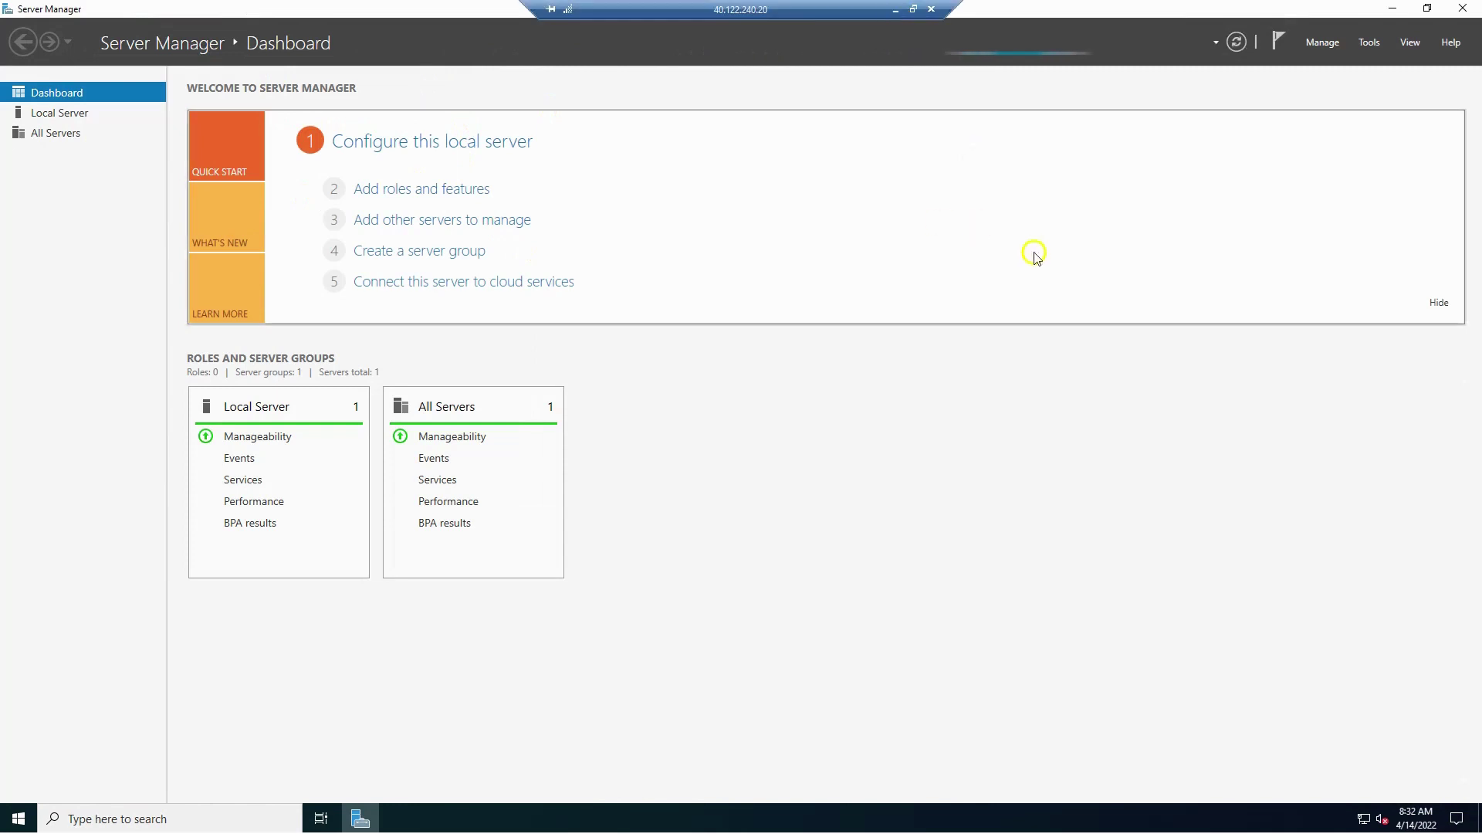
left_click(1461, 8)
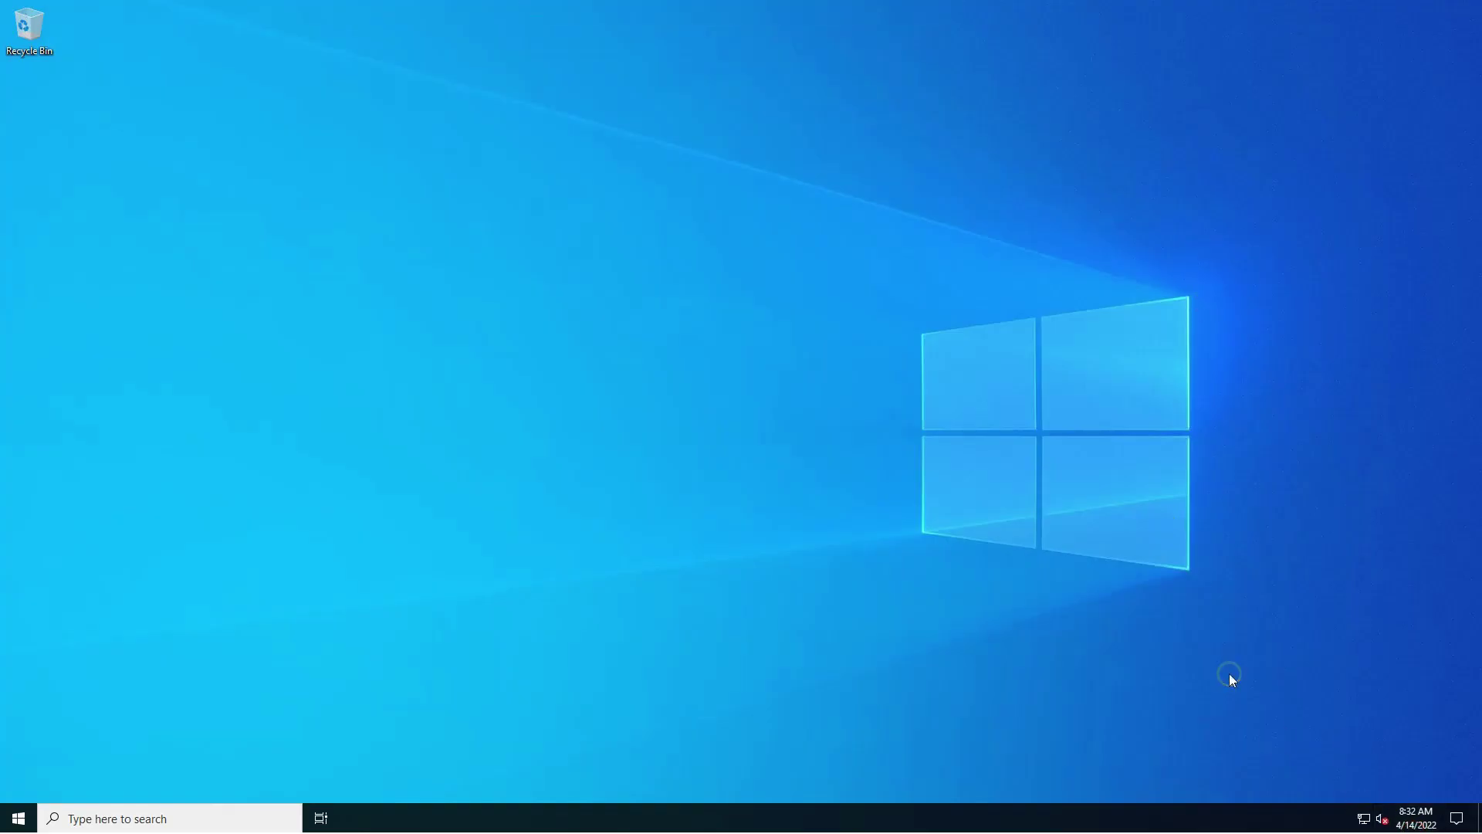
Open the remote PC's date and time settings and browse the time zone list.
left_click(1419, 816)
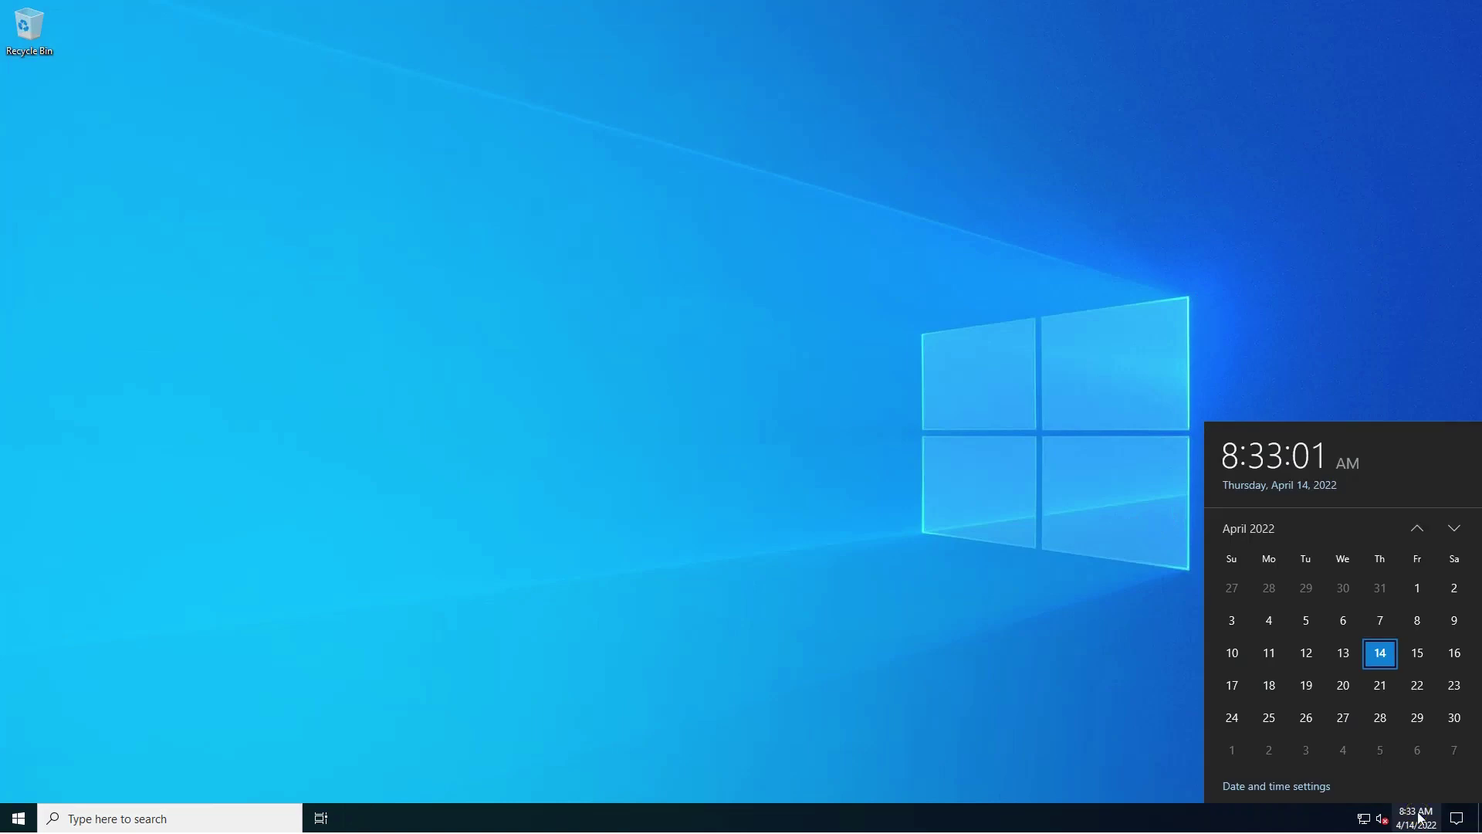
left_click(1256, 787)
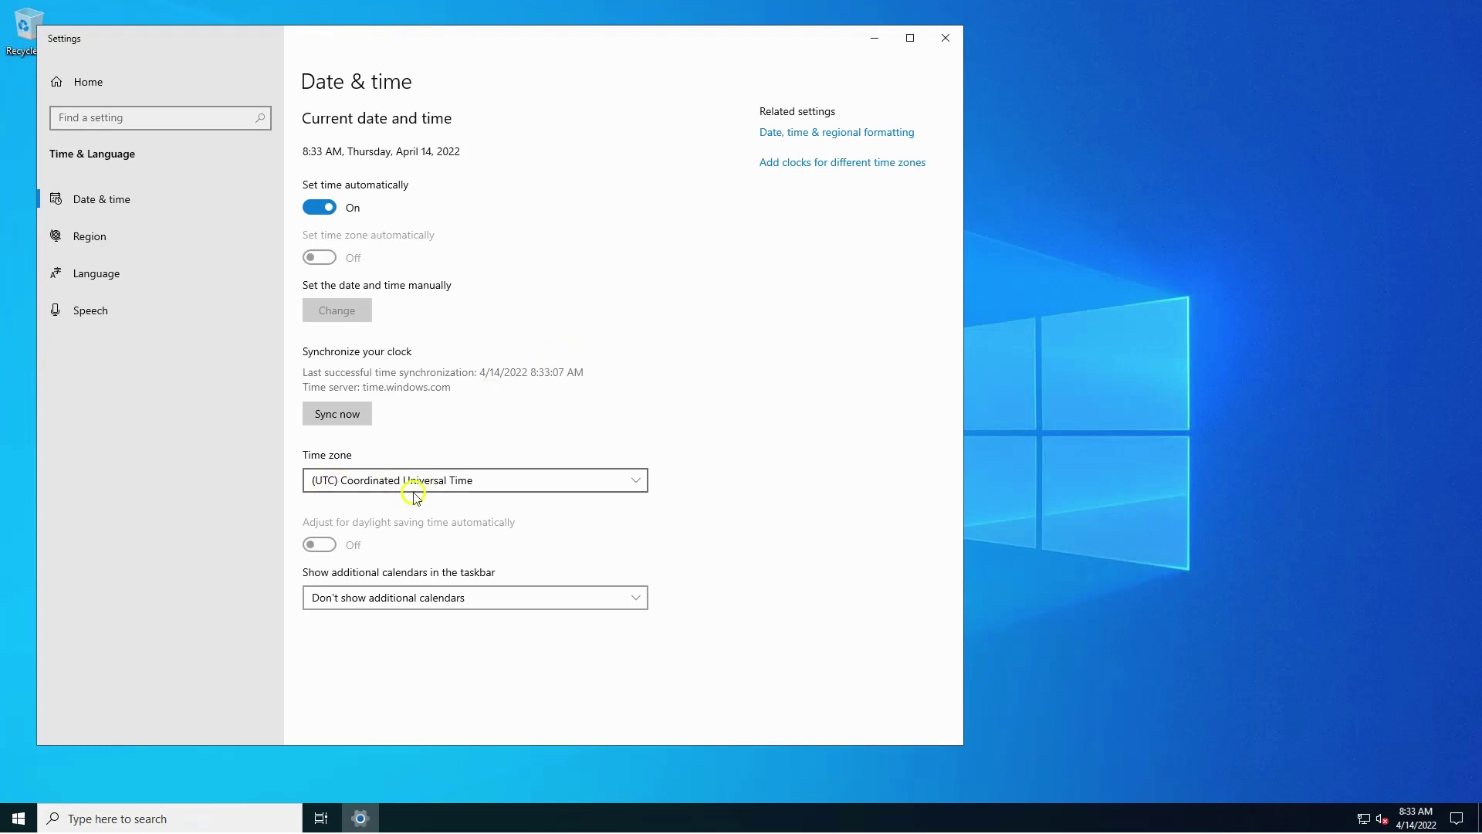
left_click(440, 490)
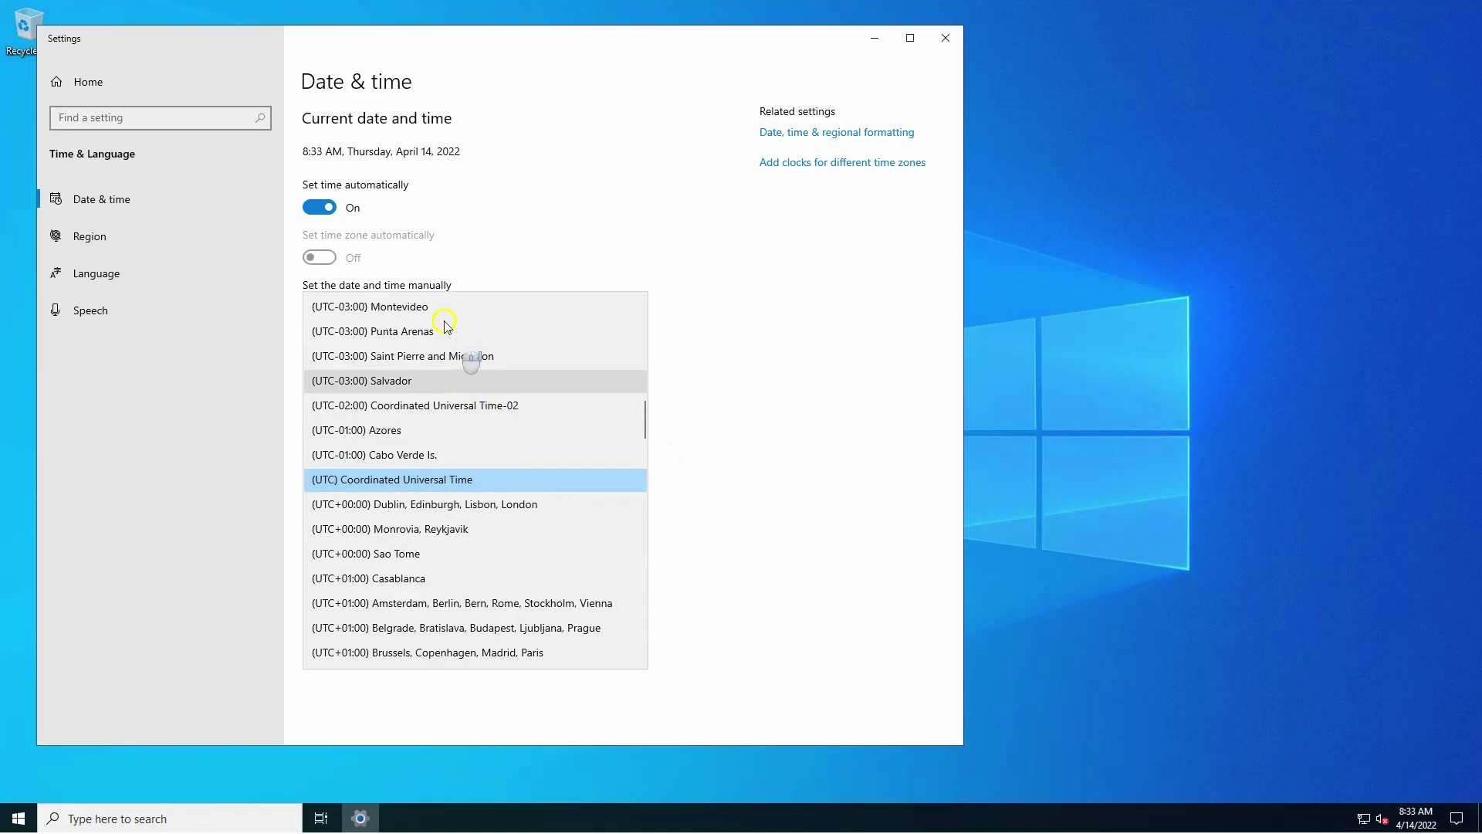
scroll(442, 339, "down", 1)
scroll(438, 357, "up", 4)
scroll(436, 357, "up", 10)
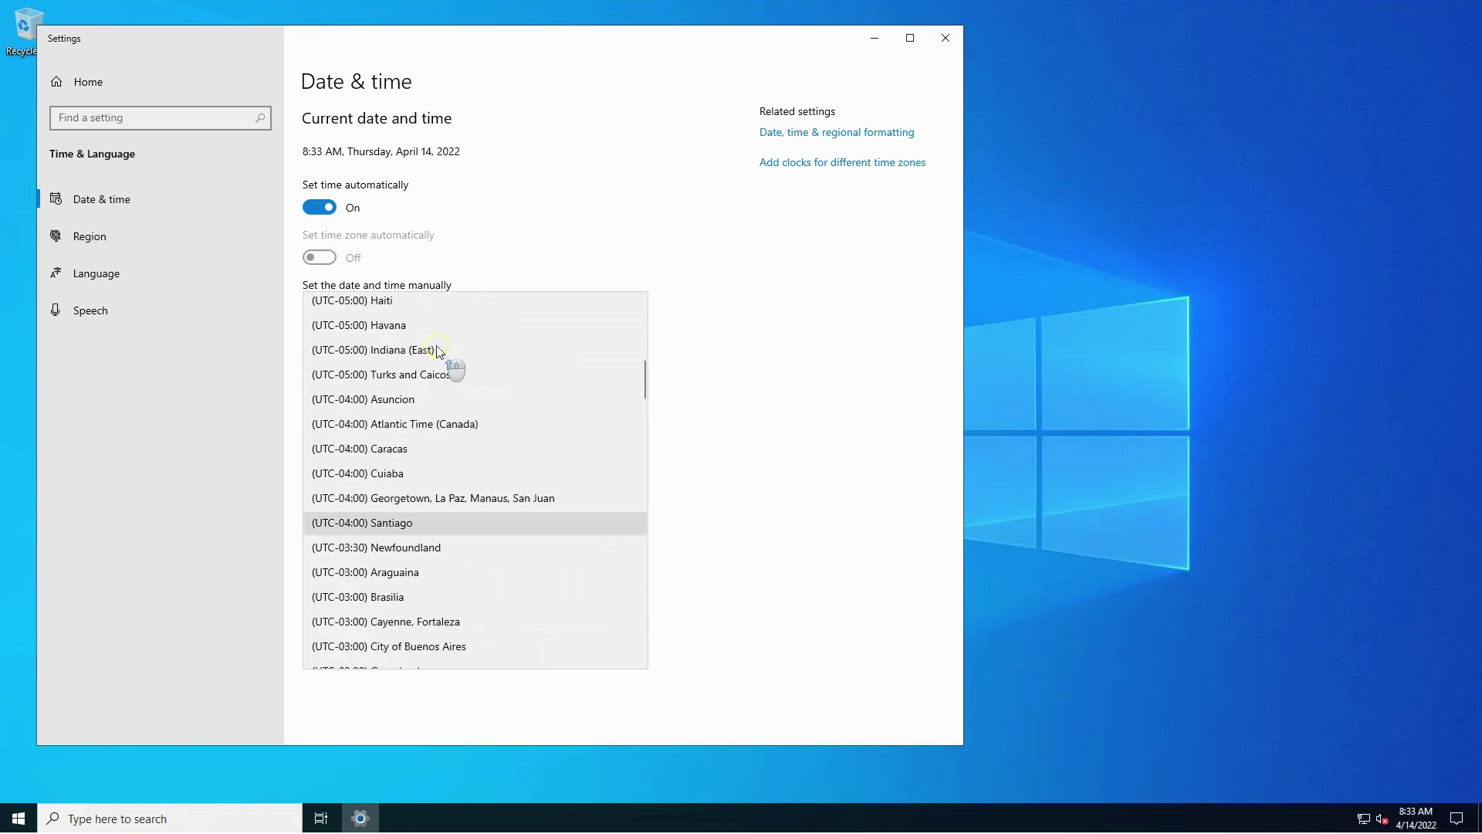
scroll(456, 374, "down", 13)
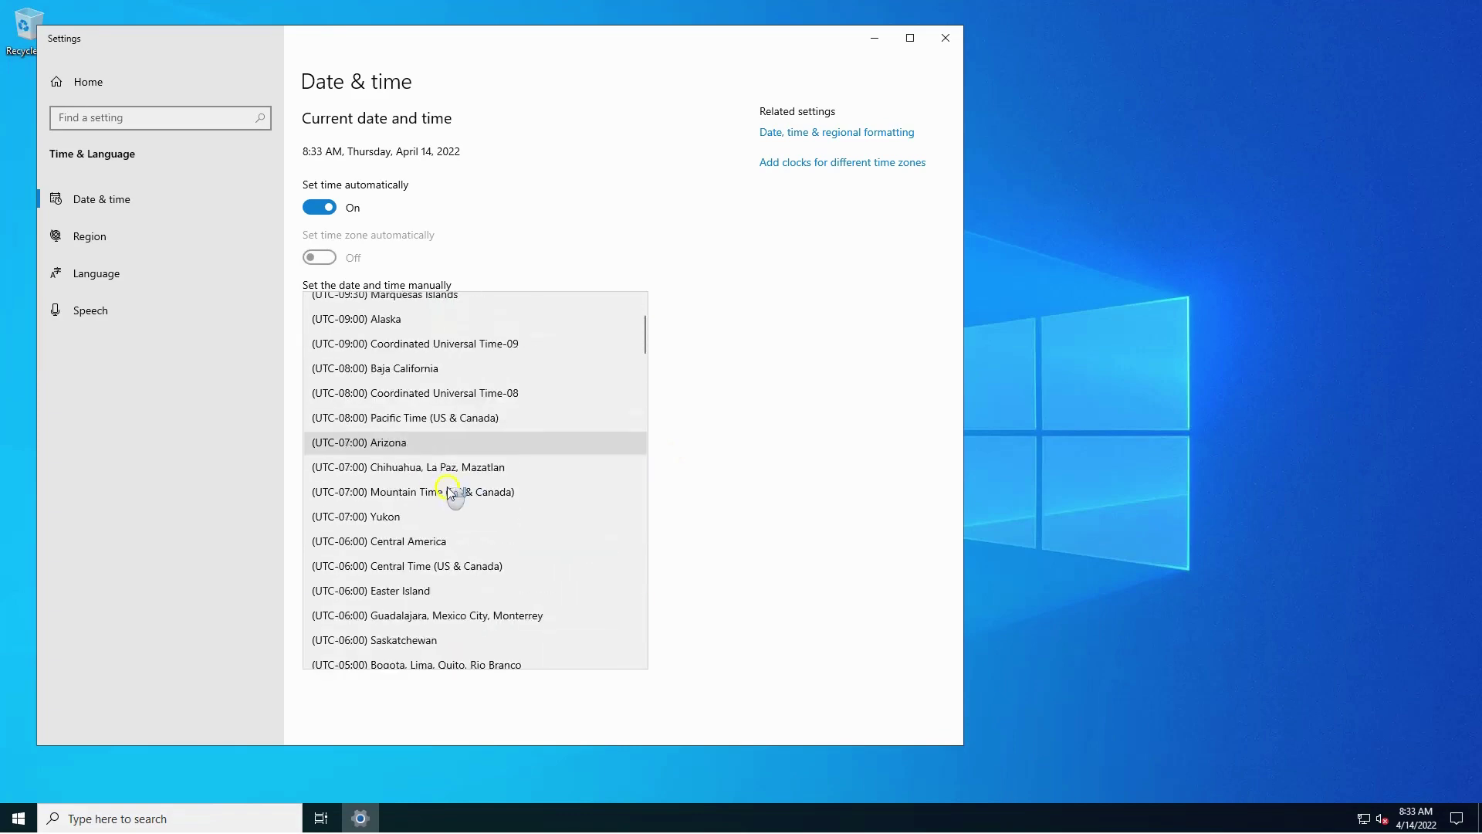
scroll(462, 551, "down", 19)
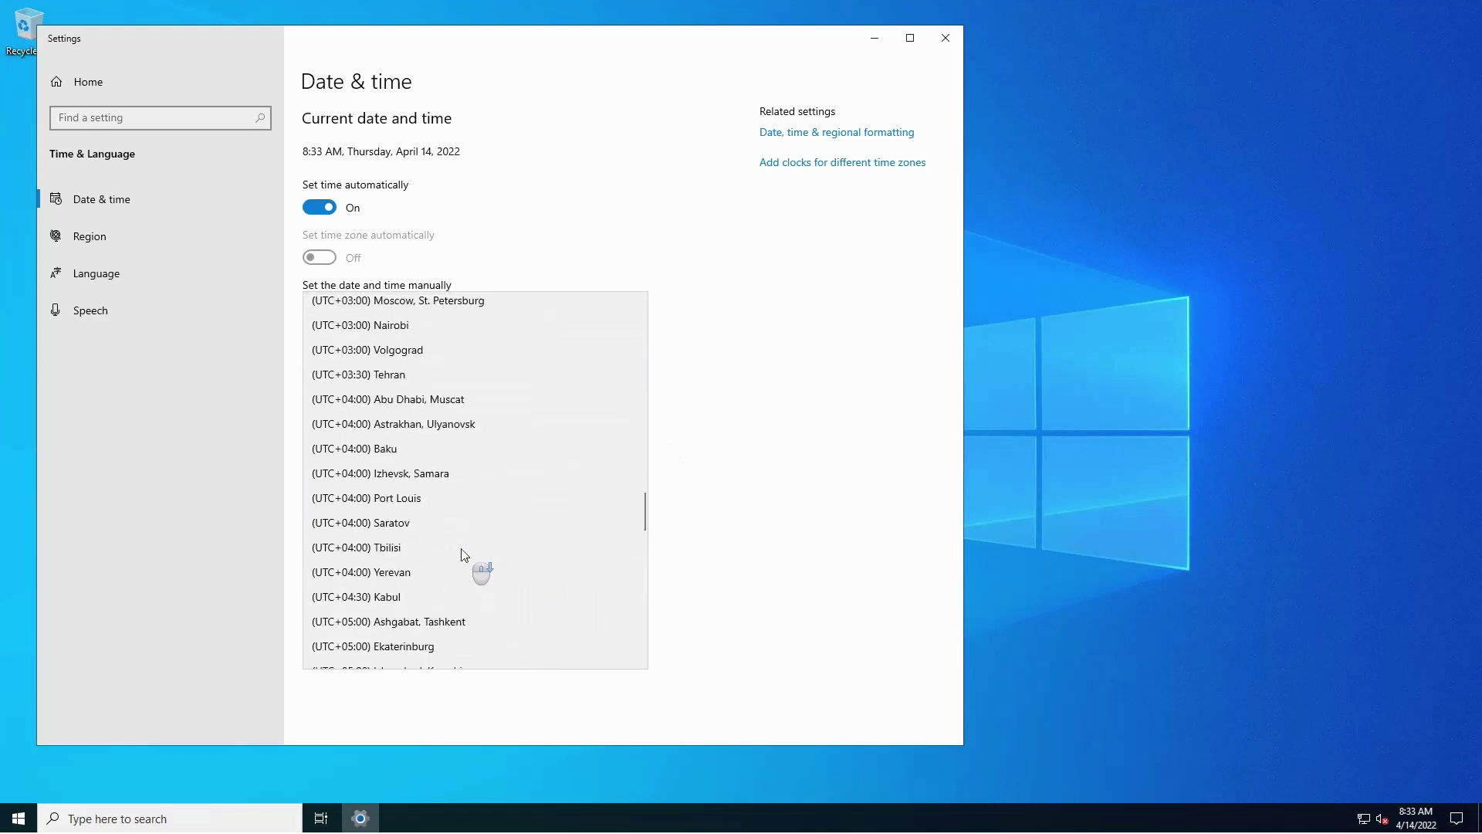
scroll(463, 554, "up", 3)
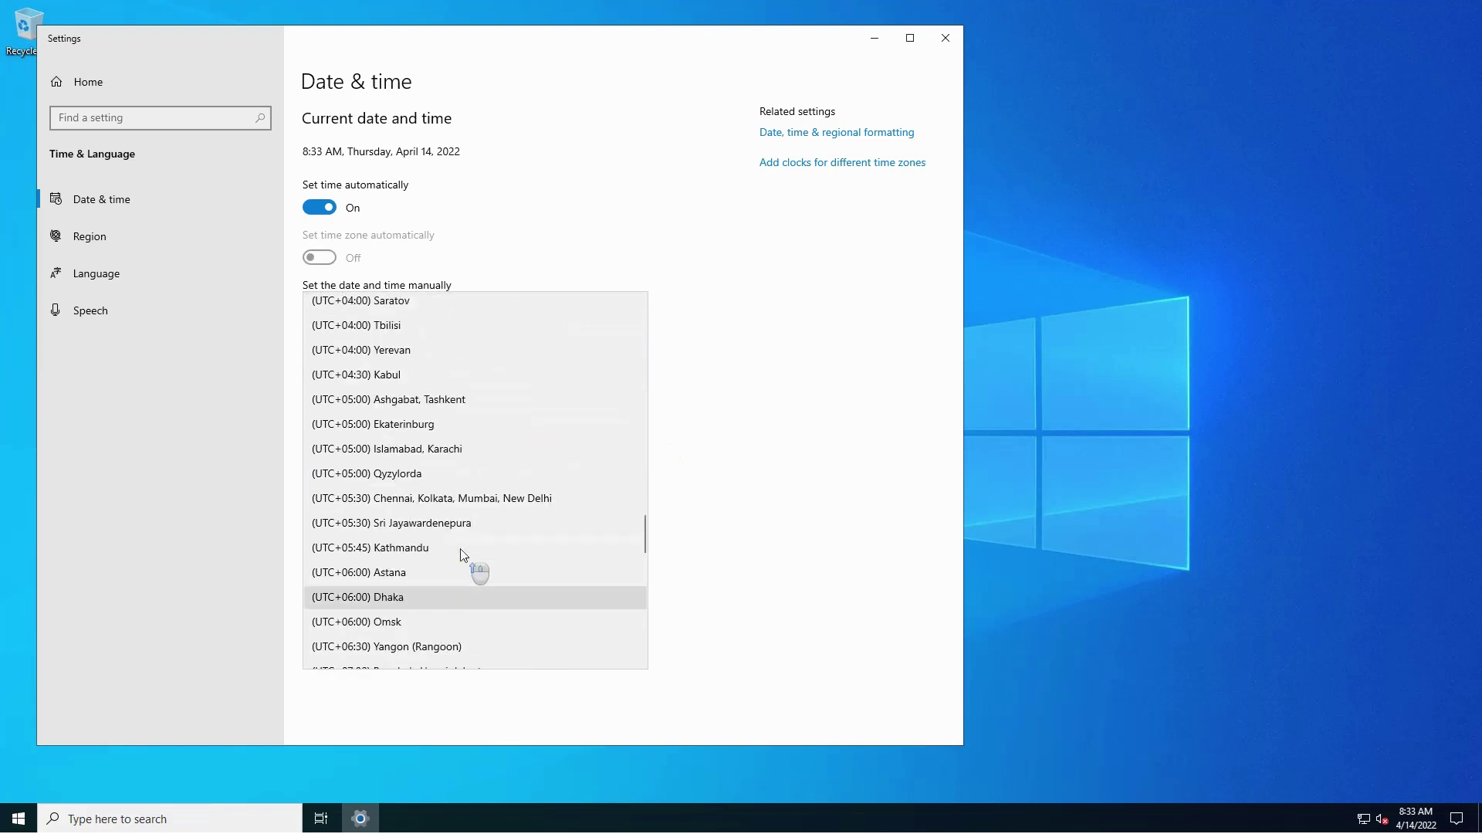
left_click(462, 546)
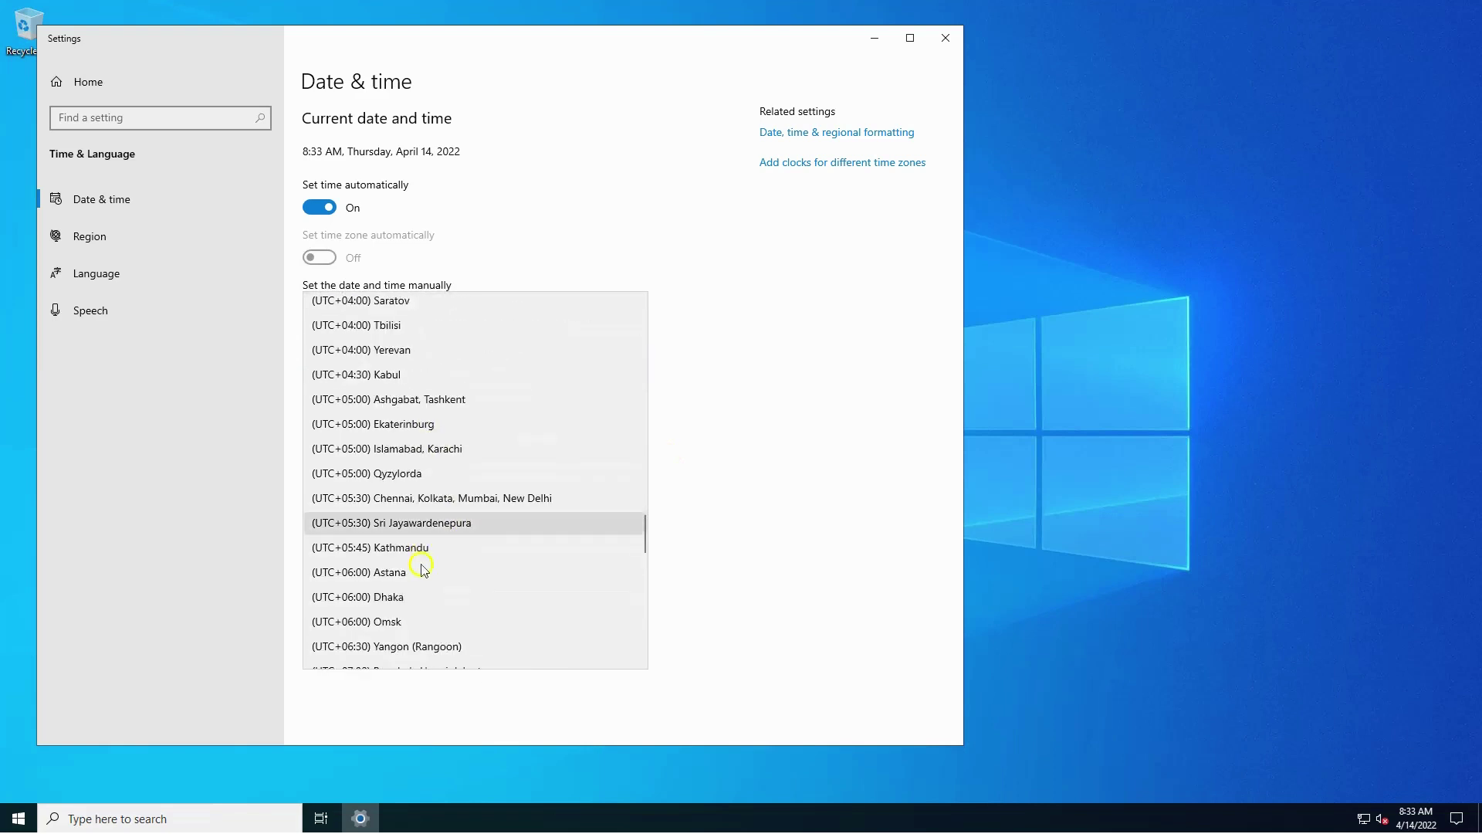
scroll(422, 566, "down", 2)
scroll(421, 572, "down", 3)
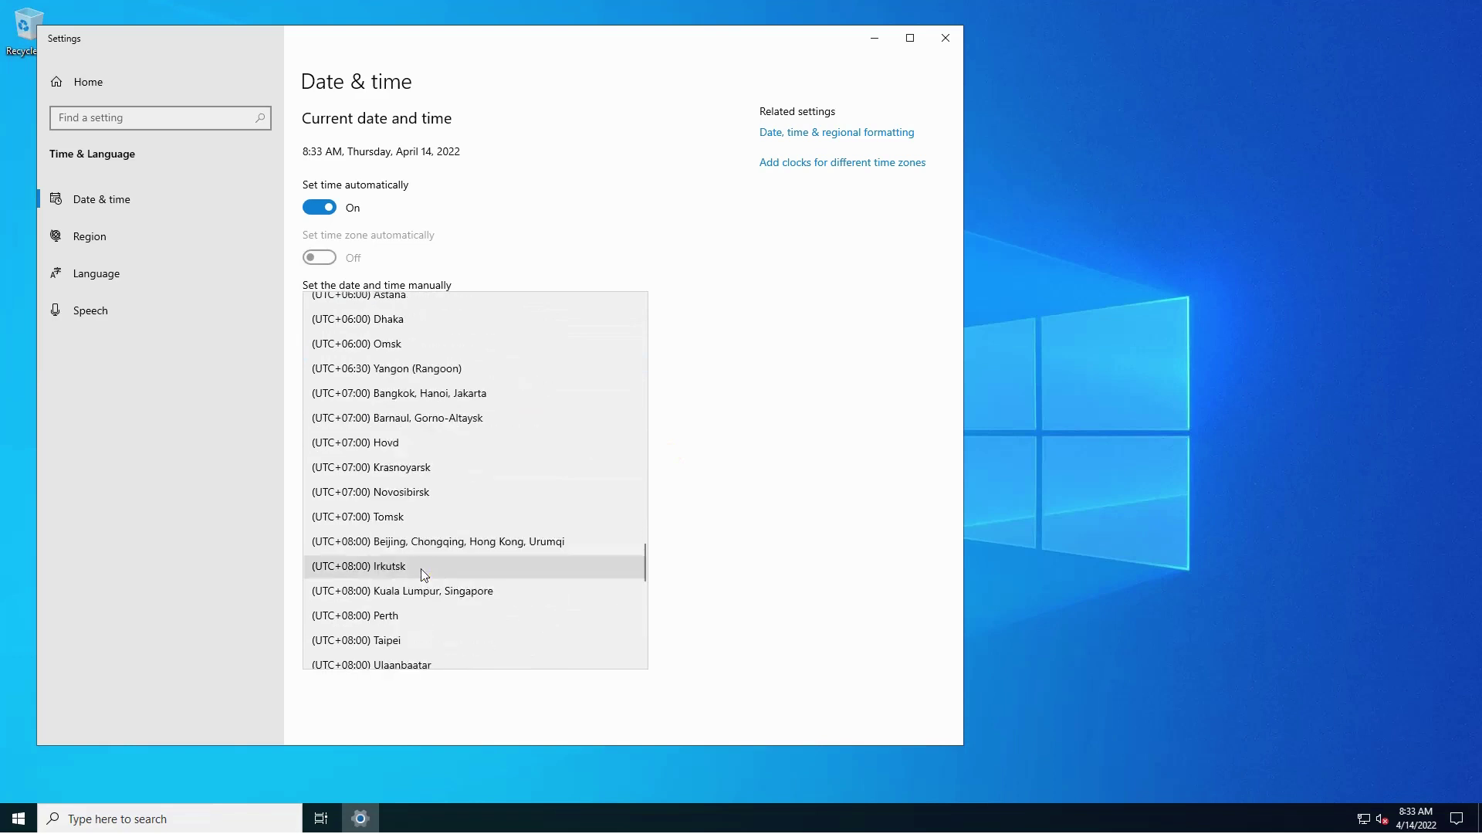
scroll(424, 575, "down", 10)
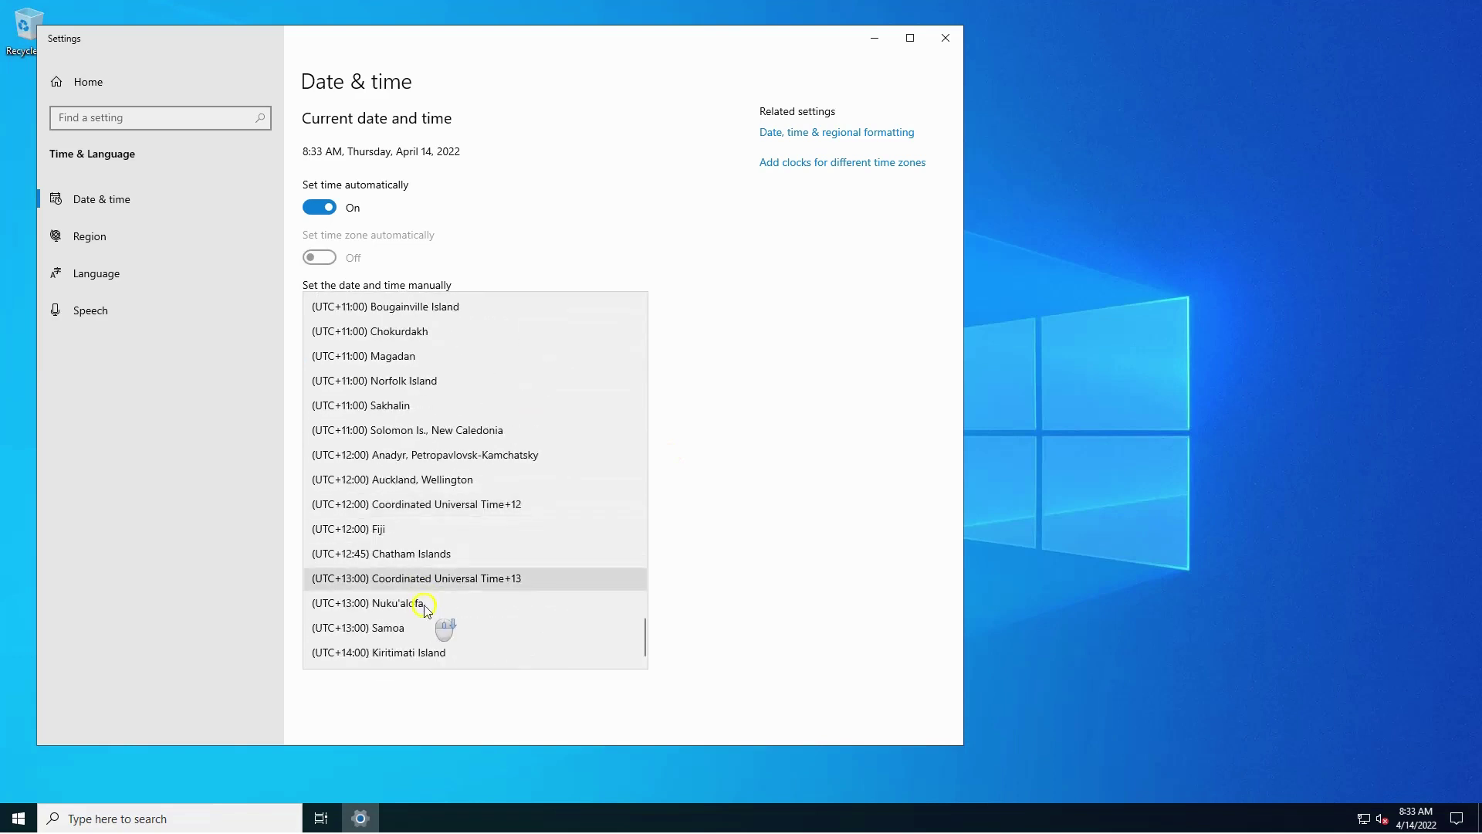
left_click(425, 610)
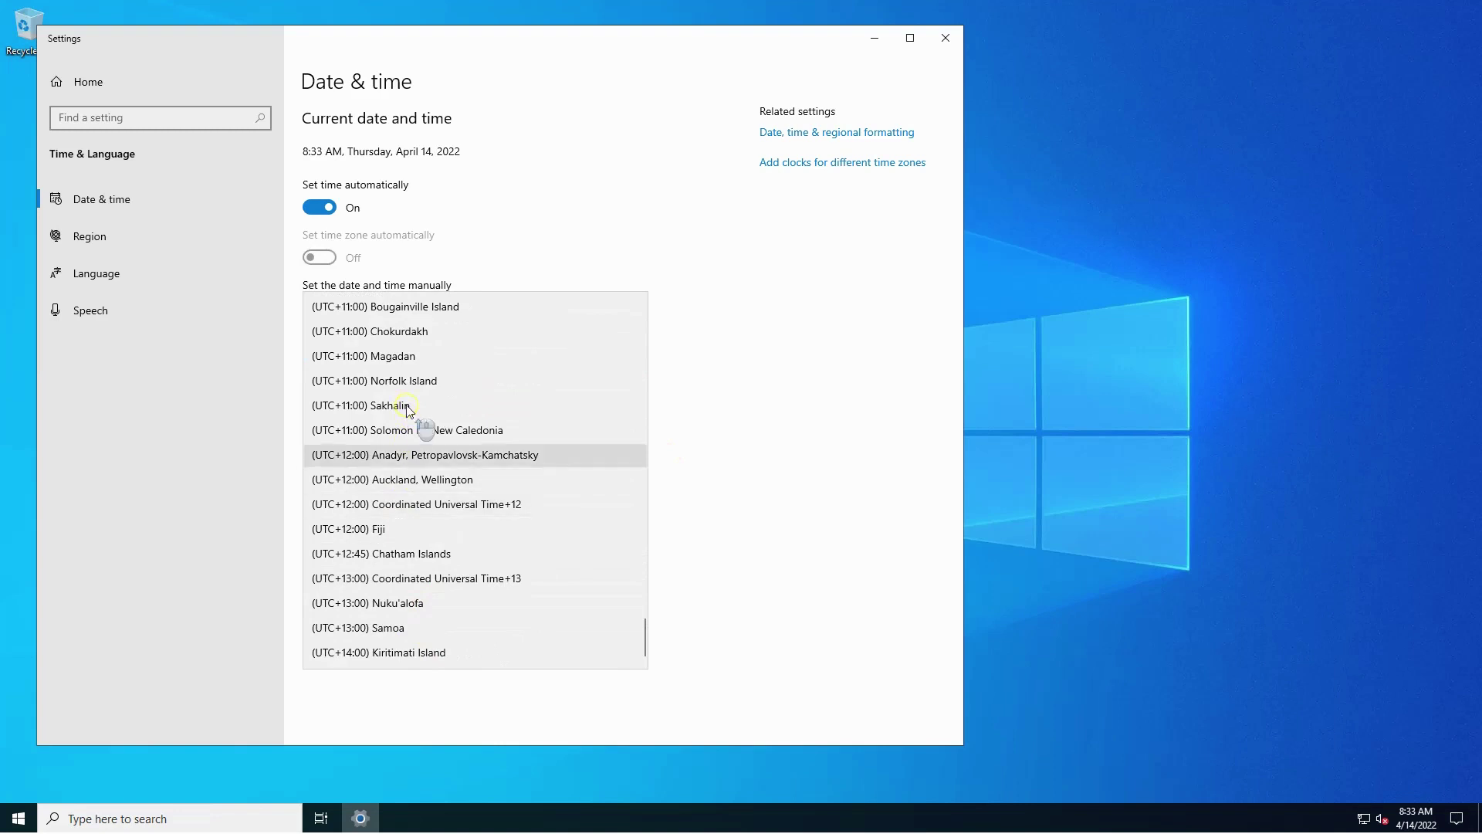
Choose (UTC+05:30) Sri Jayawardenepura as the time zone and sync the clock.
scroll(402, 413, "up", 3)
scroll(403, 413, "up", 5)
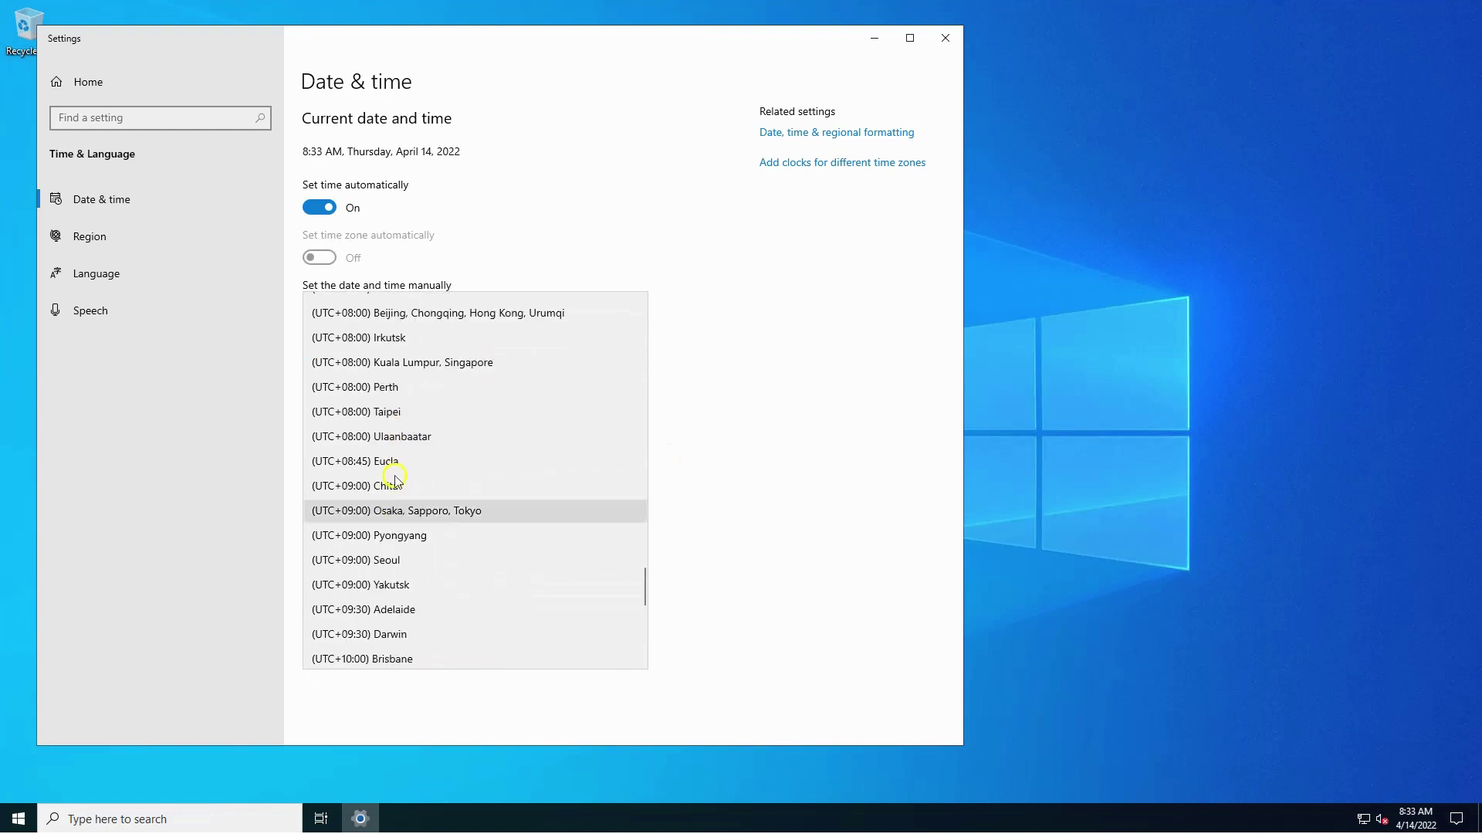
scroll(396, 479, "up", 6)
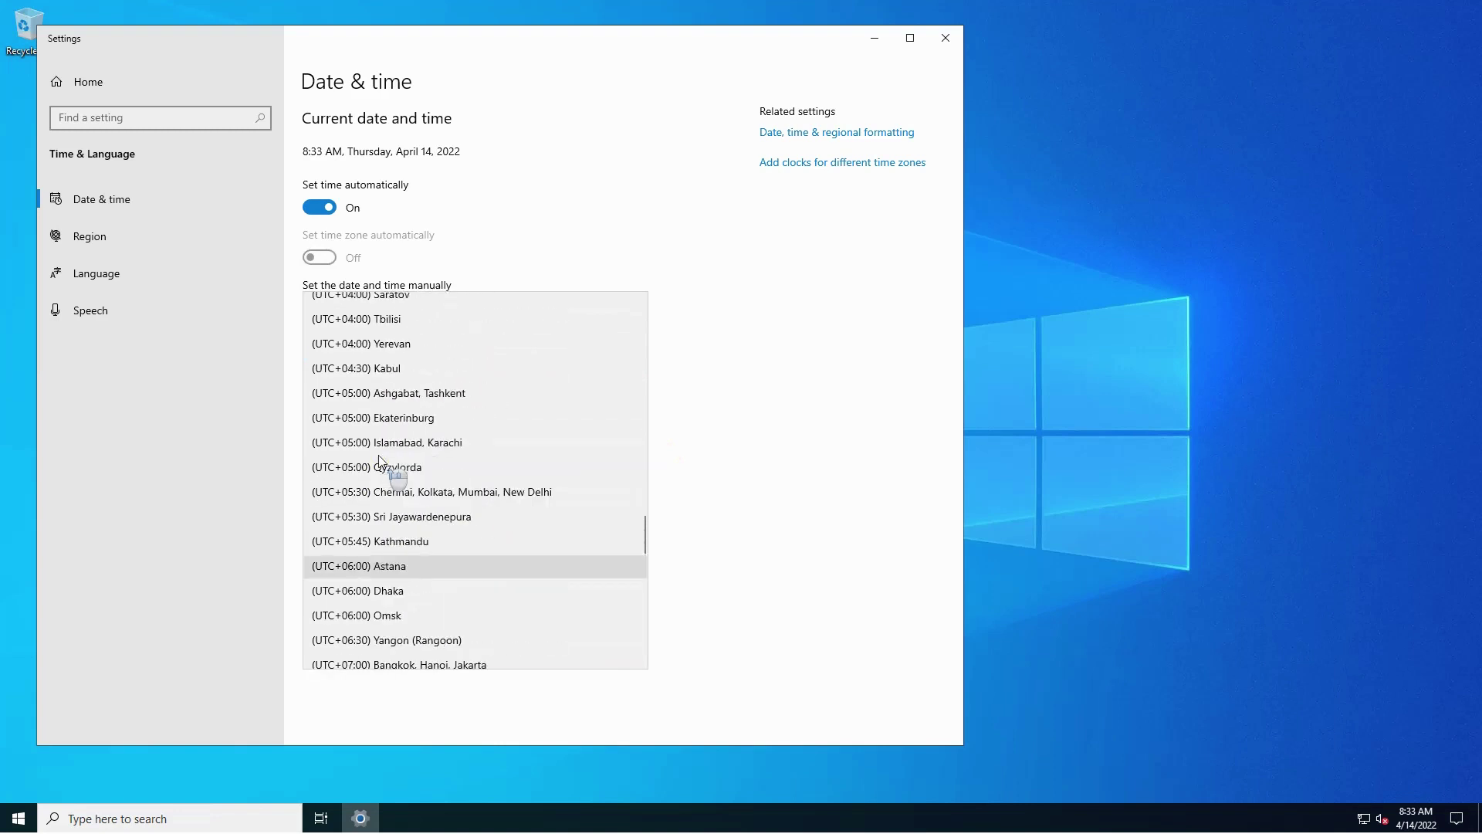
left_click(401, 517)
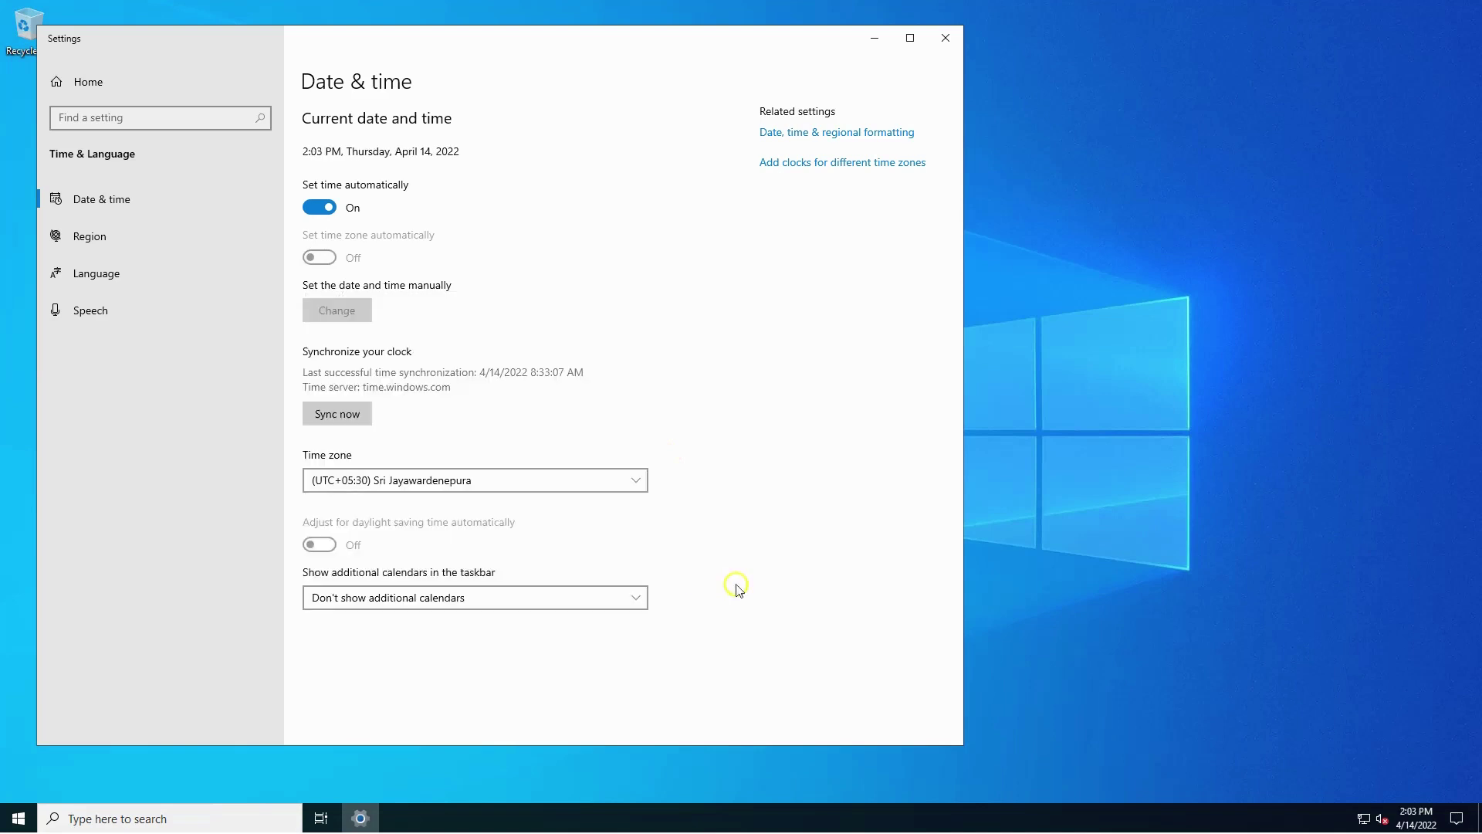
left_click(363, 425)
Close Settings and launch Microsoft Edge from the Start menu.
left_click(958, 39)
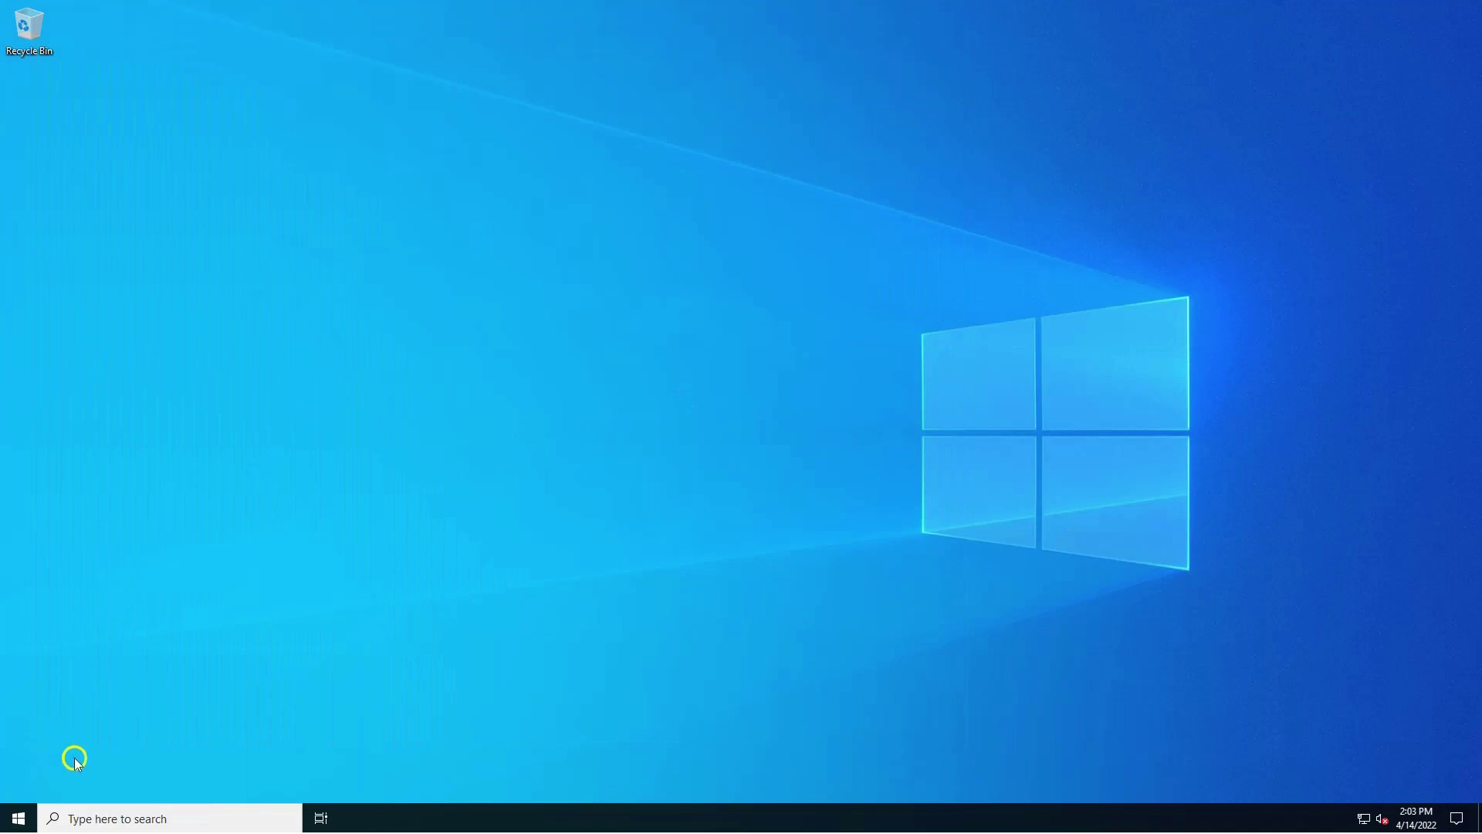
key("super")
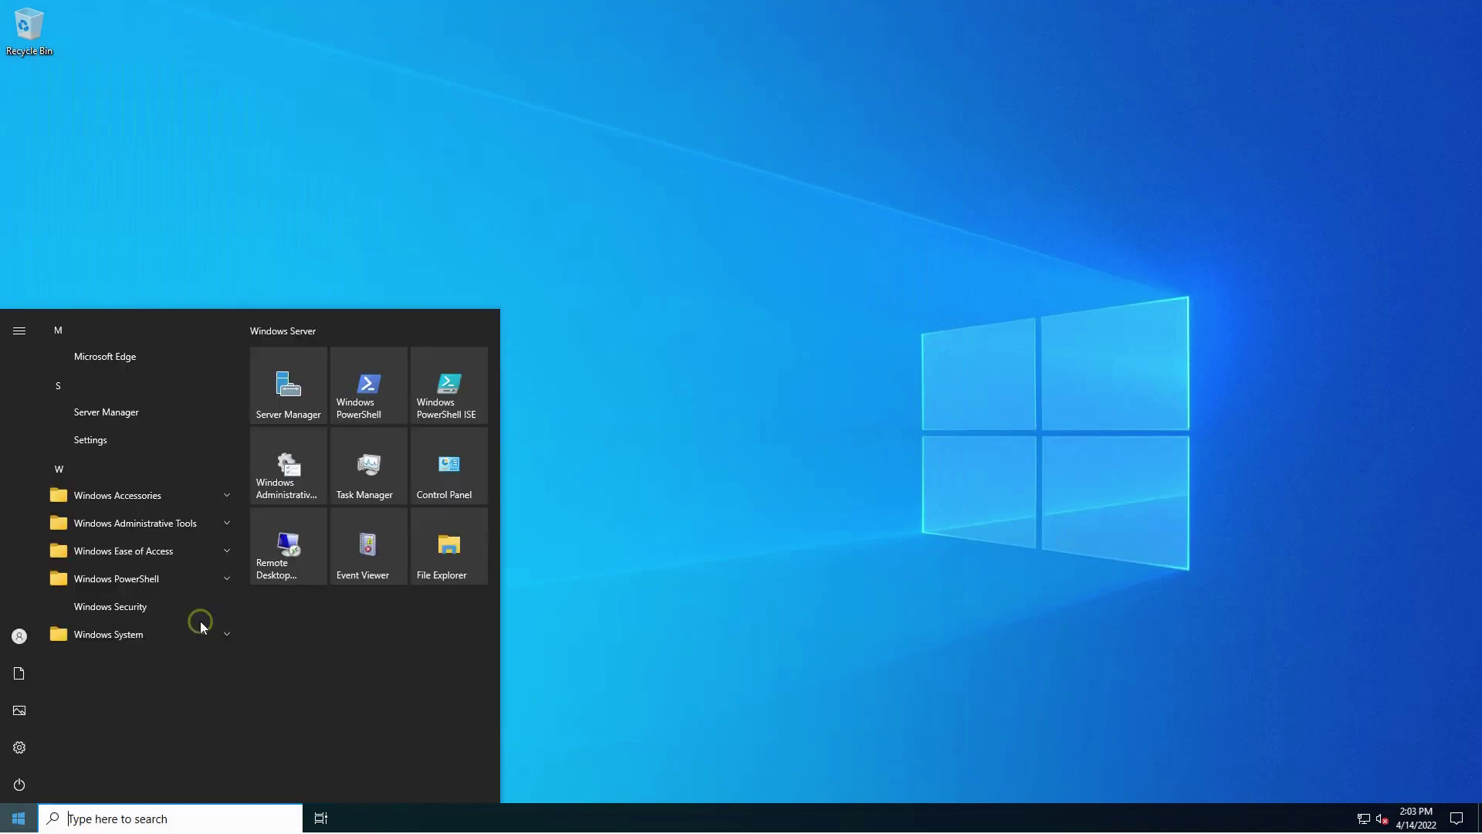
left_click(268, 306)
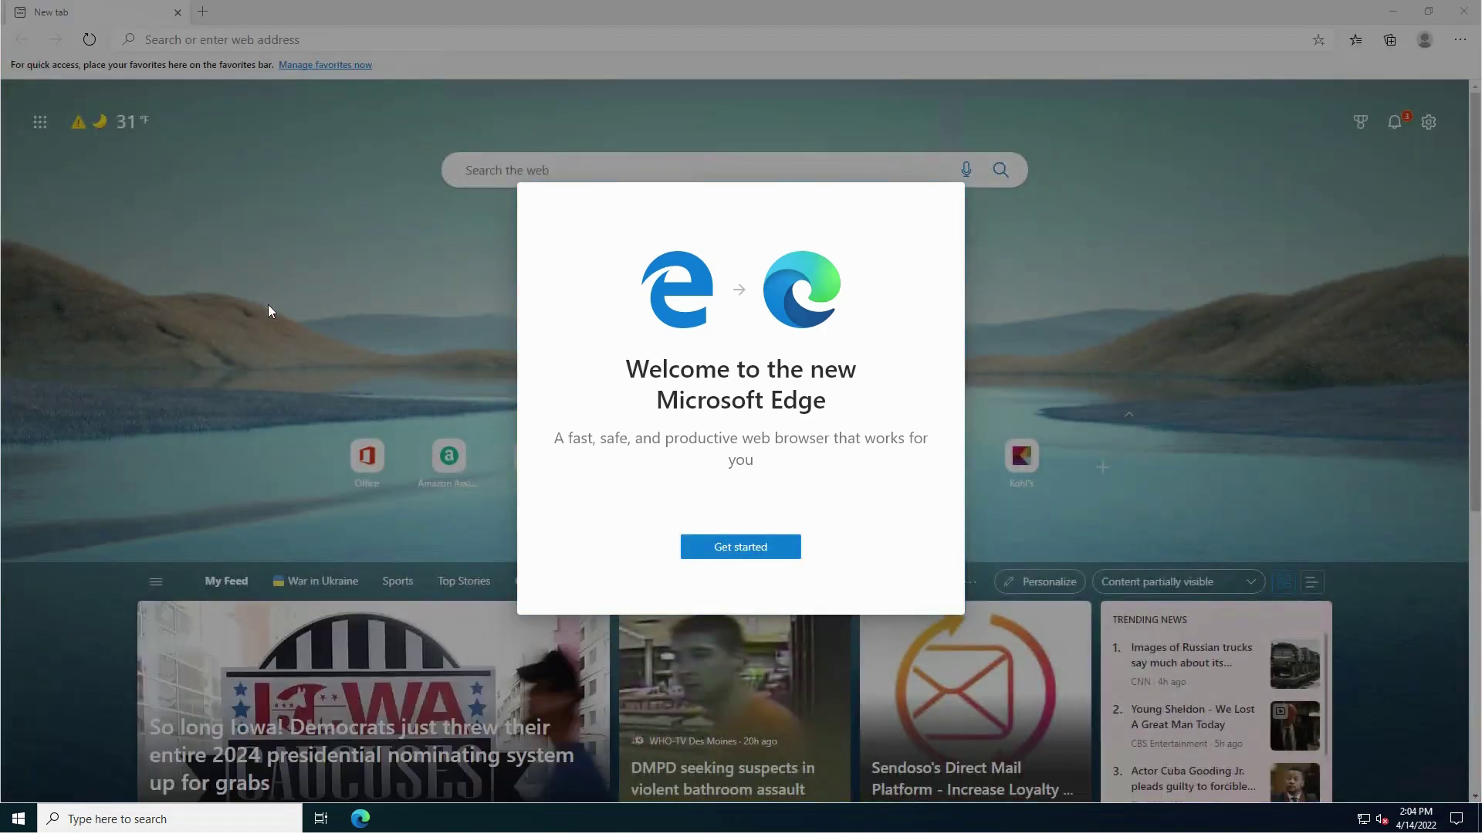
Complete Edge's first-run setup with the Inspirational layout, without signing in.
left_click(737, 544)
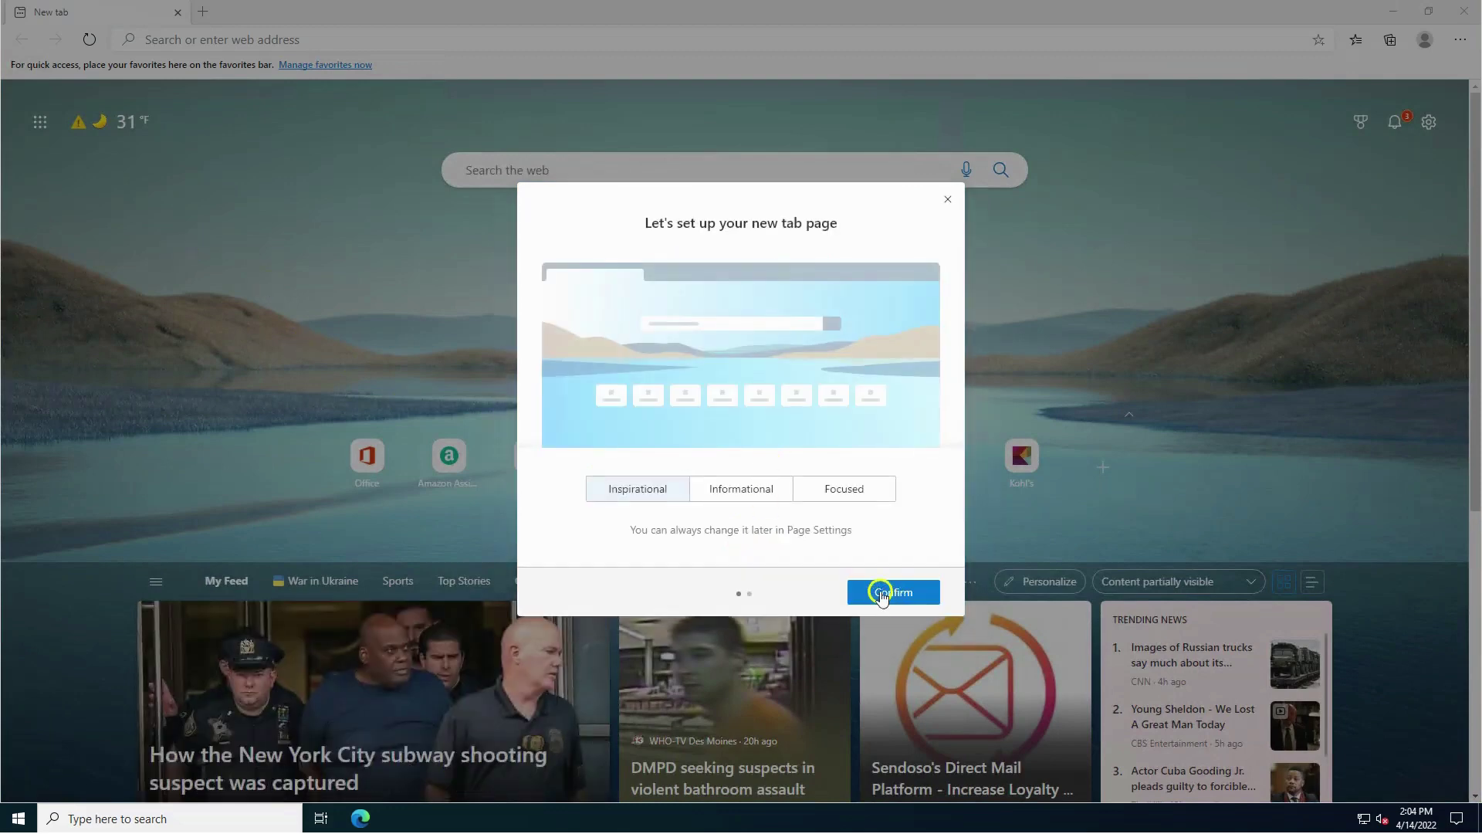
left_click(882, 593)
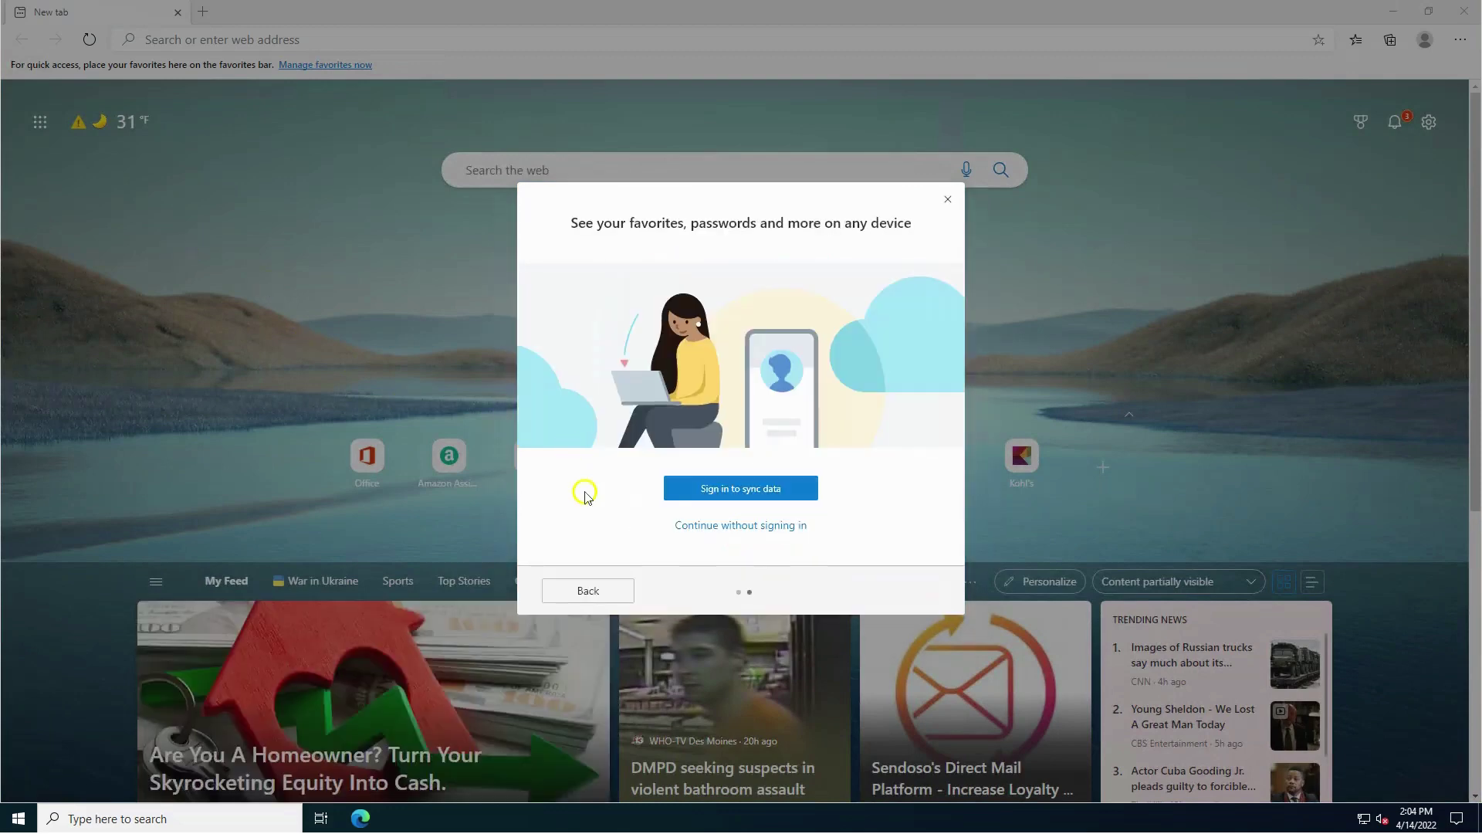
left_click(378, 340)
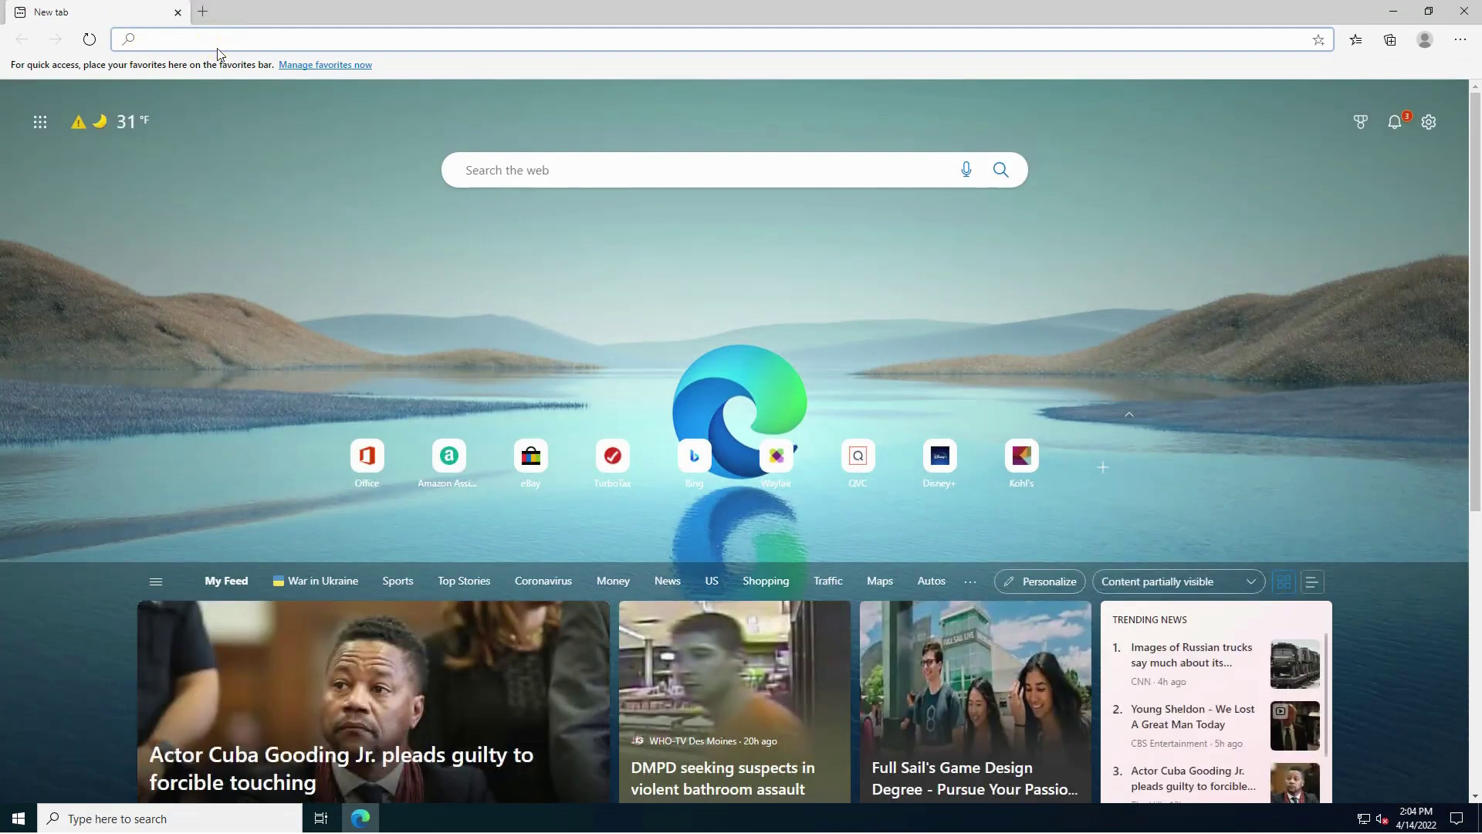
Search 'speed' and run the Speedtest by Ookla test (232.20 Mbps down, 450.31 up).
type("spee")
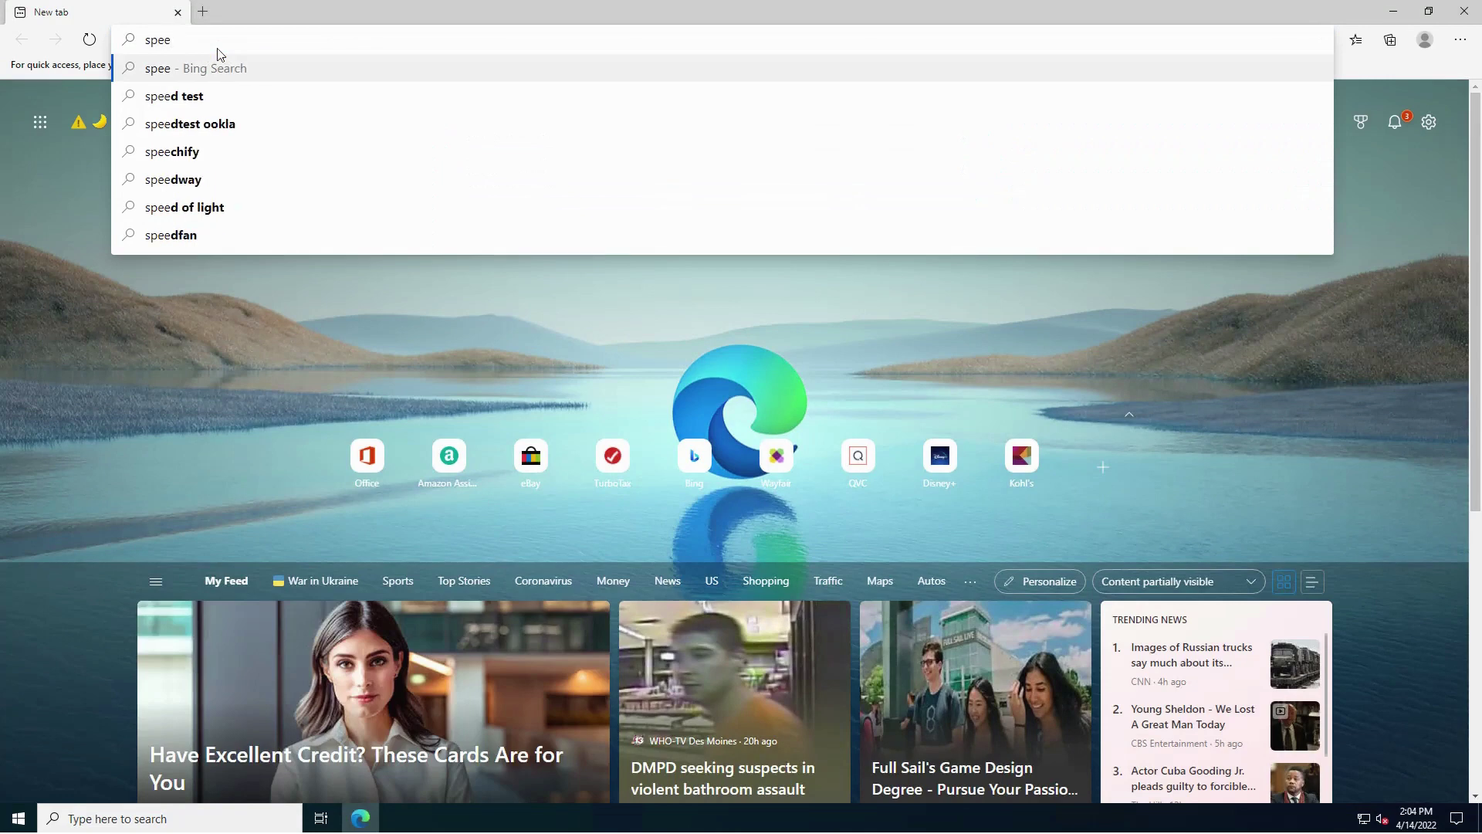
type("d")
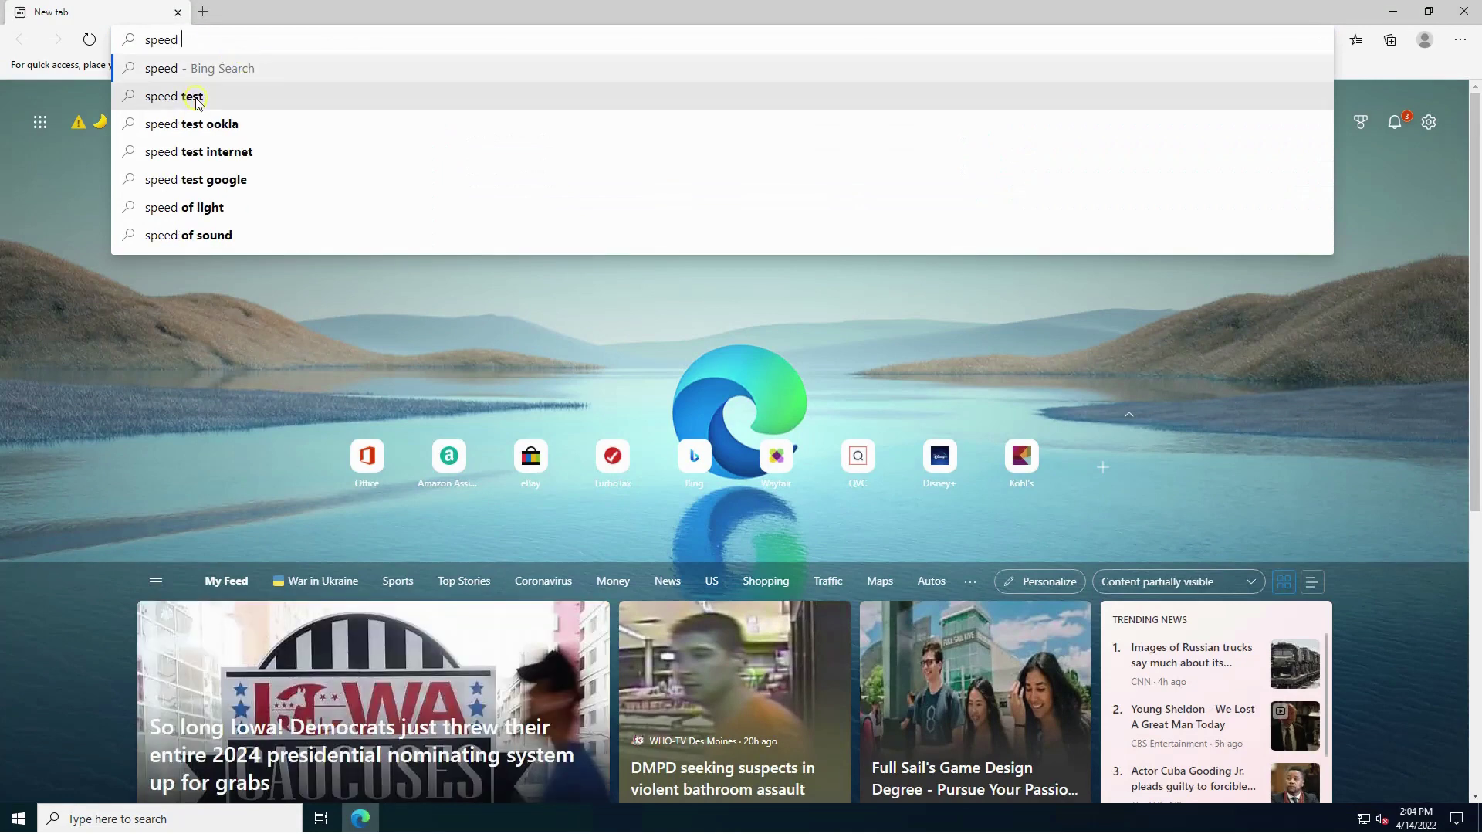
left_click(198, 95)
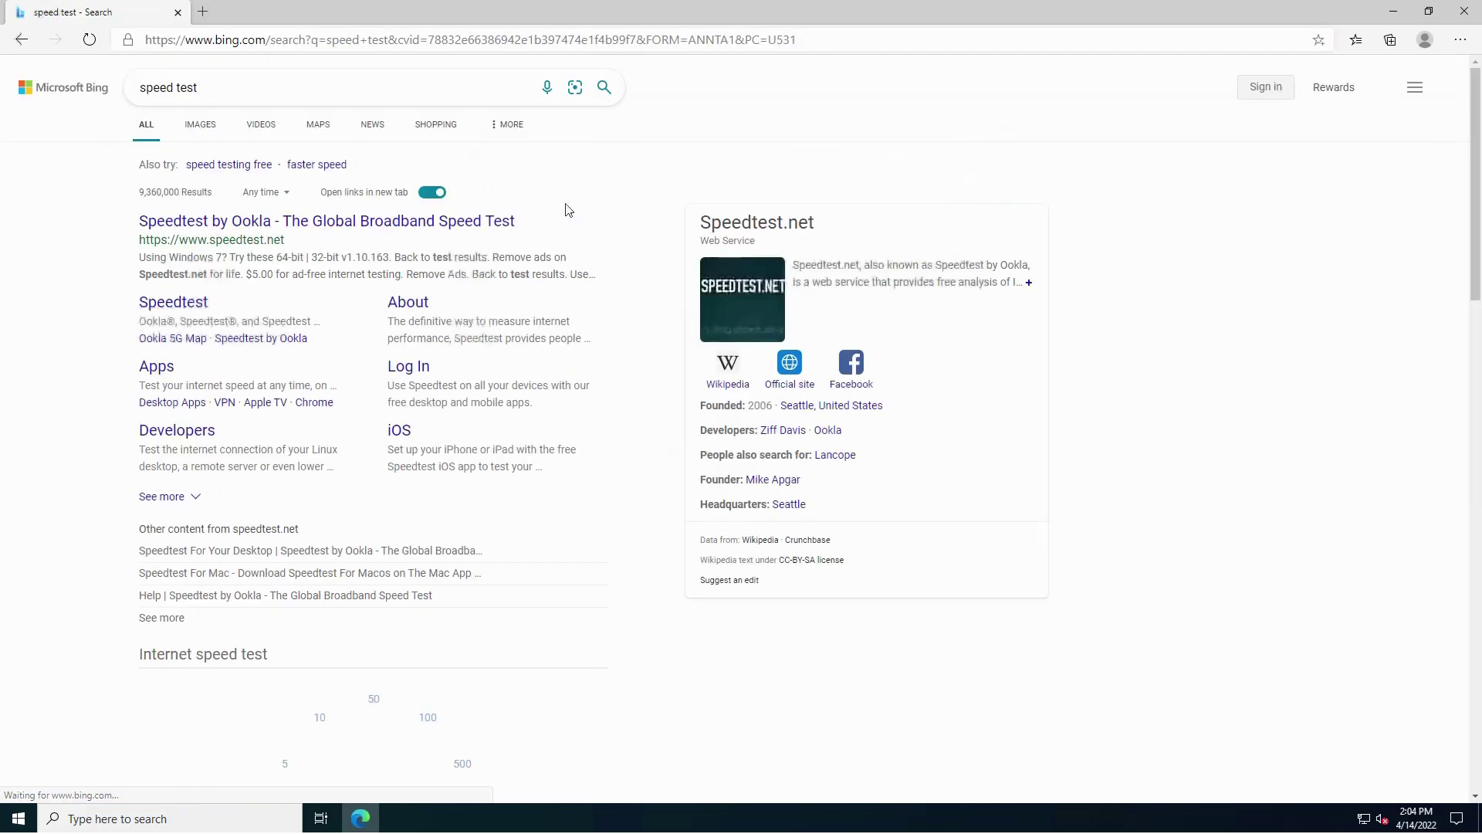
left_click(303, 221)
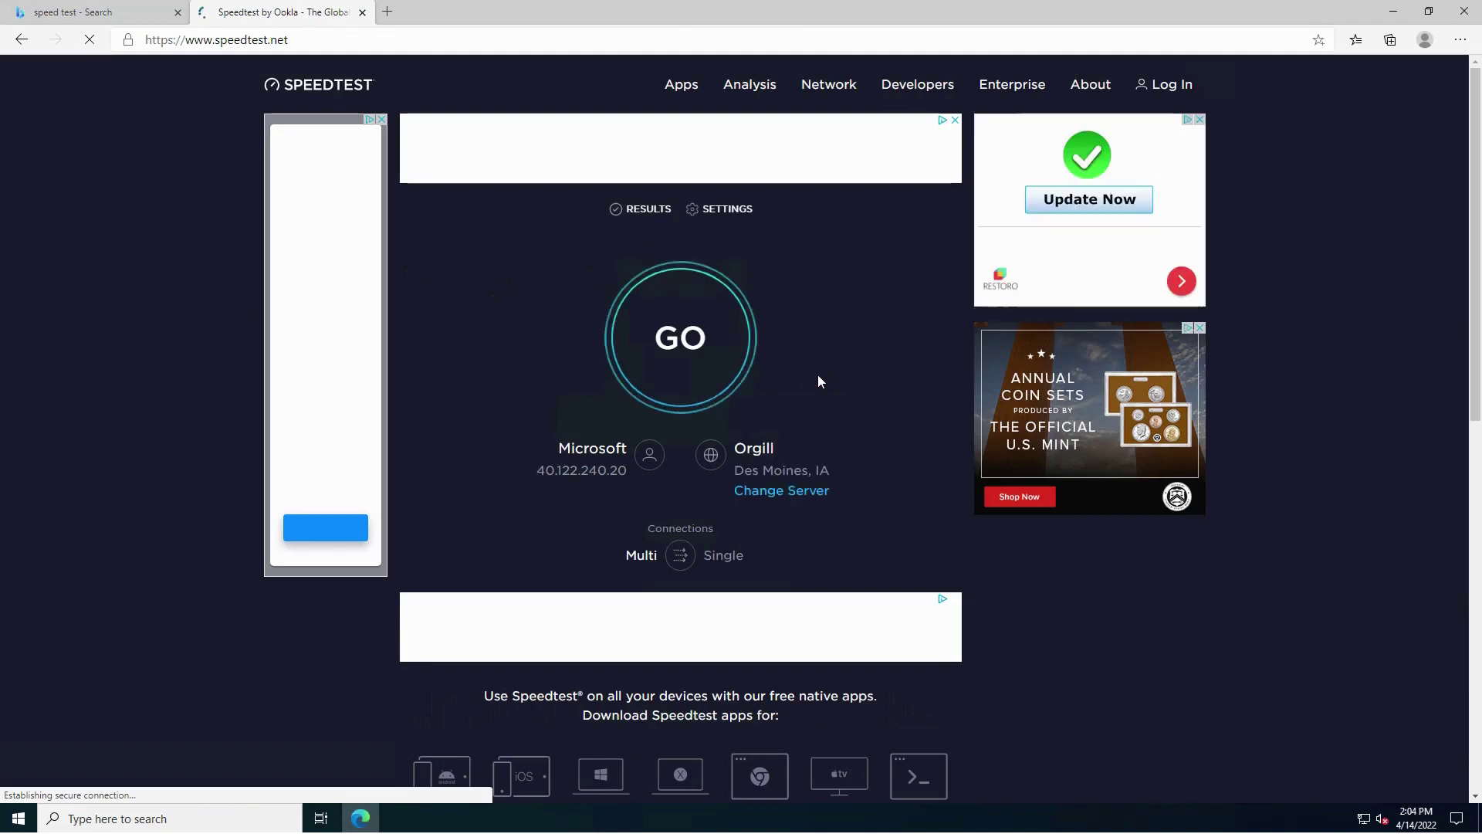
left_click(821, 378)
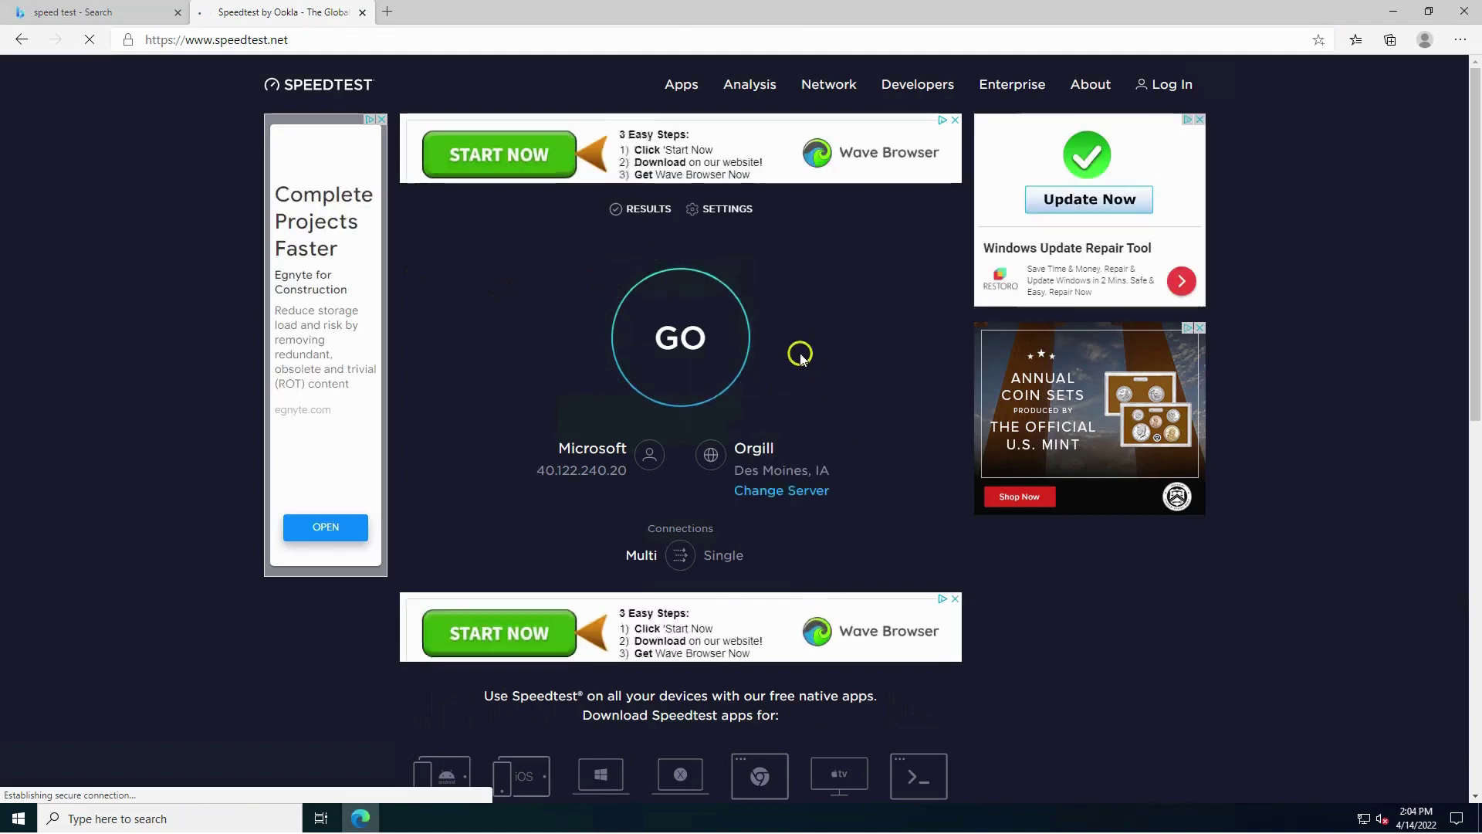
left_click(676, 360)
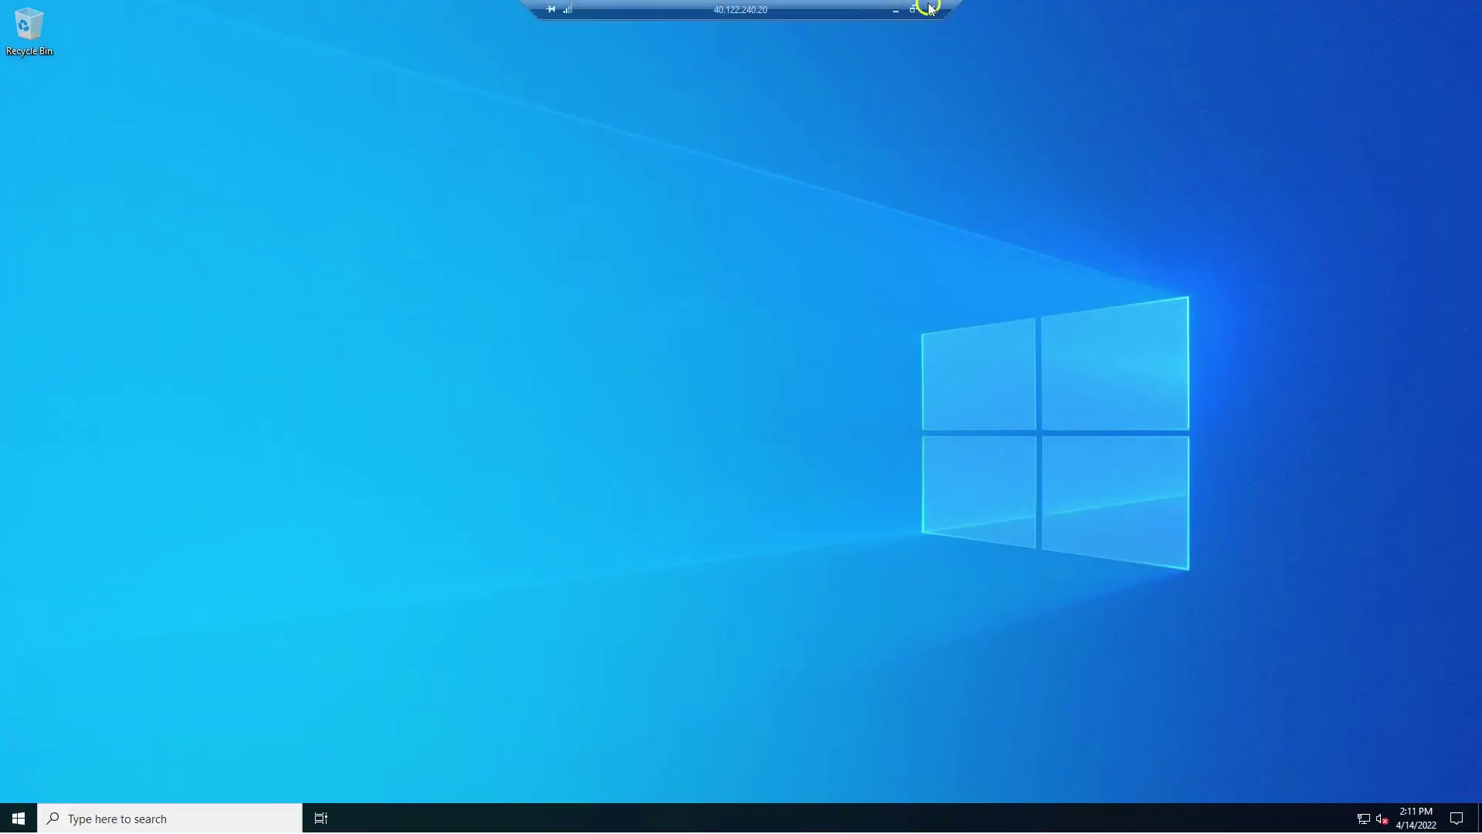
Back in the local Azure portal, open Windows10-Pro from Virtual machines and start it.
left_click(920, 8)
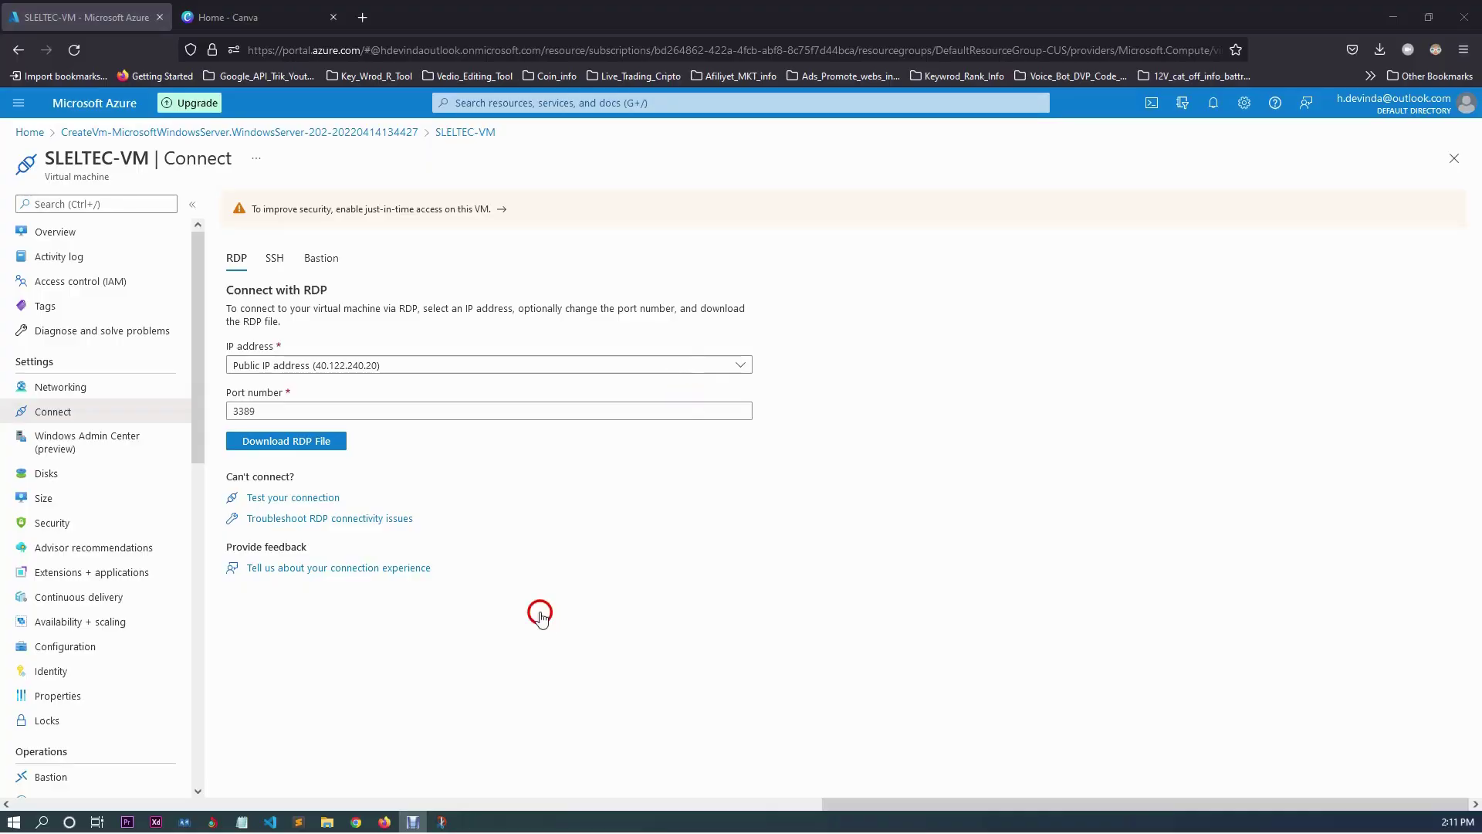
left_click(72, 104)
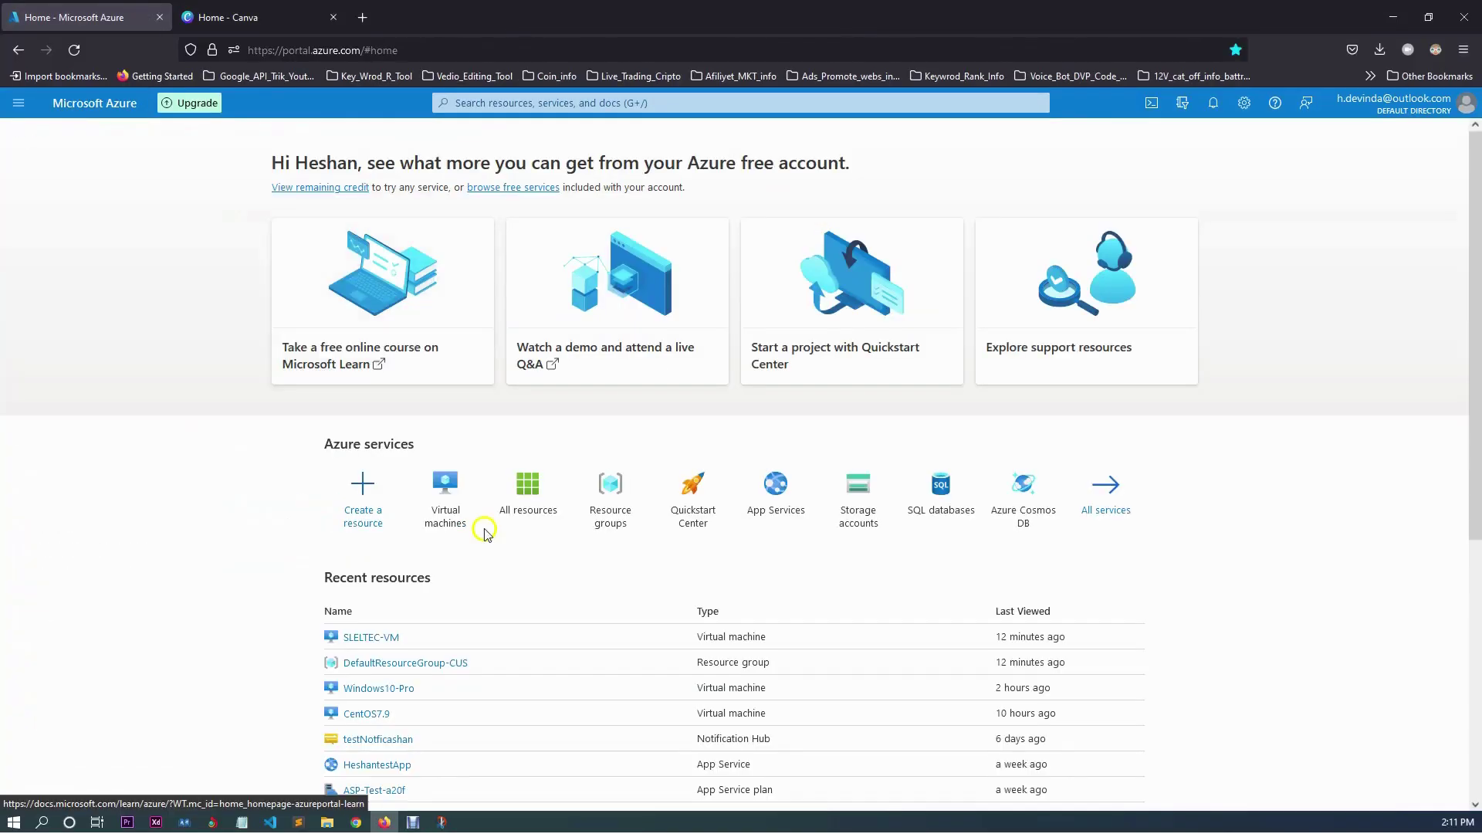
left_click(437, 492)
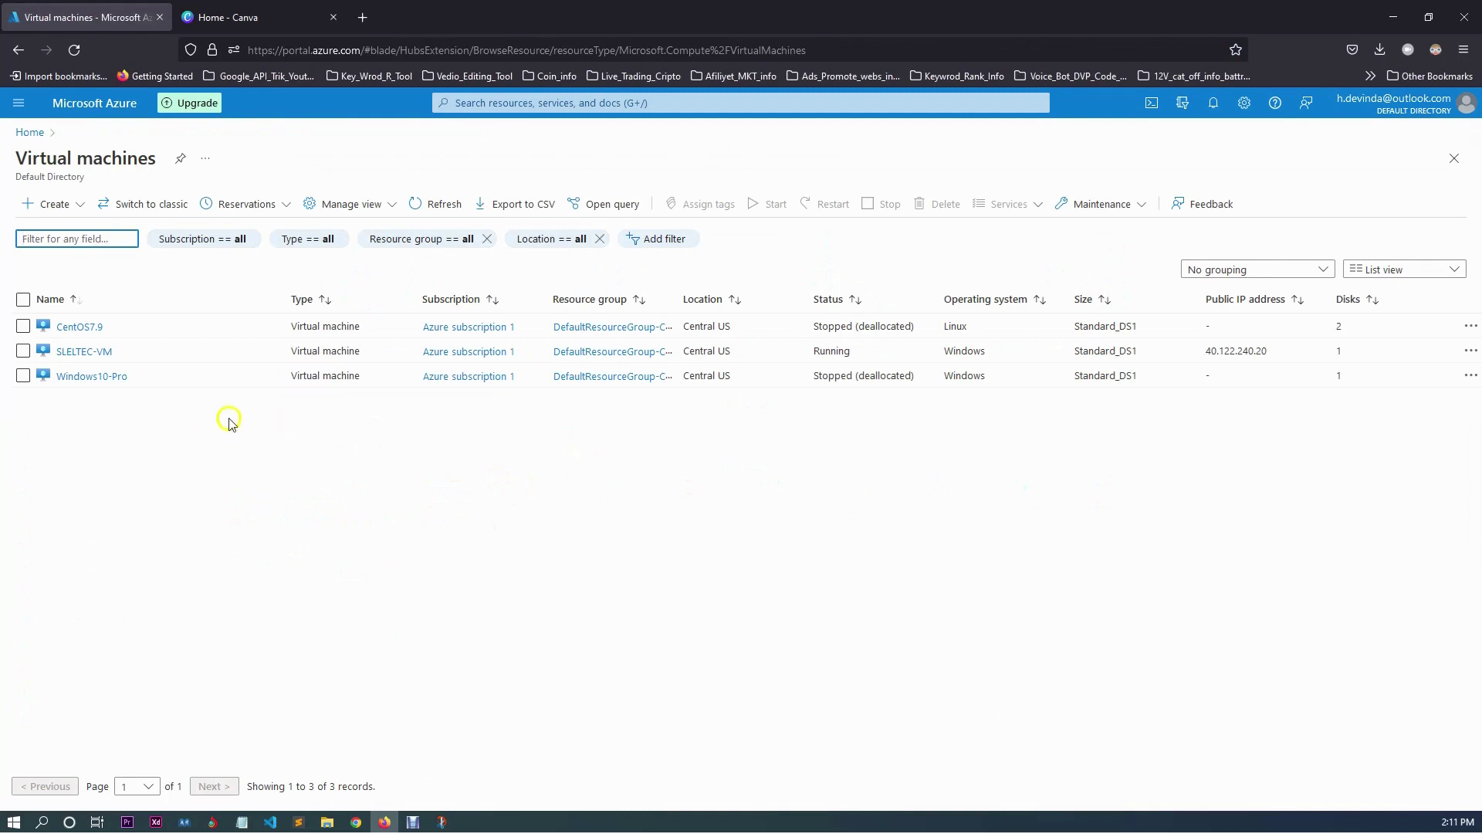
left_click(74, 378)
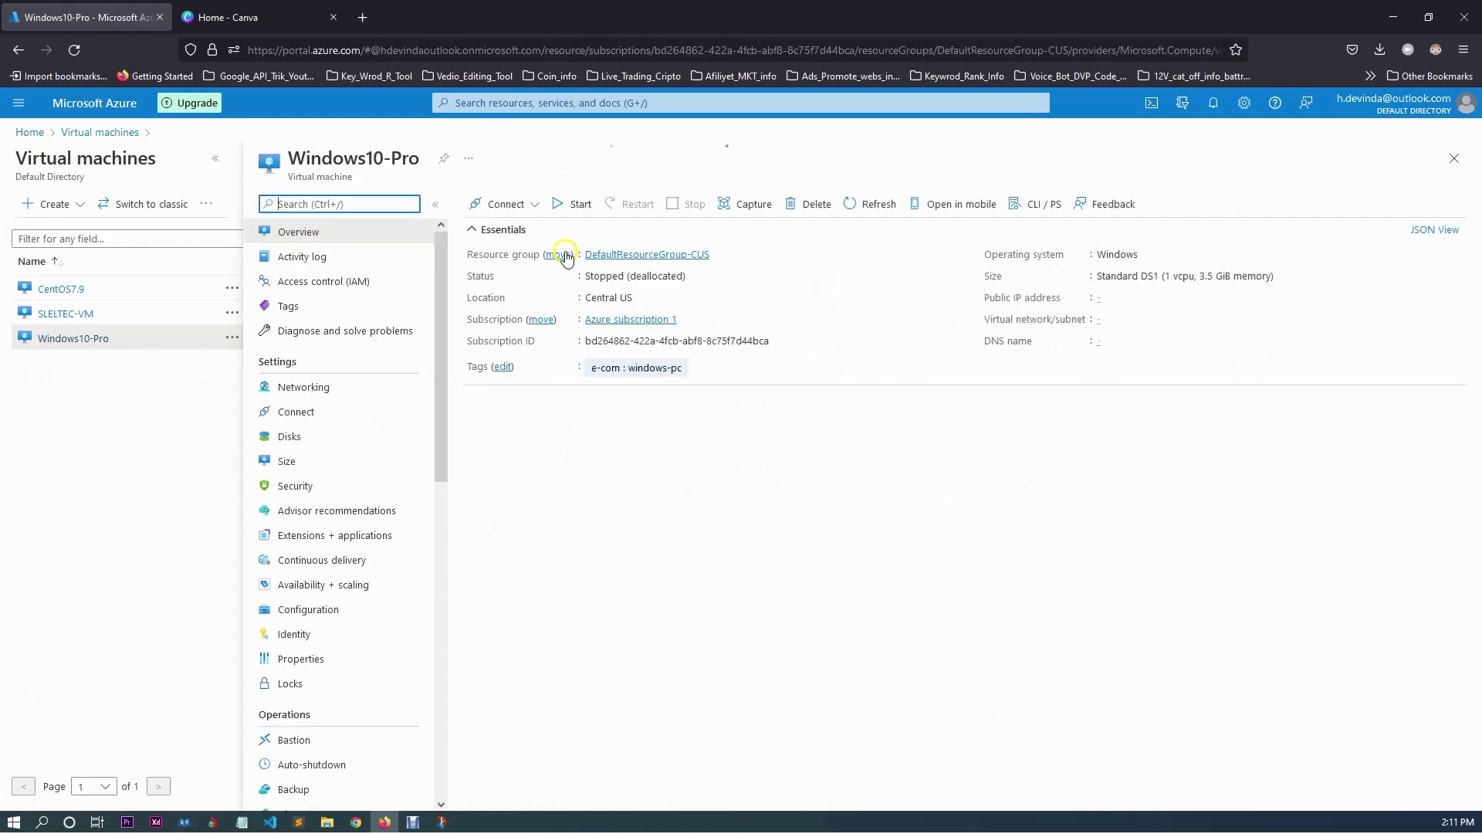
left_click(572, 207)
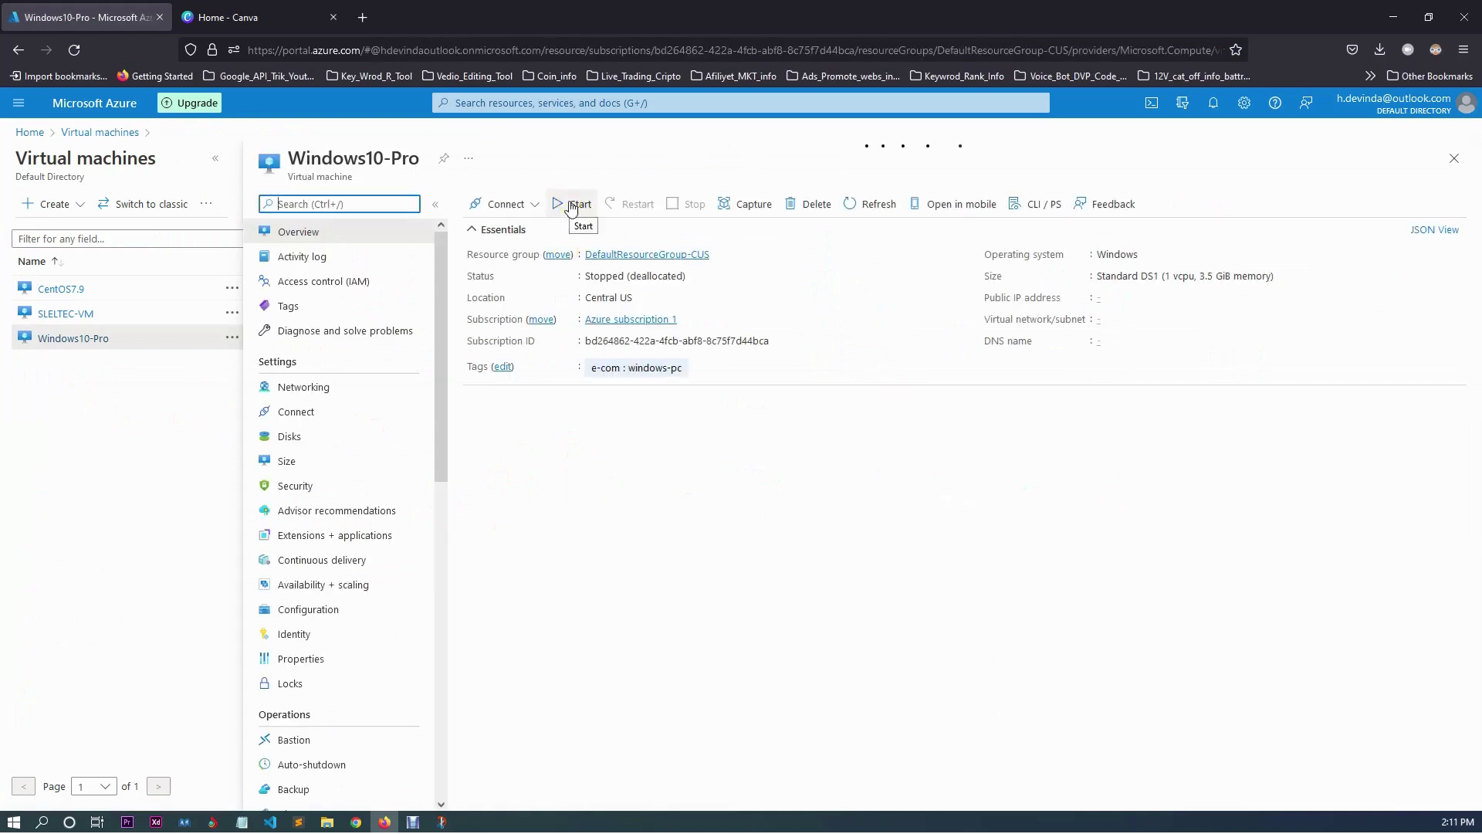
left_click(577, 207)
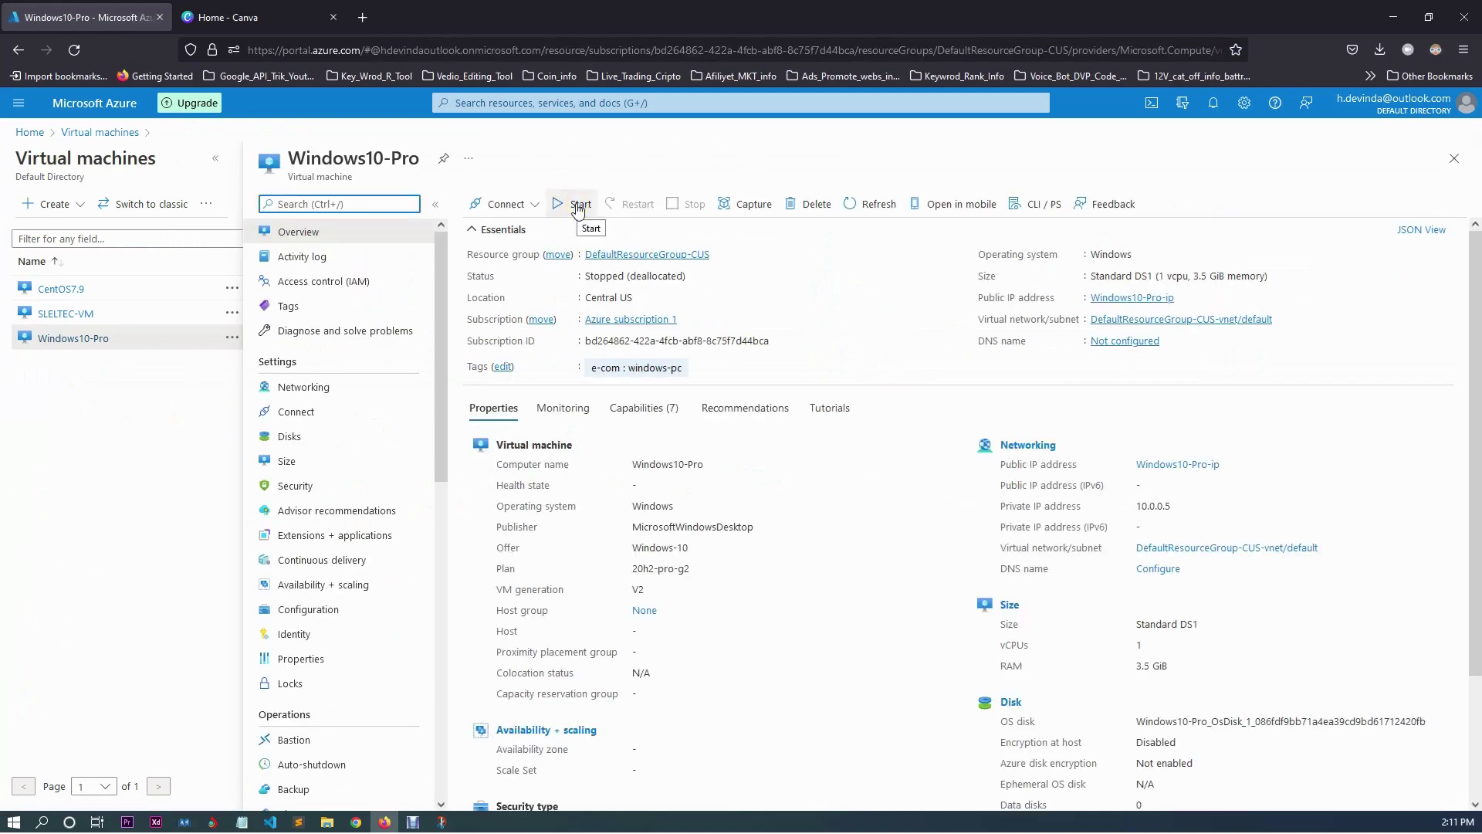
left_click(576, 207)
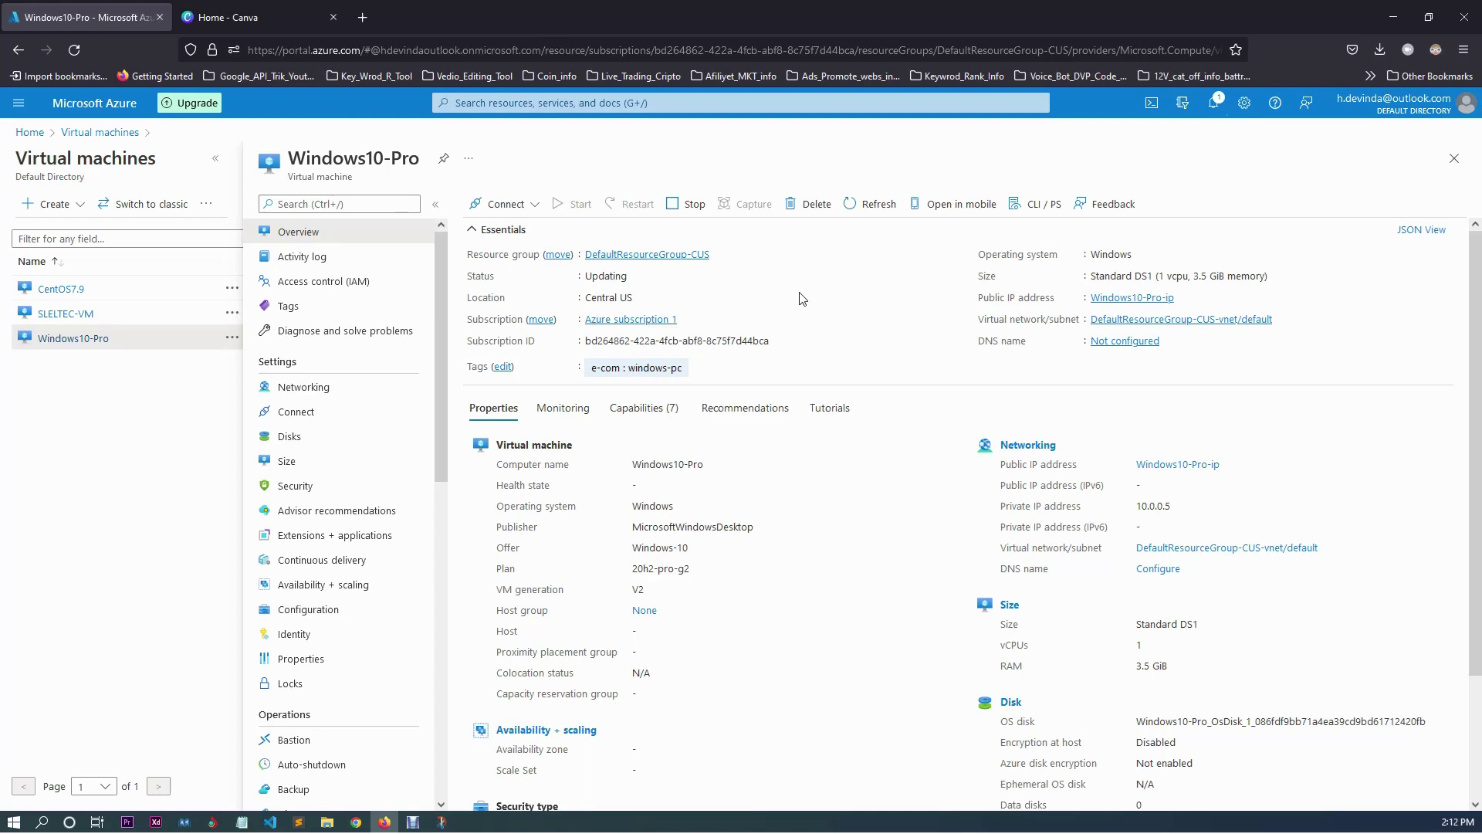
Download Windows10-Pro's RDP file via Connect > RDP, open it and accept the certificate.
left_click(508, 205)
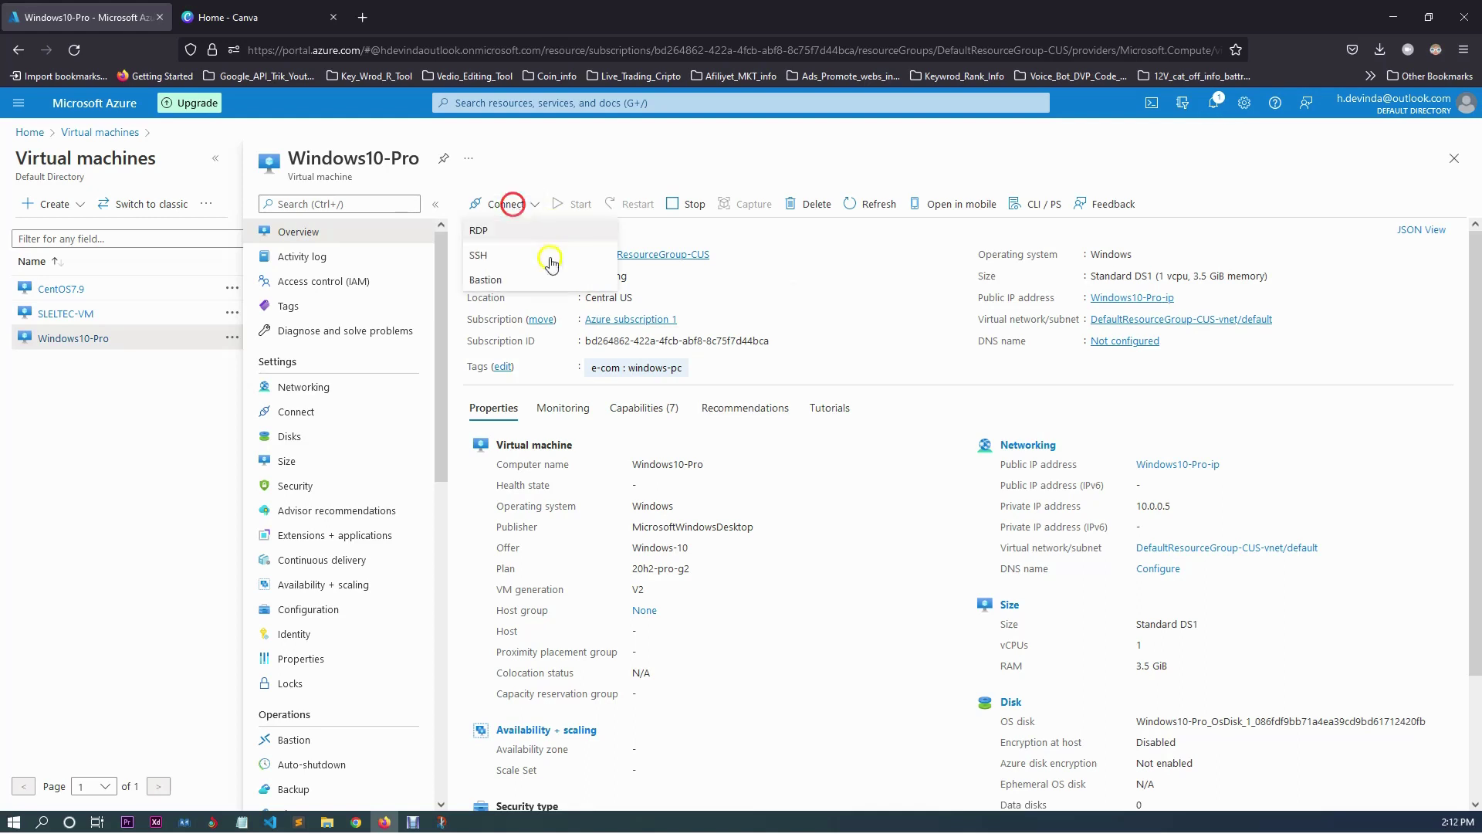
left_click(480, 232)
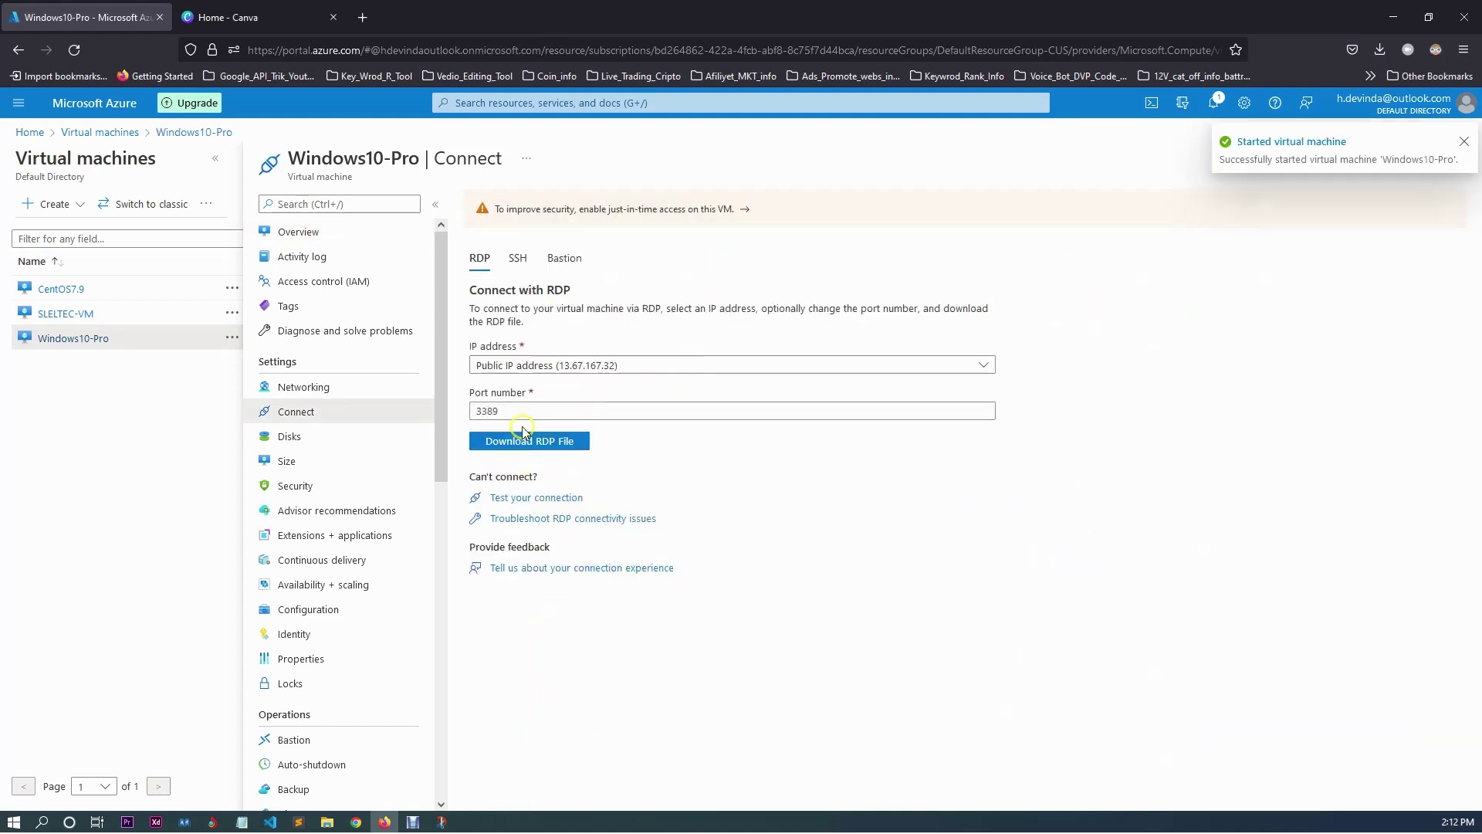
left_click(529, 444)
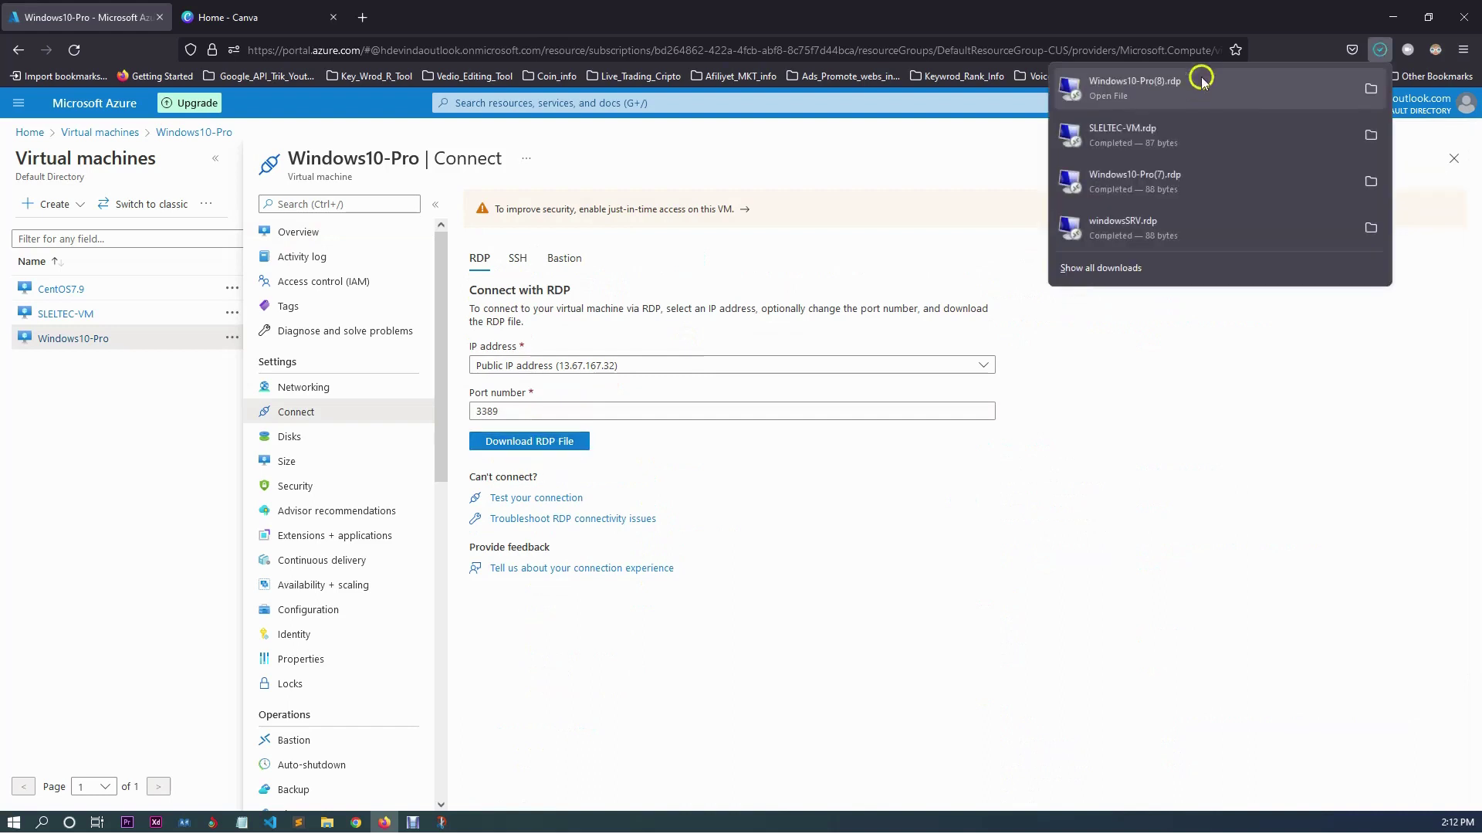
left_click(1114, 280)
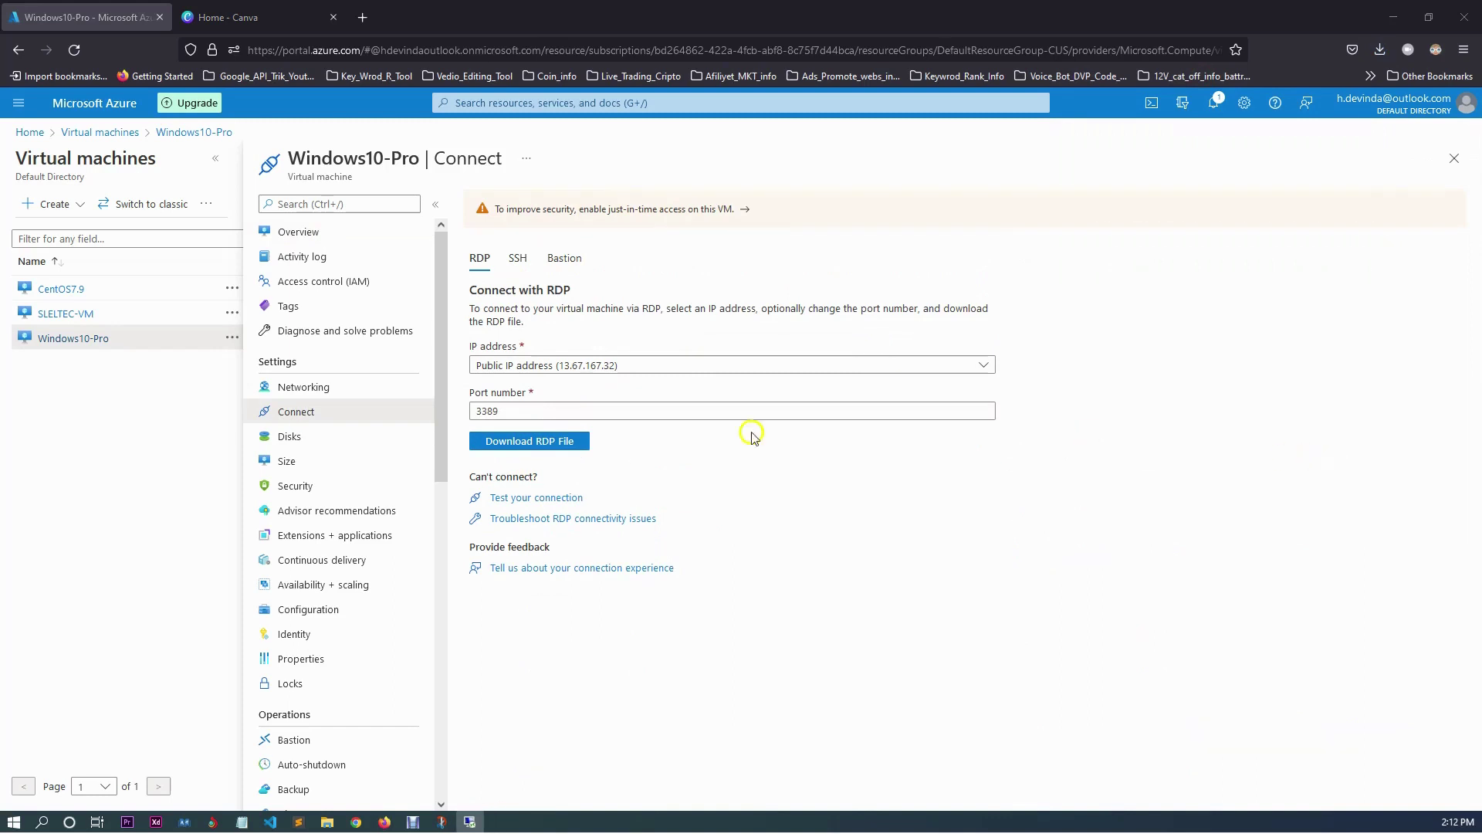
left_click(551, 442)
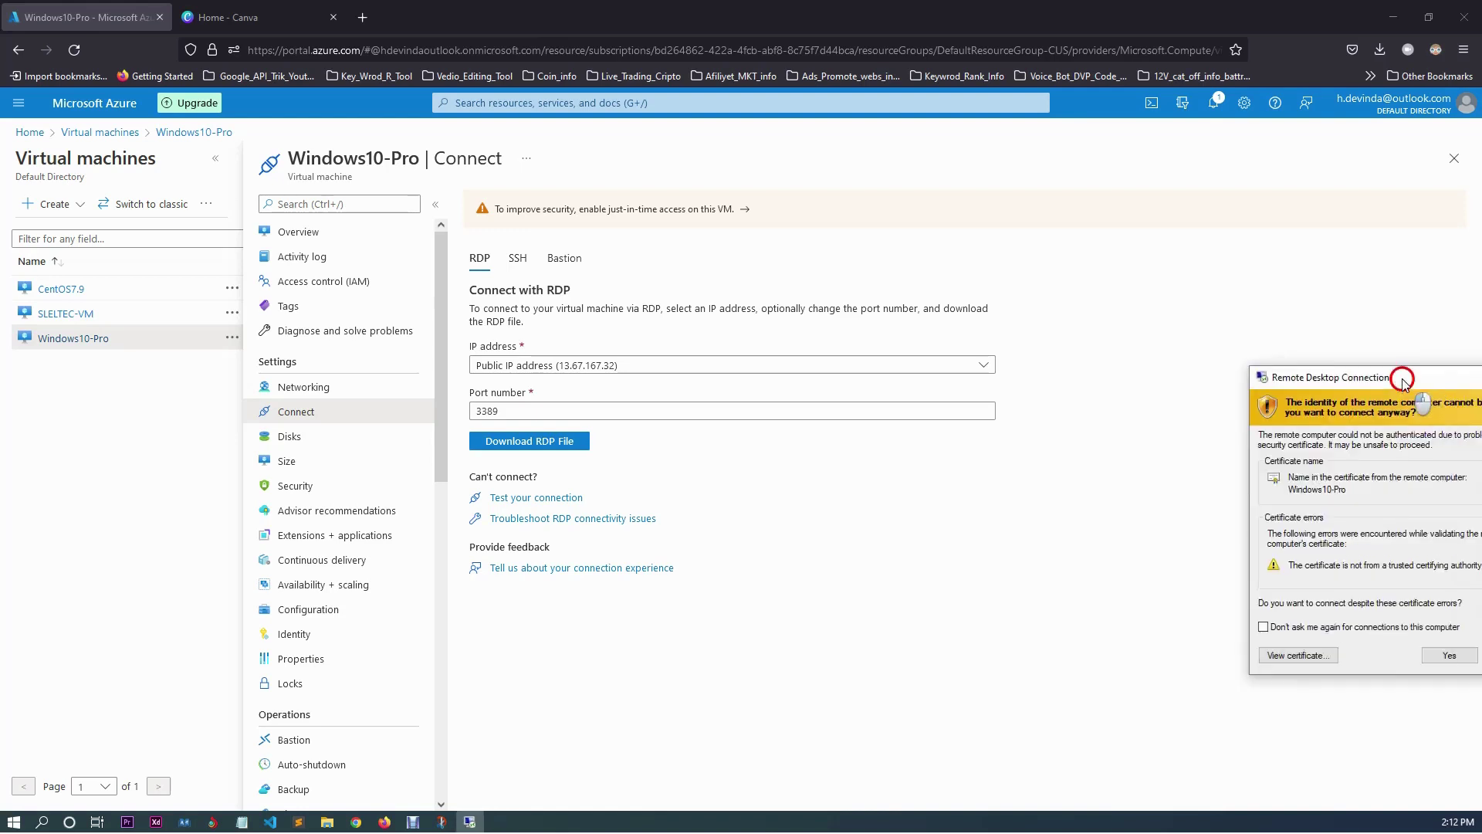
left_click_drag(1400, 372, 779, 401)
left_click(821, 678)
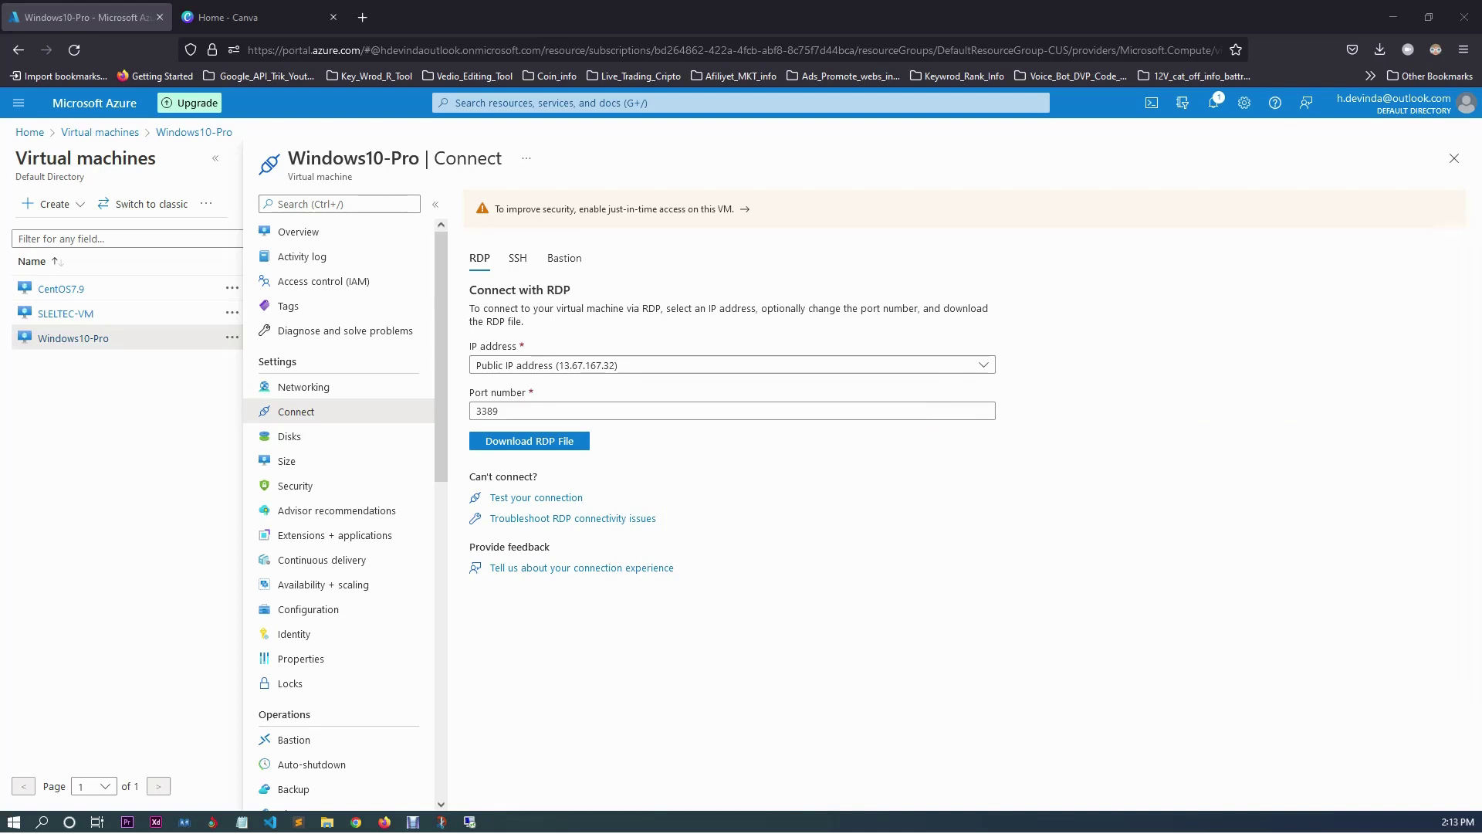
Reposition the Remote Desktop window, toggling full screen and minimizing it to the local desktop.
left_click_drag(1402, 291, 784, 288)
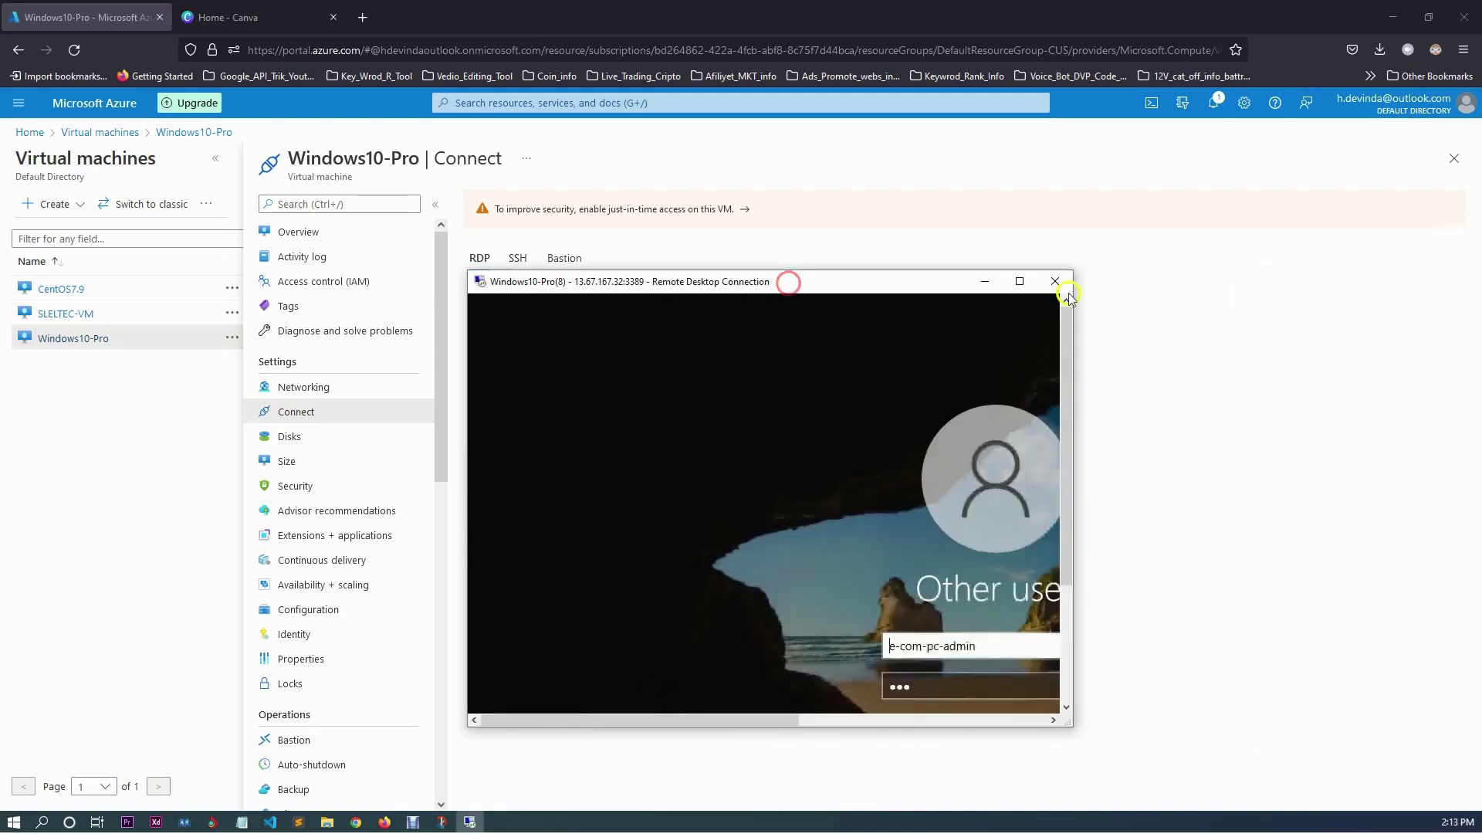
left_click(1020, 282)
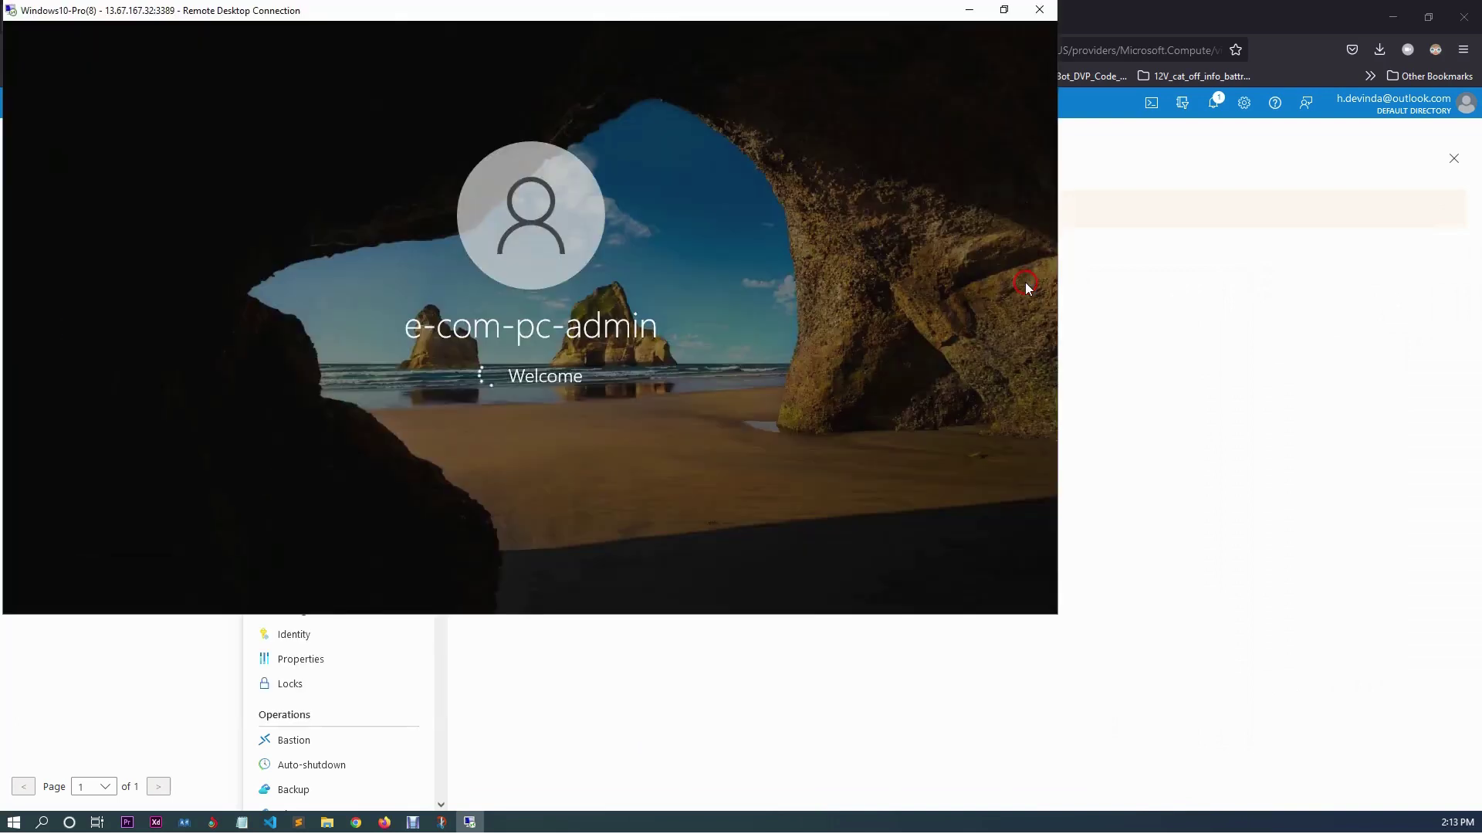
left_click(1004, 10)
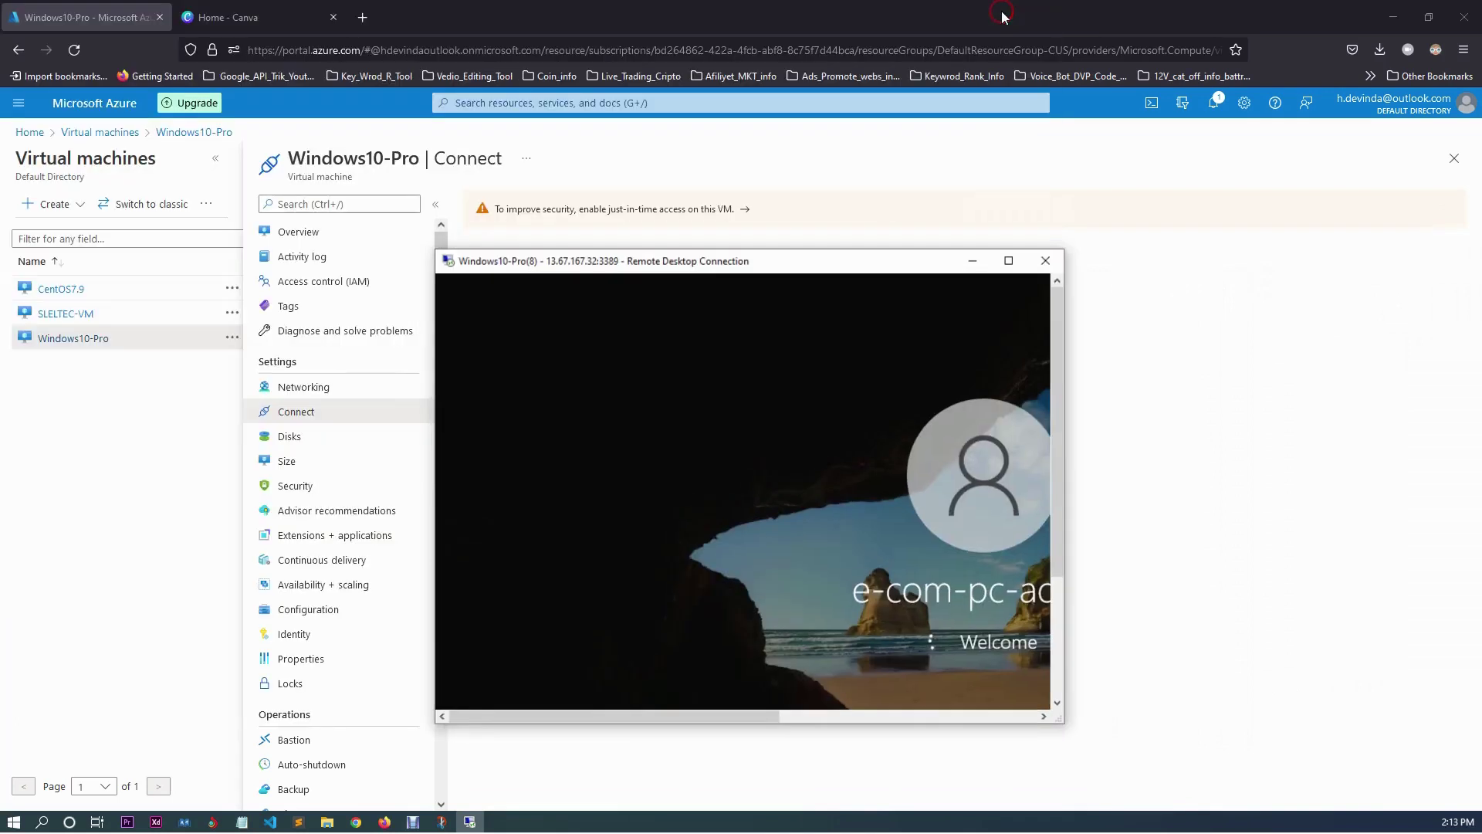
left_click(1019, 282)
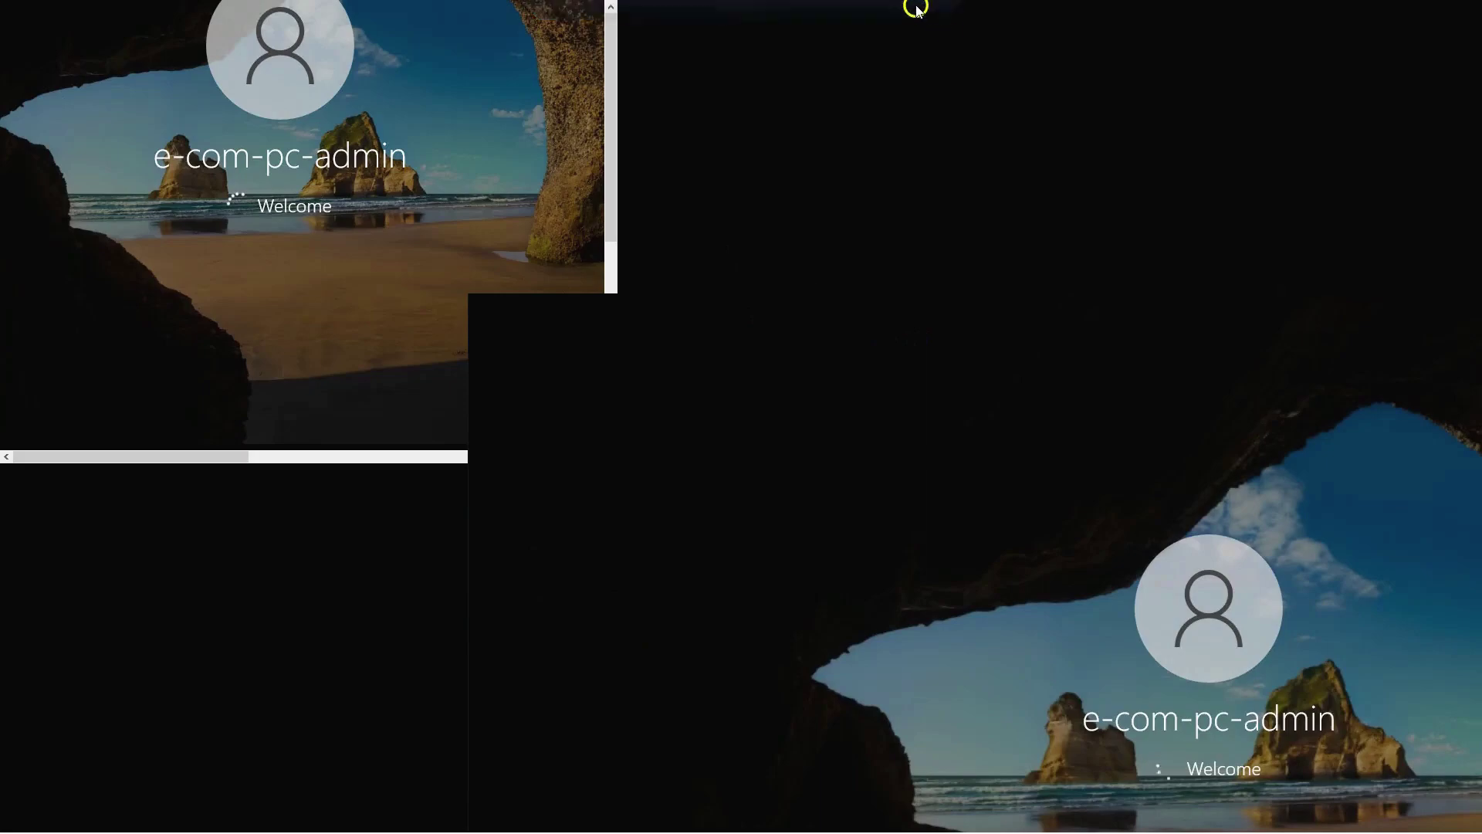
left_click(912, 9)
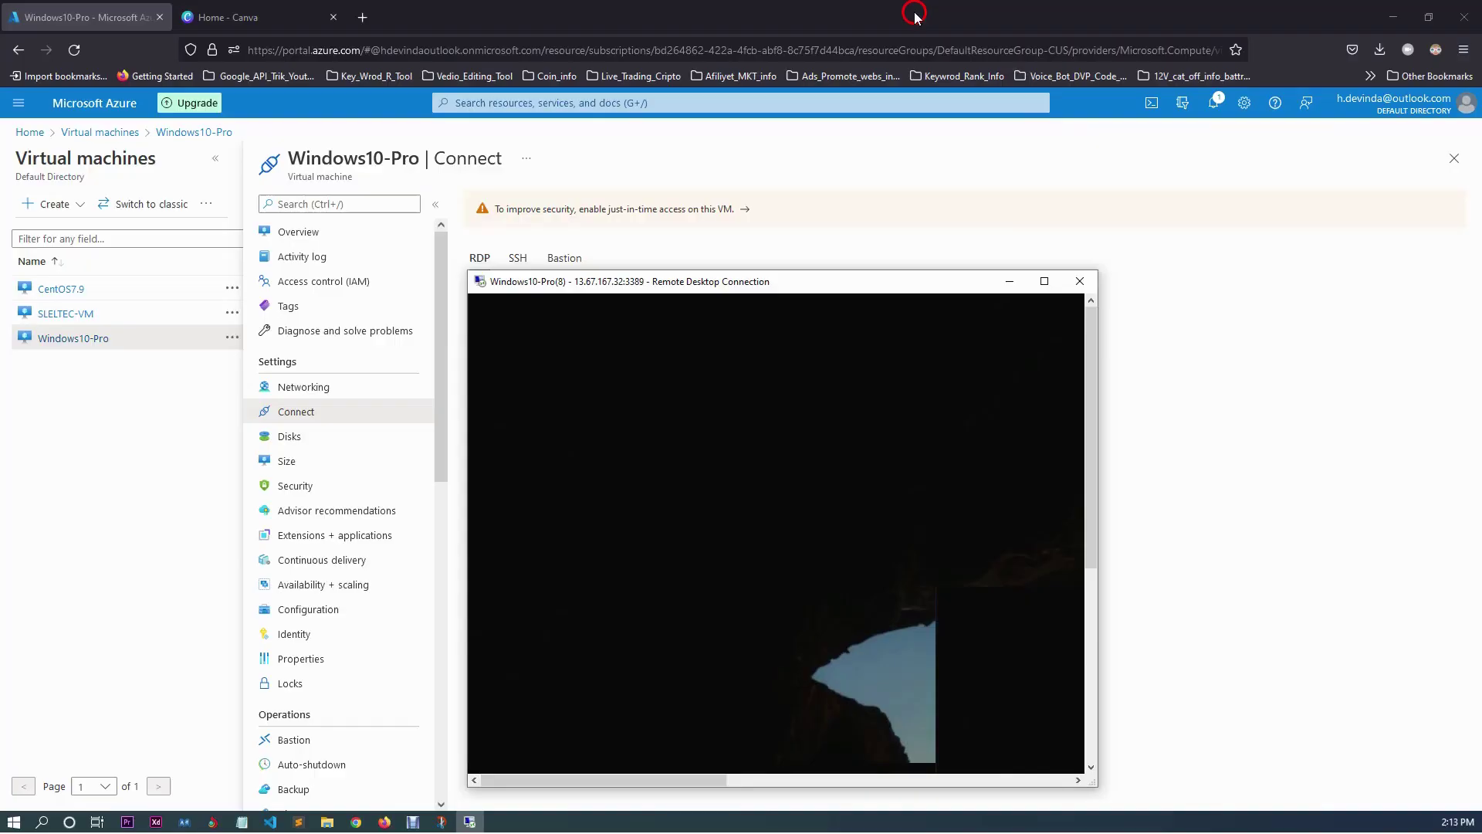
left_click_drag(761, 282, 676, 223)
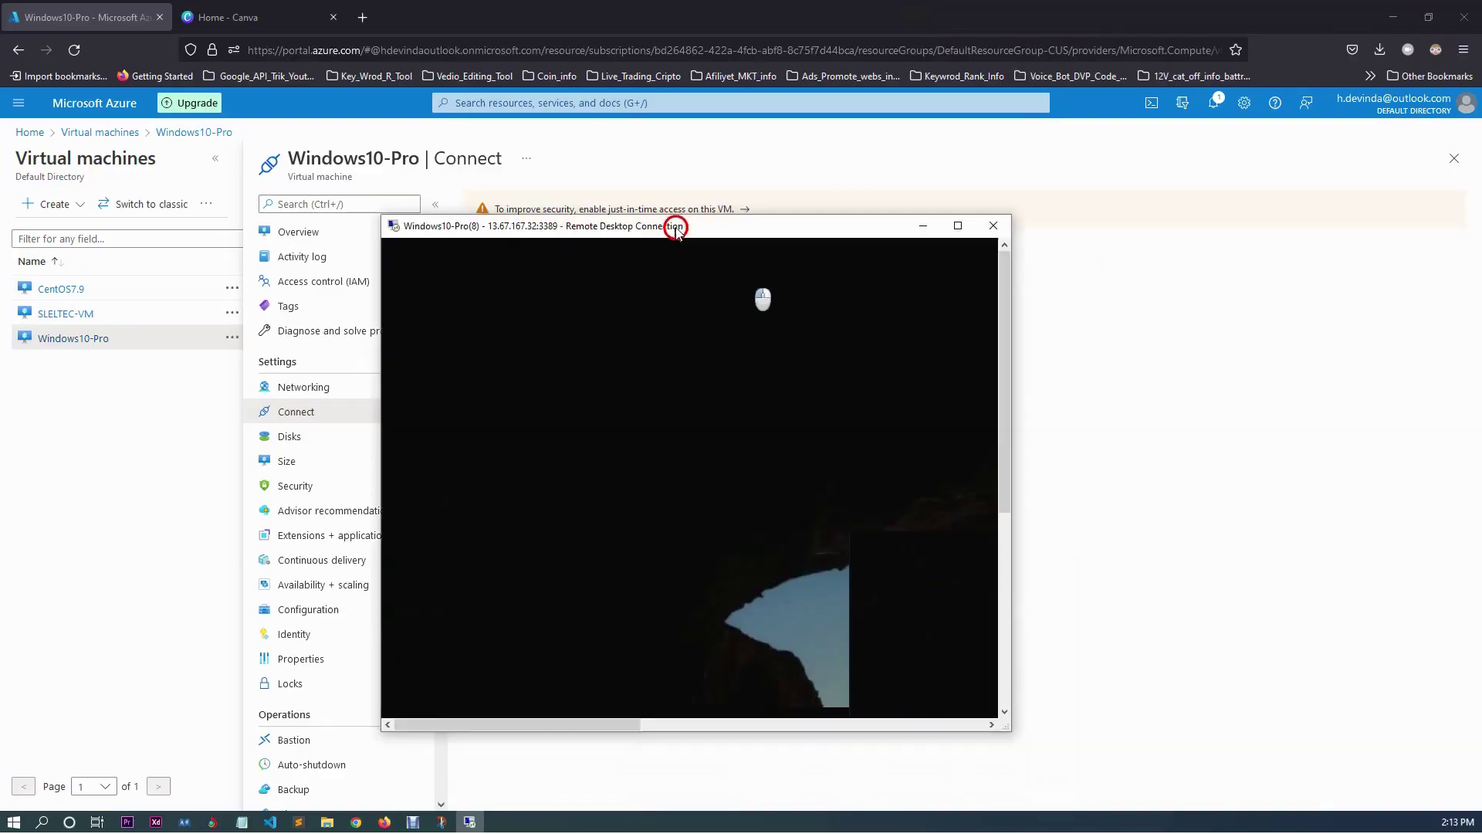
left_click(960, 222)
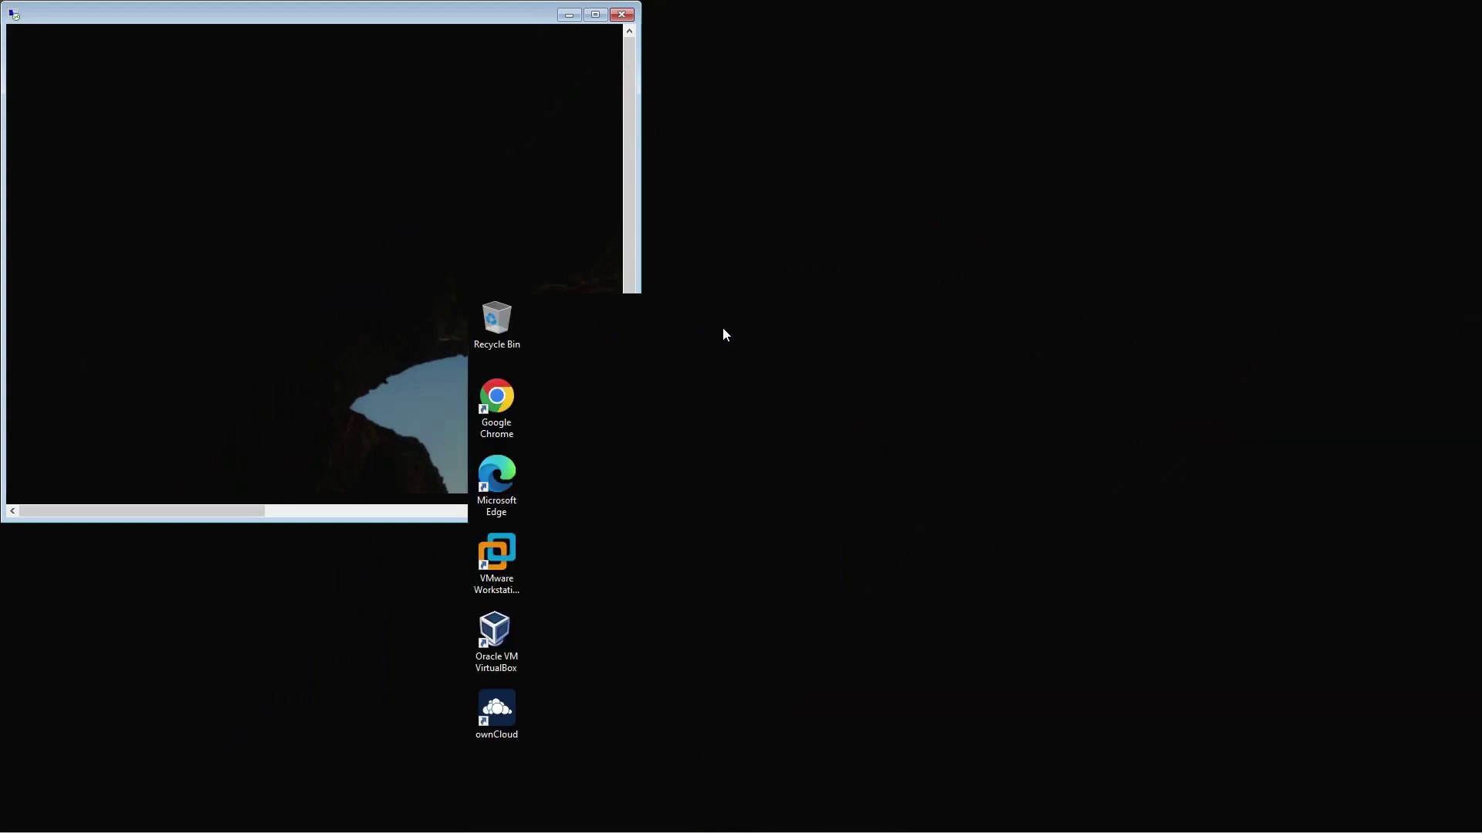
mouse_move(652, 5)
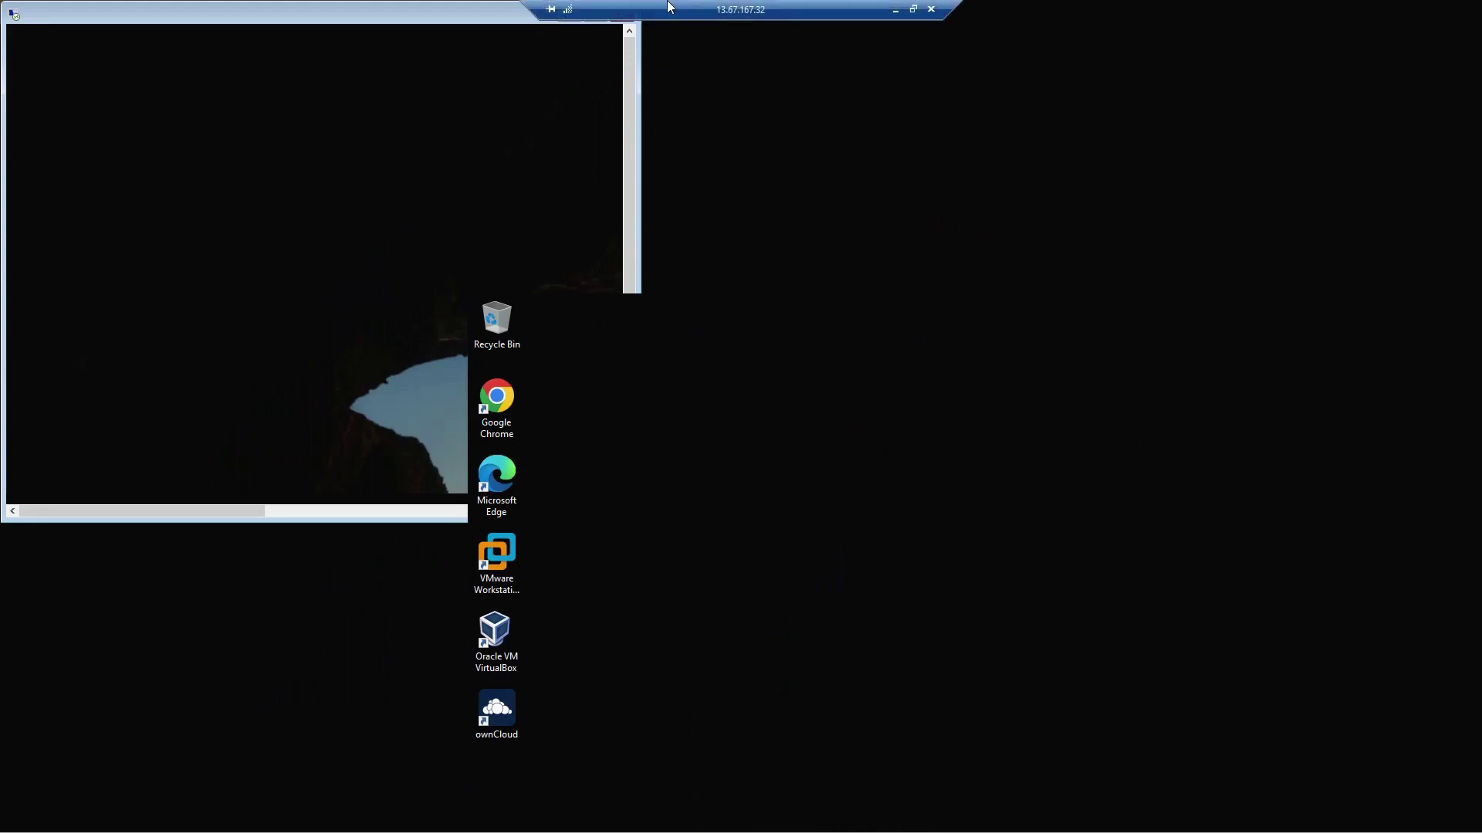
left_click_drag(668, 6, 932, 9)
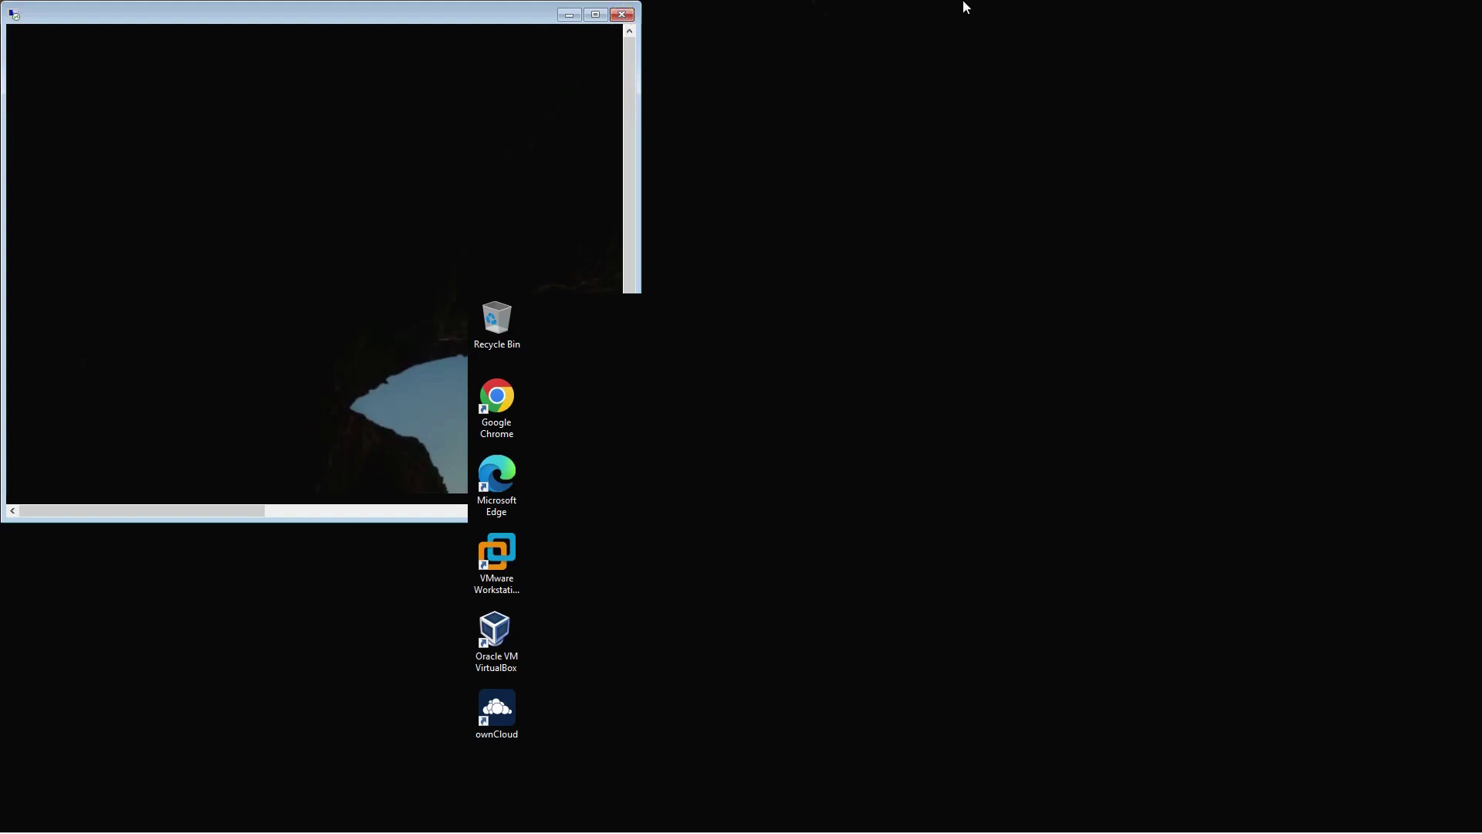
mouse_move(965, 6)
left_click(1187, 12)
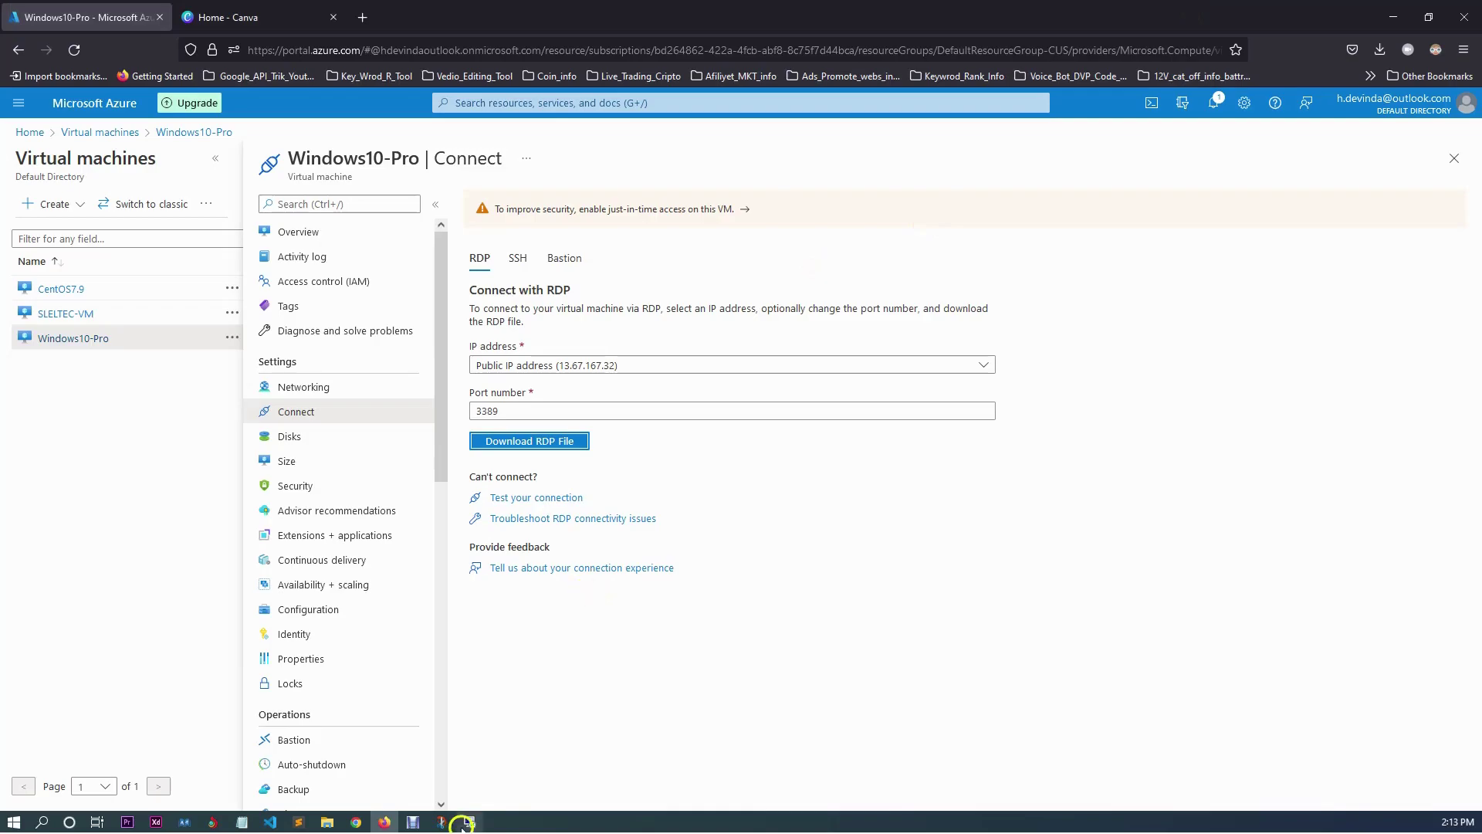
left_click(468, 821)
Open Windows10-Pro(8).rdp from Firefox downloads and maximize the Remote Desktop window.
left_click(1379, 51)
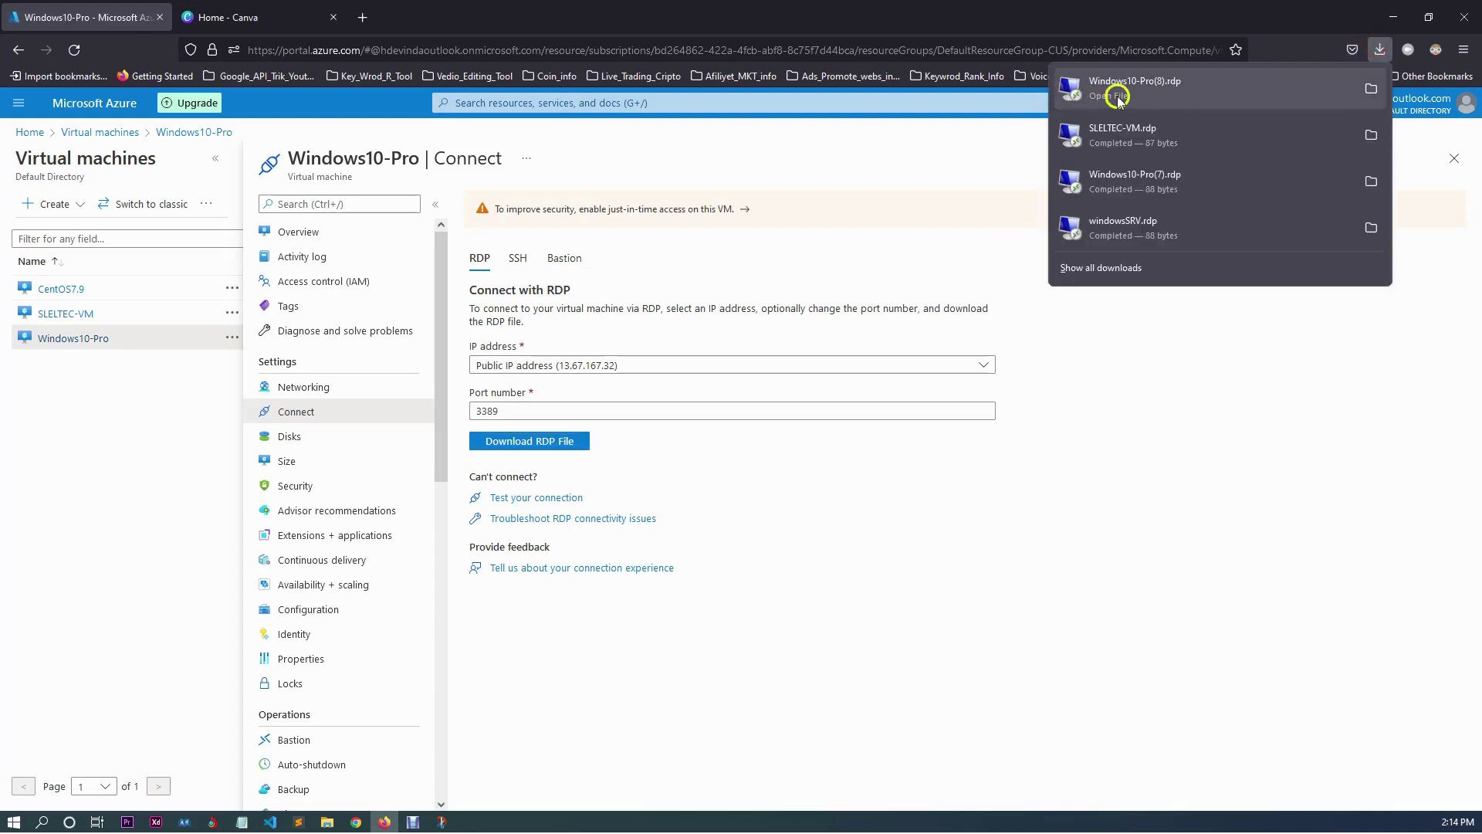
key("Escape")
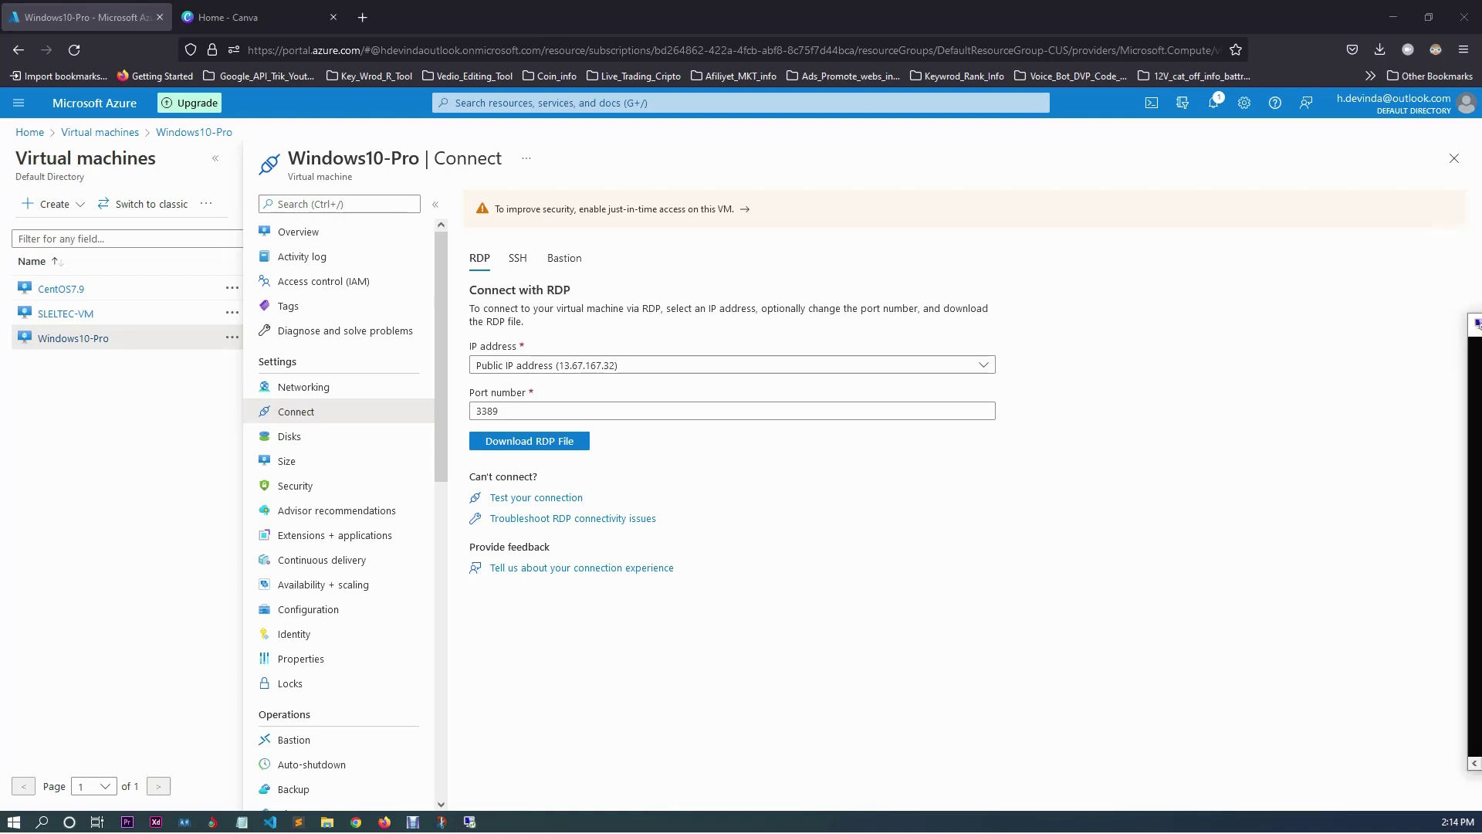
left_click_drag(1105, 279, 822, 307)
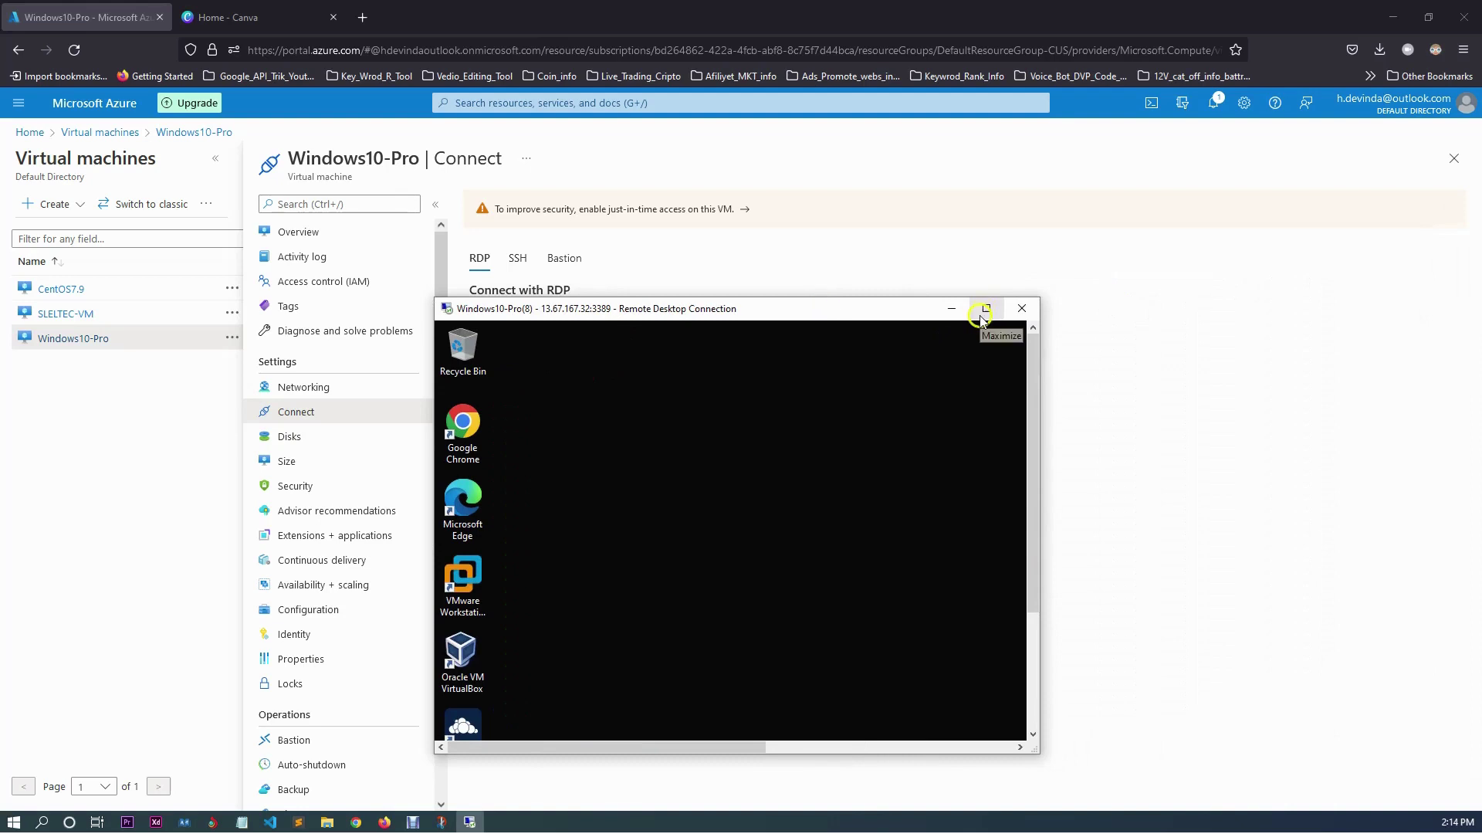
left_click(986, 308)
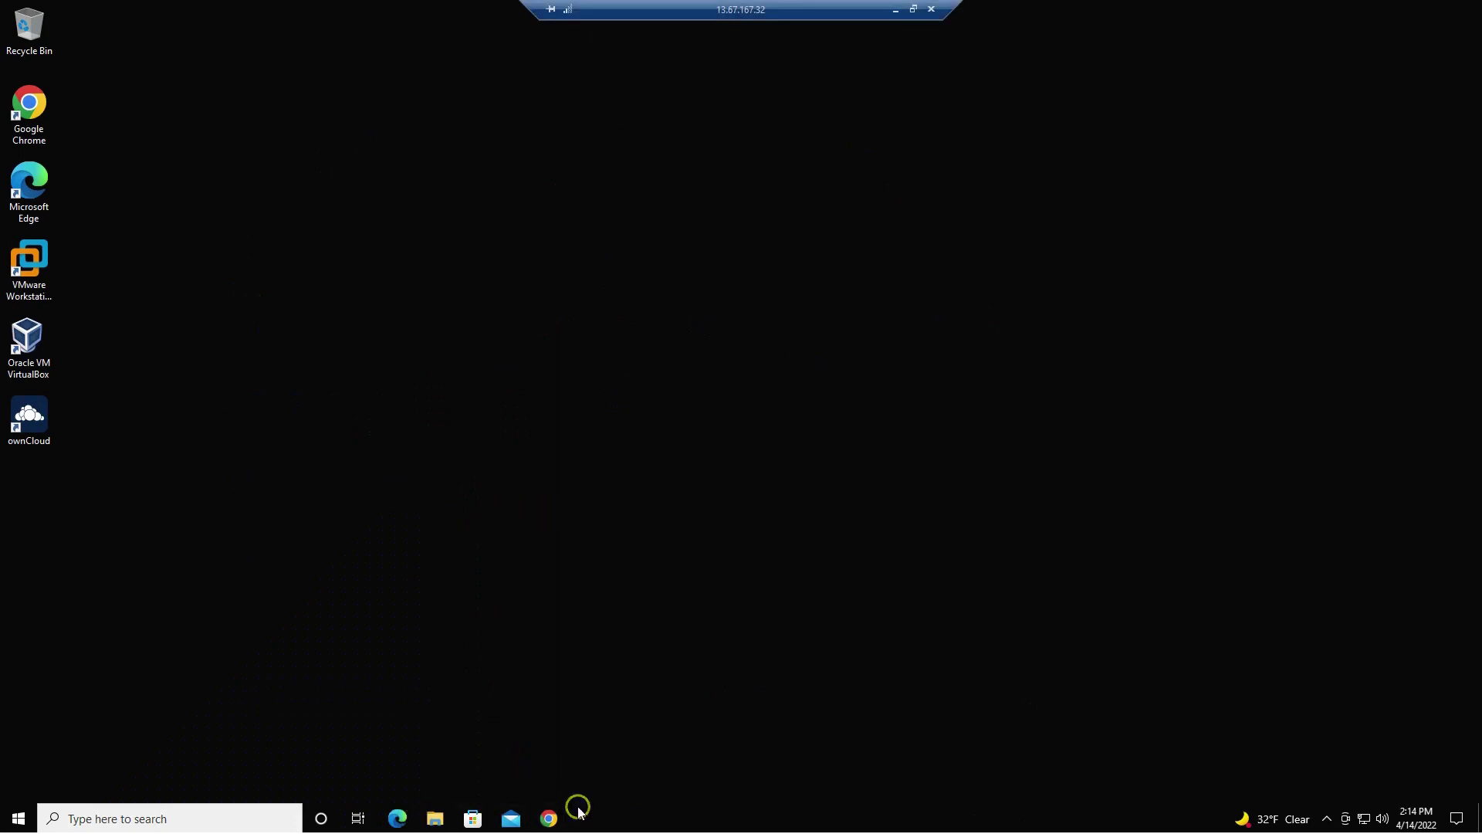
Open File Explorer at This PC and launch Google Chrome on the remote taskbar.
left_click(434, 824)
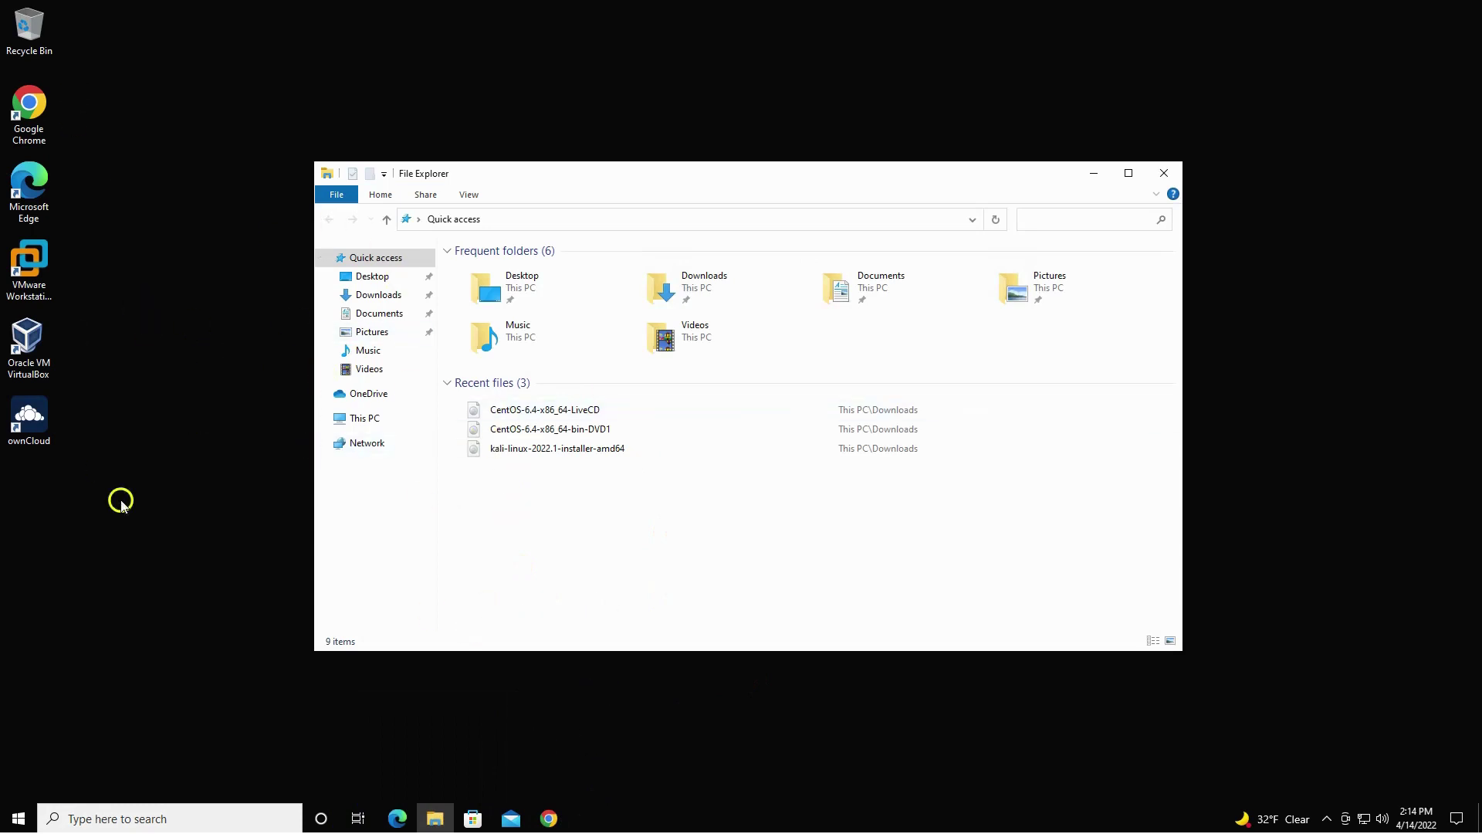
left_click(548, 819)
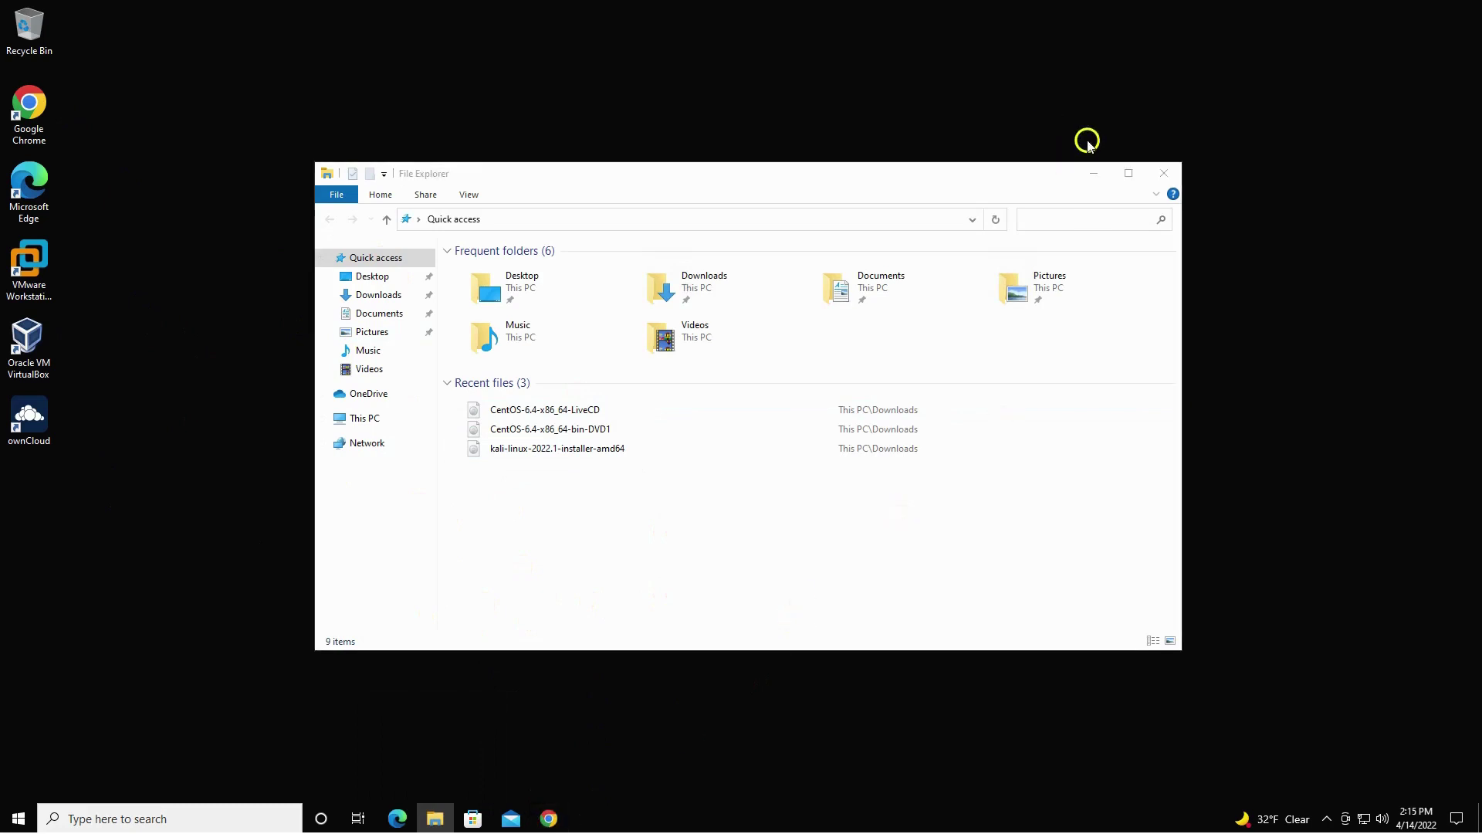
left_click(386, 420)
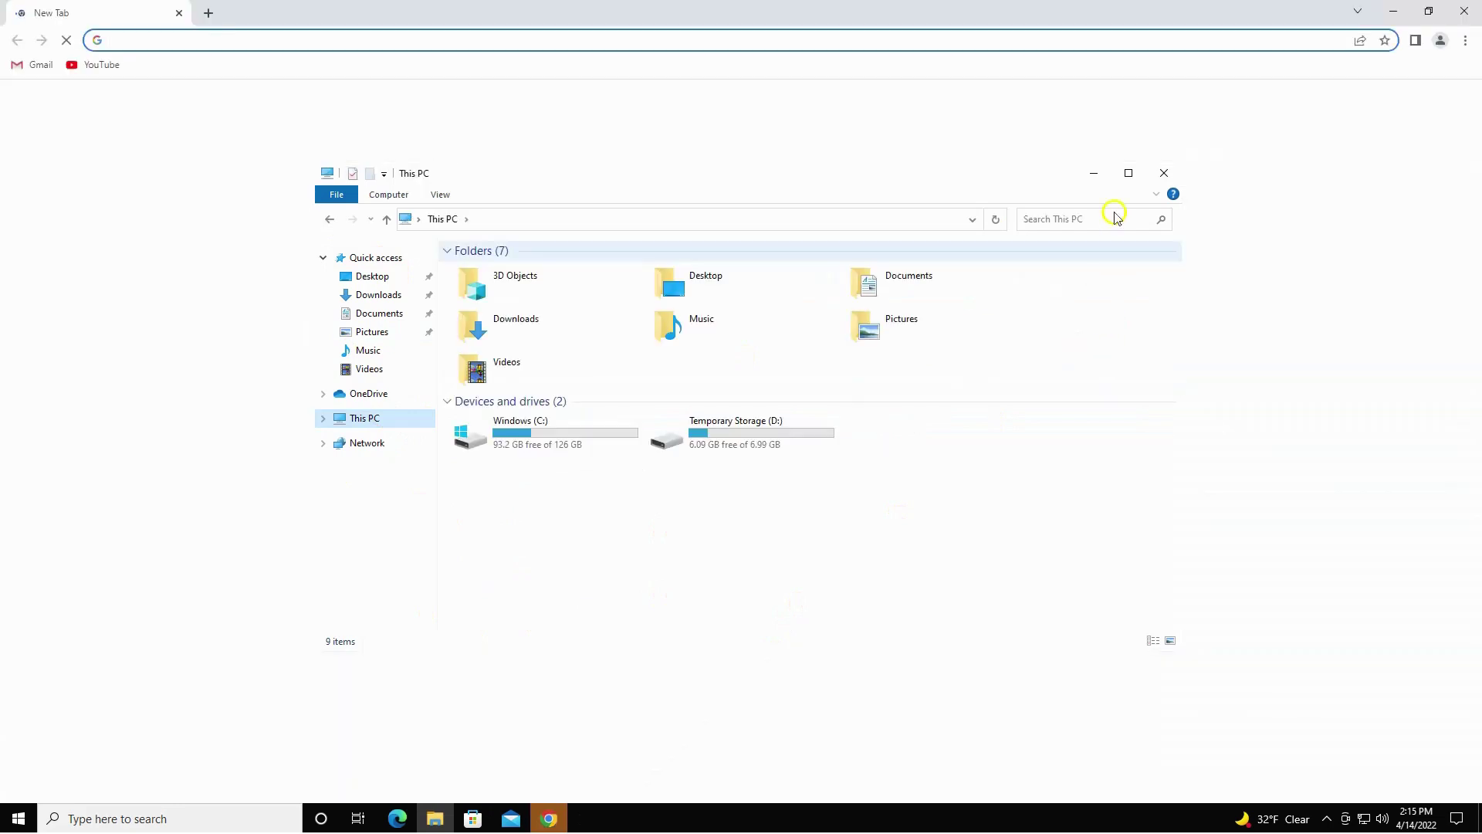
Search 'speed test', run Speedtest (294.16 Mbps down, 456.62 up), then close Chrome.
left_click(1096, 176)
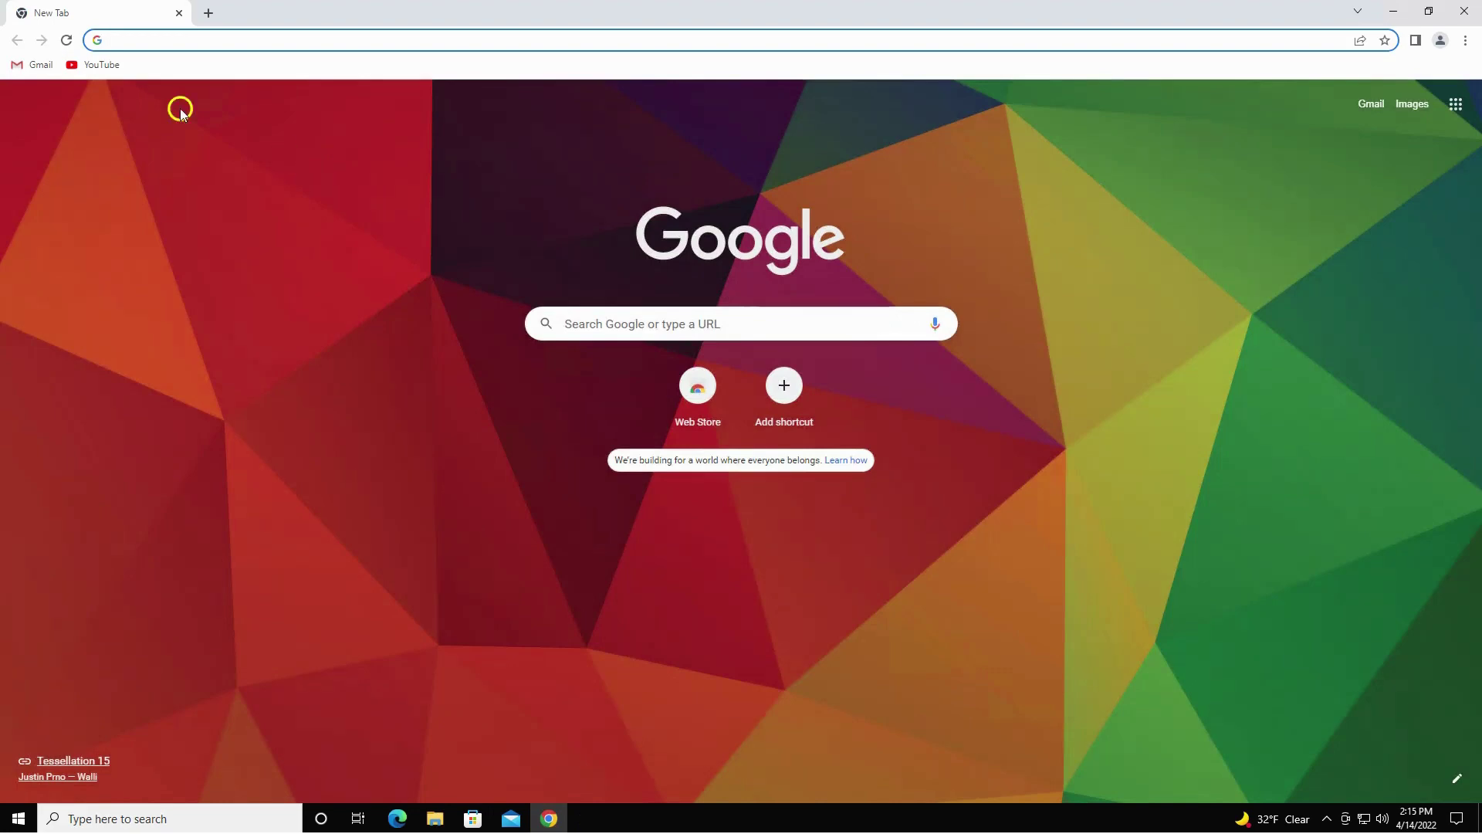
type("speed")
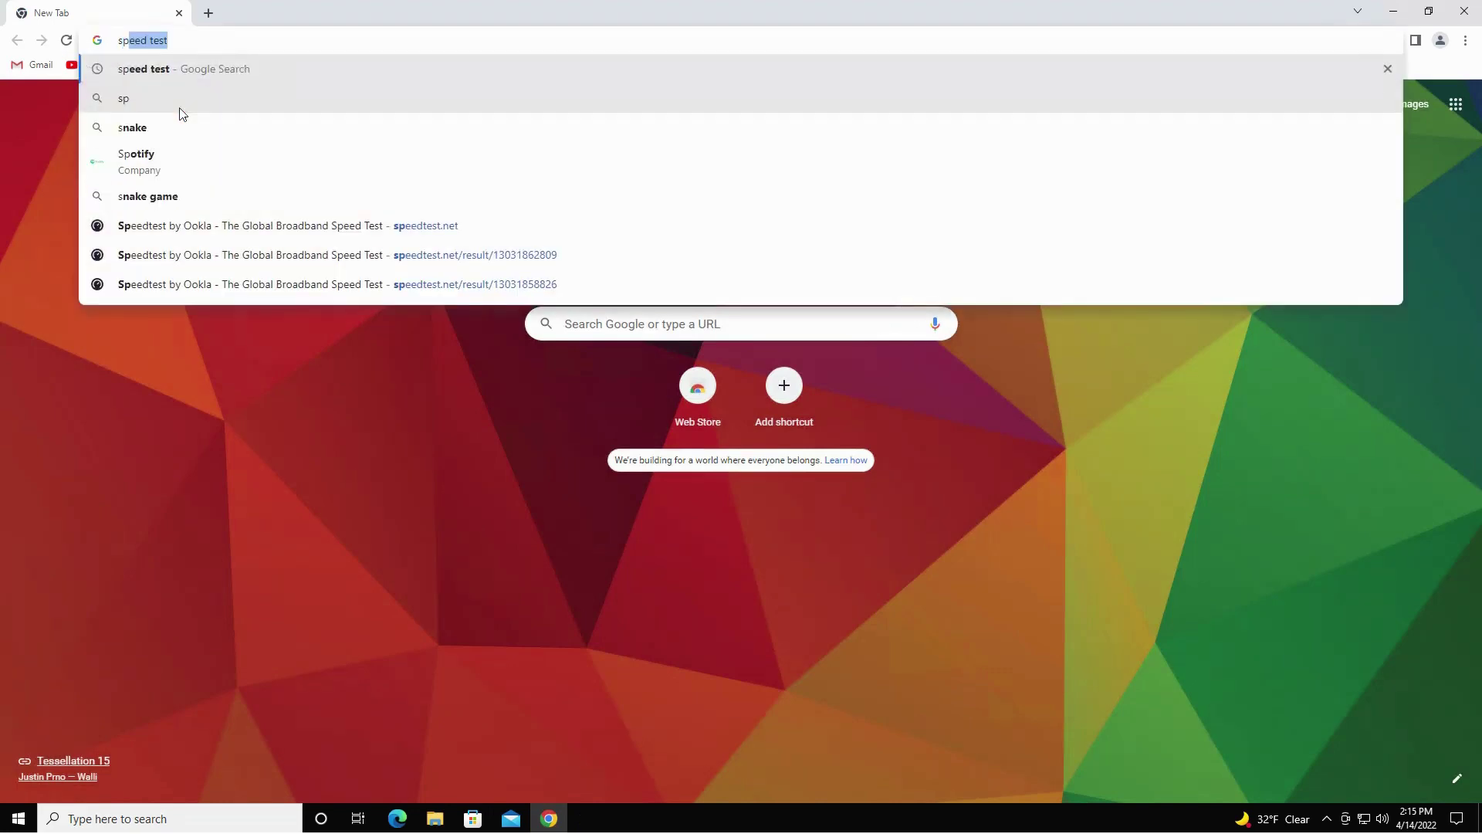
type(" test")
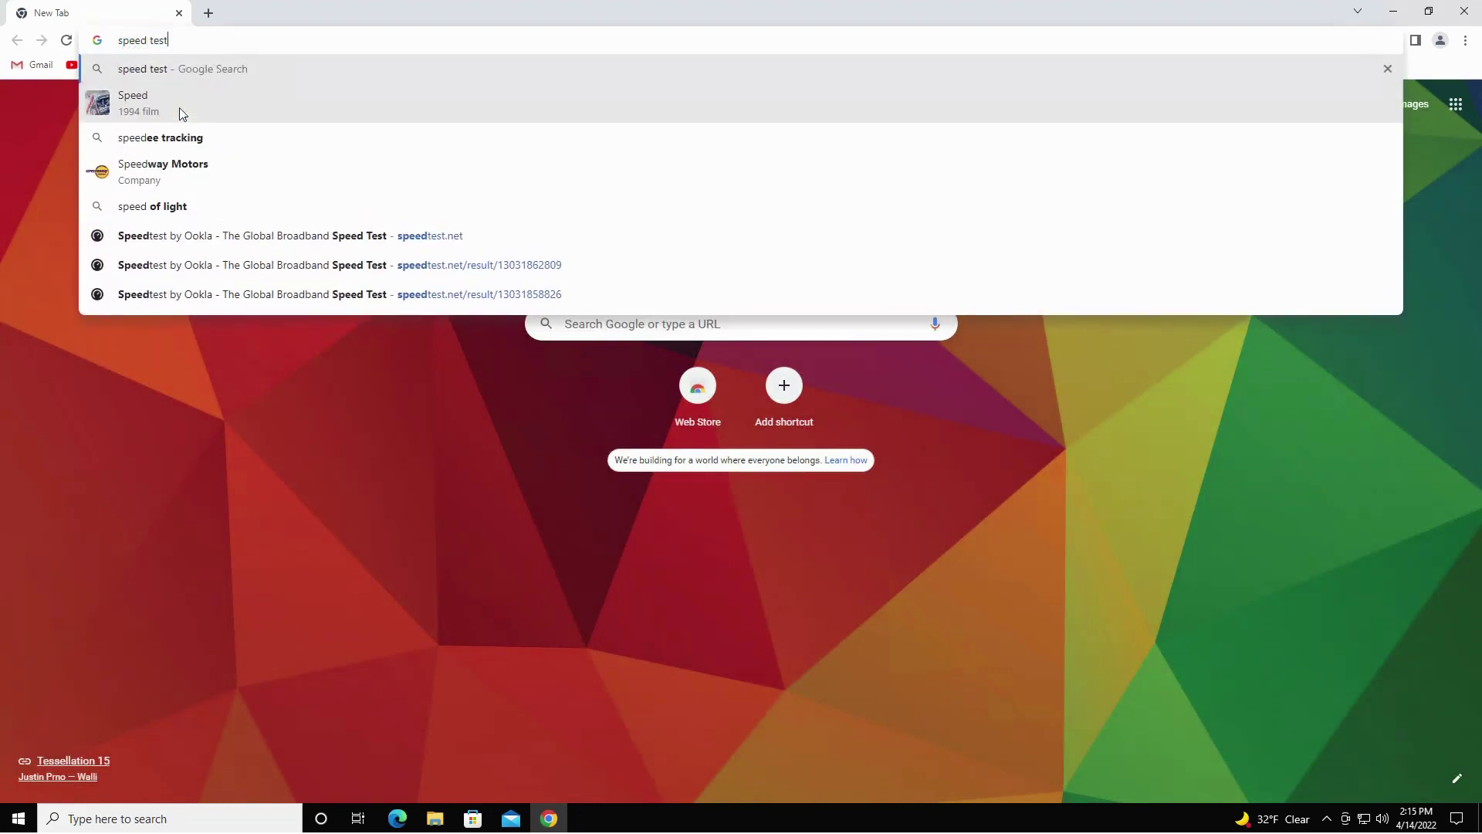
key("Return")
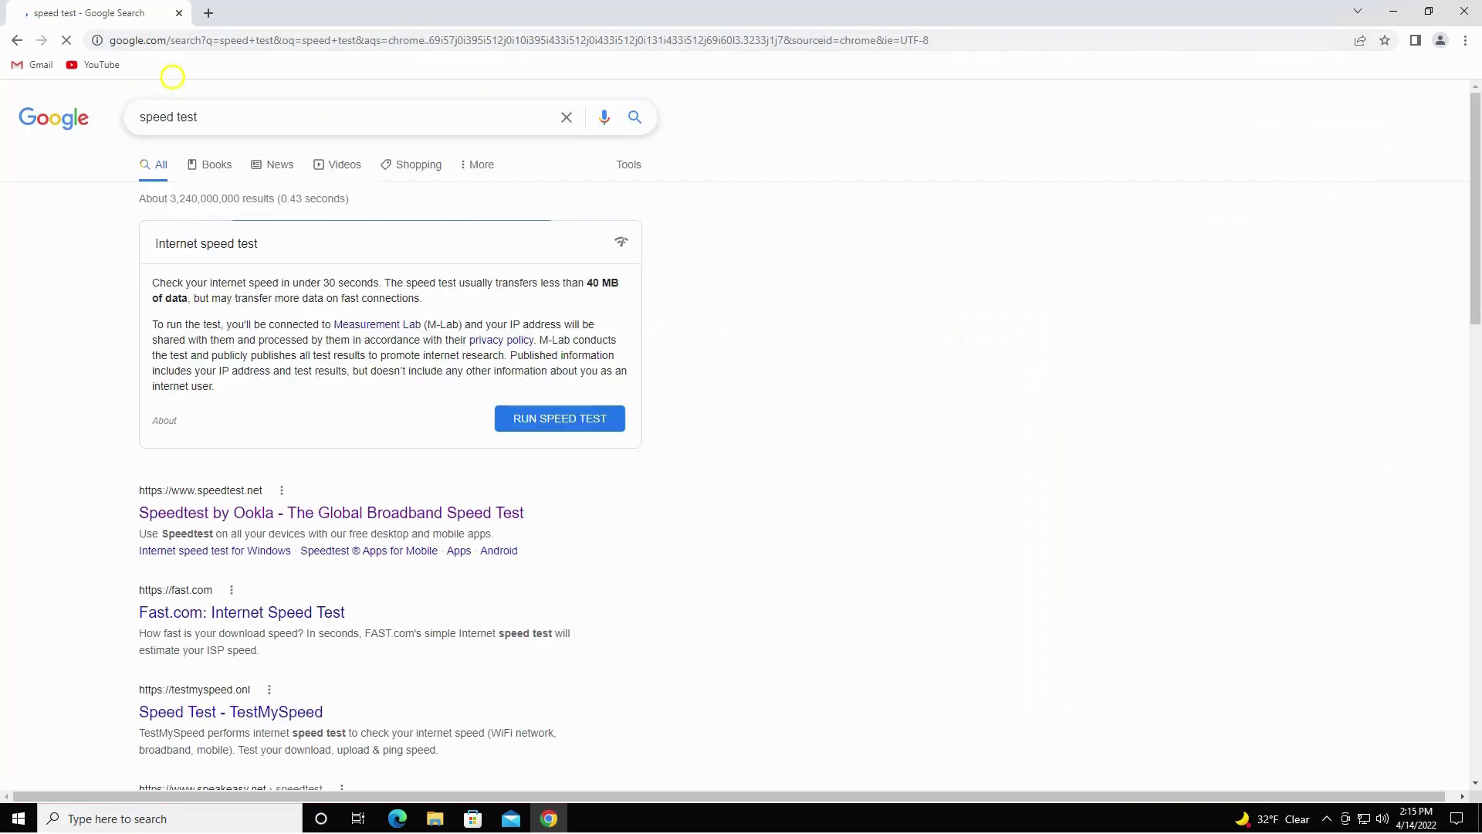
left_click(396, 513)
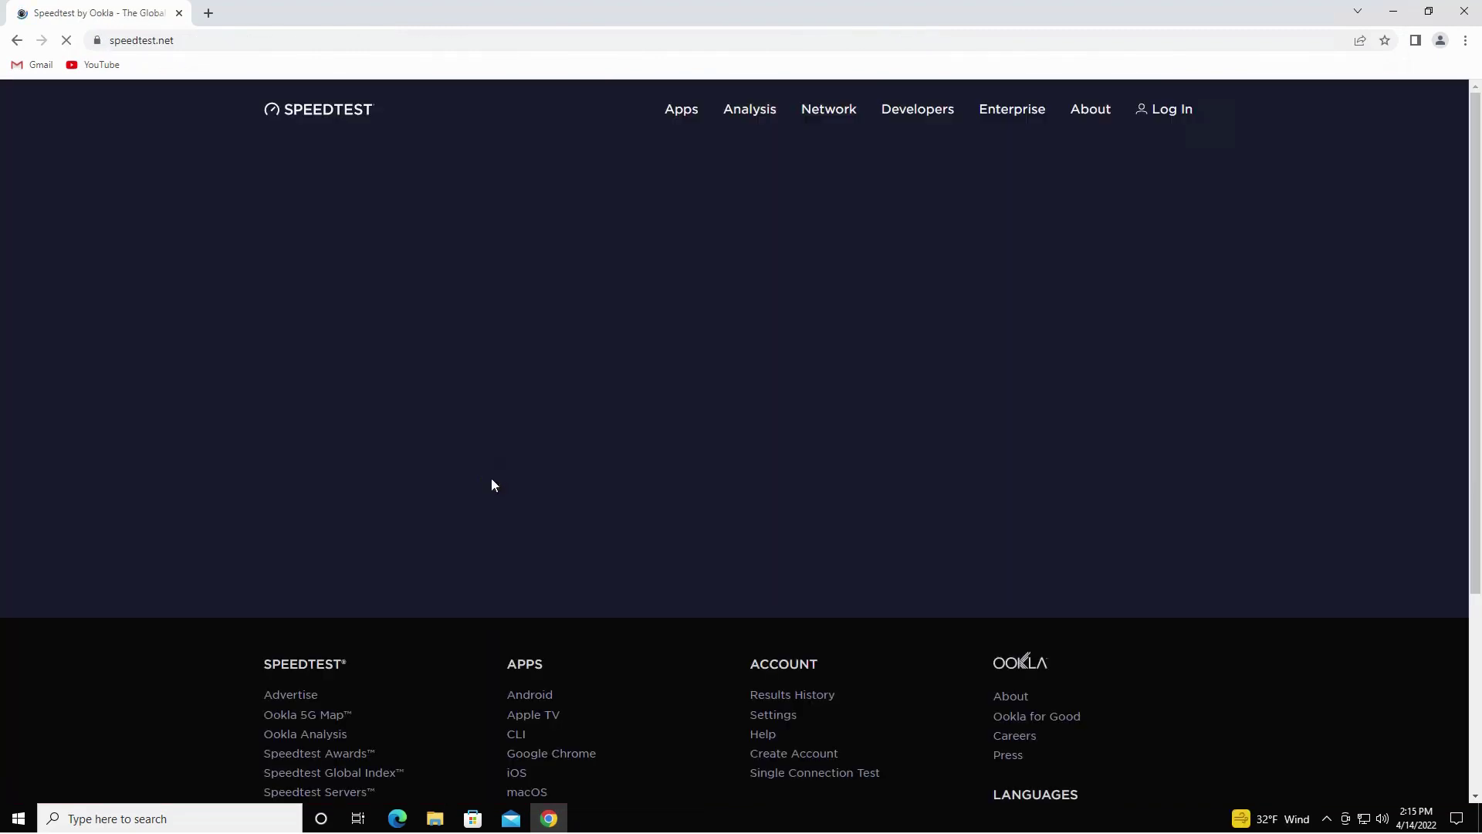
left_click(685, 387)
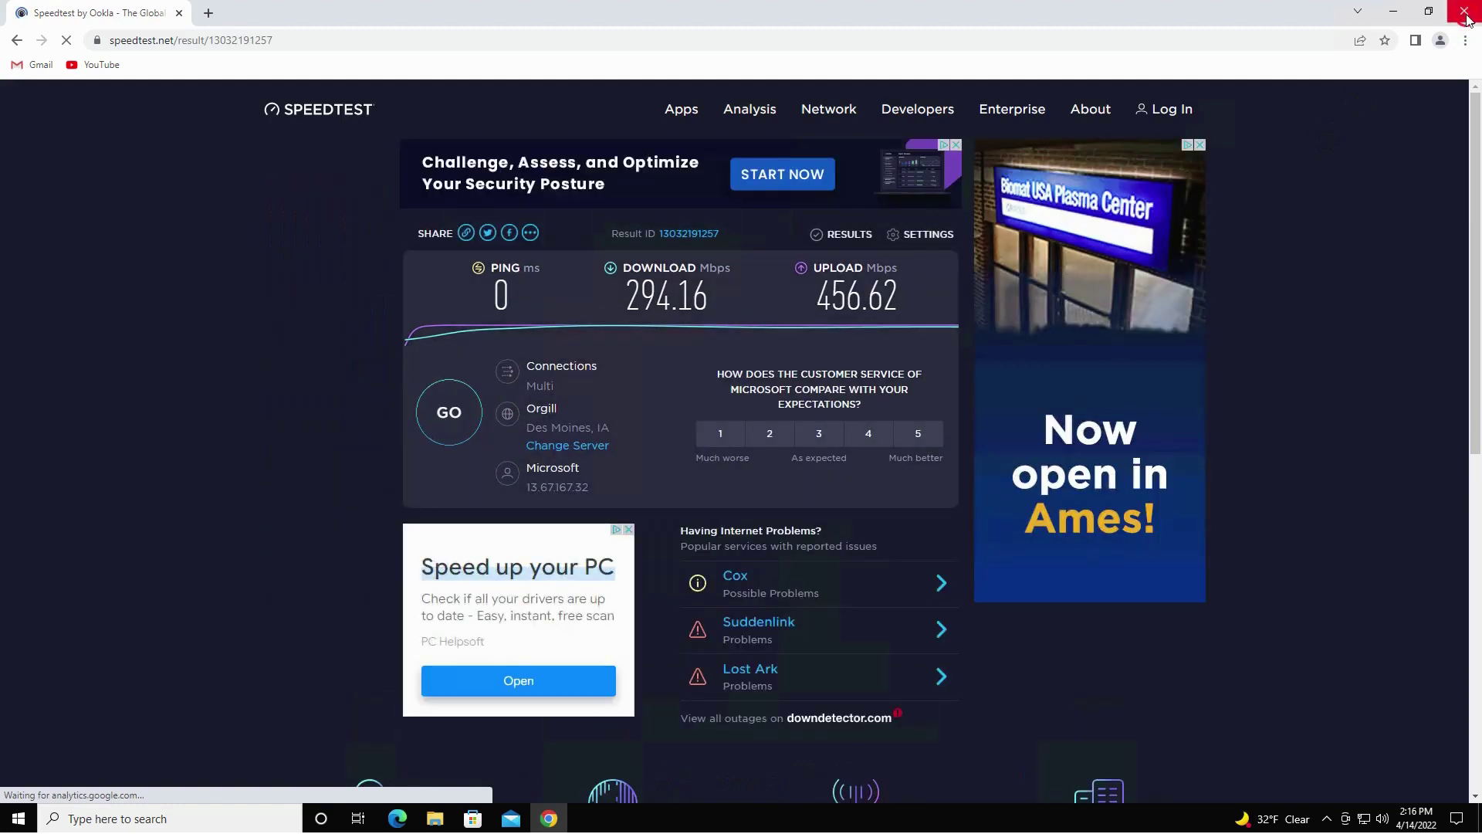
left_click(1465, 12)
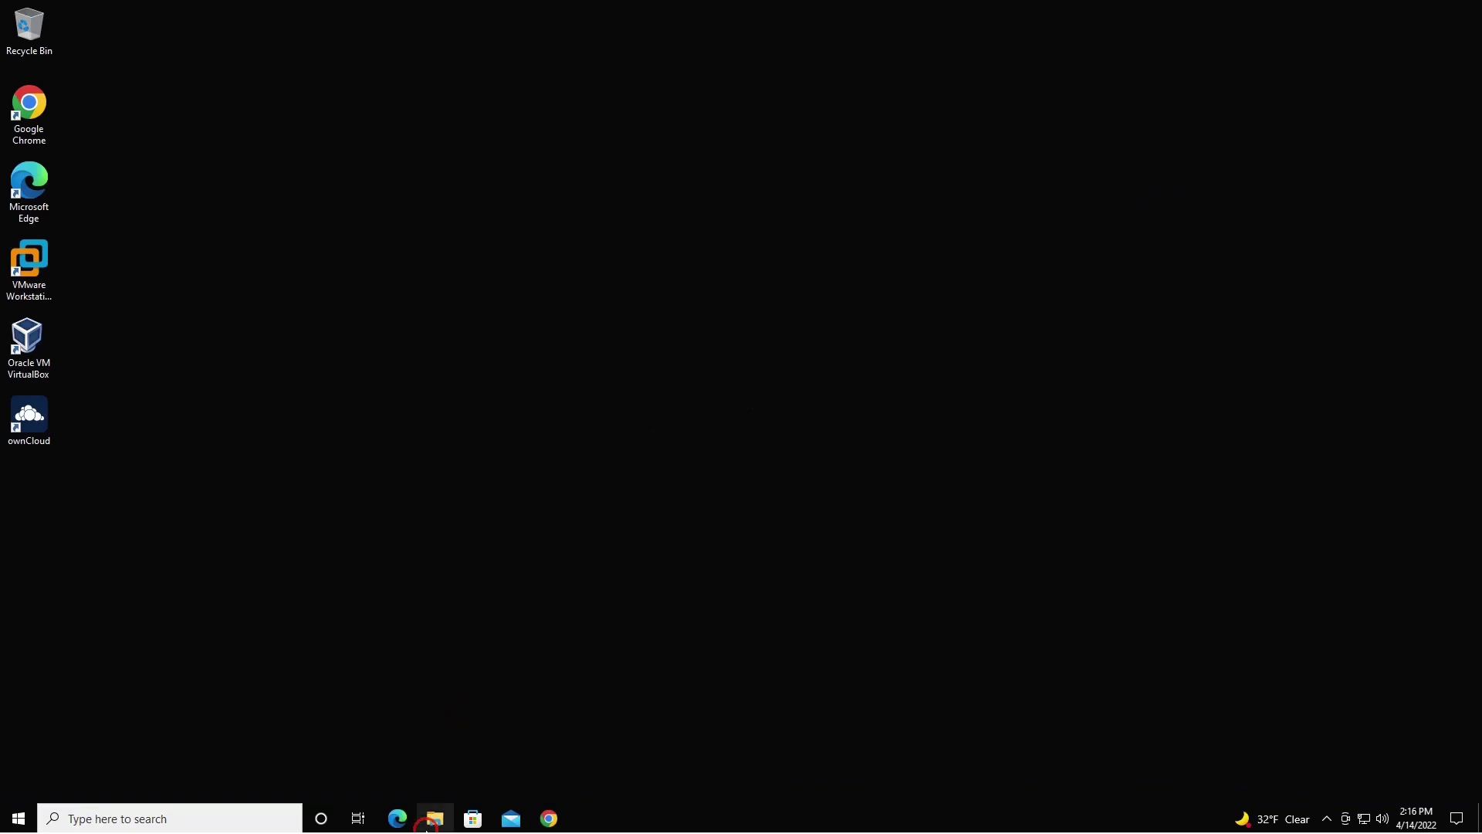
Close File Explorer and the RDP session, then open Azure's Virtual machines list.
left_click(434, 818)
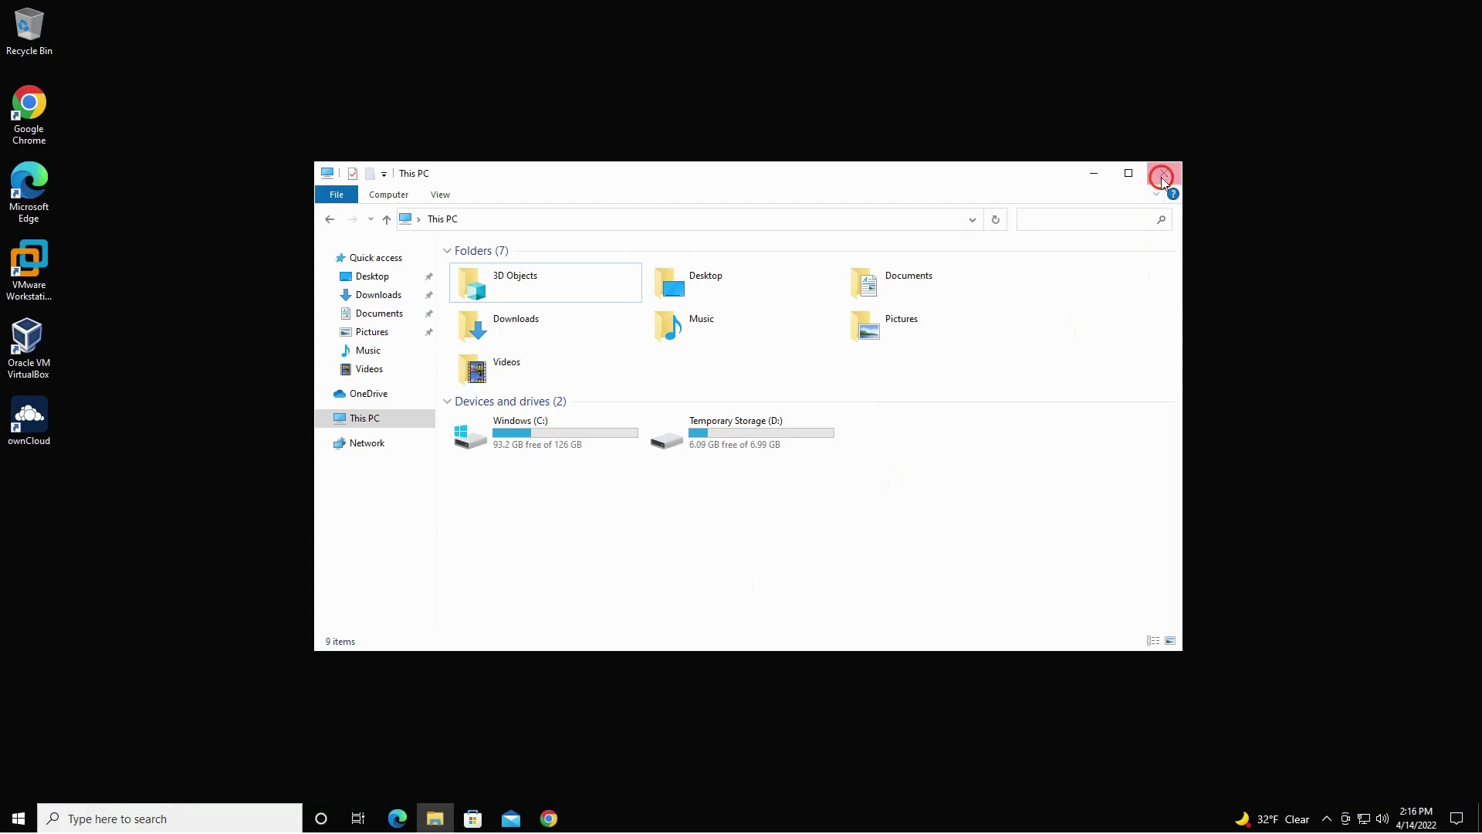
left_click(1163, 179)
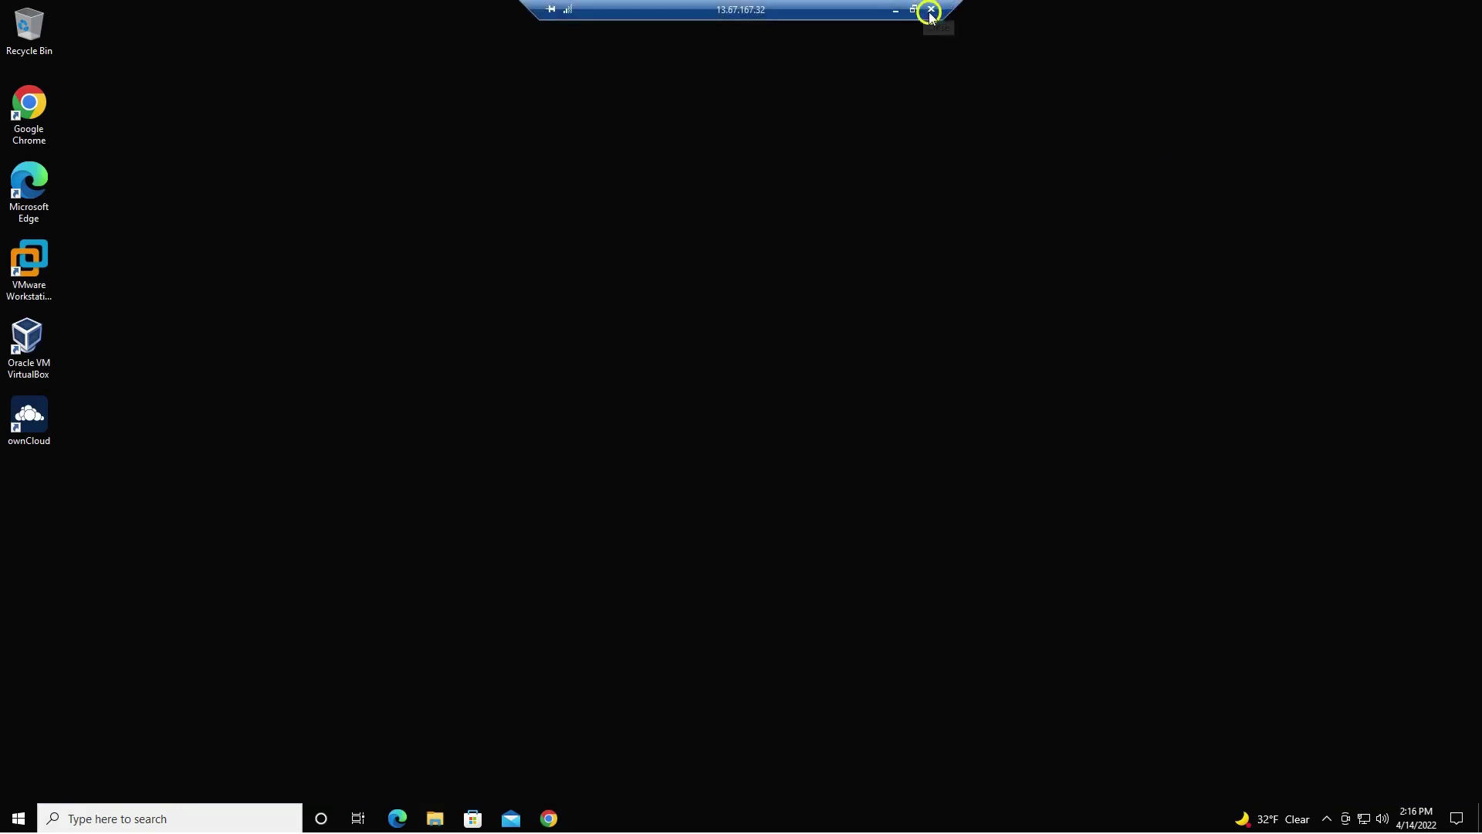
left_click(932, 11)
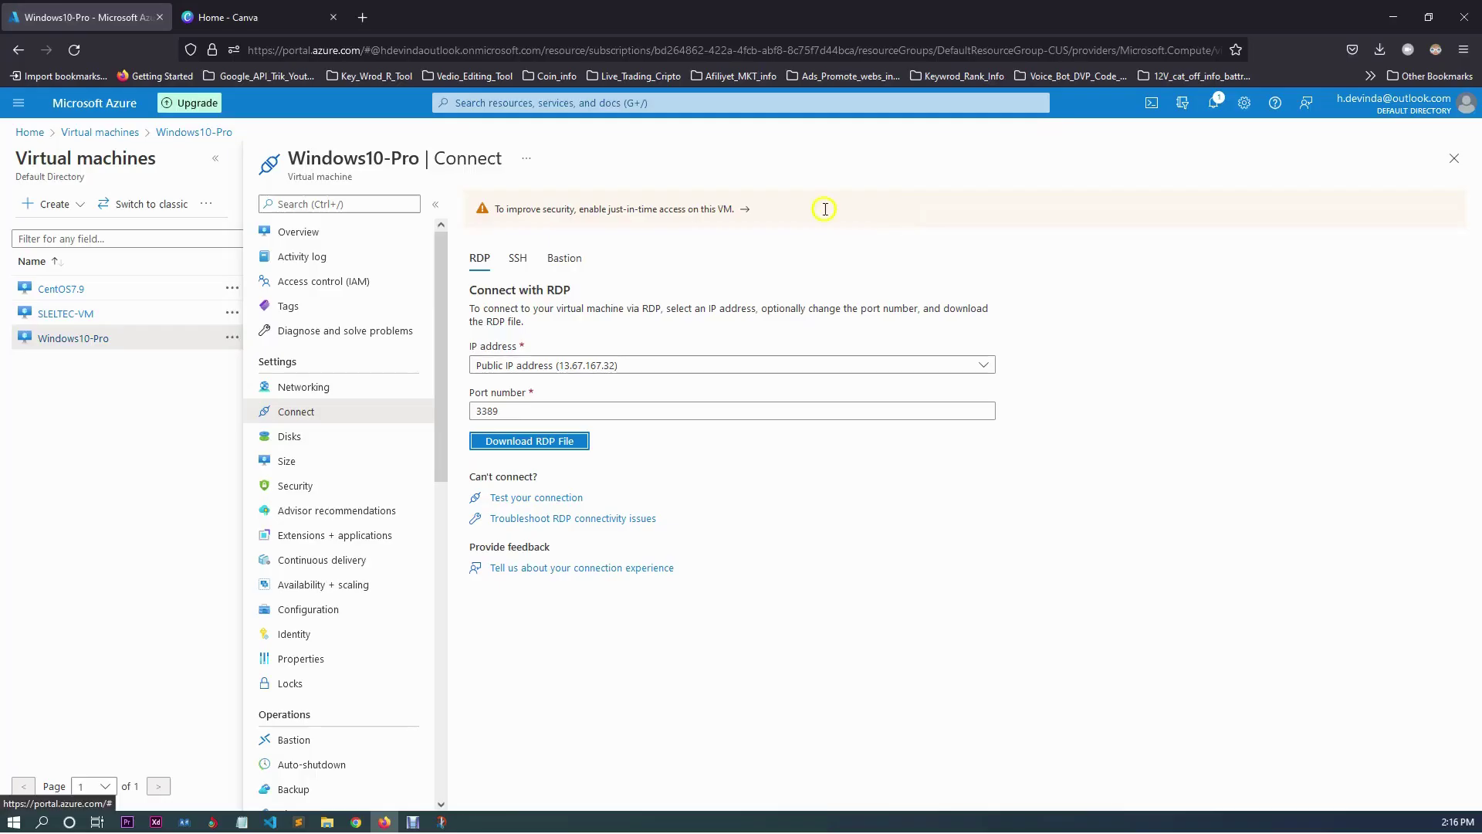
left_click(100, 104)
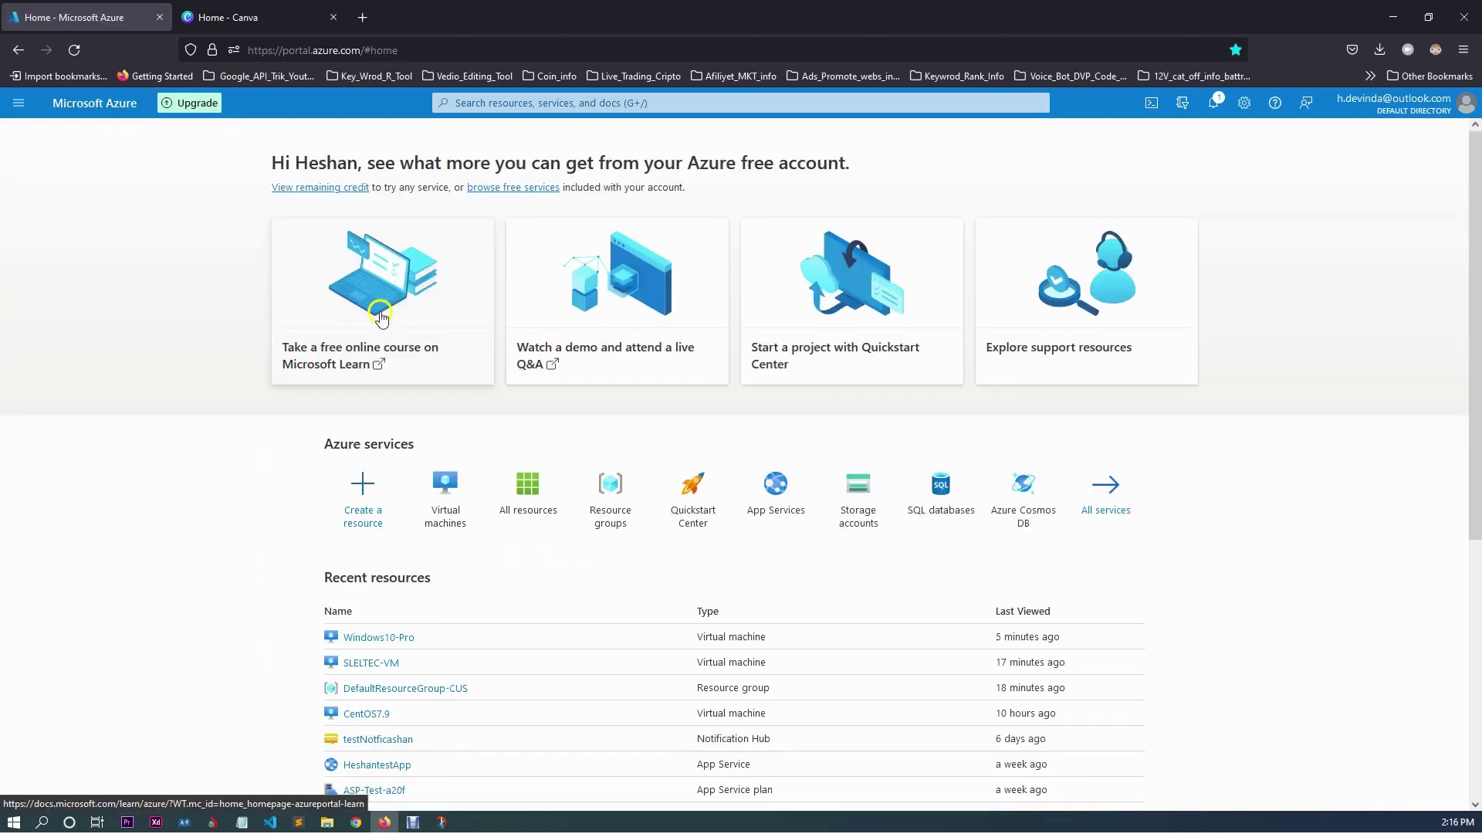
left_click(439, 488)
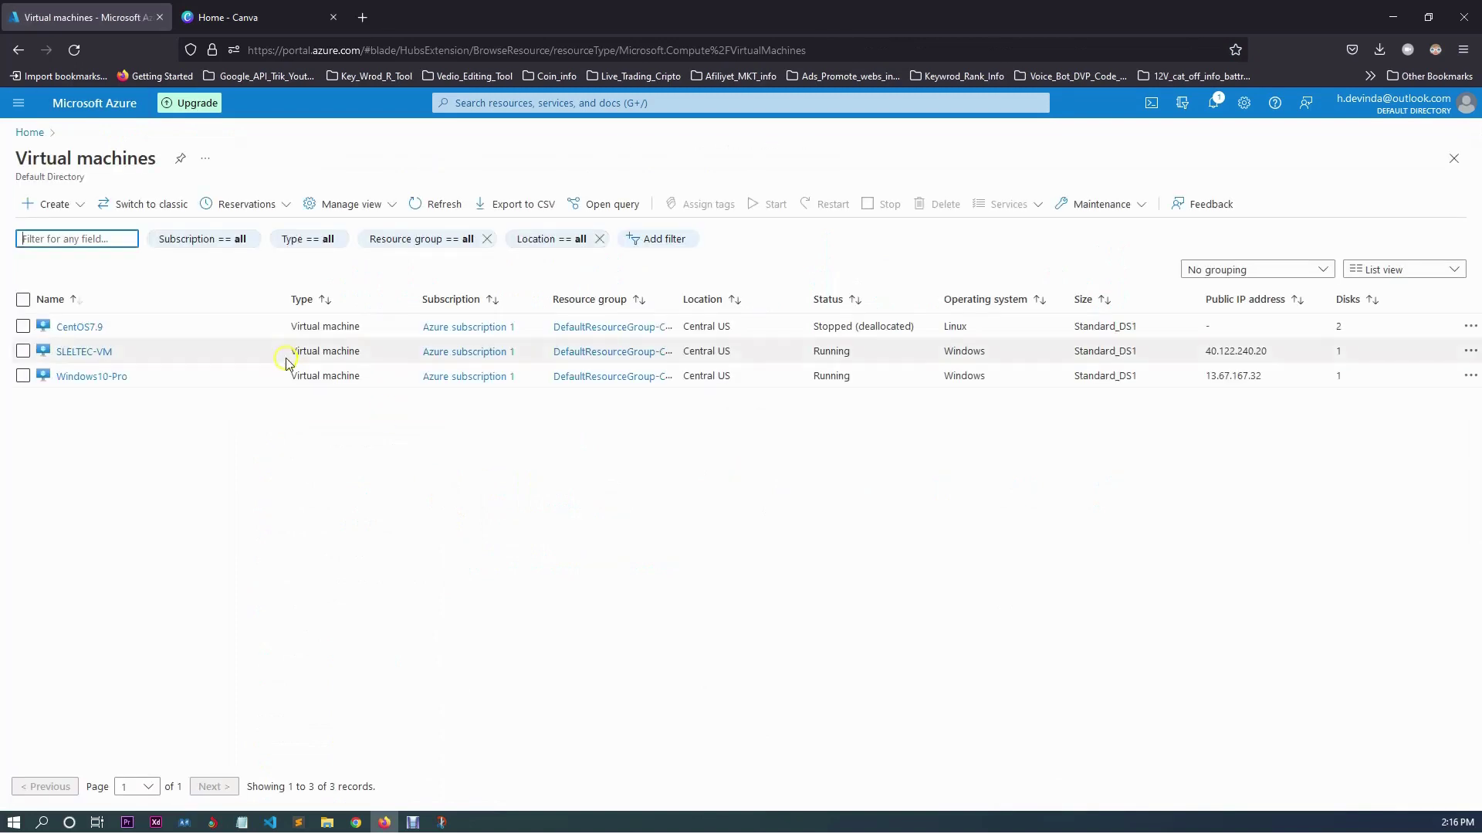
left_click(94, 104)
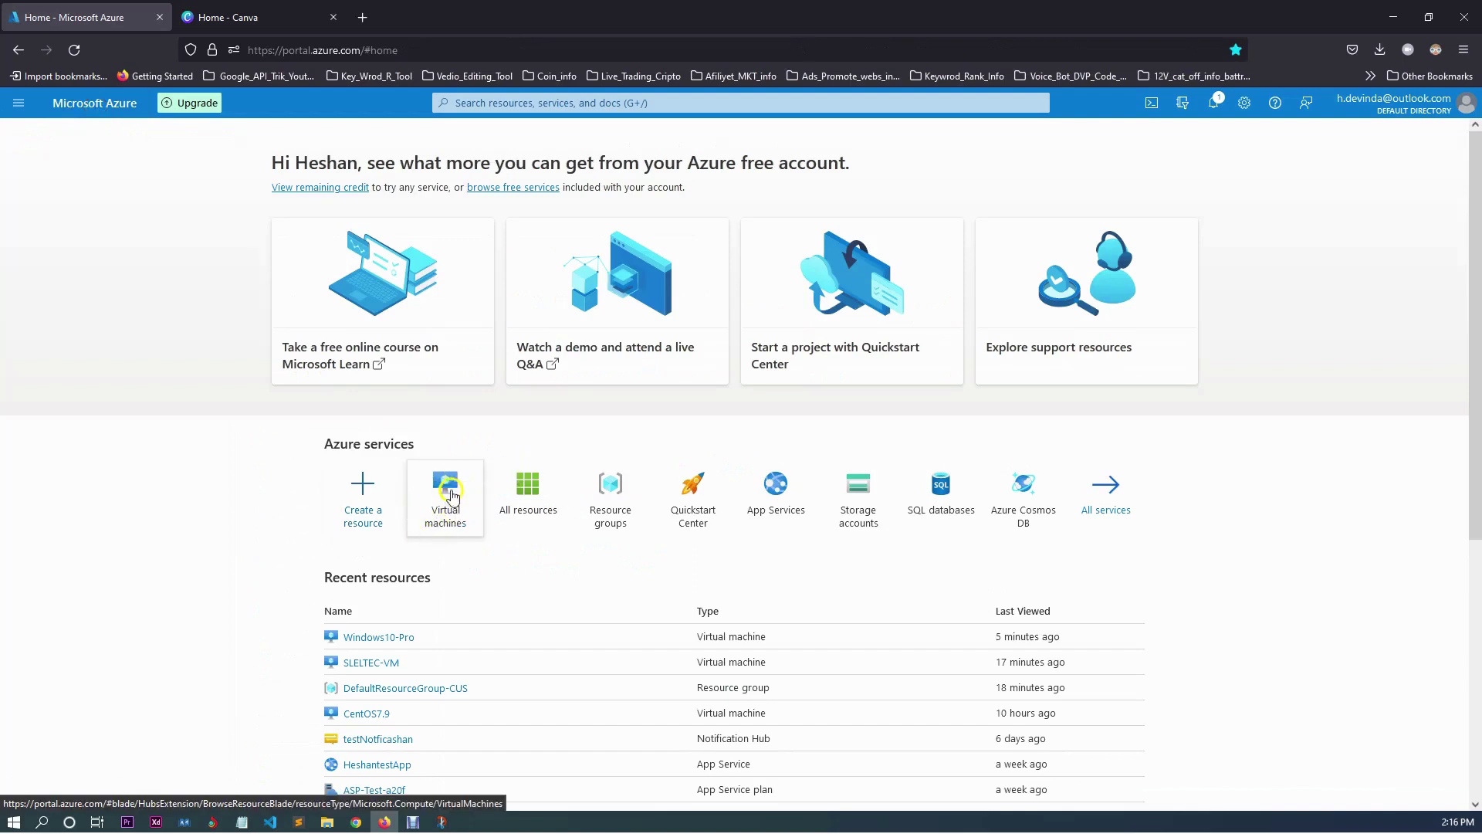
left_click(447, 490)
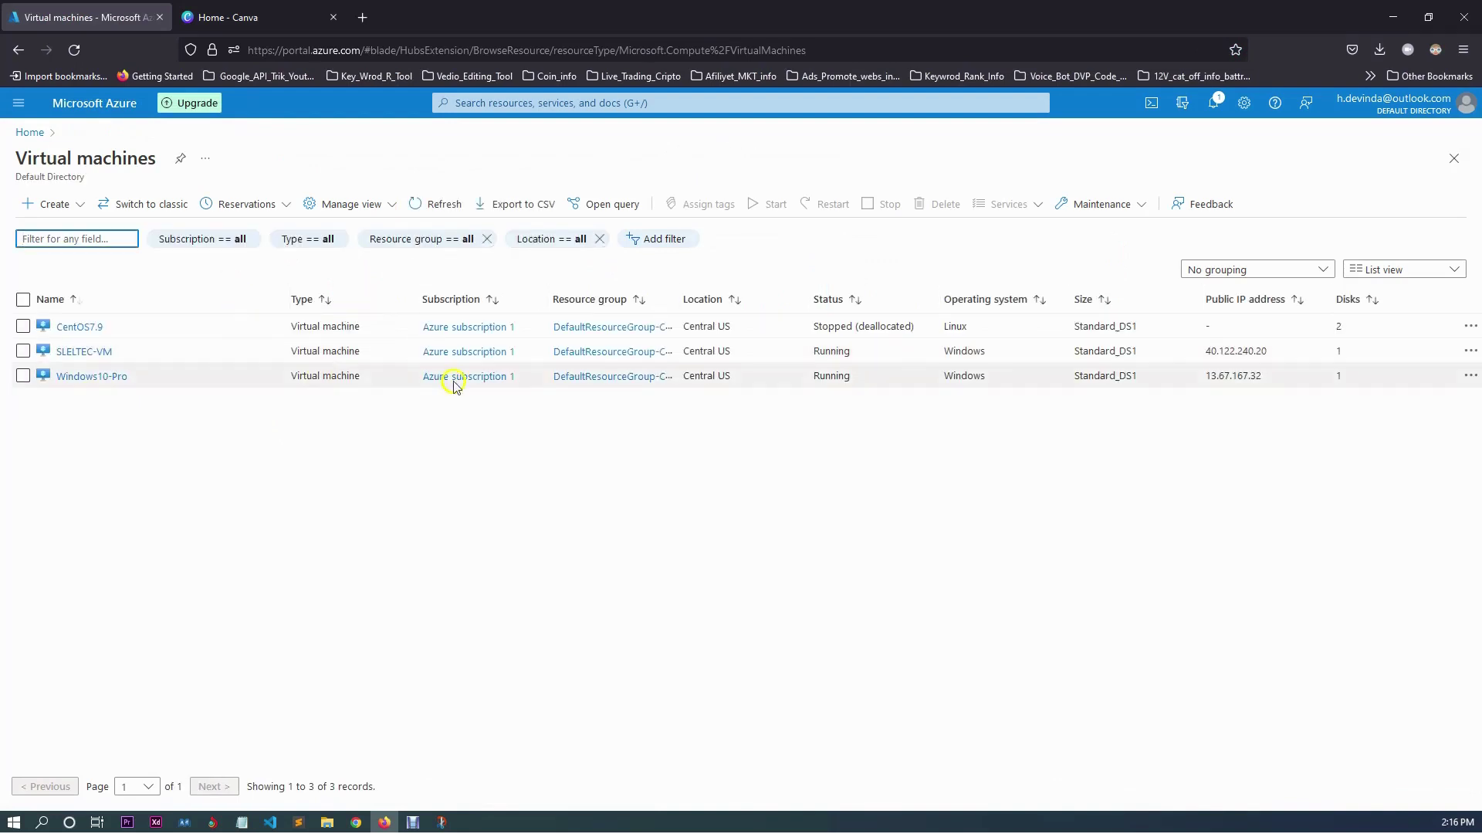
double_click(831, 351)
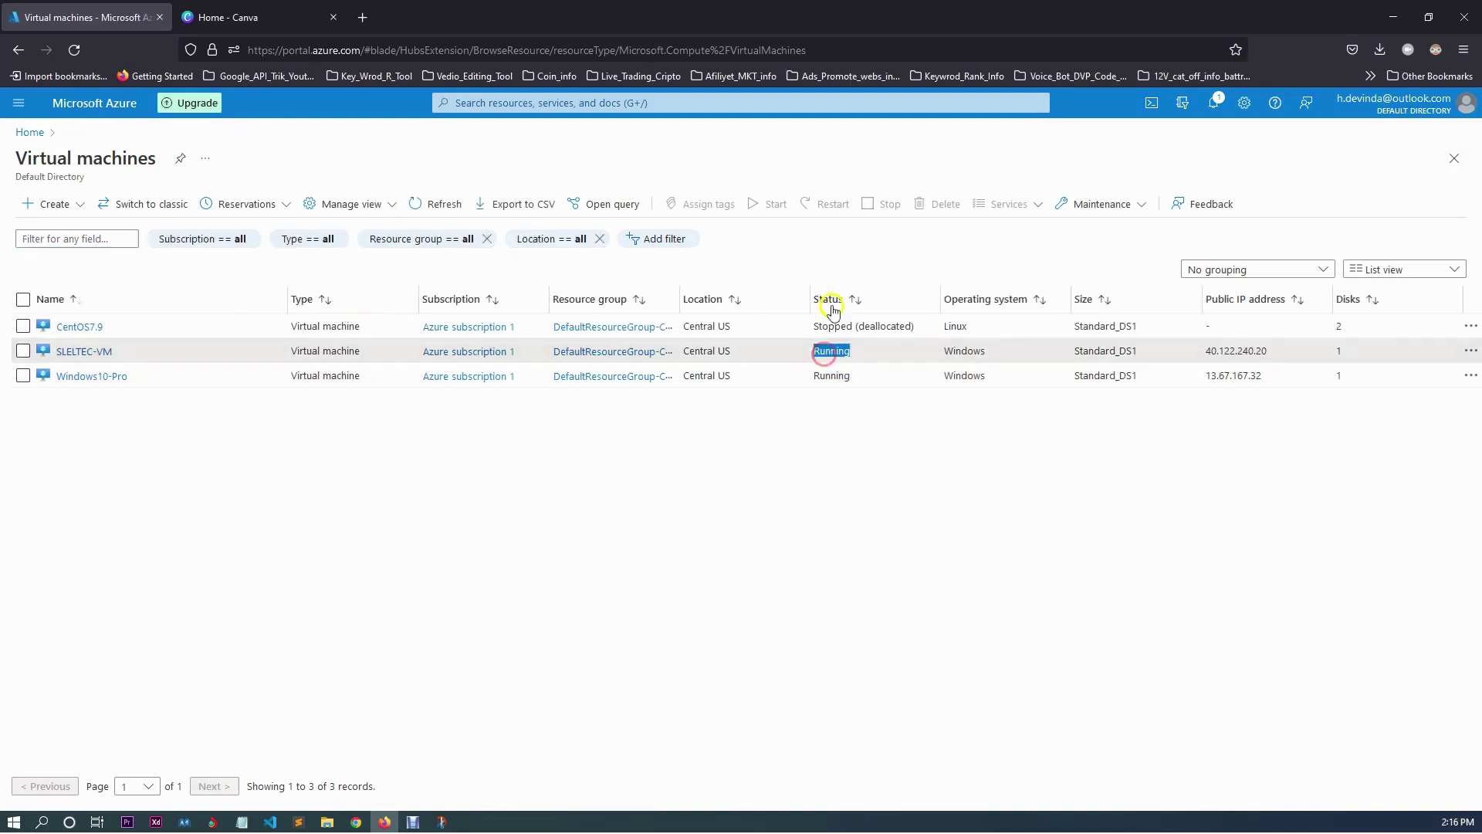
double_click(831, 376)
double_click(833, 351)
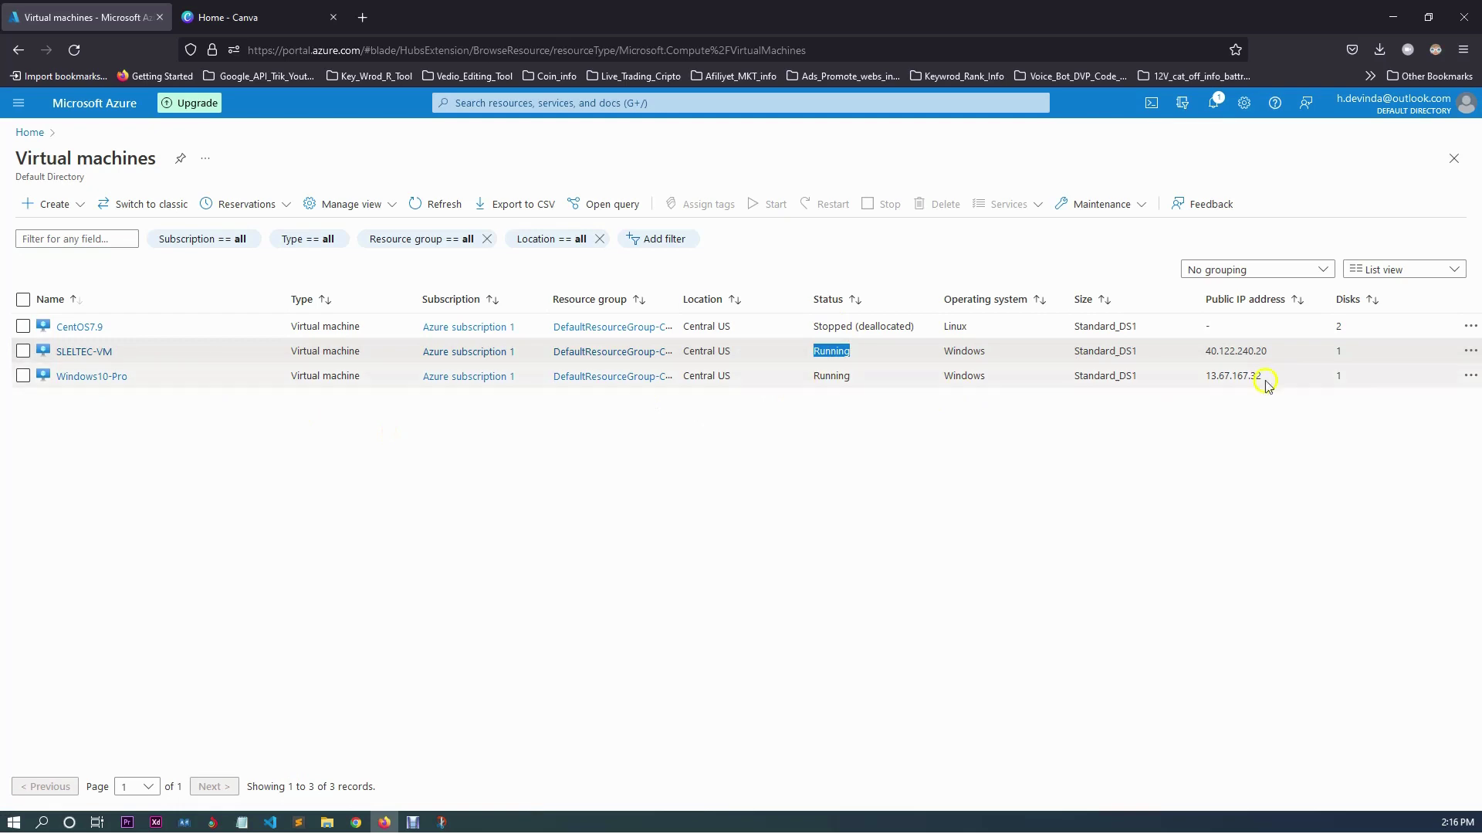
left_click(1266, 350)
left_click_drag(1266, 350, 1157, 354)
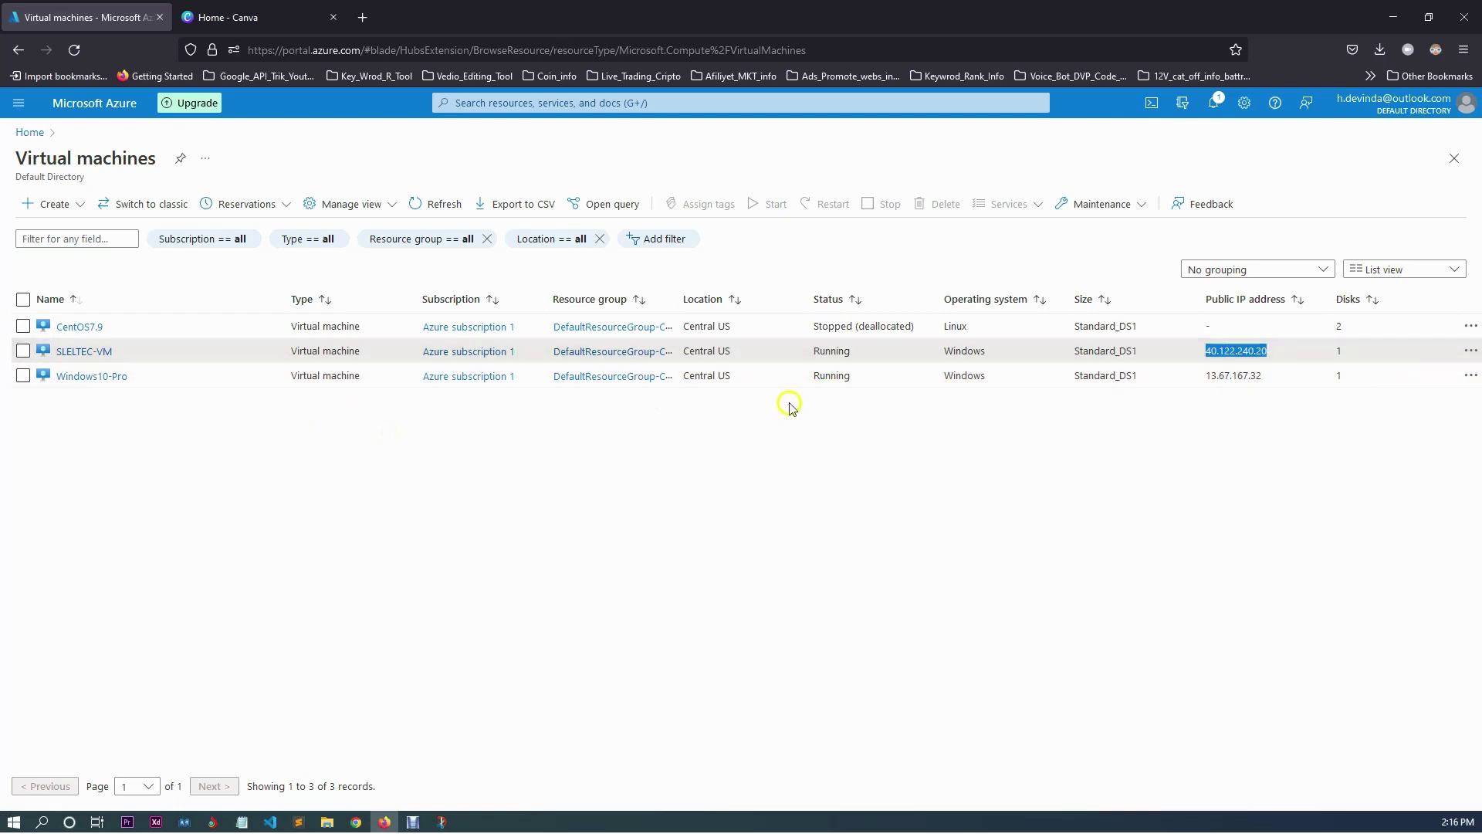
double_click(832, 325)
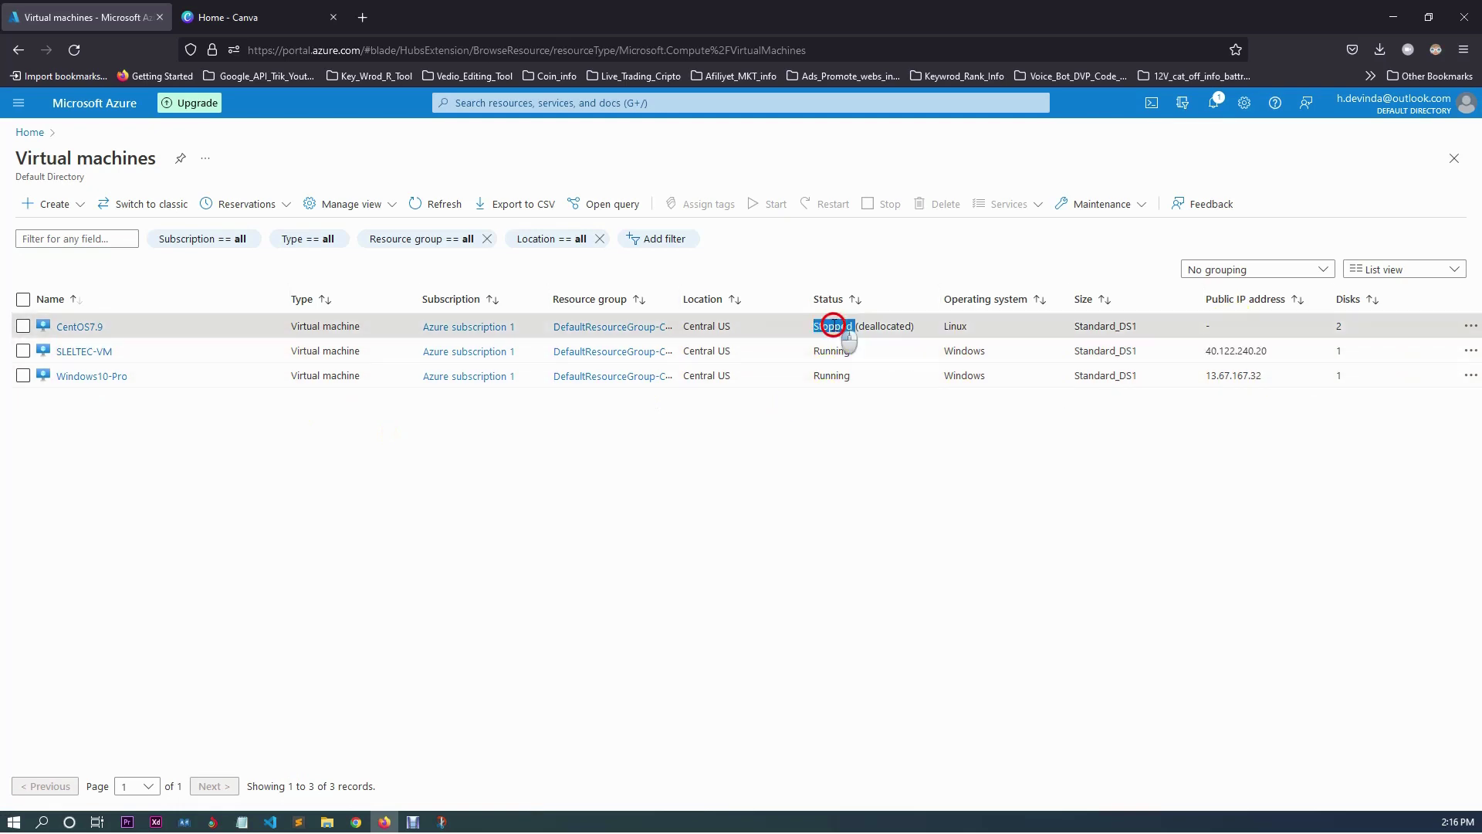
left_click_drag(1214, 325, 1257, 327)
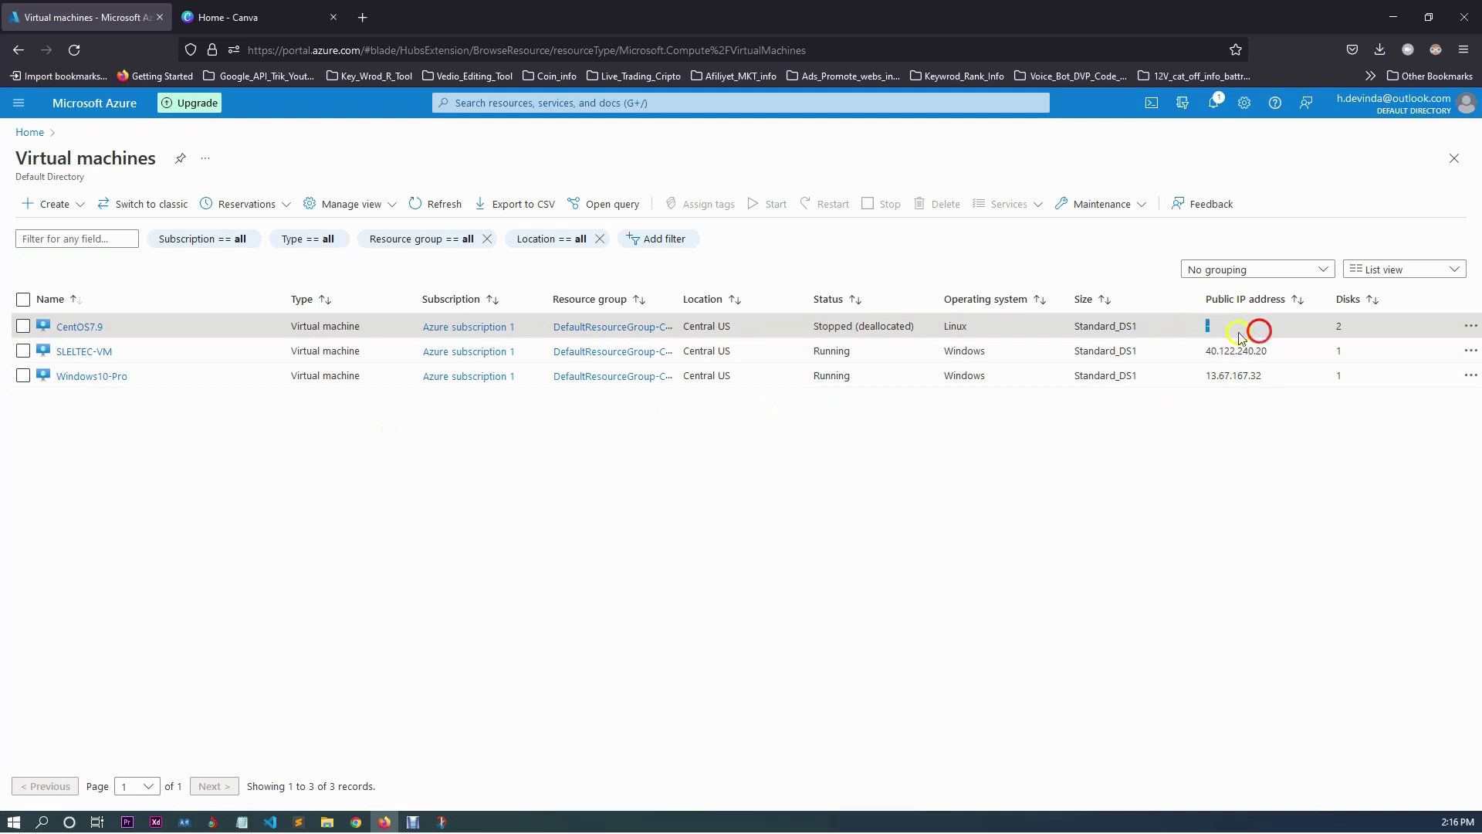
left_click(853, 458)
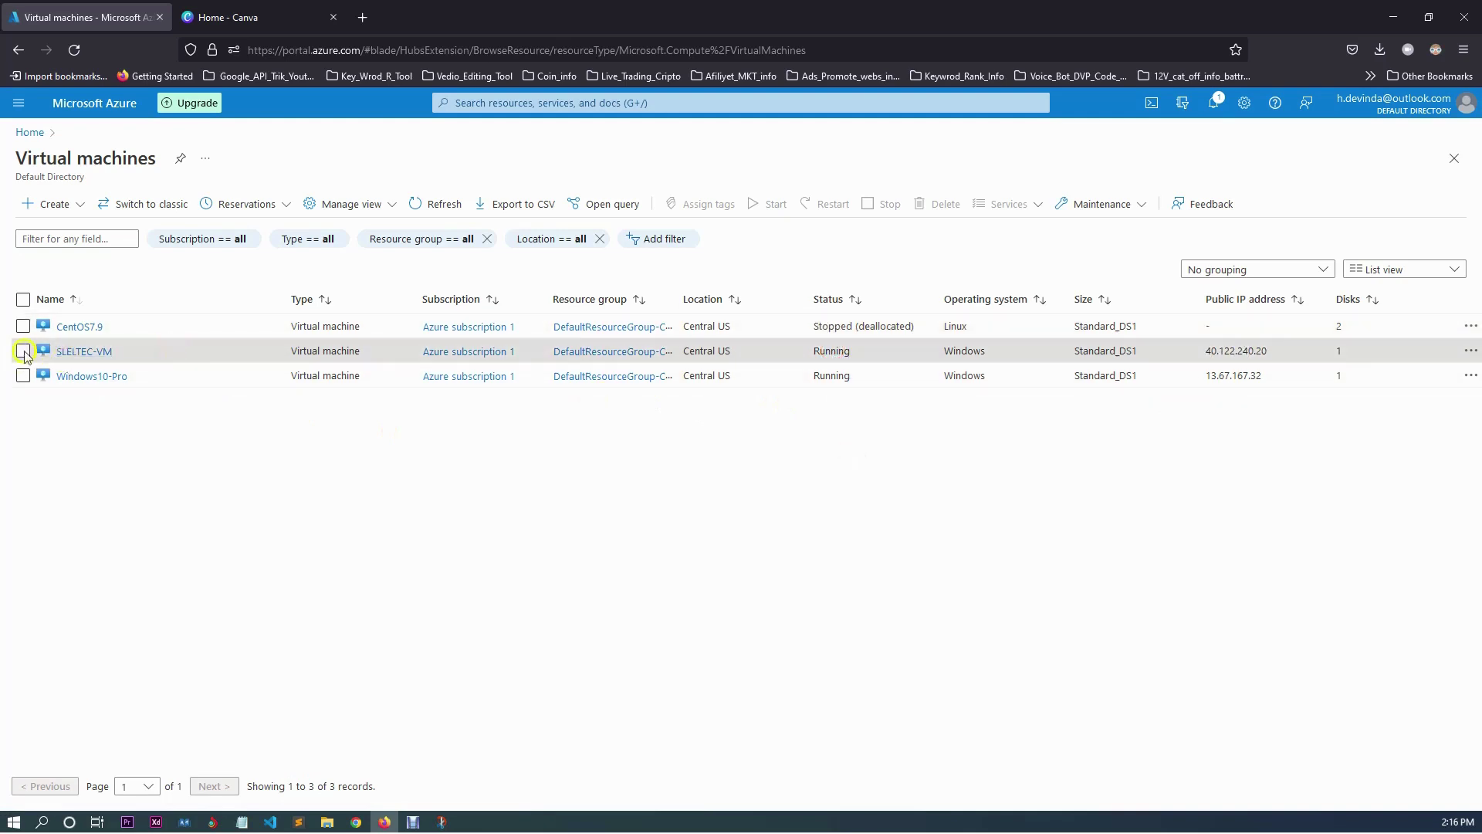
Select SLELTEC-VM and Windows10-Pro, stop them confirming Yes, and refresh the list.
left_click(23, 351)
left_click(23, 376)
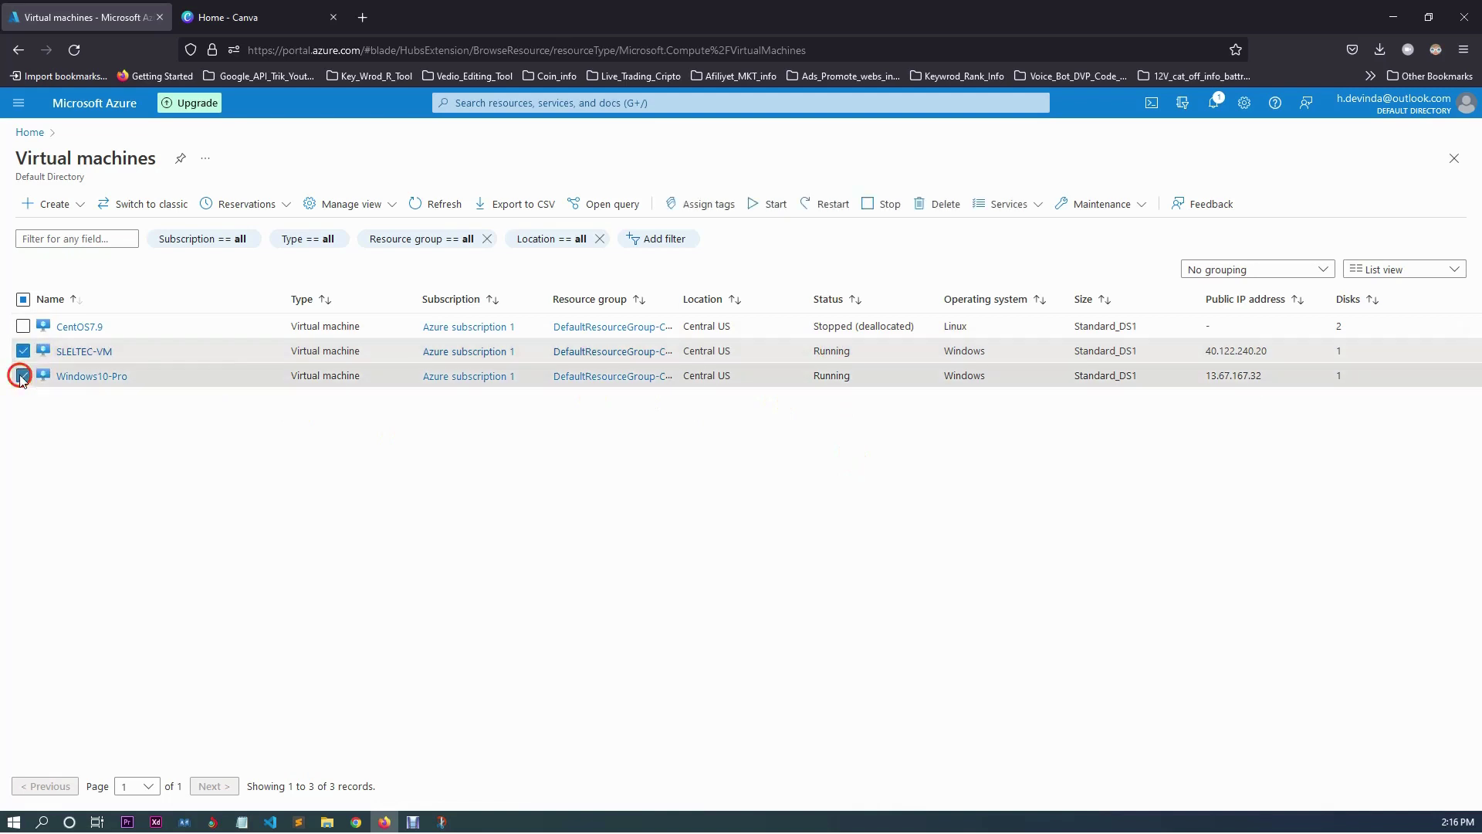
left_click(888, 204)
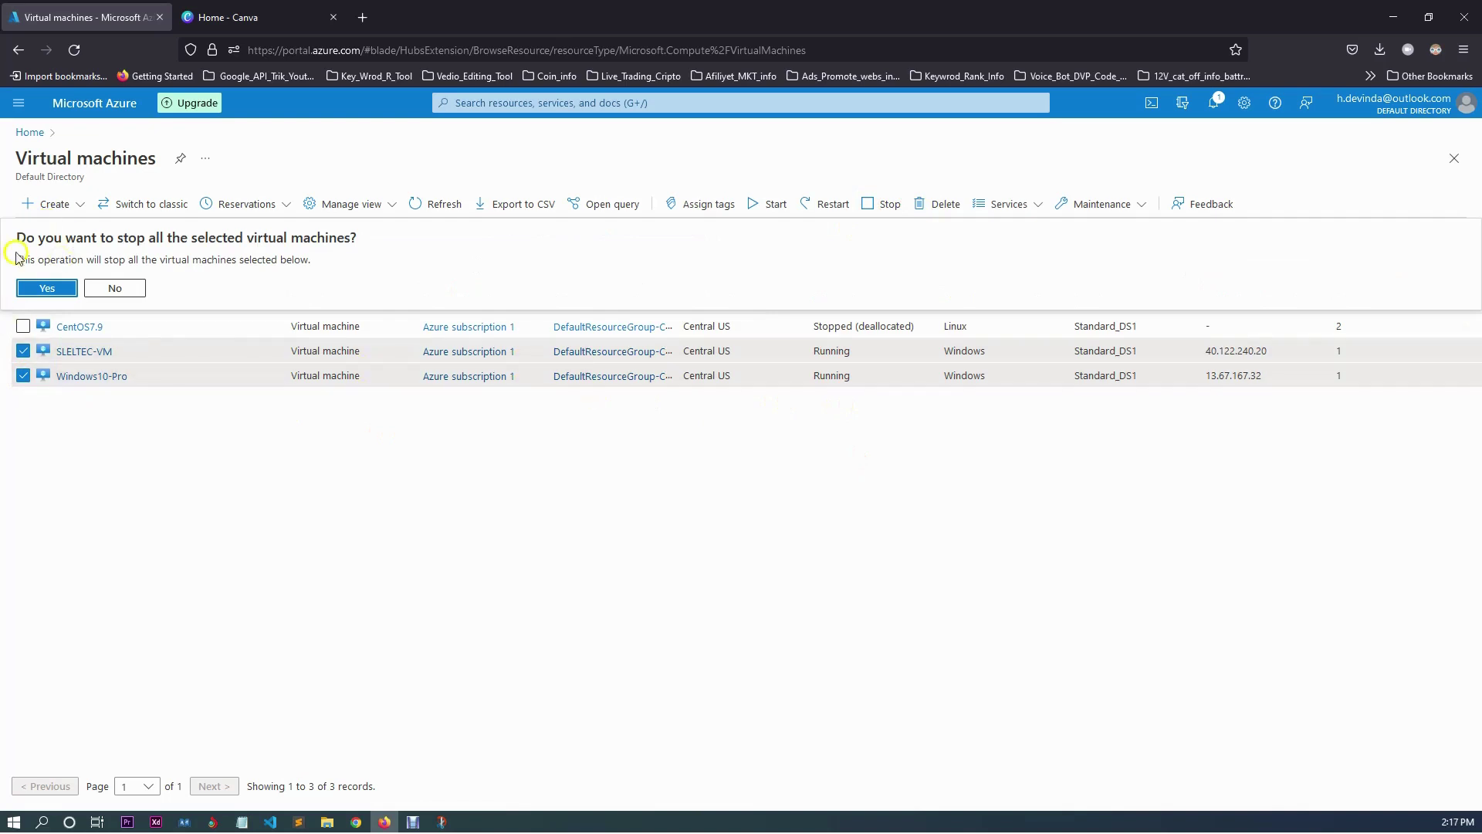
left_click(42, 293)
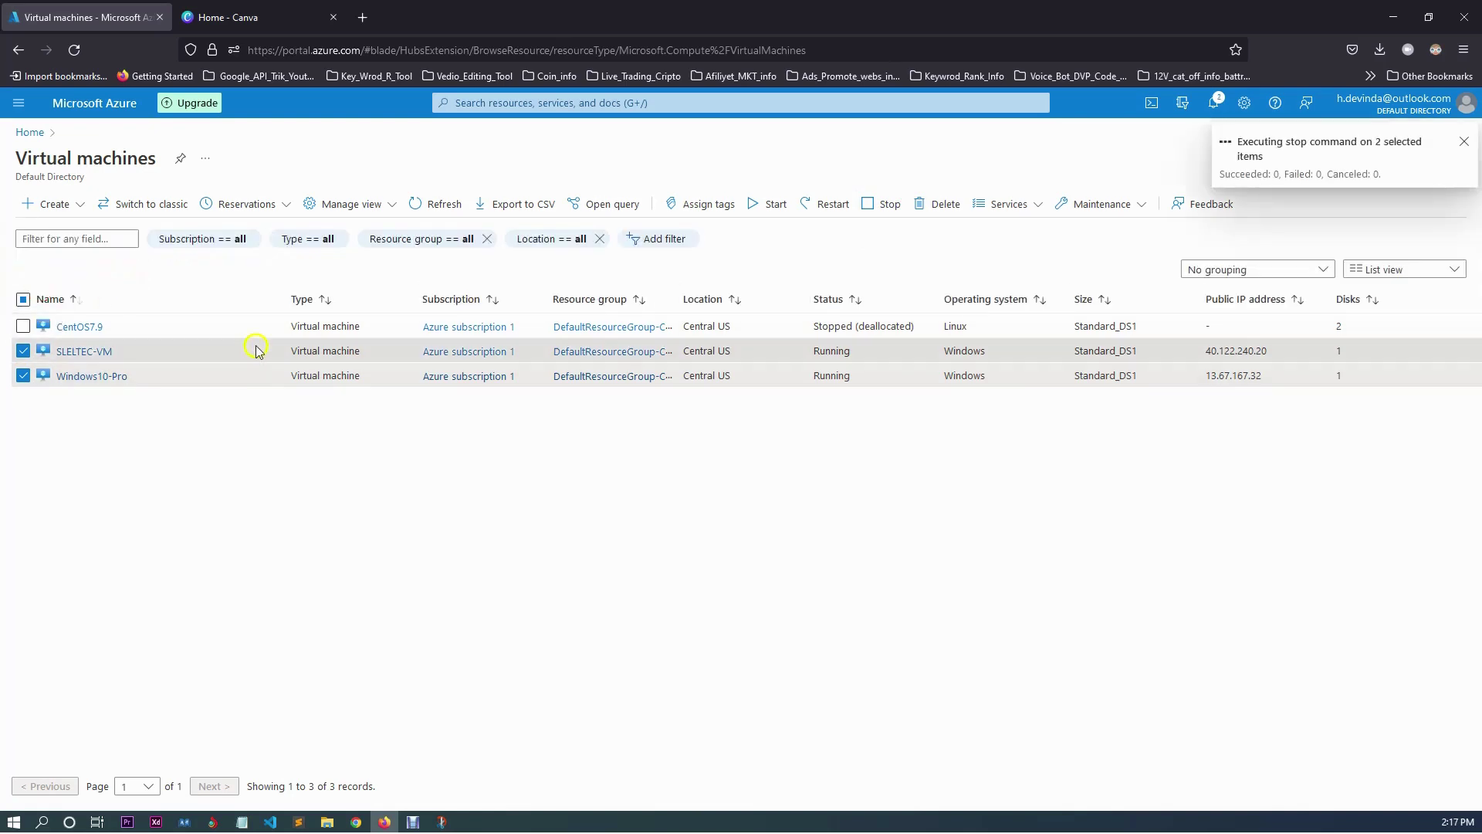
left_click(970, 437)
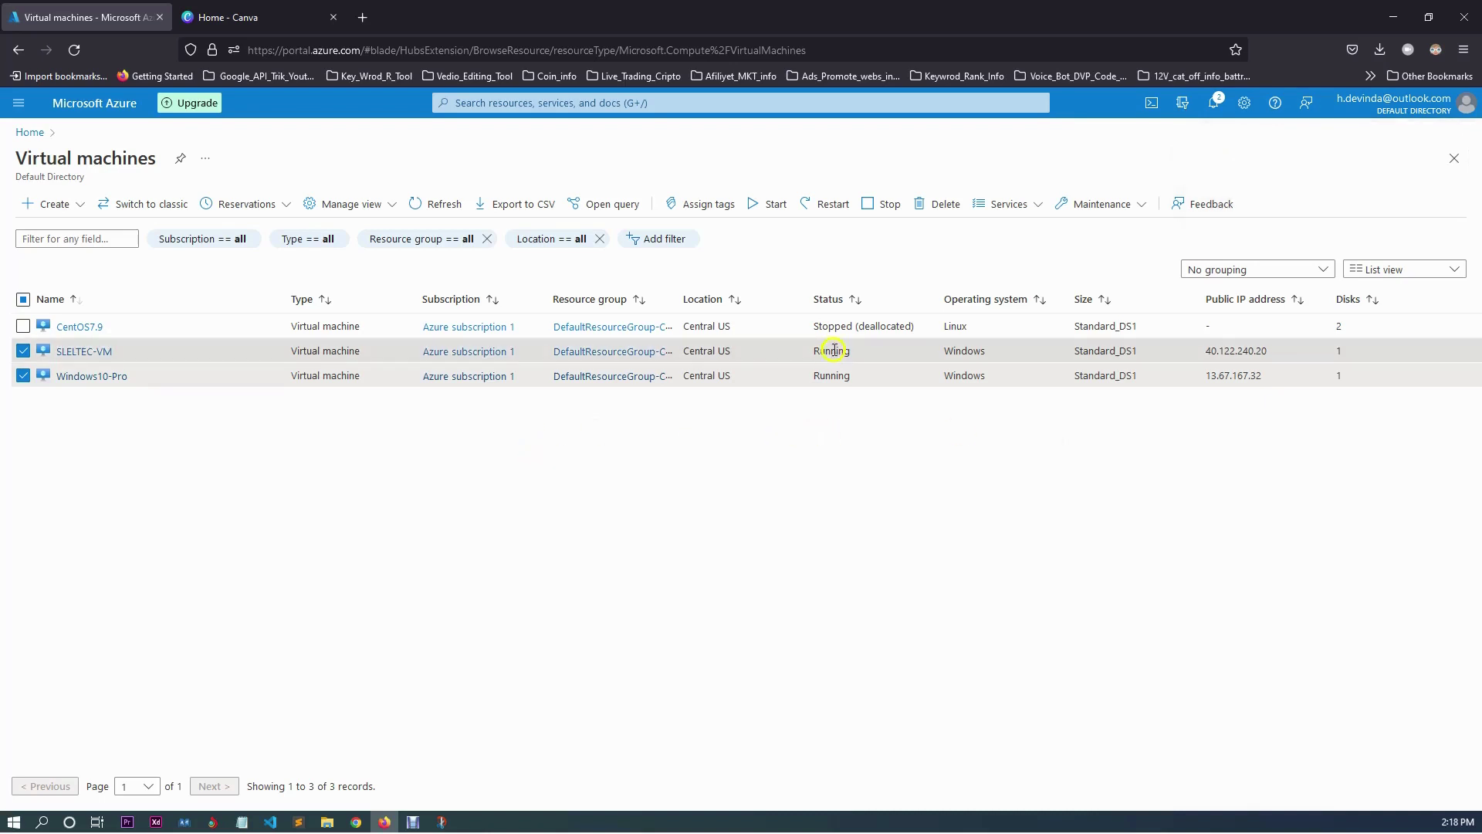
left_click(830, 375)
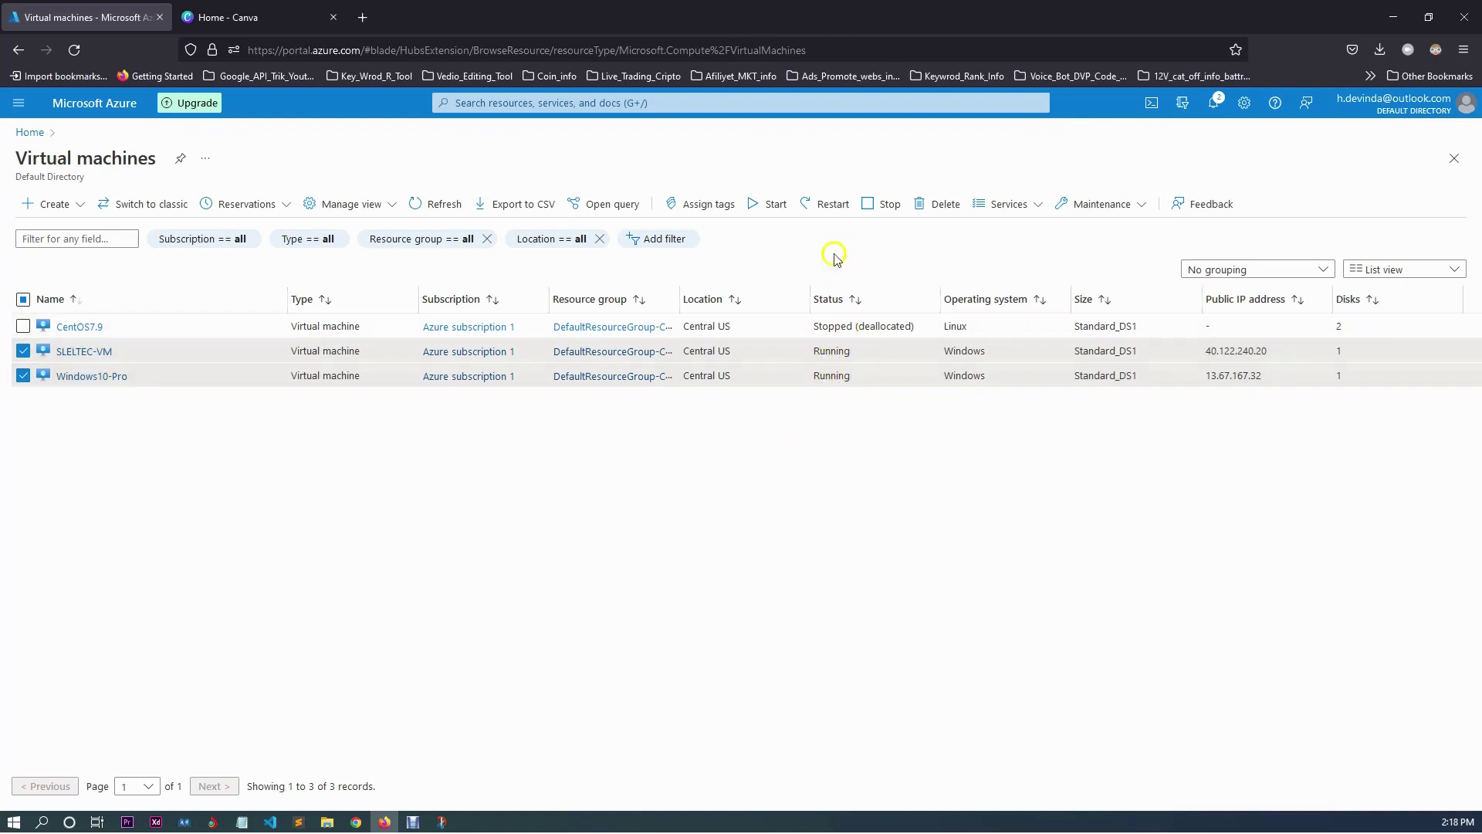
left_click(442, 213)
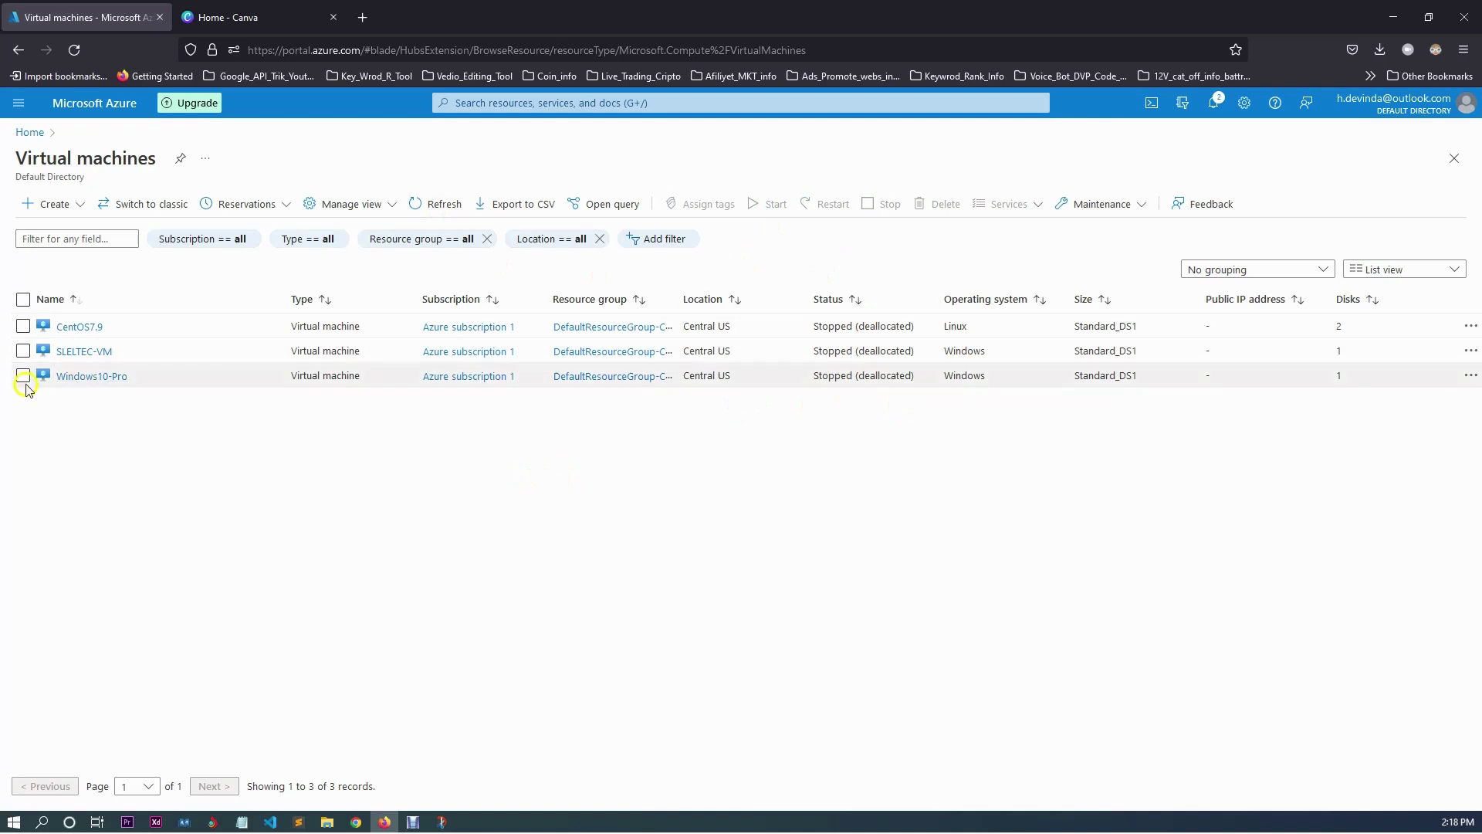
Select SLELTEC-VM and open its Overview to confirm it is Stopped (deallocated).
left_click(22, 351)
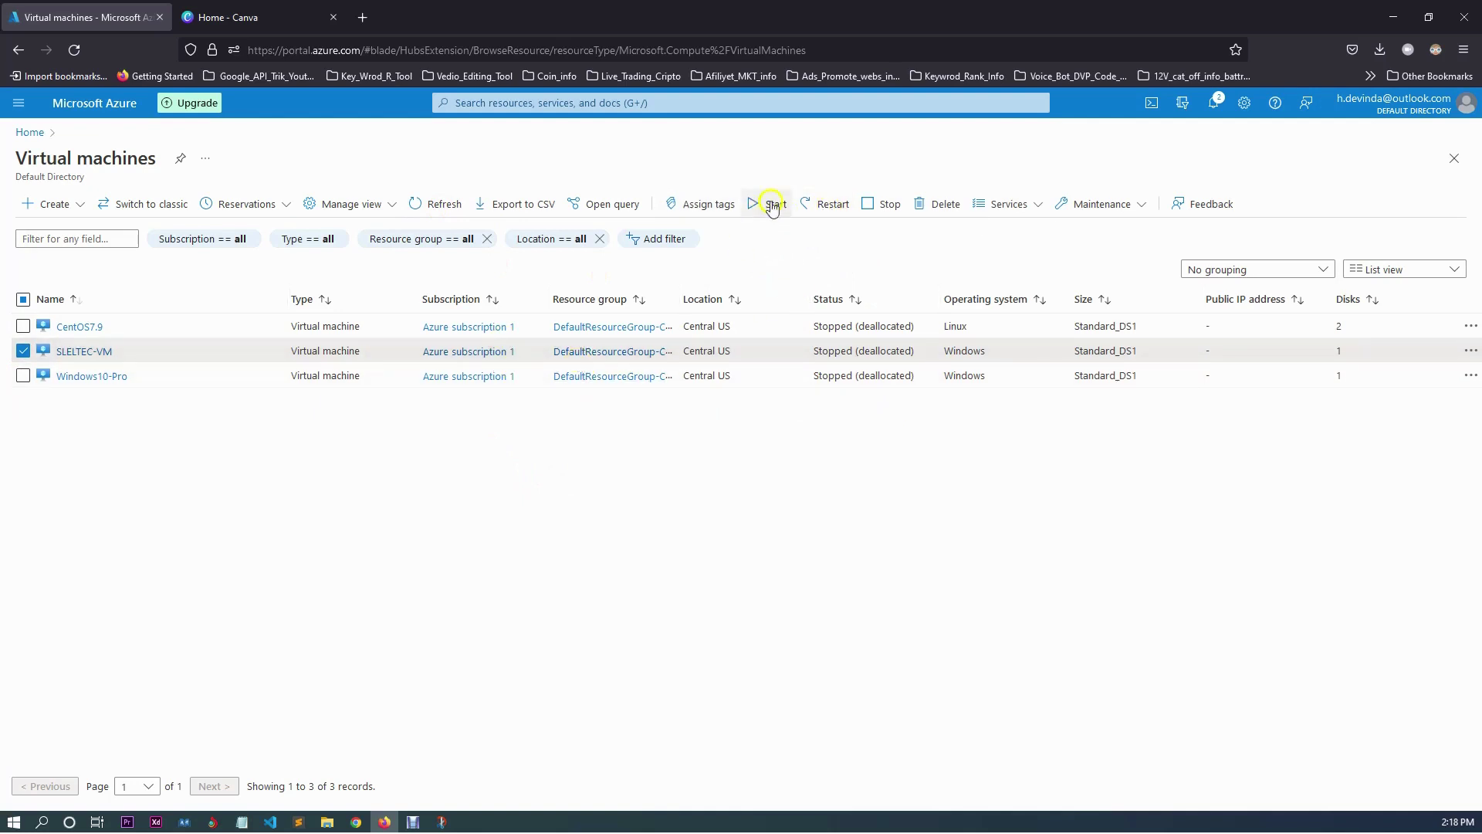
left_click(94, 351)
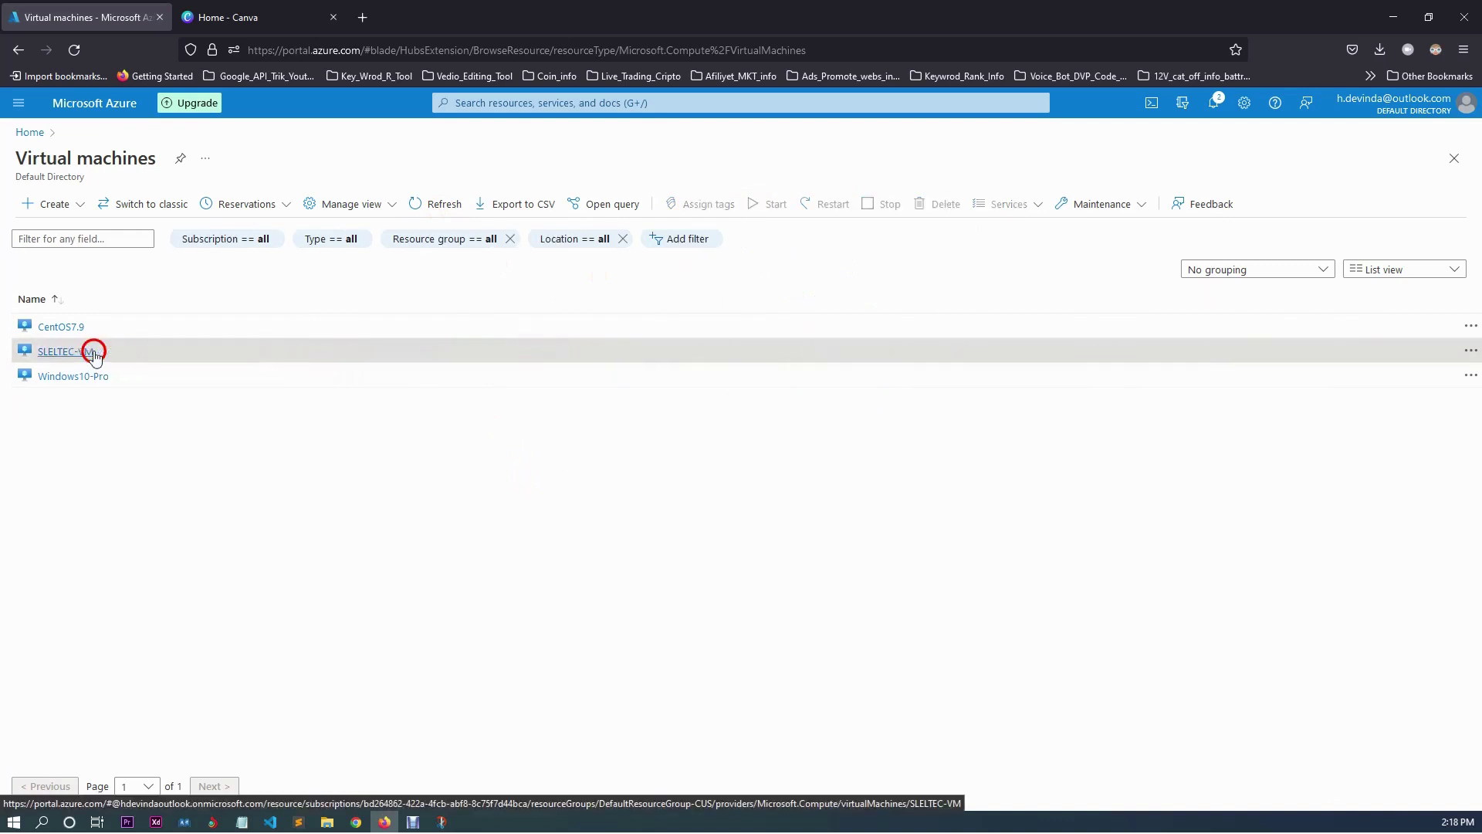